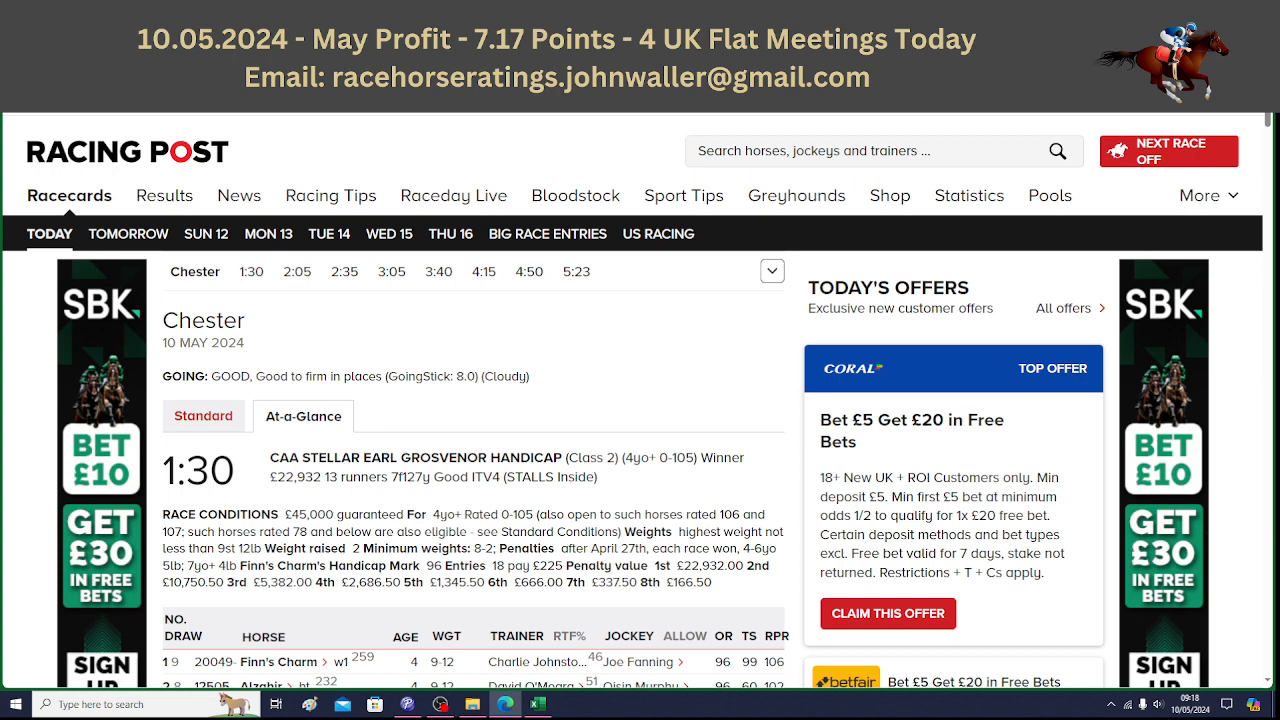
Examine the runners, race conditions and betting forecasts for all the Chester races on the 10 May 2024 racecard.
scroll(640, 400, "down", 5)
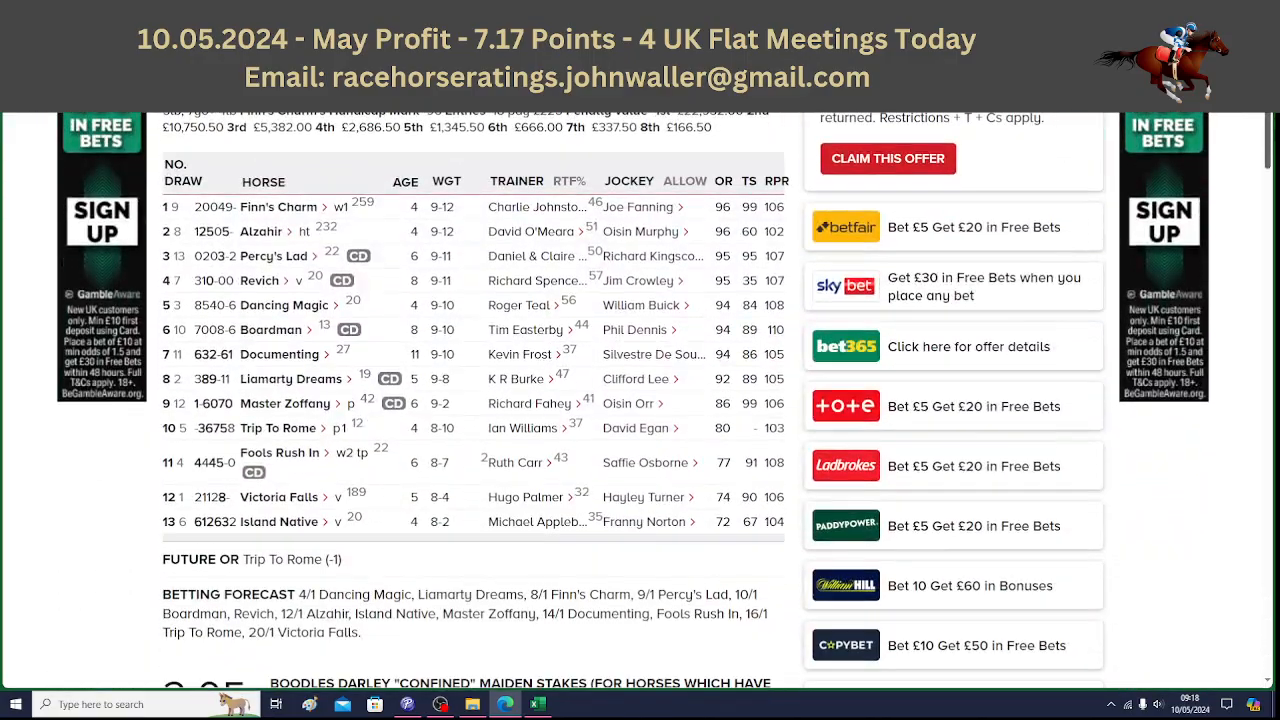
scroll(640, 400, "down", 9)
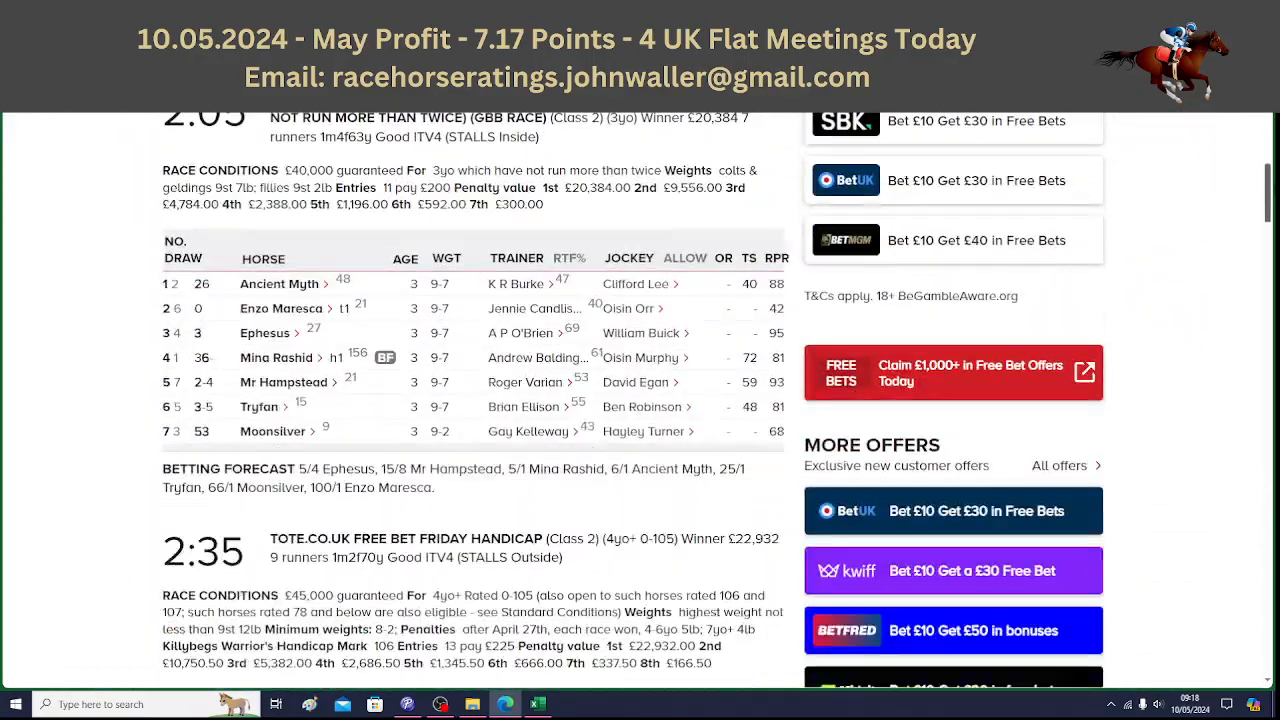
scroll(640, 400, "down", 8)
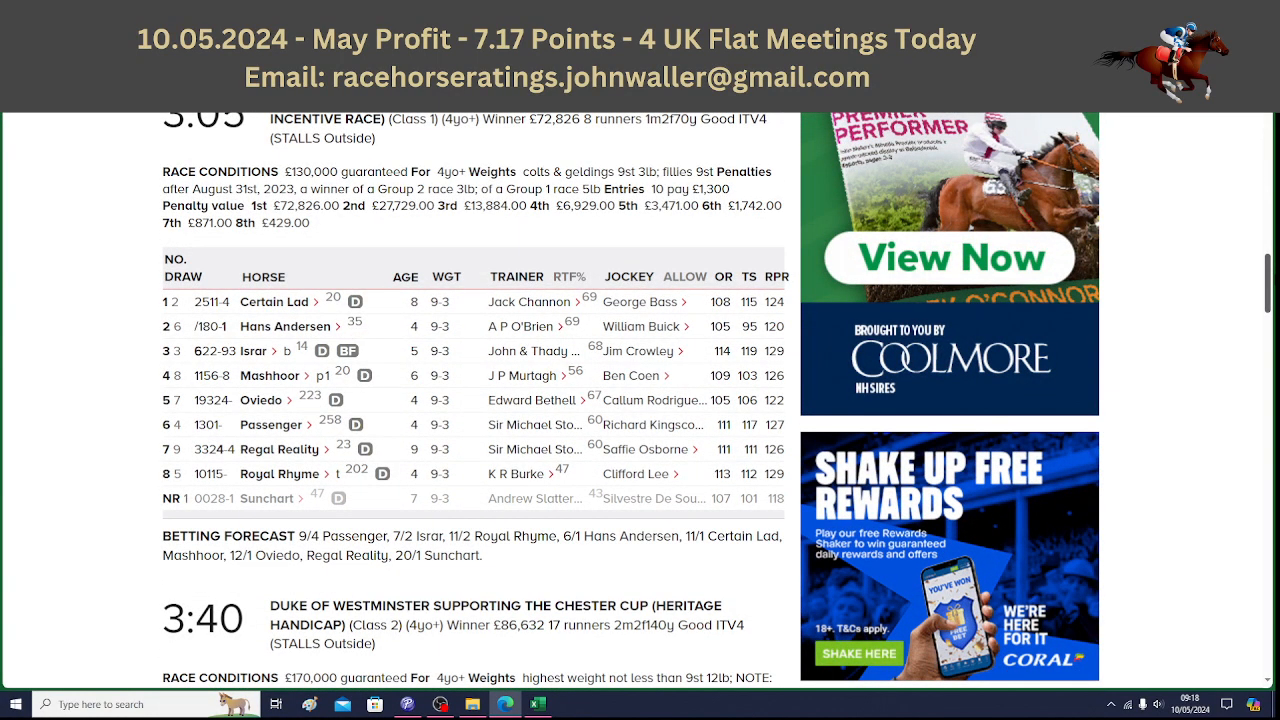
scroll(640, 400, "down", 6)
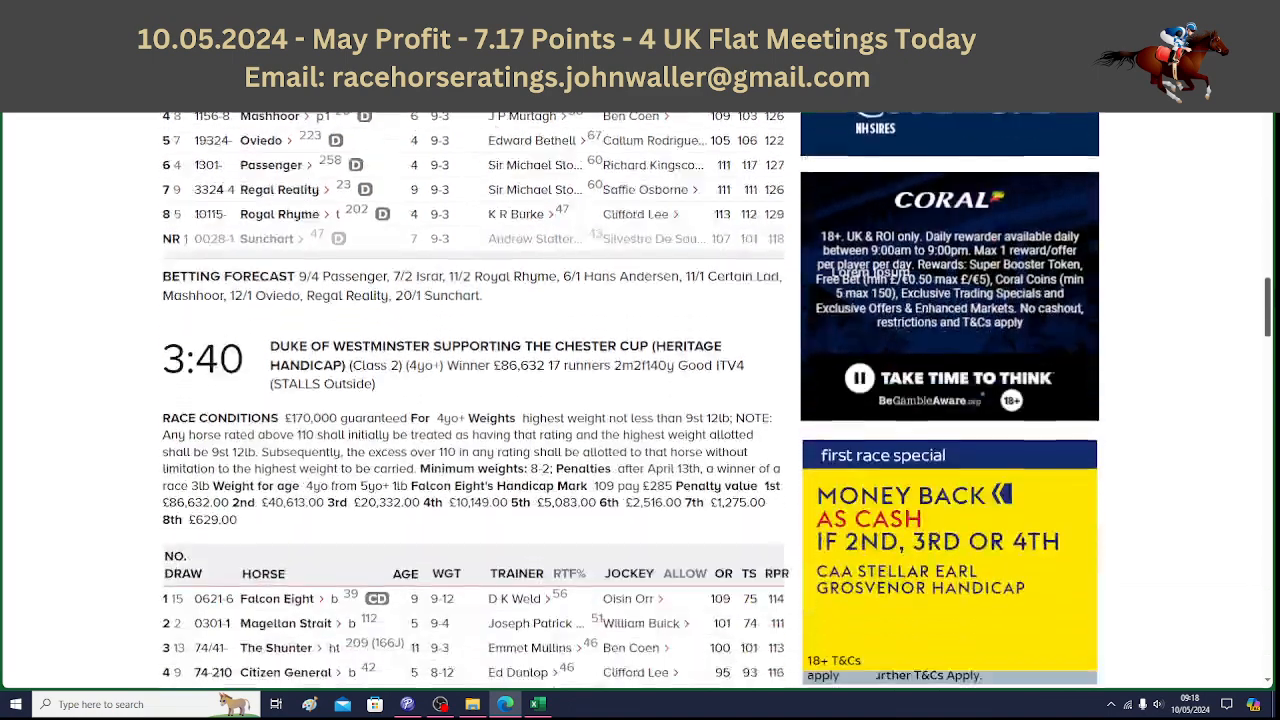
scroll(640, 400, "down", 8)
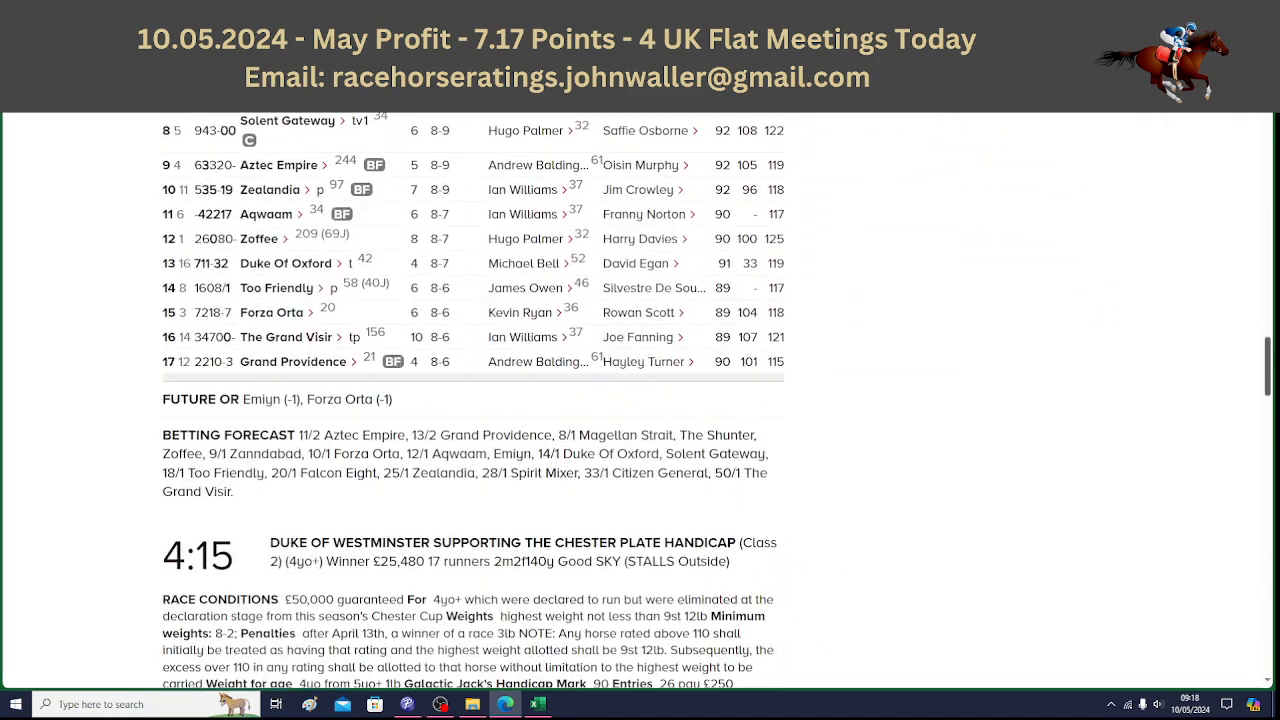
scroll(640, 400, "down", 8)
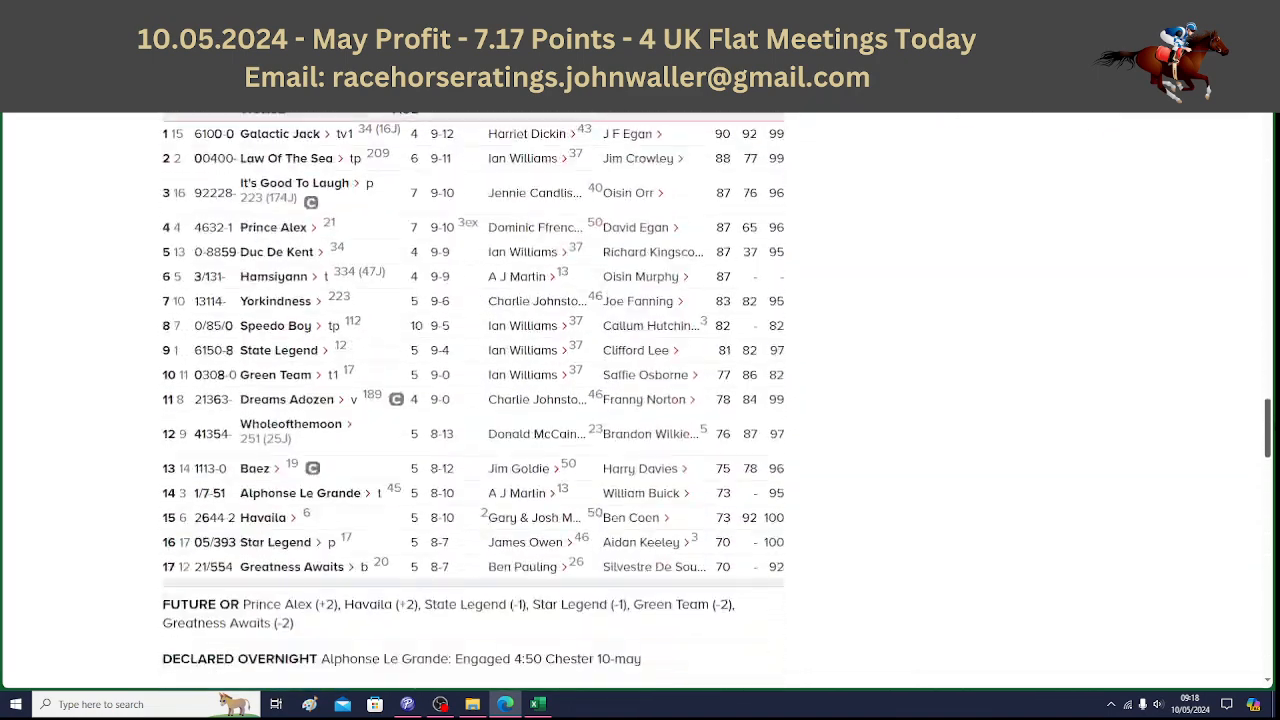
scroll(640, 400, "down", 2)
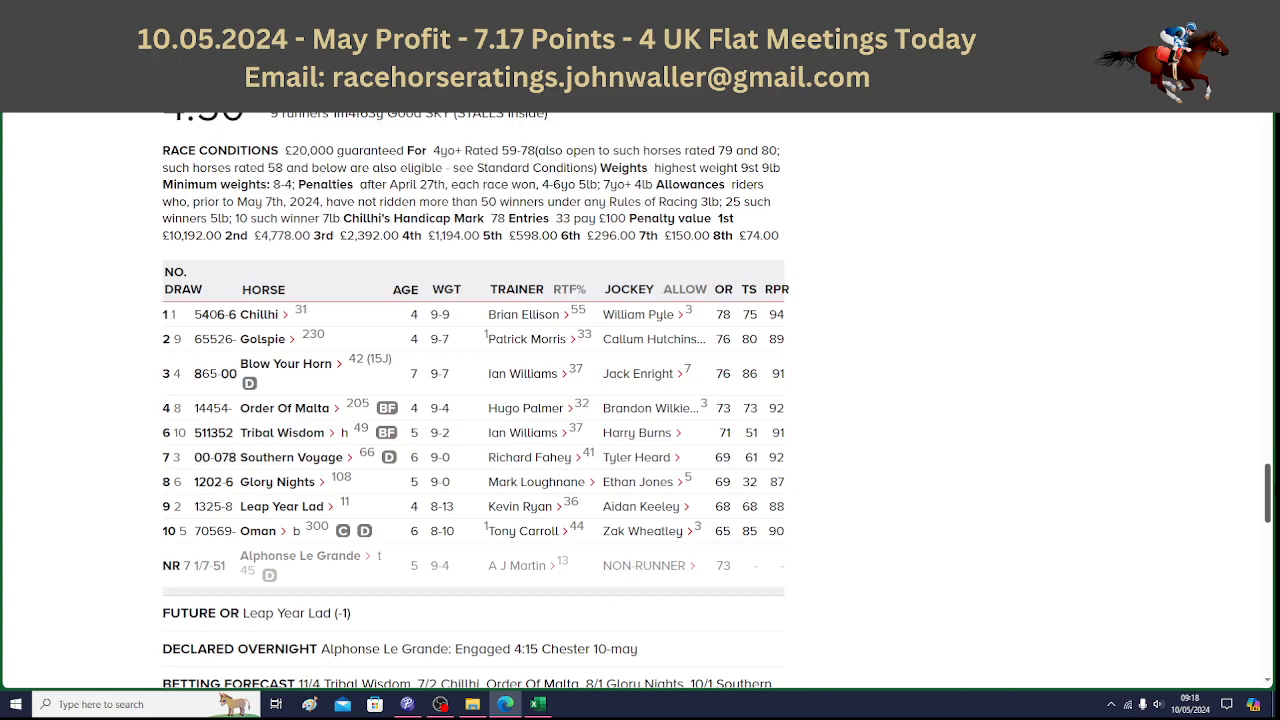
scroll(640, 400, "down", 7)
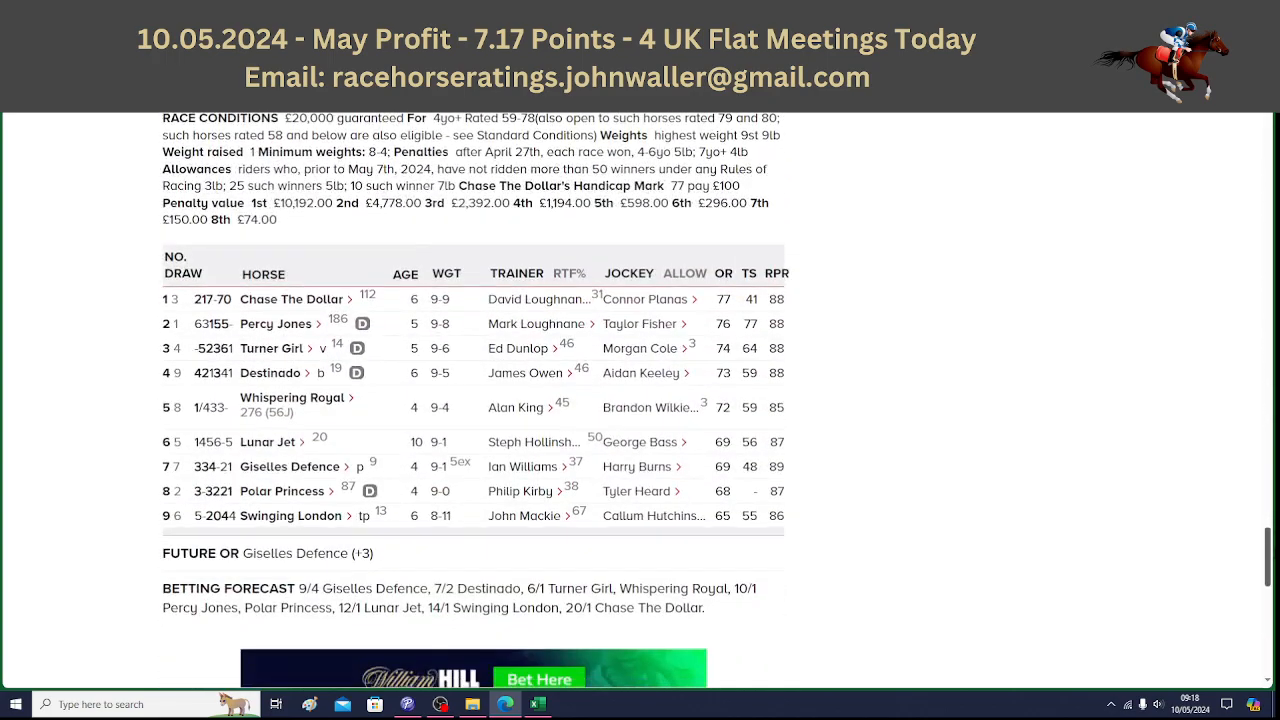
left_click_drag(1267, 560, 1267, 120)
scroll(1267, 120, "up", 2)
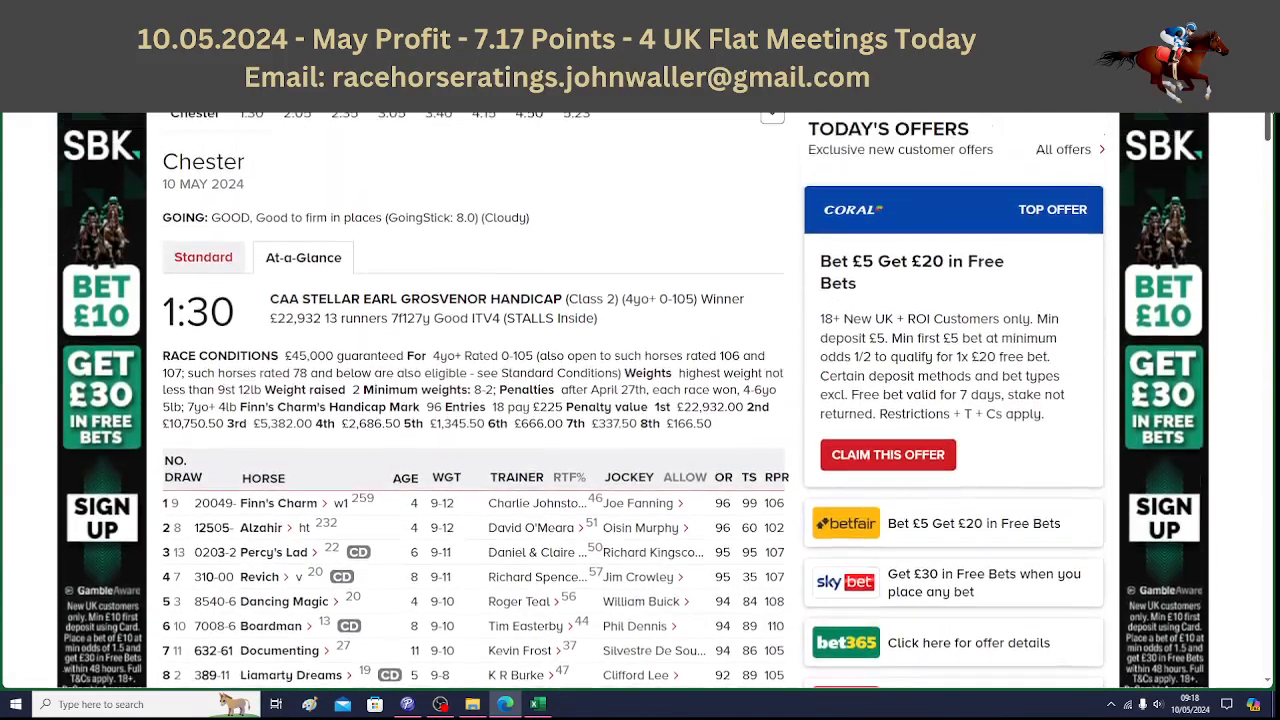
scroll(1267, 124, "up", 1)
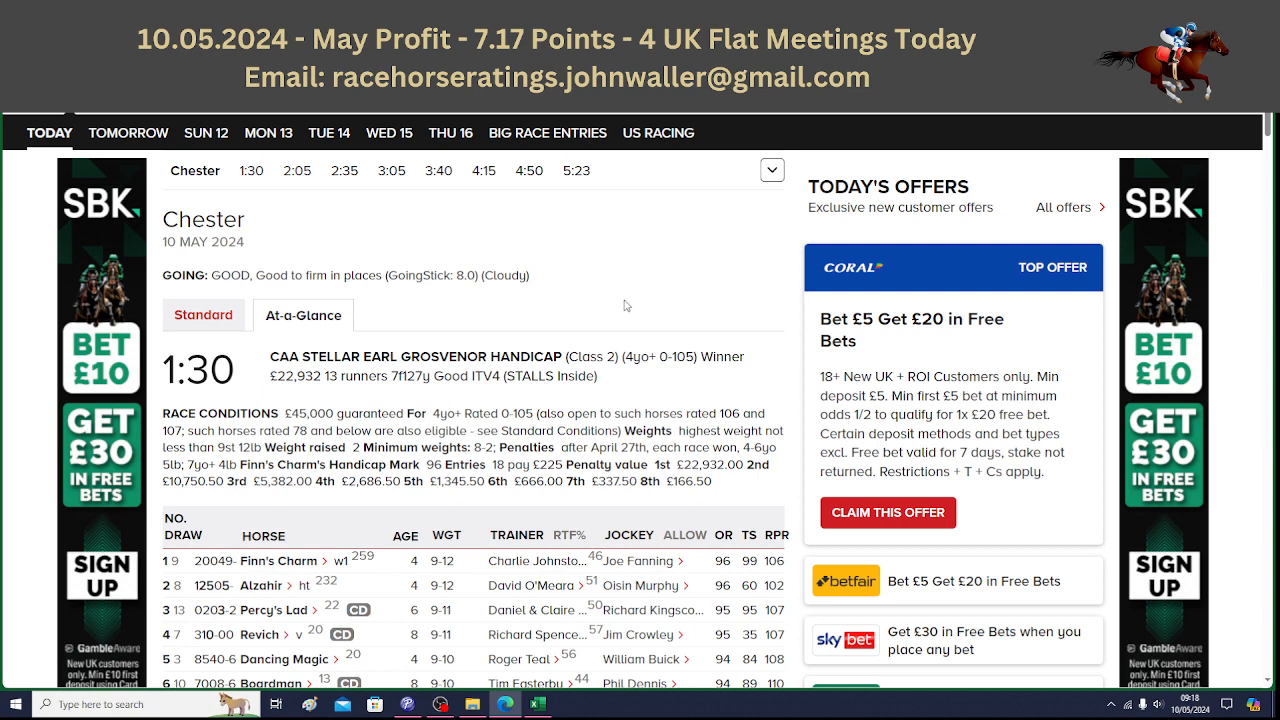
Switch to the Excel ratings workbook and select Master Zoffany's Betfair price cell for the Chester 13.30 race.
left_click(540, 705)
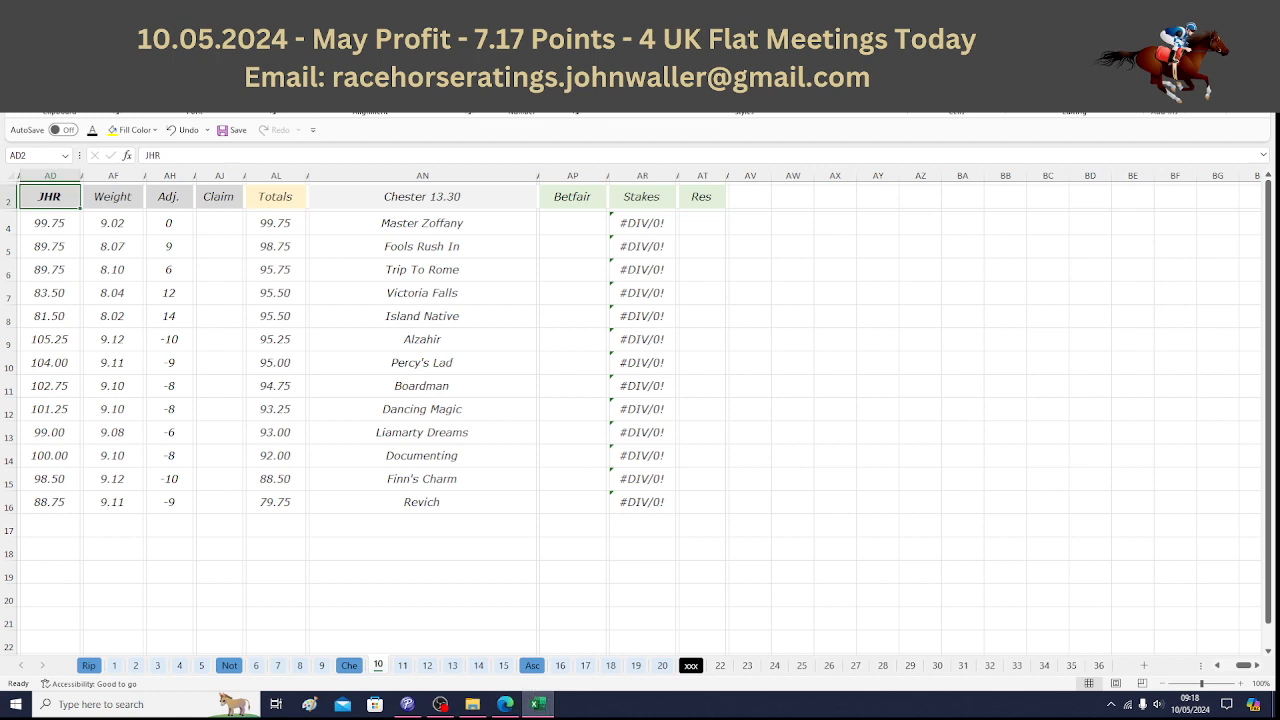
key("ctrl+b")
left_click(579, 228)
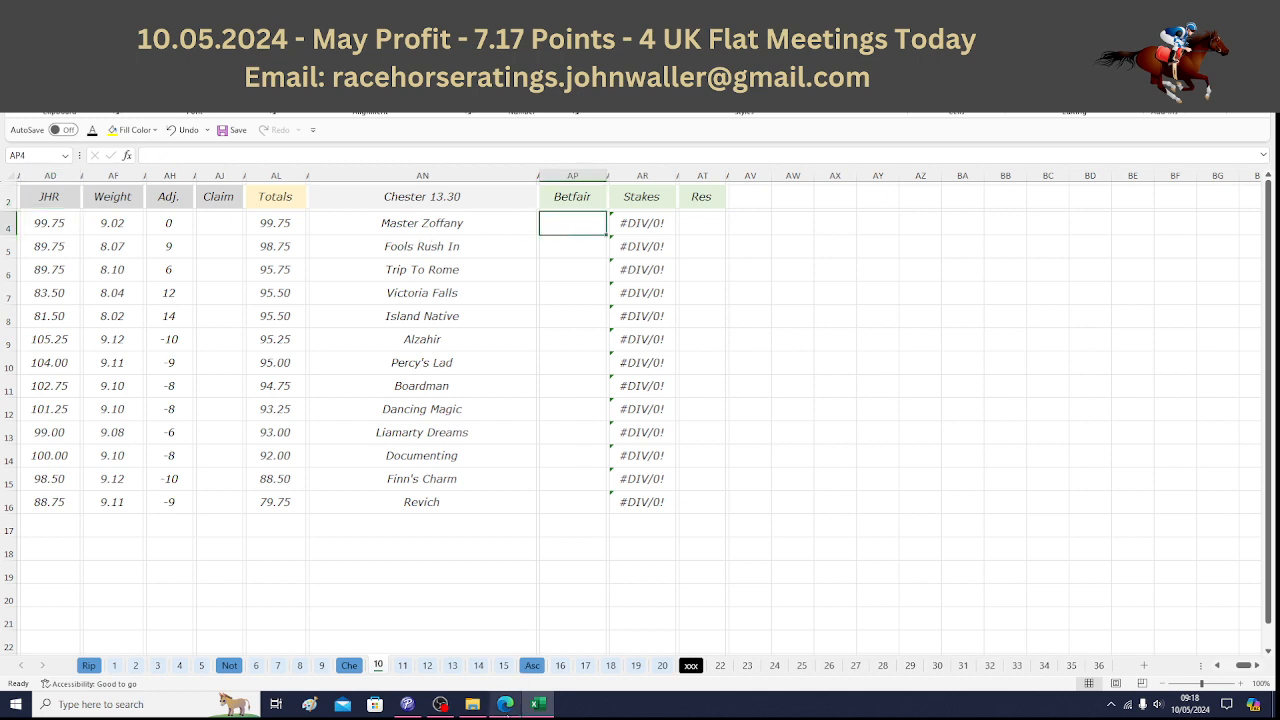
Look up Master Zoffany's back price on the Matchbook 13:30 Chester market in Edge and enter 19.5 as its Betfair price in Excel.
left_click(507, 711)
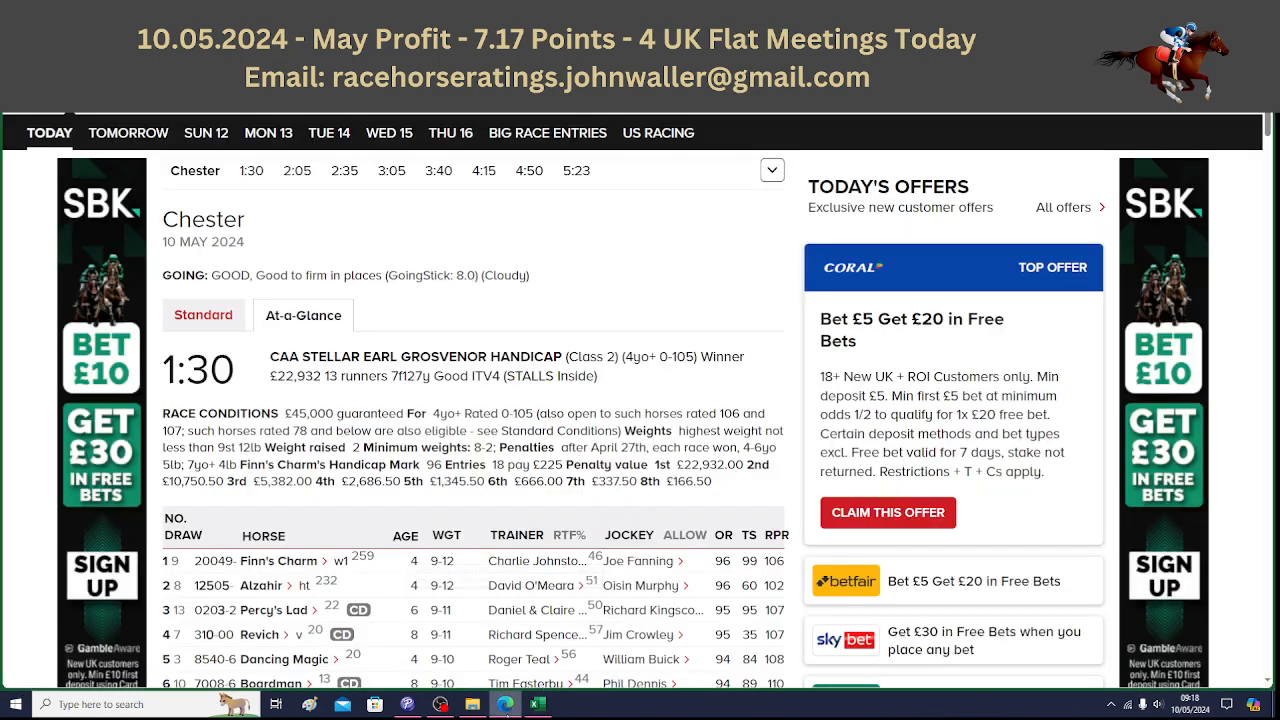
key("ctrl+Tab")
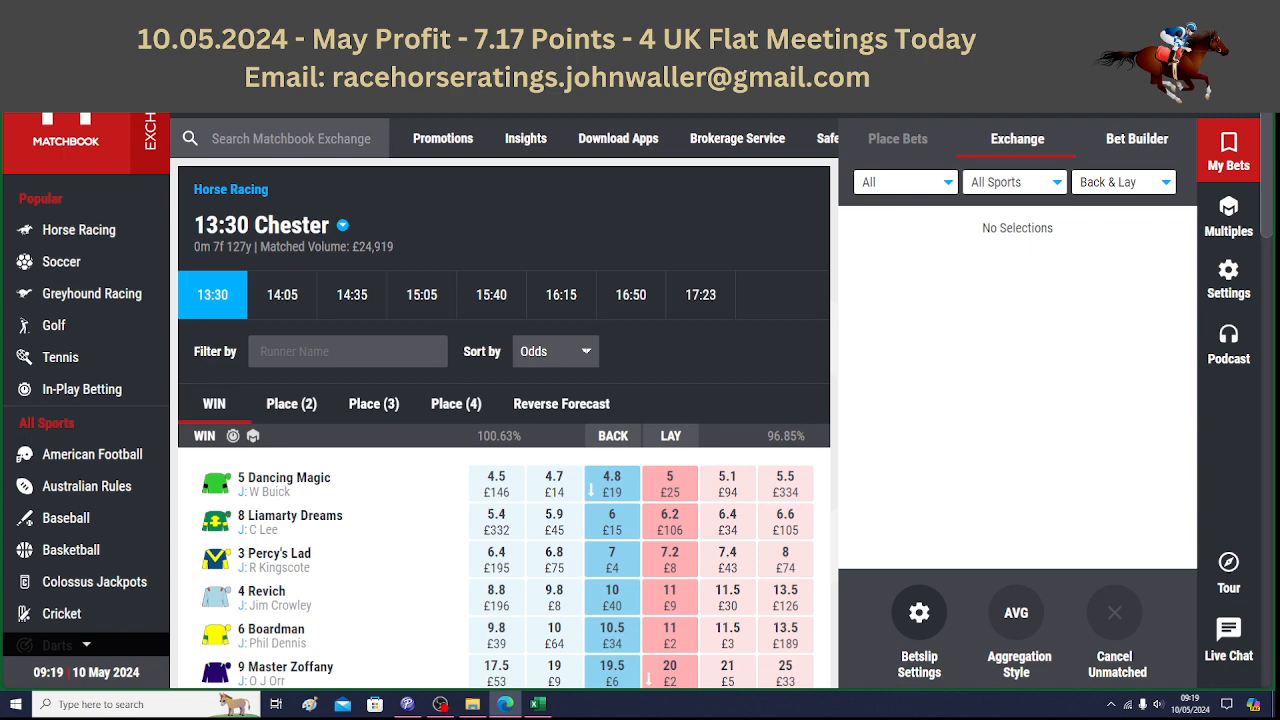
scroll(504, 420, "down", 3)
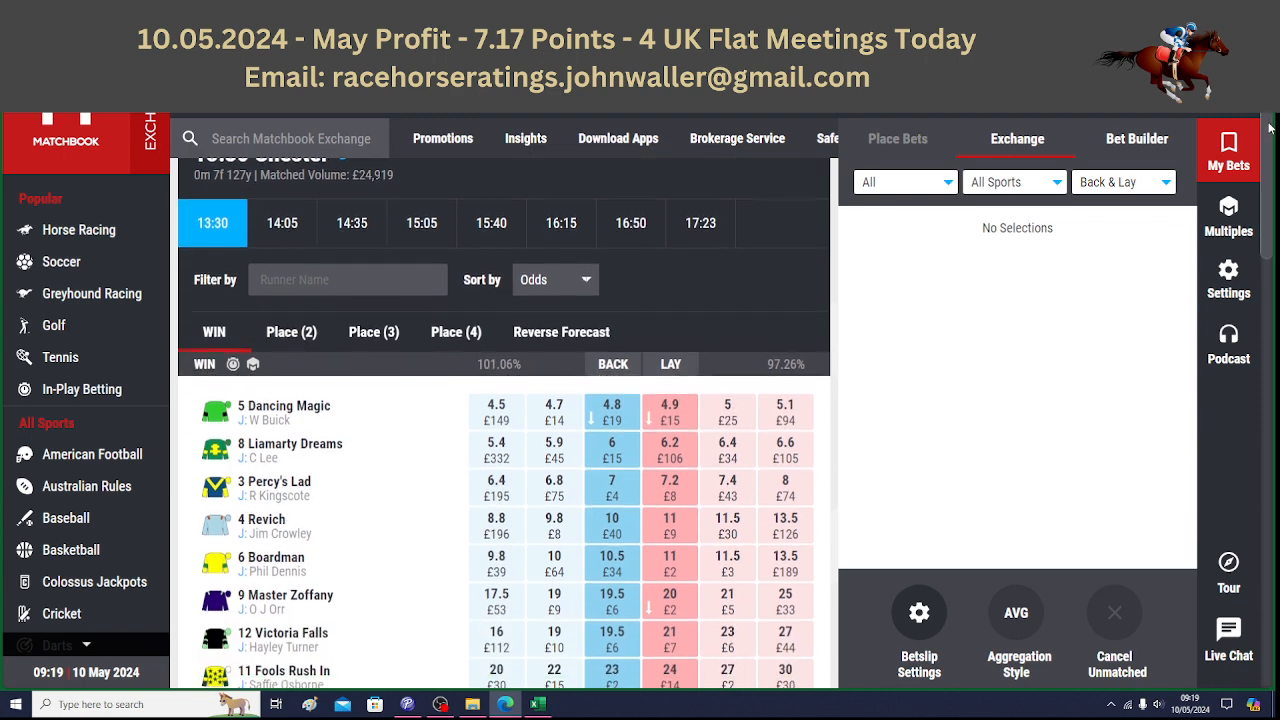
scroll(504, 420, "down", 4)
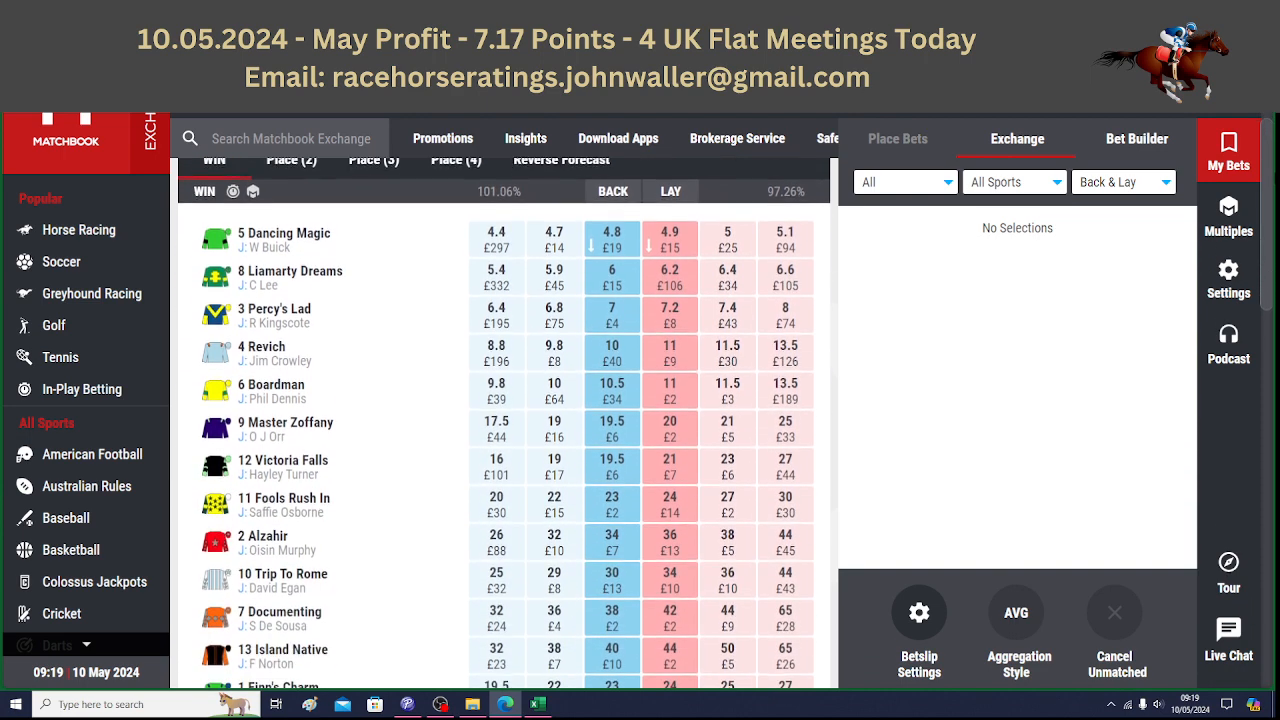
scroll(504, 420, "down", 1)
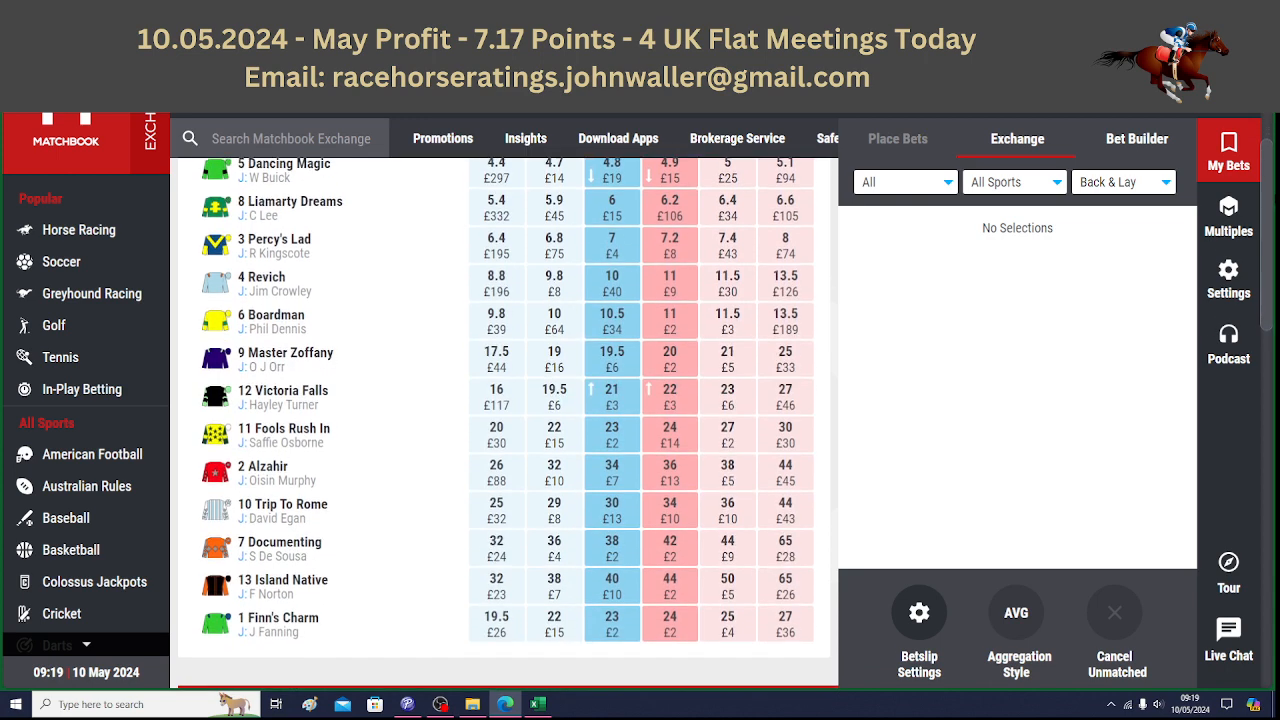
scroll(504, 420, "up", 1)
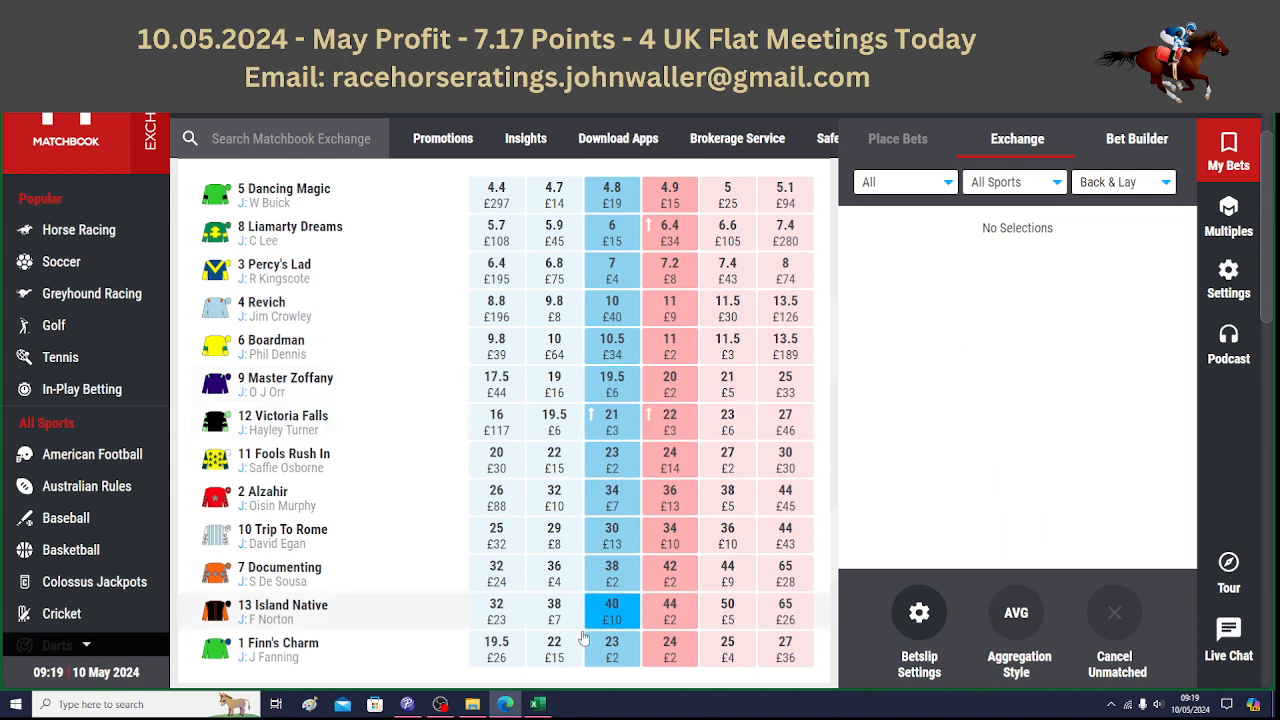
left_click(542, 706)
type("1")
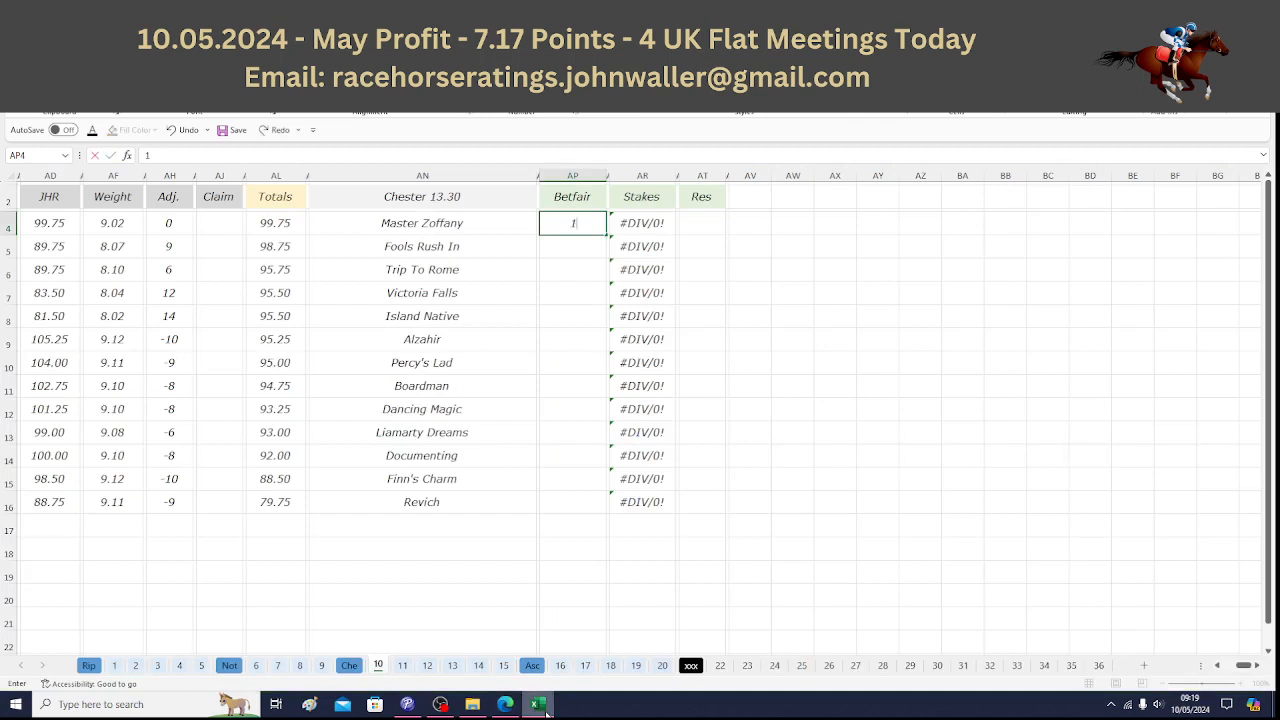
type("9.5")
key("Return")
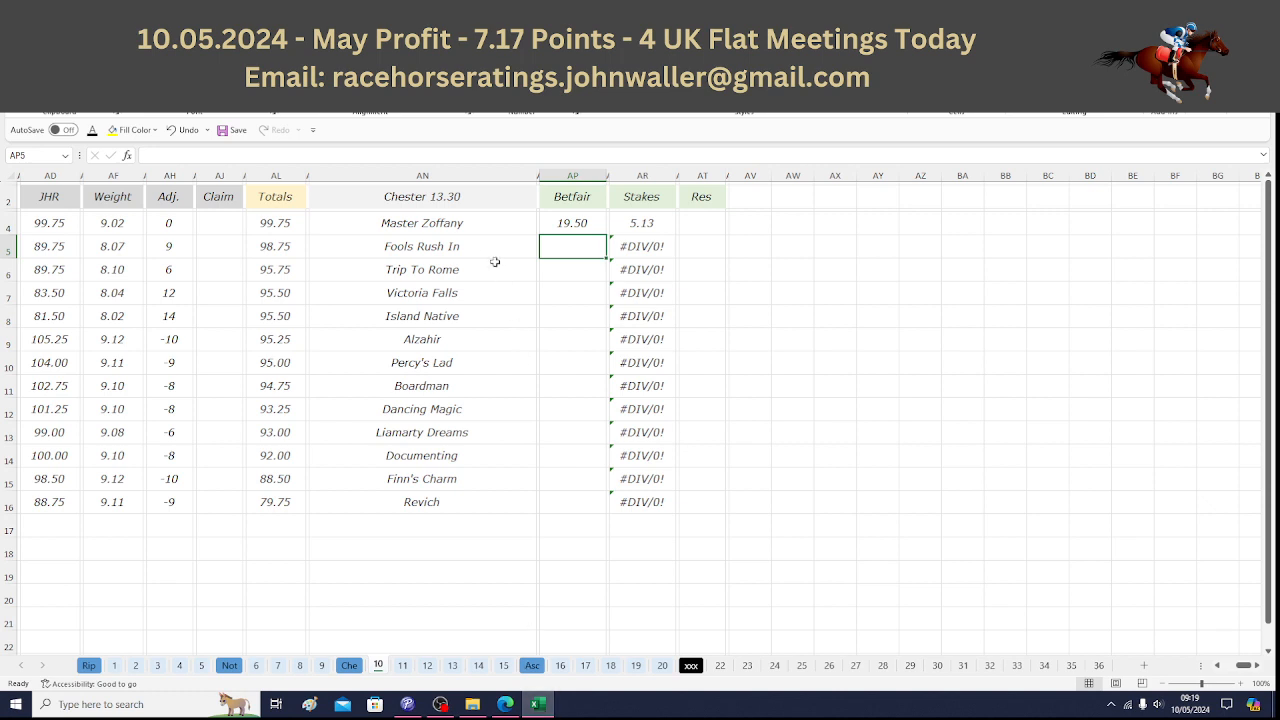
Check the back prices on Matchbook and enter Betfair prices of 23 for Fools Rush In and 30 for Trip To Rome in Excel.
left_click(537, 704)
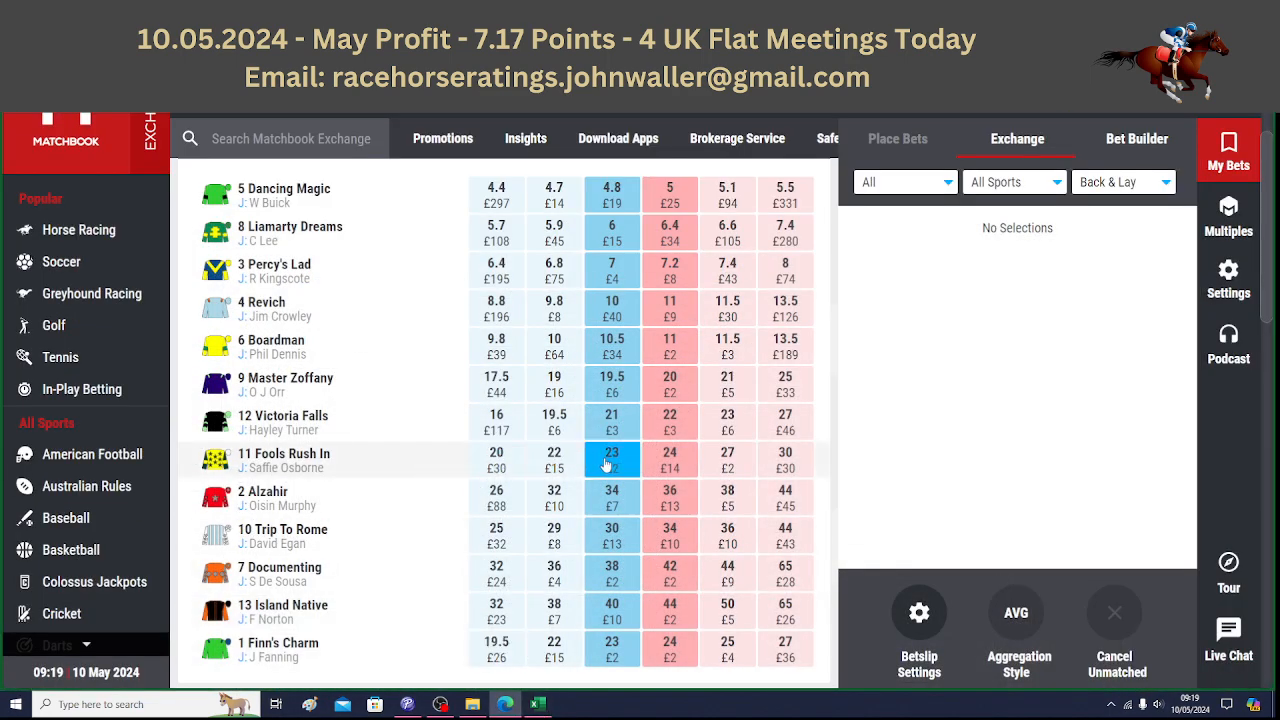
left_click(537, 704)
type("2")
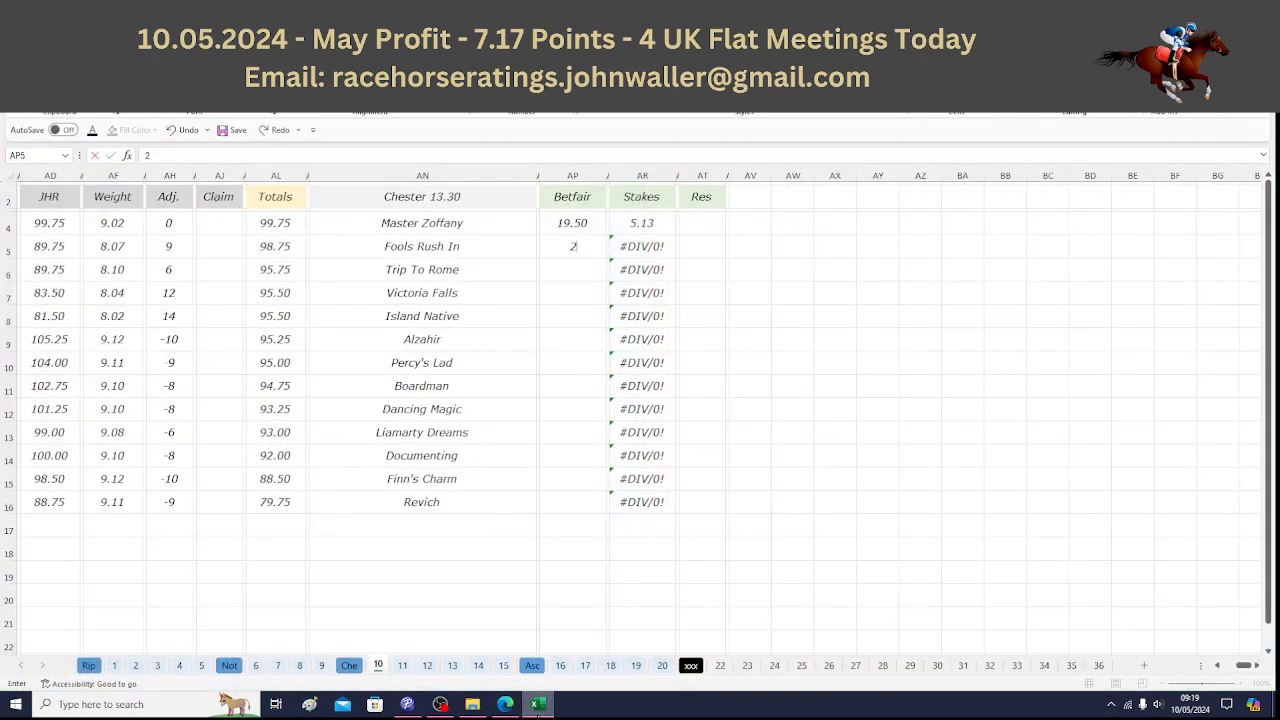
type("3")
key("Return")
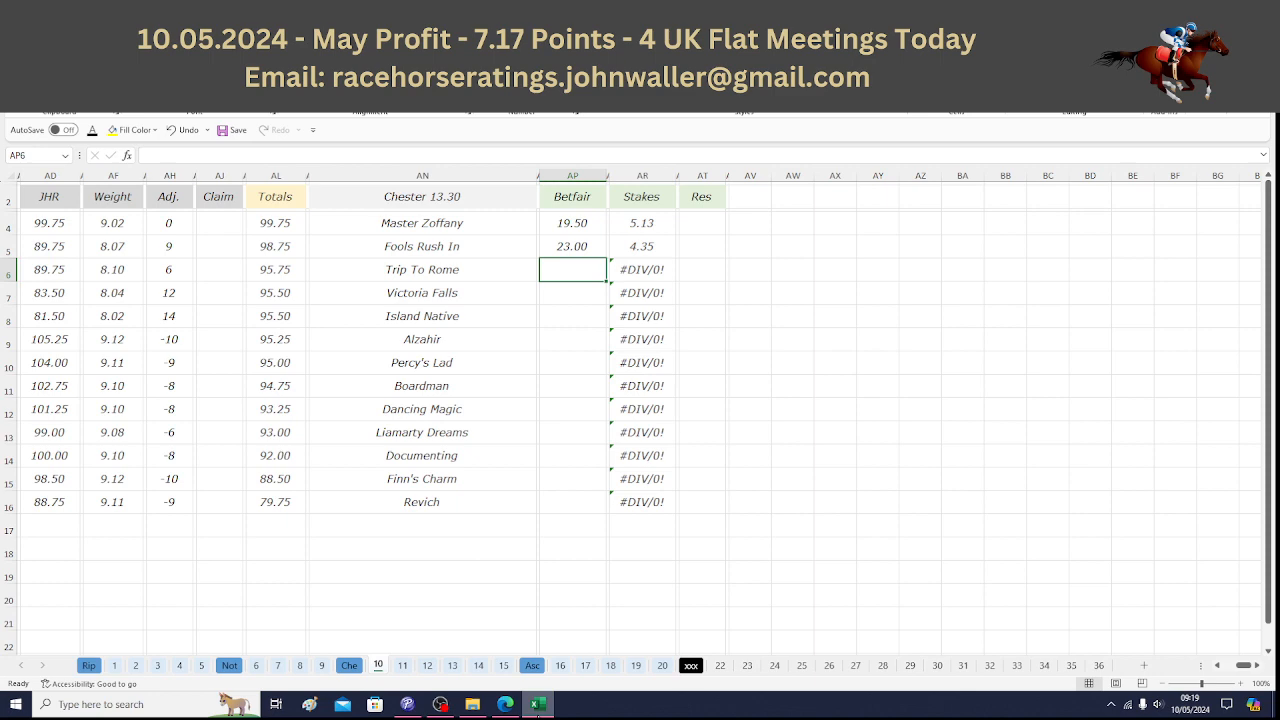
left_click(537, 704)
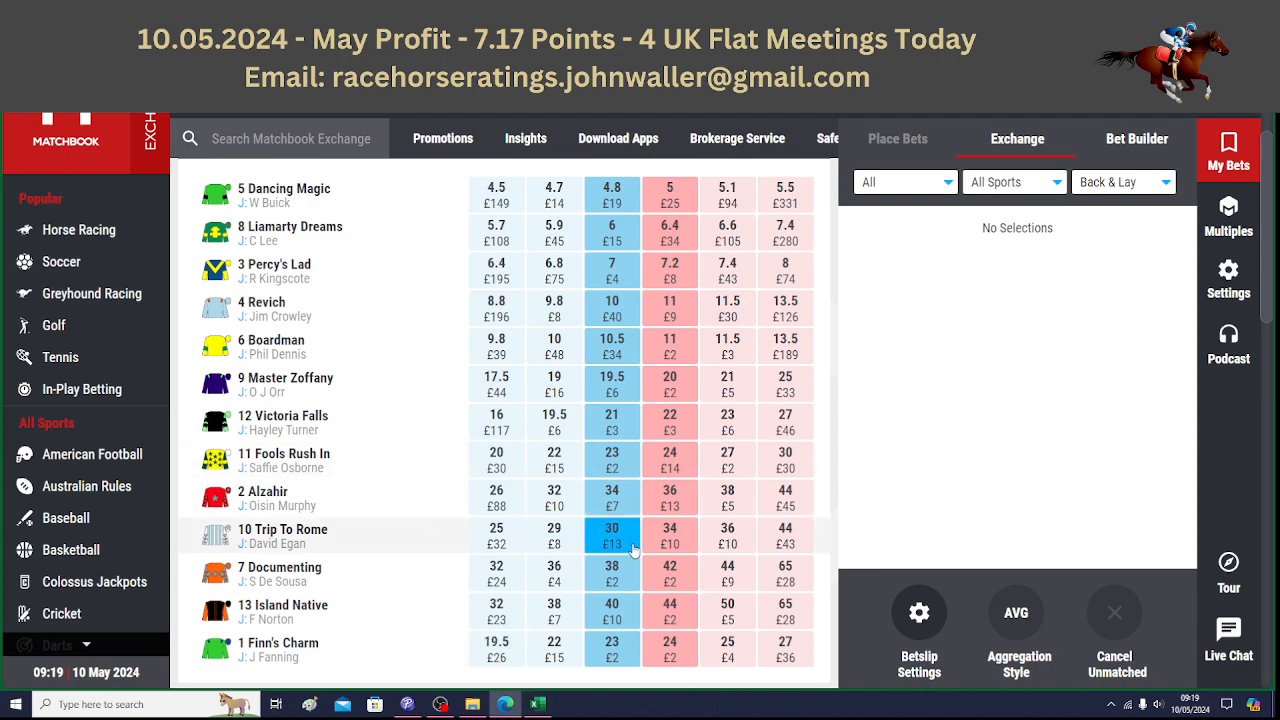
left_click(540, 704)
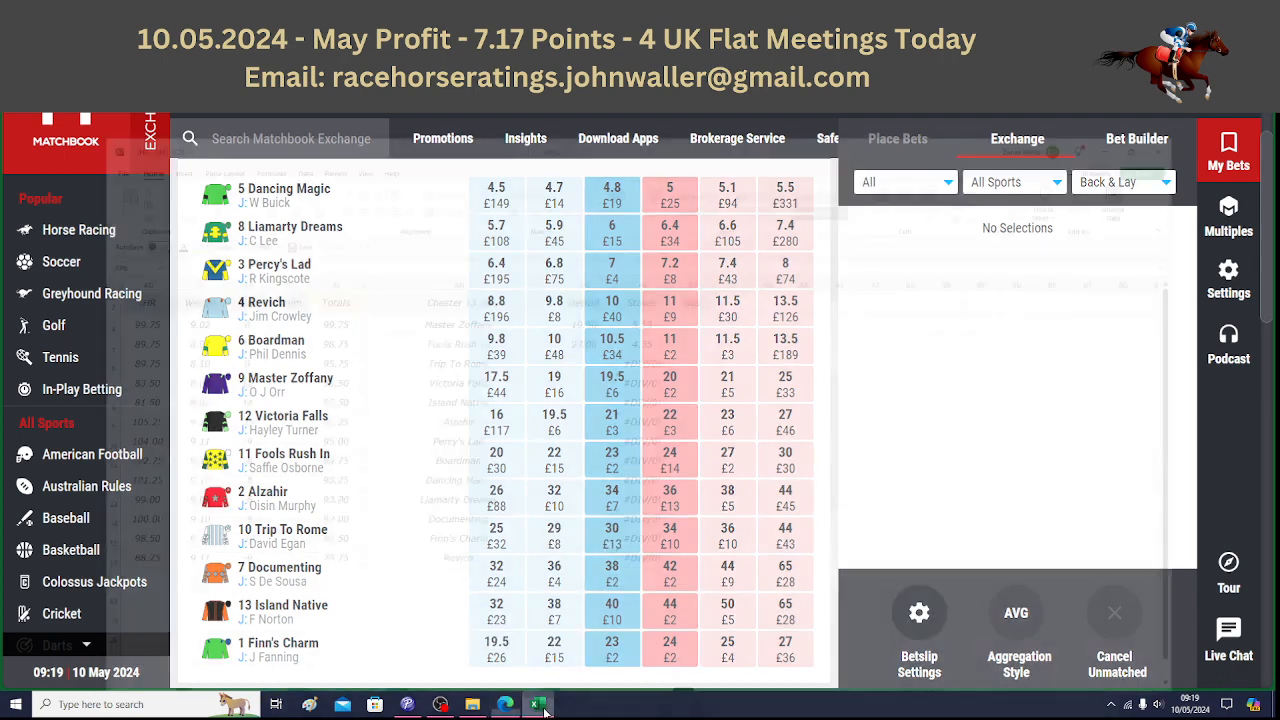
type("30")
key("Return")
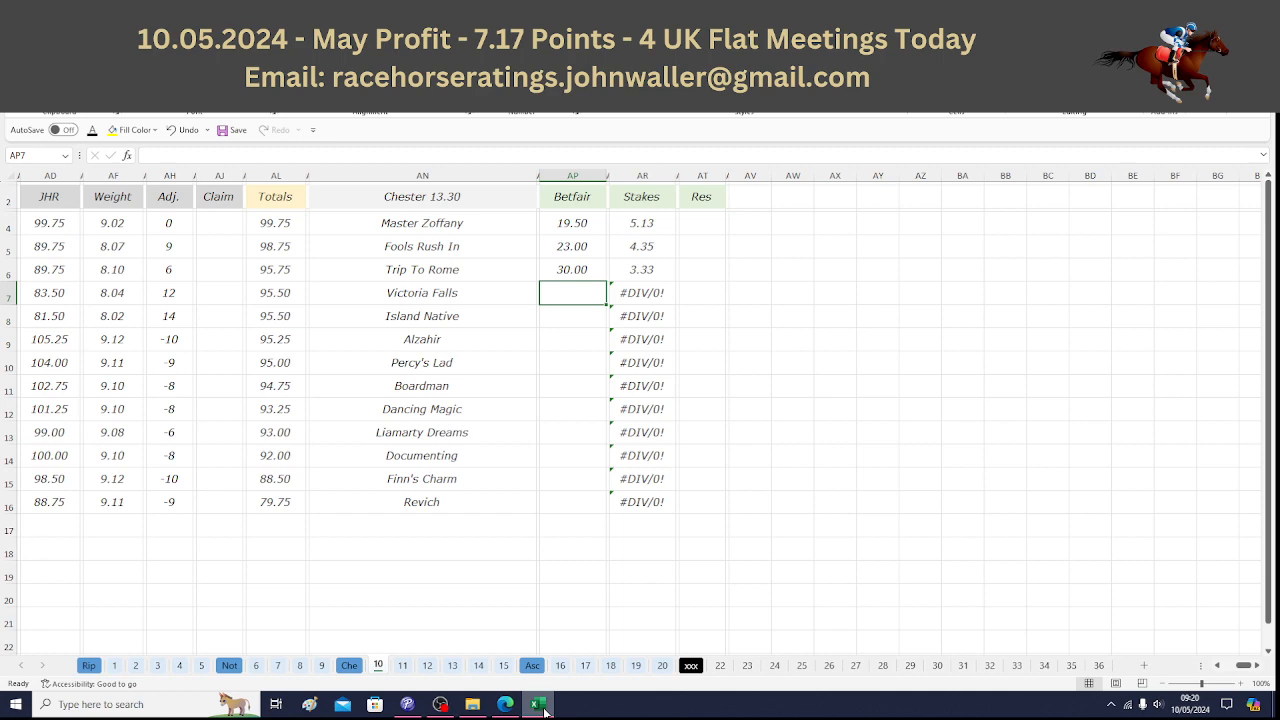
Check the Matchbook market and enter Betfair prices of 21 for Victoria Falls and 40 for Island Native in Excel.
left_click(541, 705)
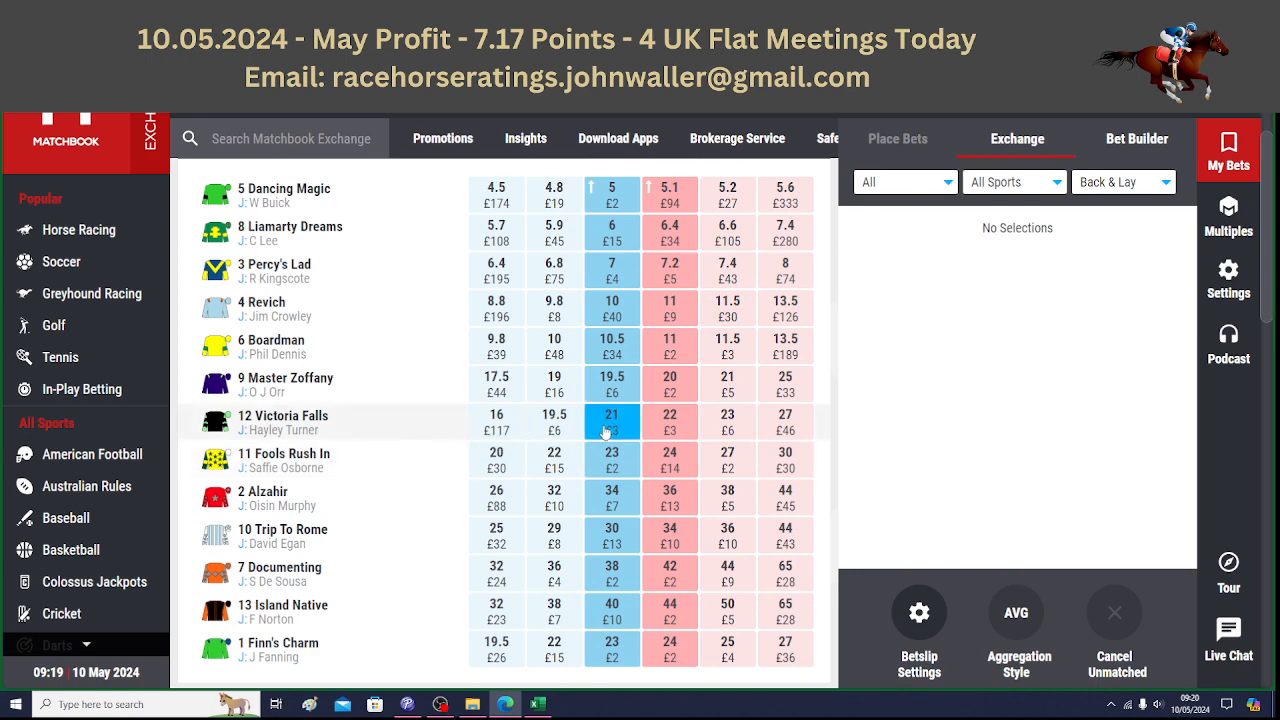
left_click(541, 705)
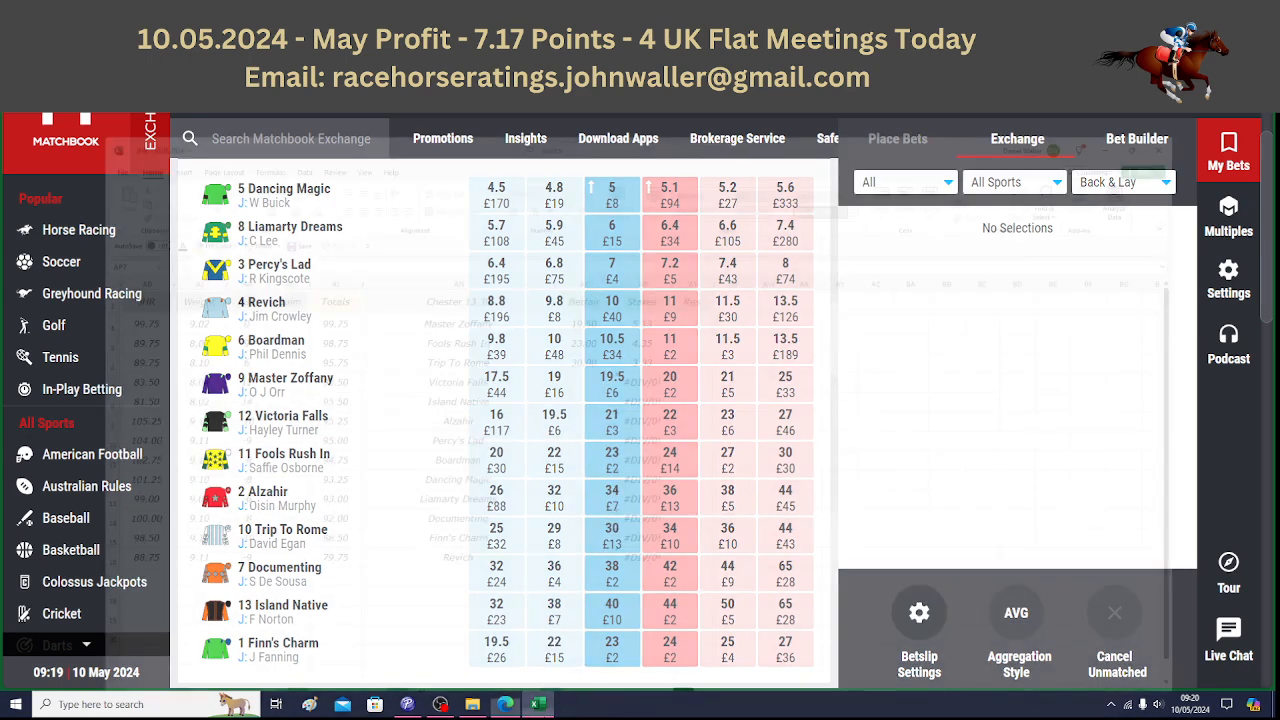
type("21")
key("Return")
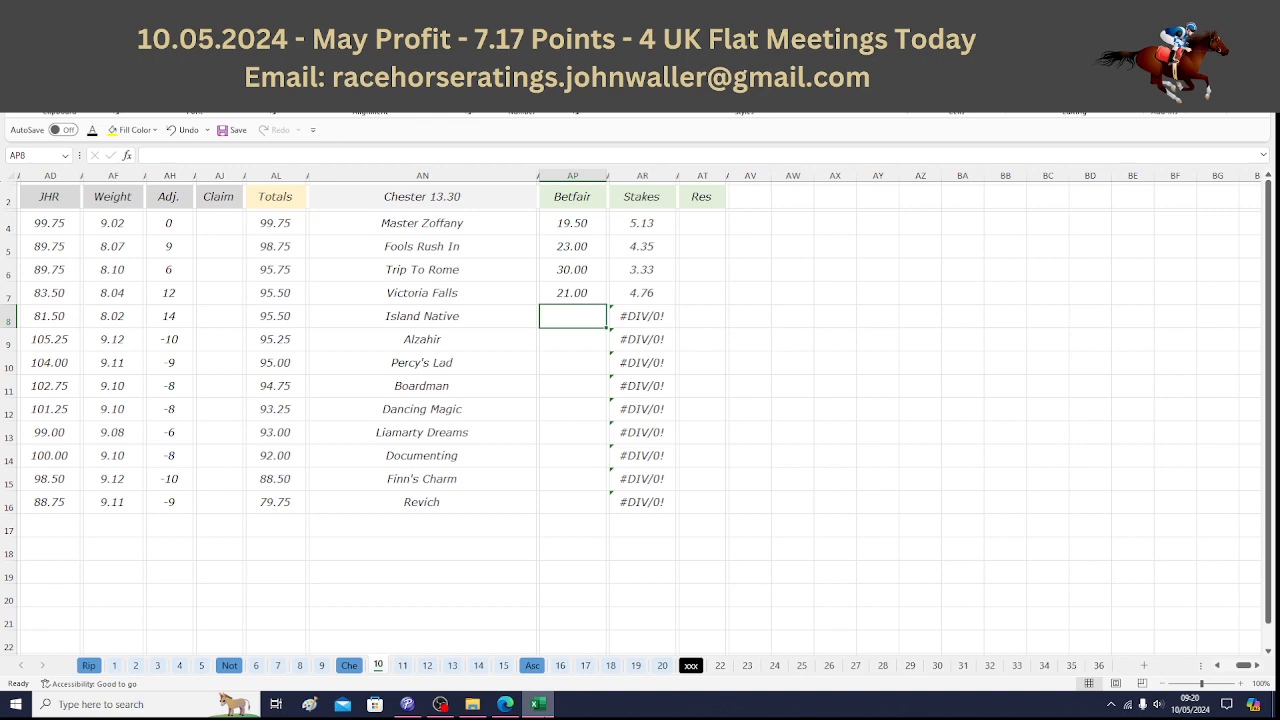
left_click(539, 704)
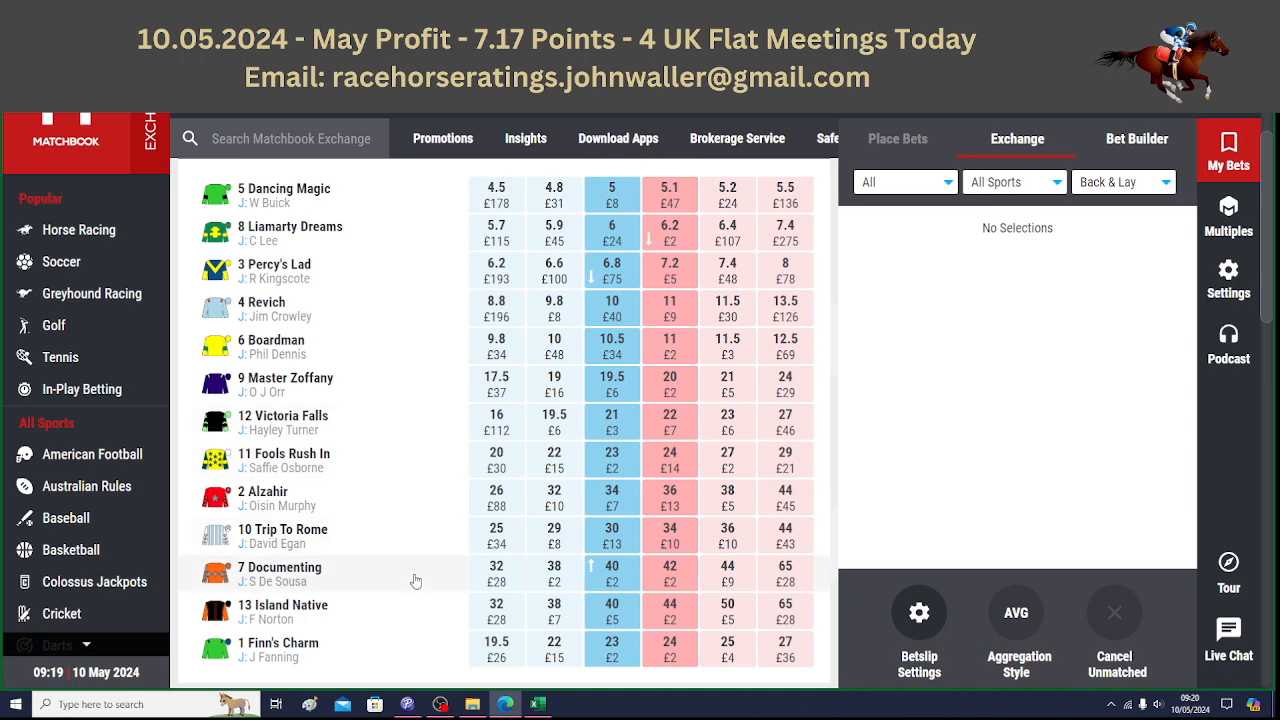
left_click(539, 704)
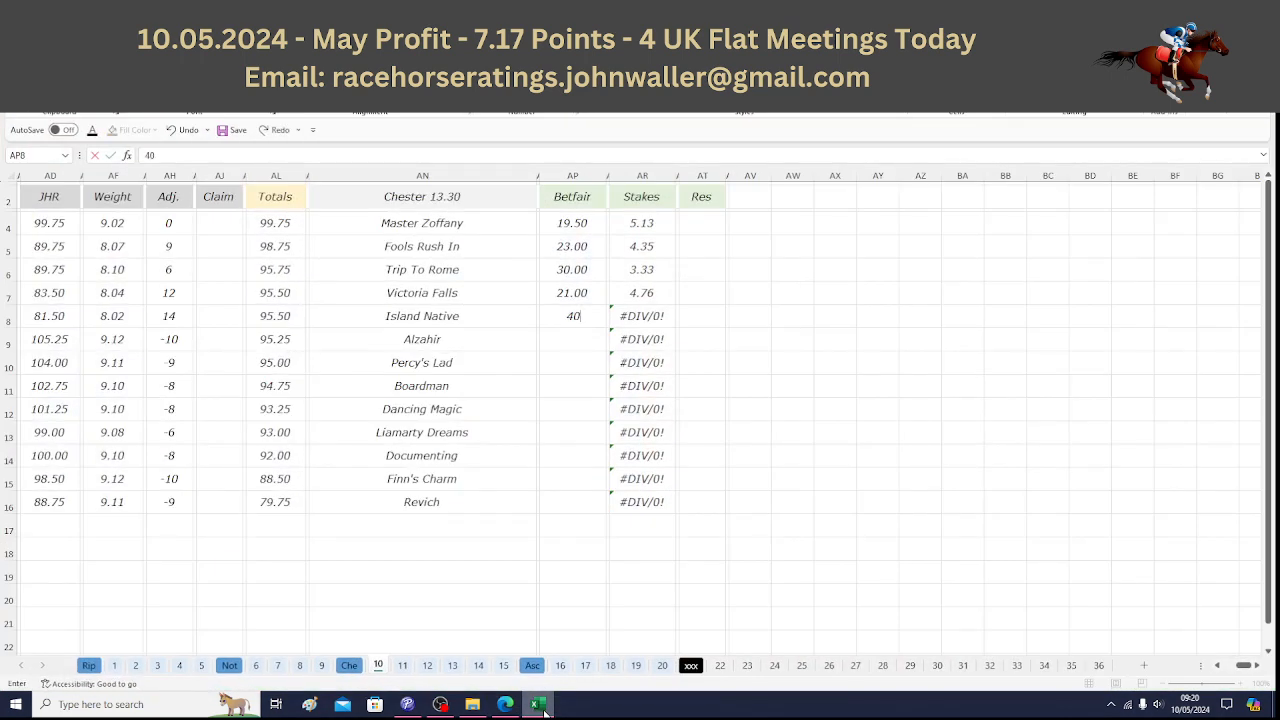
key("Return")
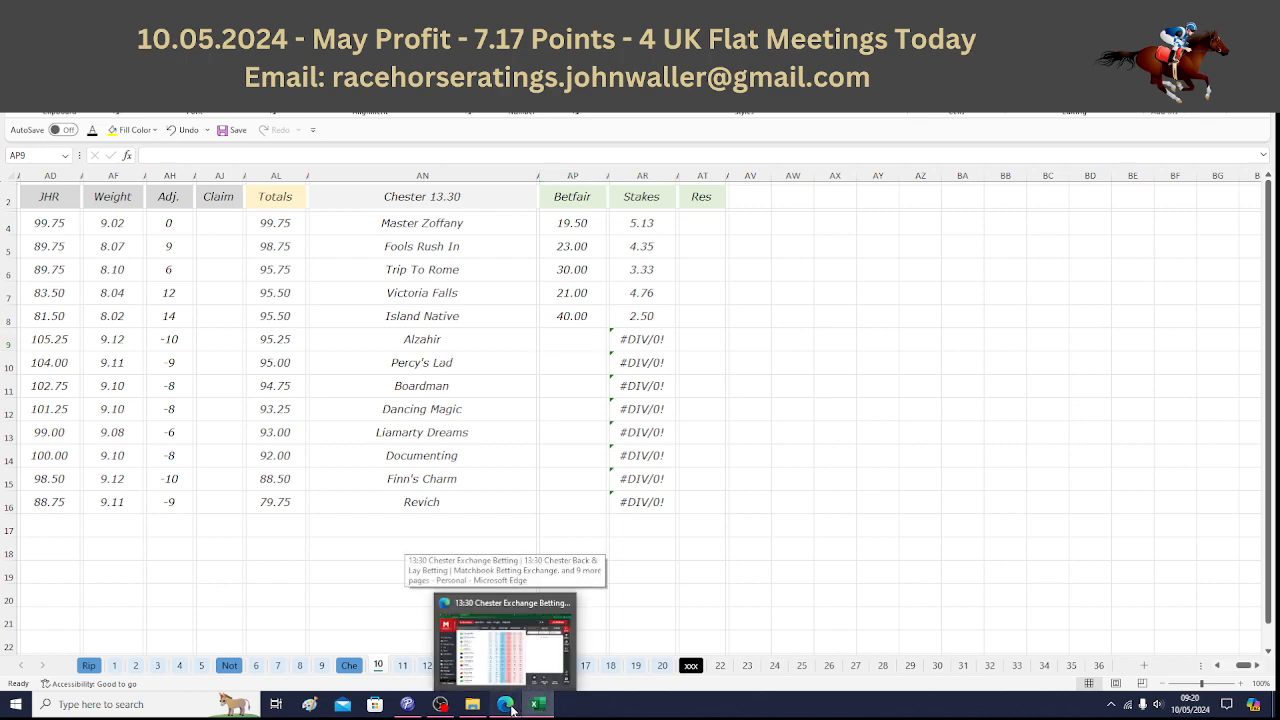
Check Alzahir's back price on Matchbook and enter 34 as its Betfair price in Excel.
left_click(507, 705)
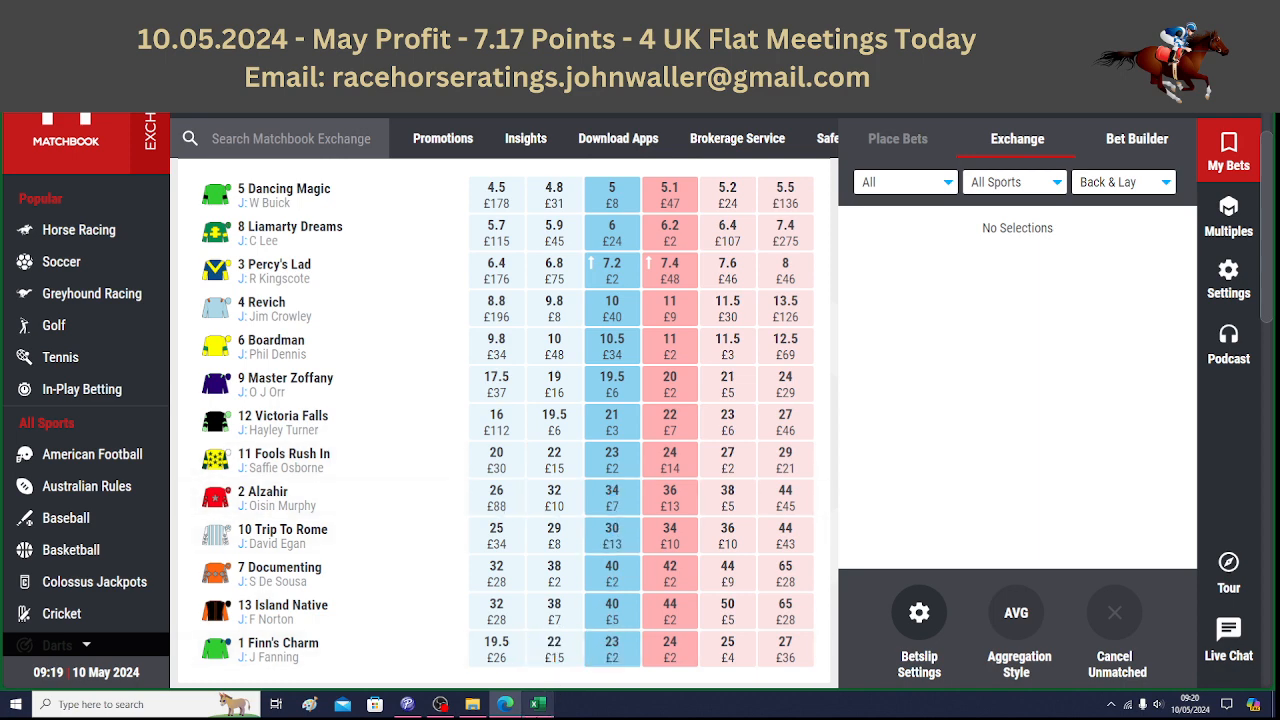
left_click(537, 704)
type("34")
key("Tab")
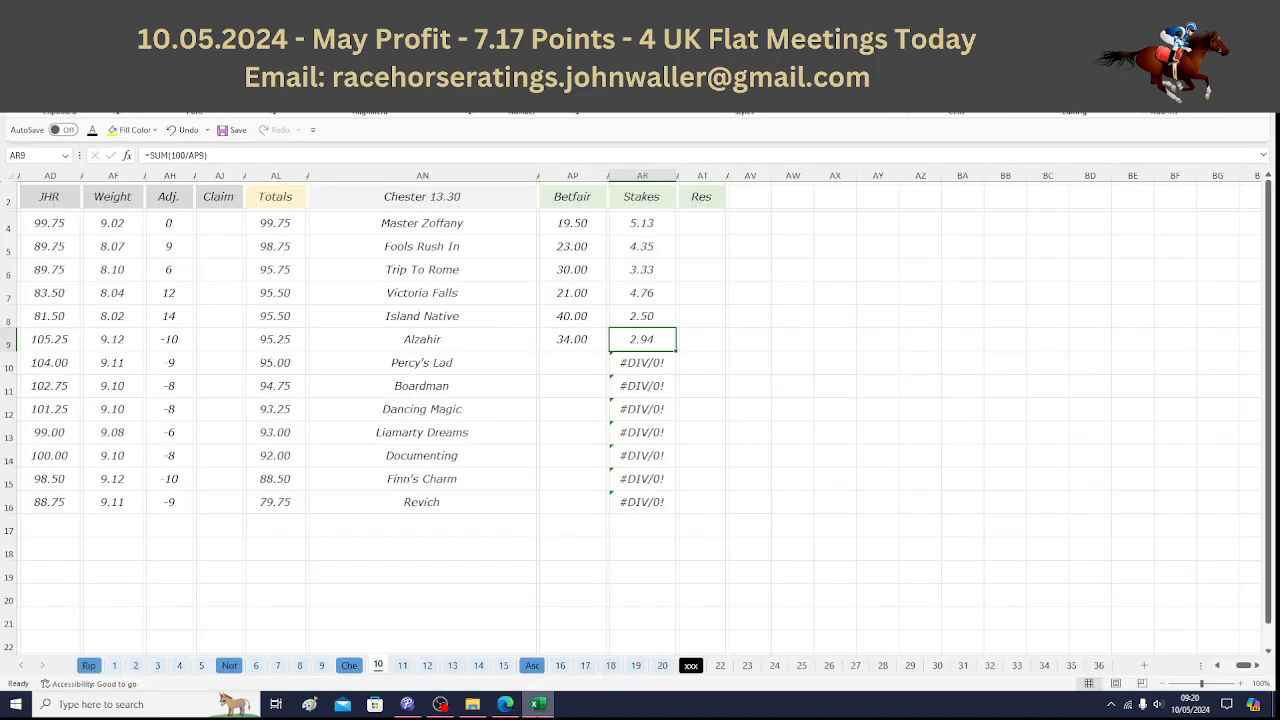
key("Down")
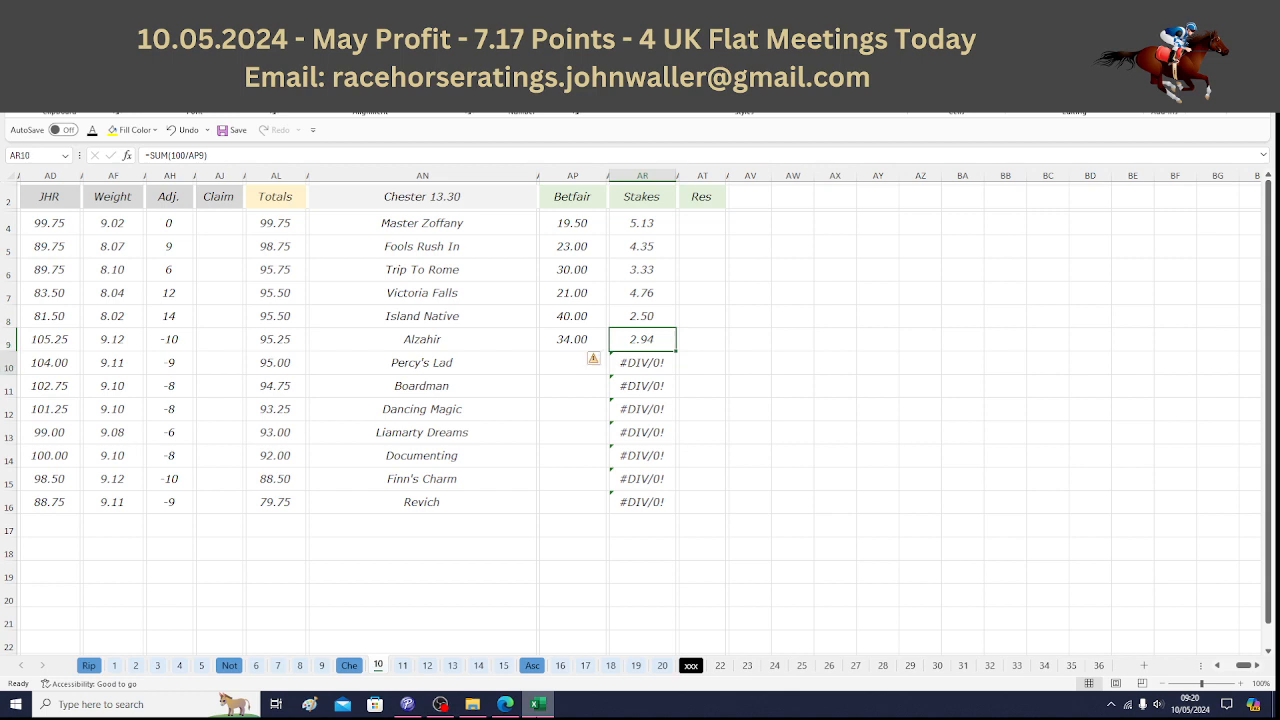
Enter Percy's Lad's Matchbook back price of 7.2 as its Betfair price in Excel and total the stakes from Master Zoffany to Percy's Lad.
key("Left")
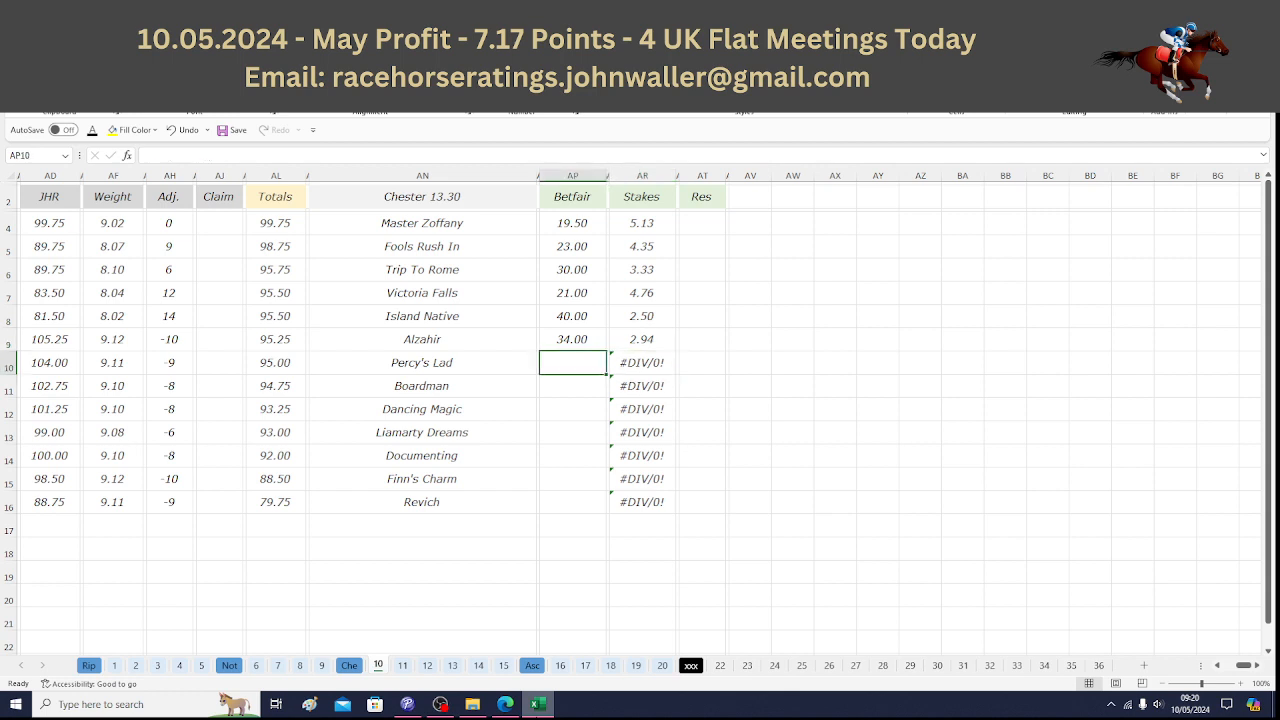
left_click(508, 706)
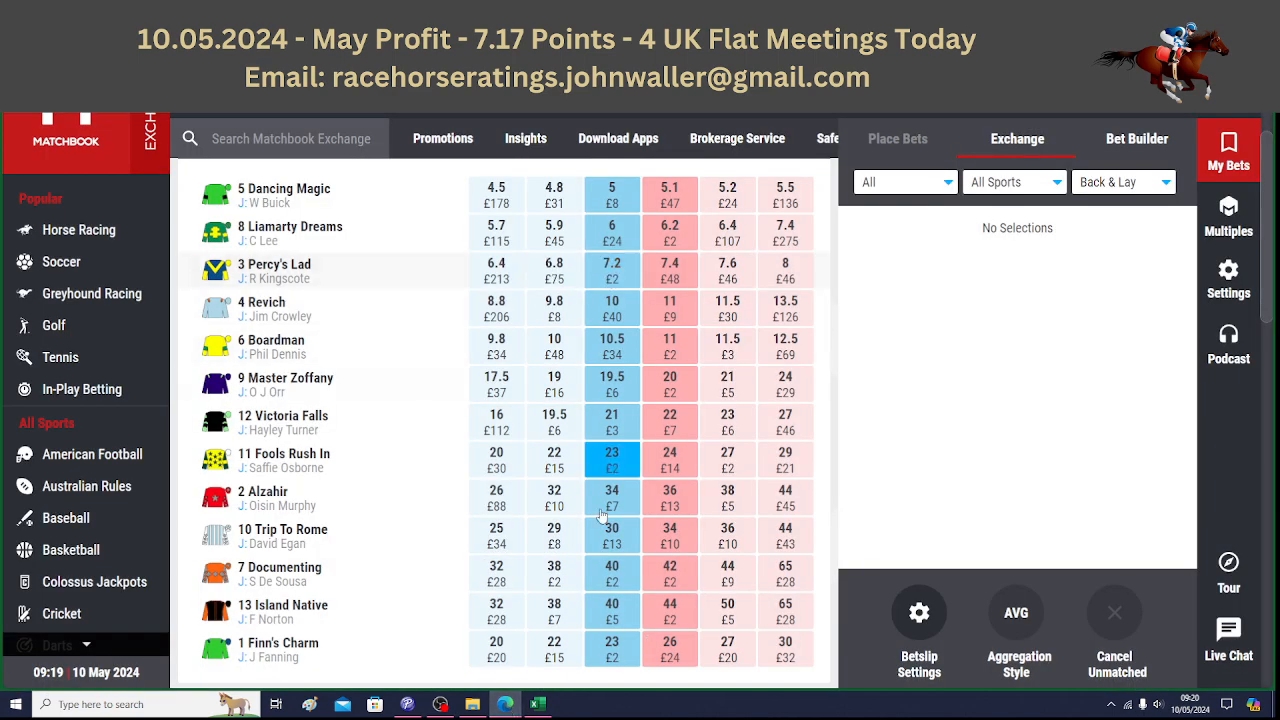
left_click(538, 704)
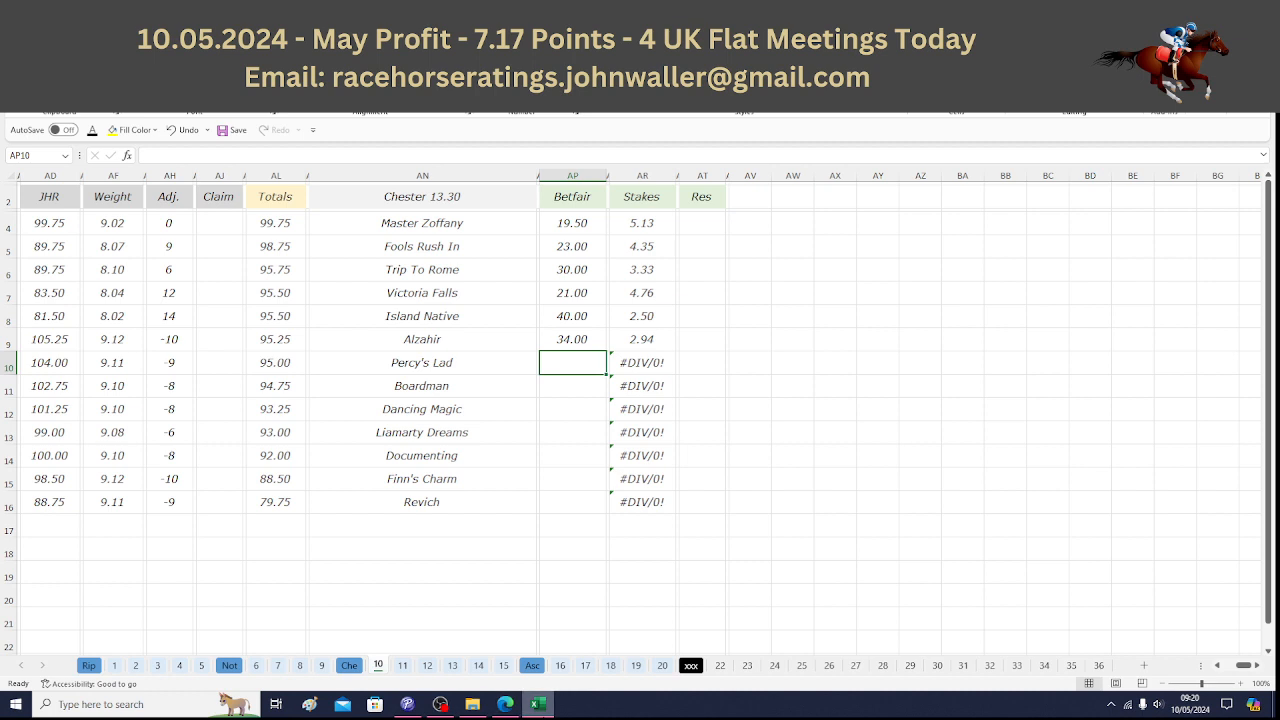
type("7.2")
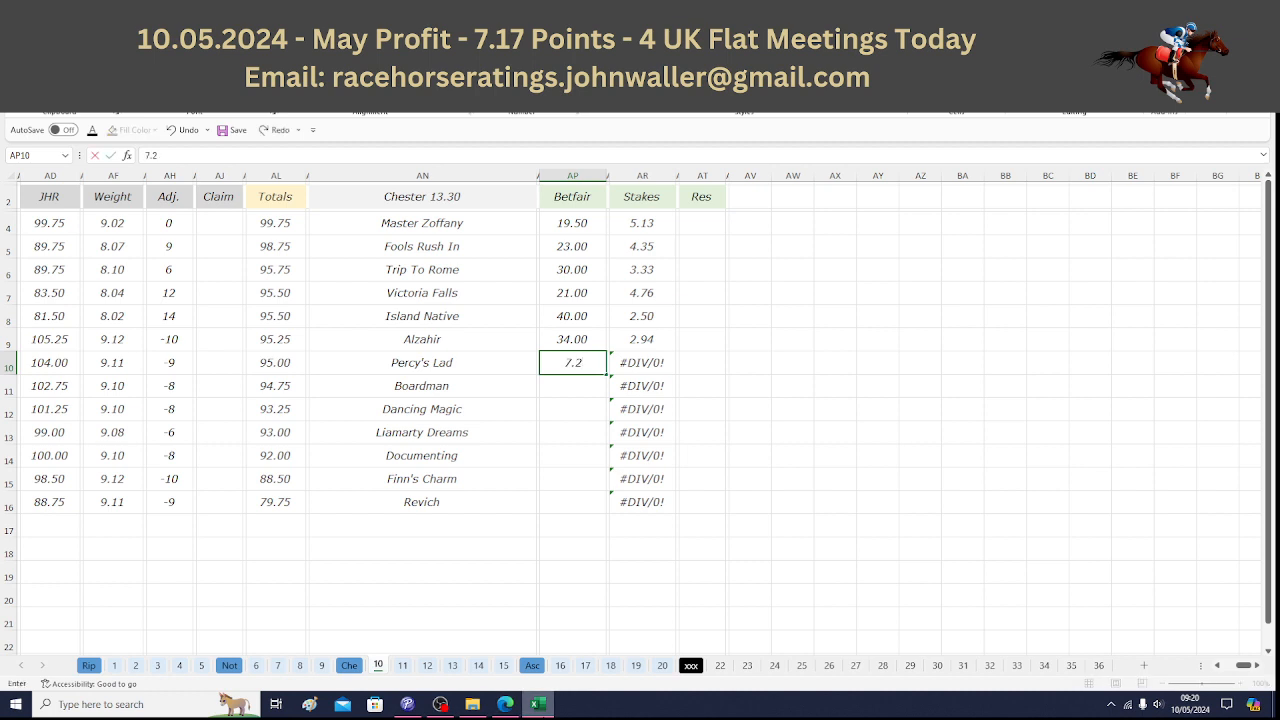
key("Tab")
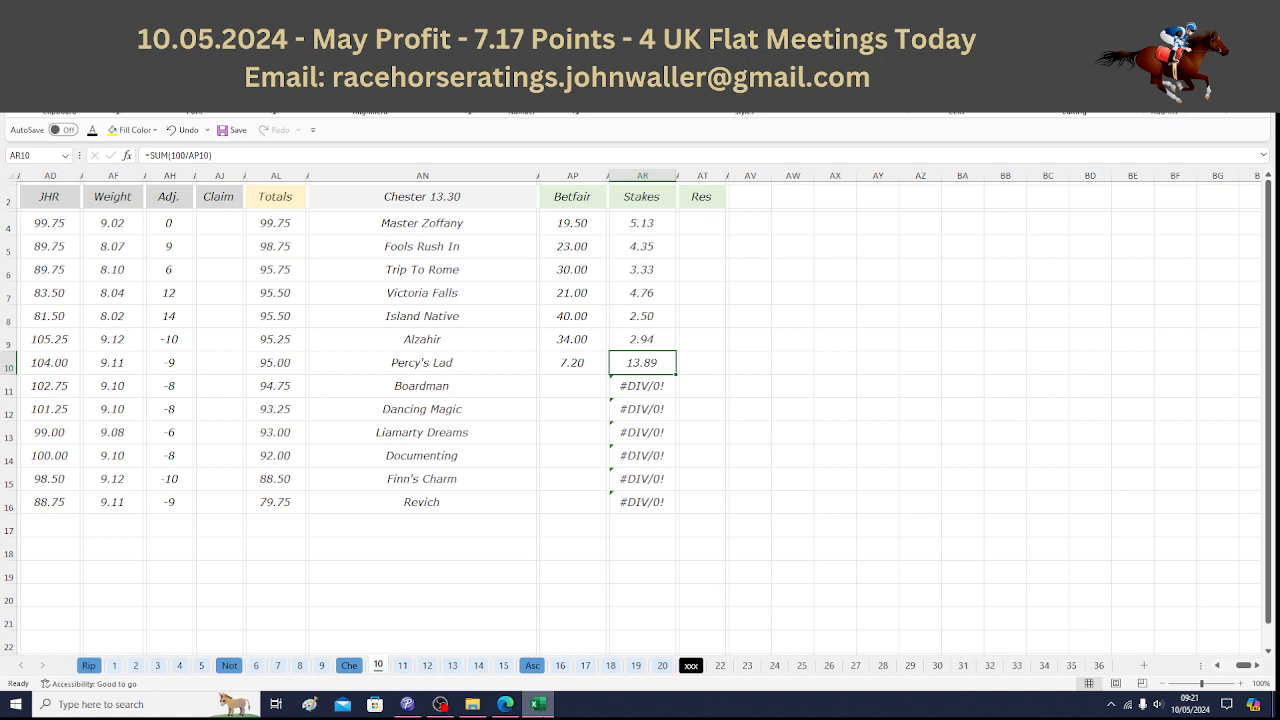
left_click(647, 226)
left_click_drag(648, 226, 676, 352)
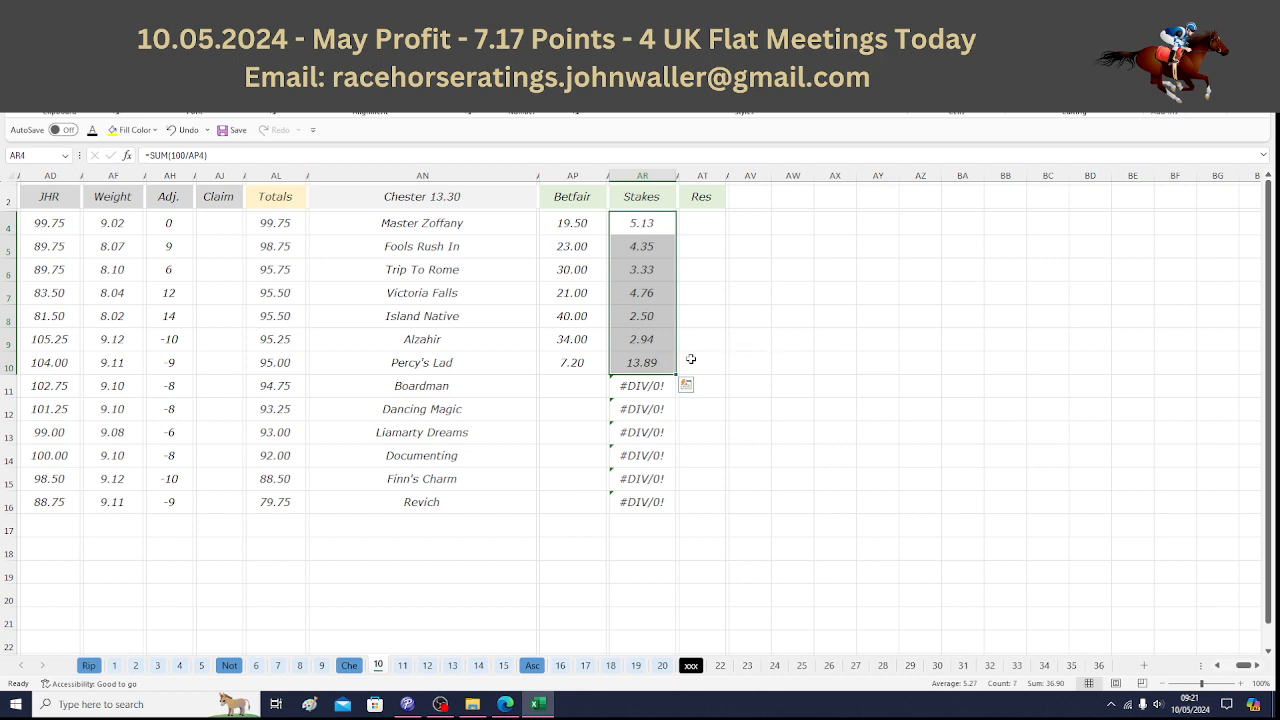
Enter Boardman's Matchbook back price of 10.5 as its Betfair price in Excel and total the stakes from Master Zoffany to Boardman.
left_click(578, 385)
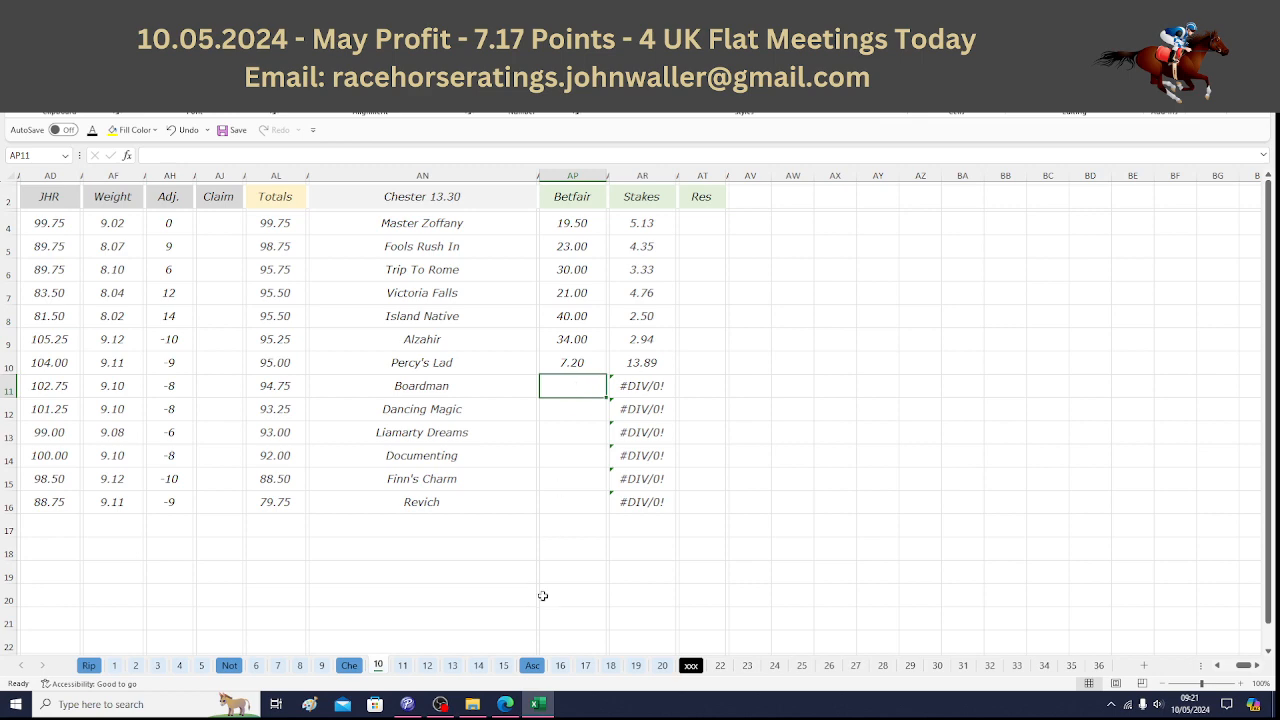
left_click(506, 704)
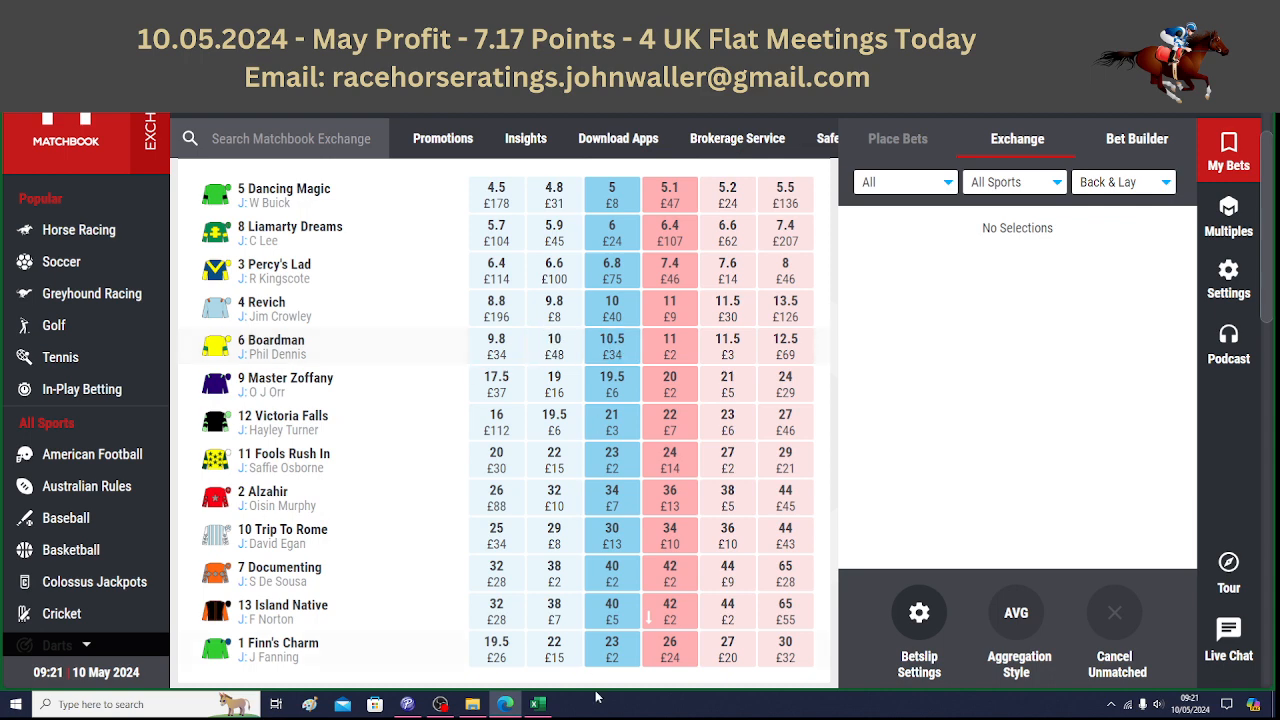
left_click(539, 706)
type("10.5")
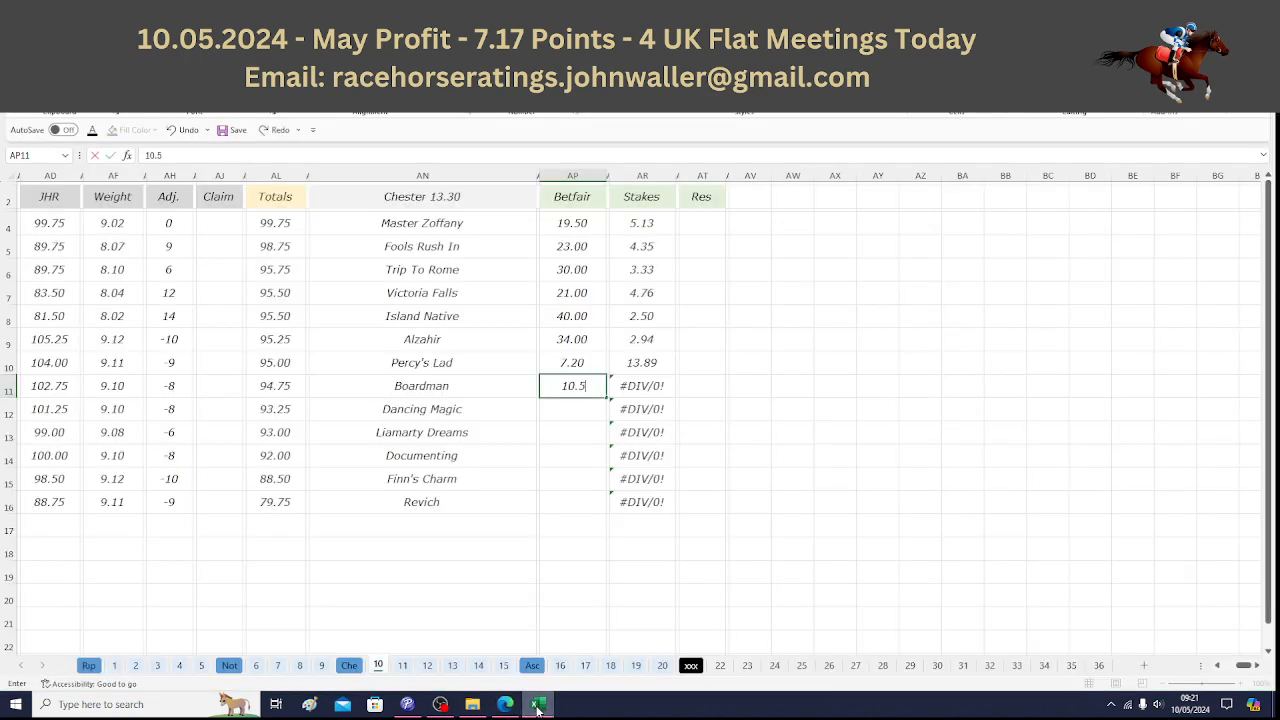
key("Return")
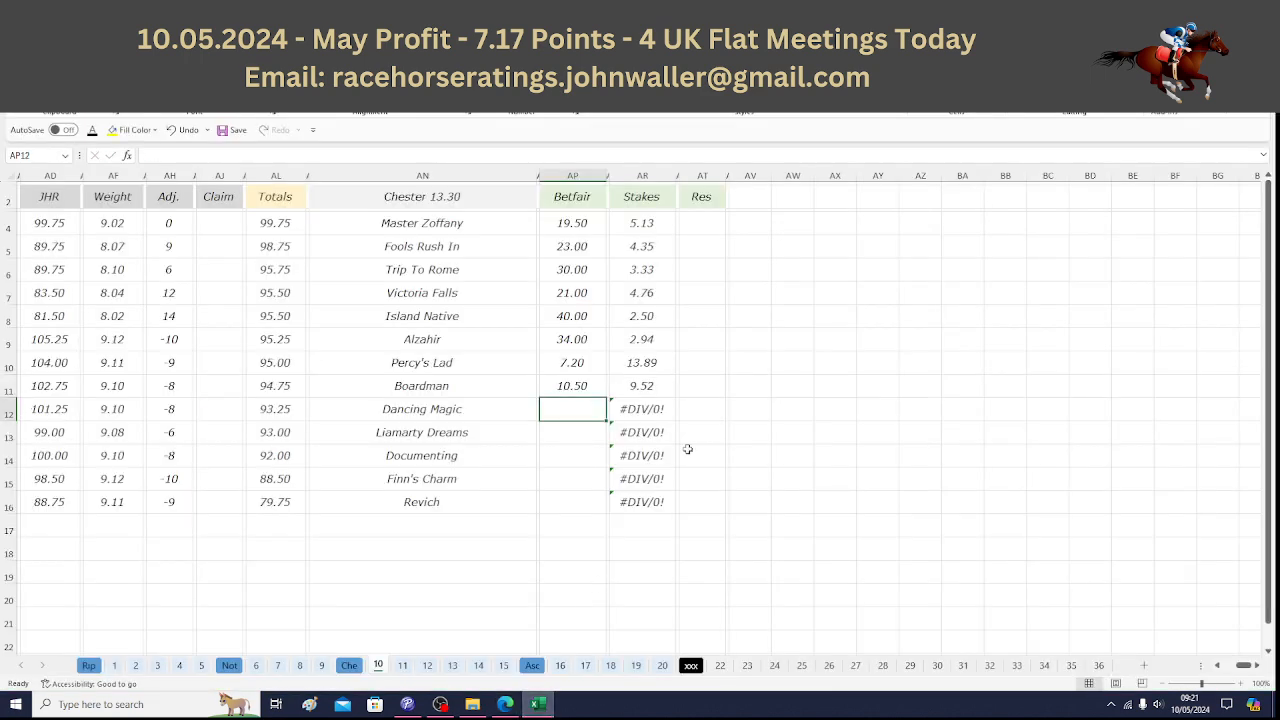
left_click_drag(645, 226, 646, 386)
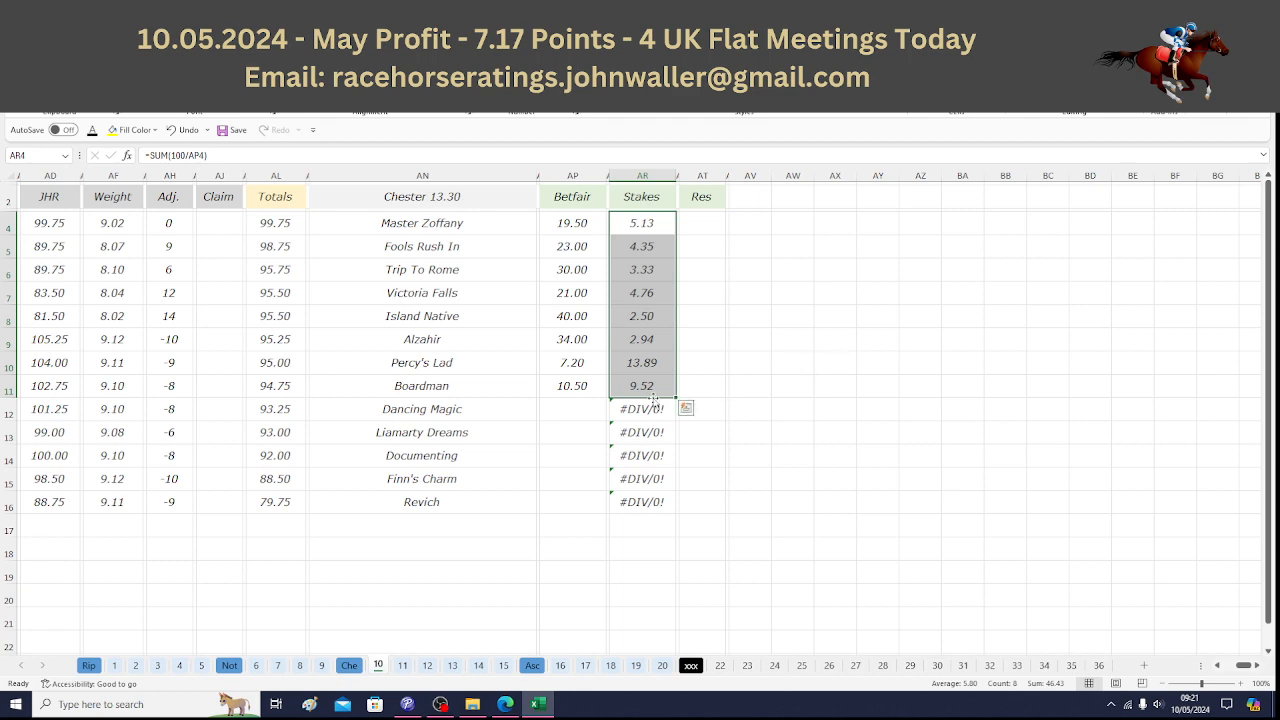
Check Dancing Magic's back price on Matchbook, then set its stake to 3.57 and its Betfair price to 4.8 in Excel.
left_click(506, 705)
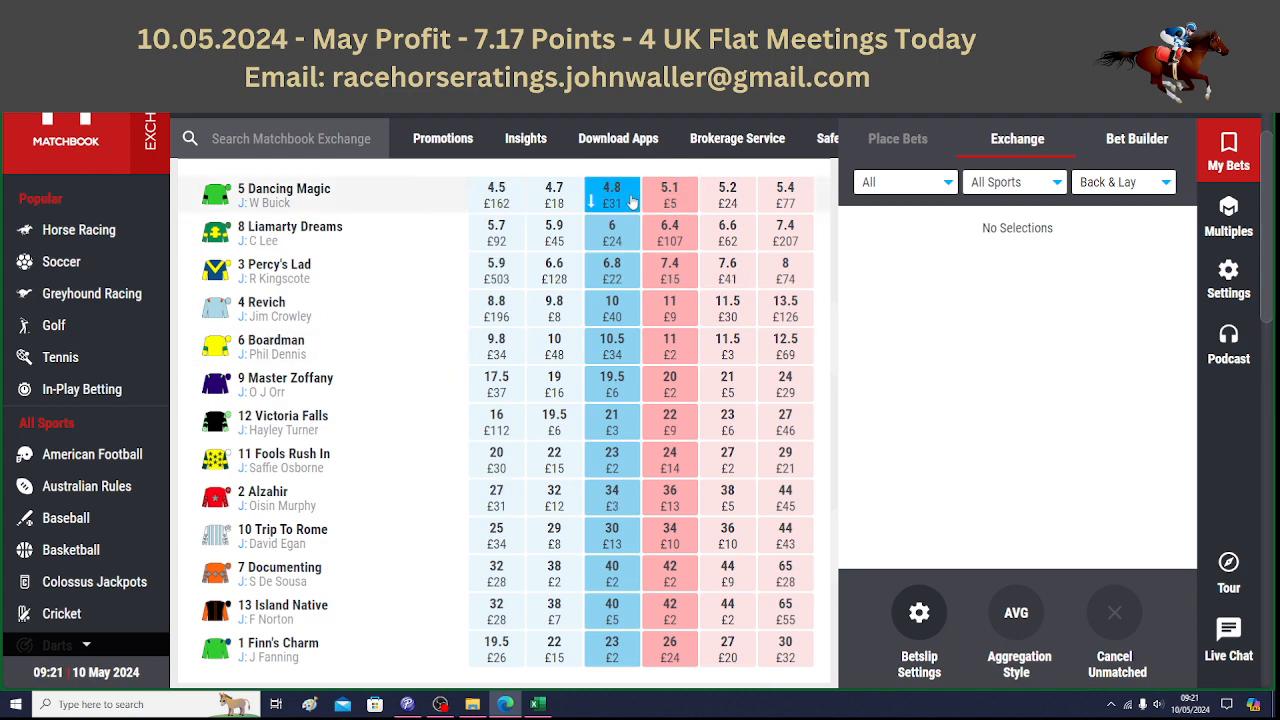
left_click(539, 705)
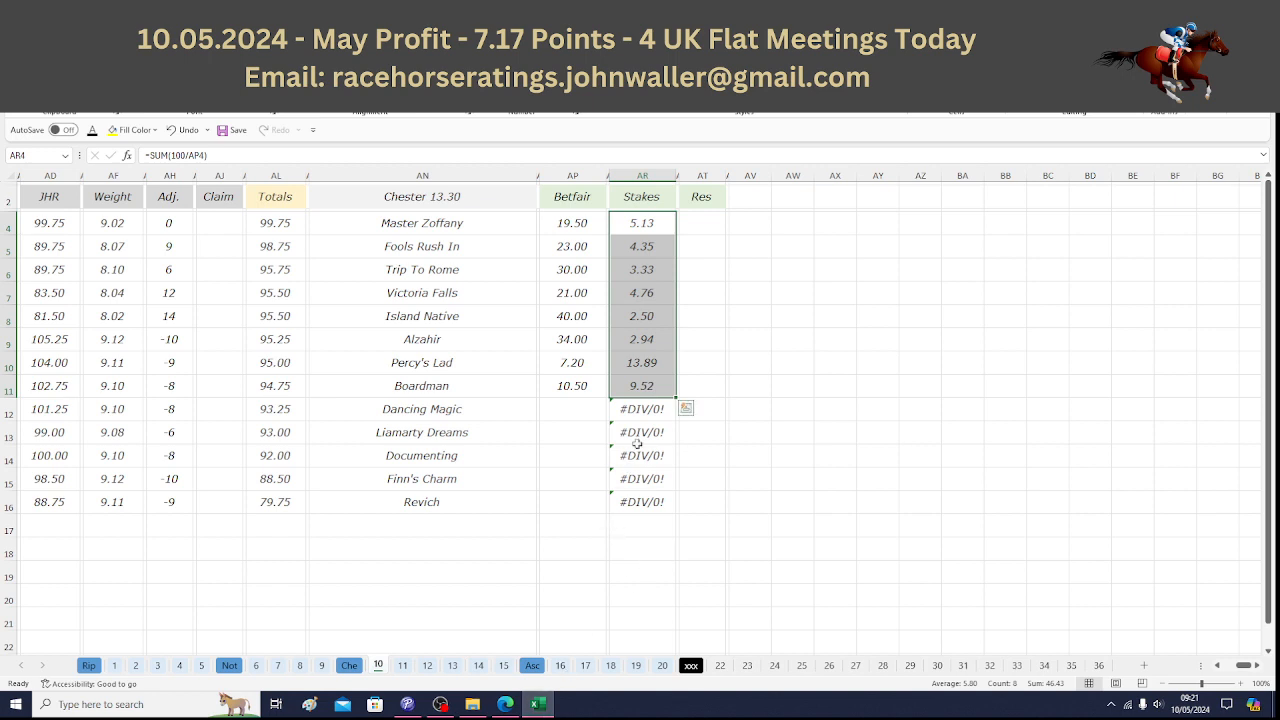
left_click(642, 409)
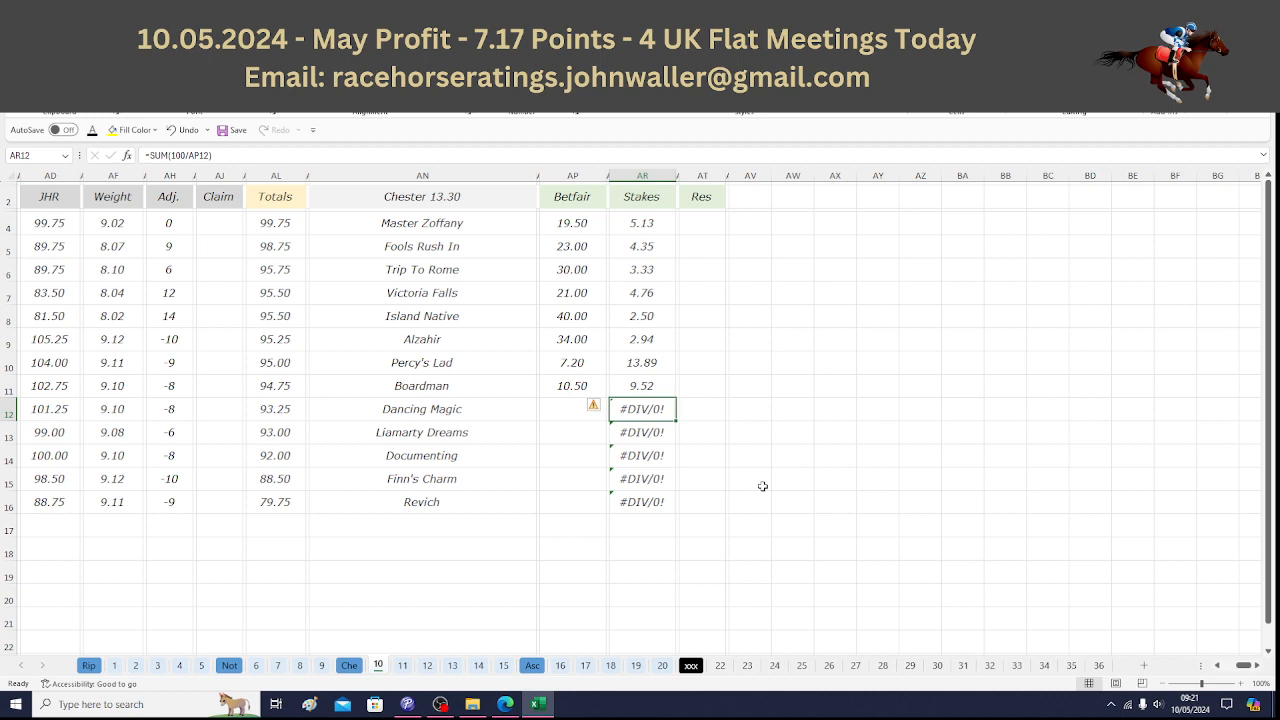
type("3.57")
key("Left")
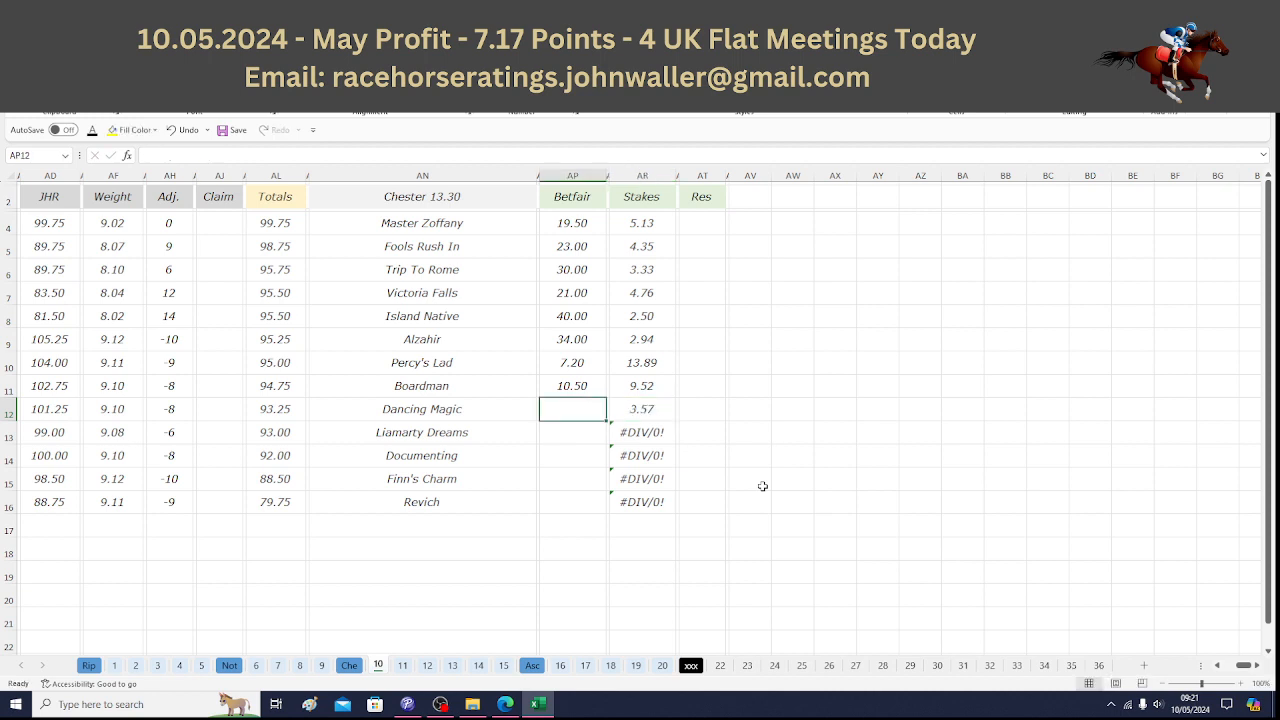
type("4.8")
key("Return")
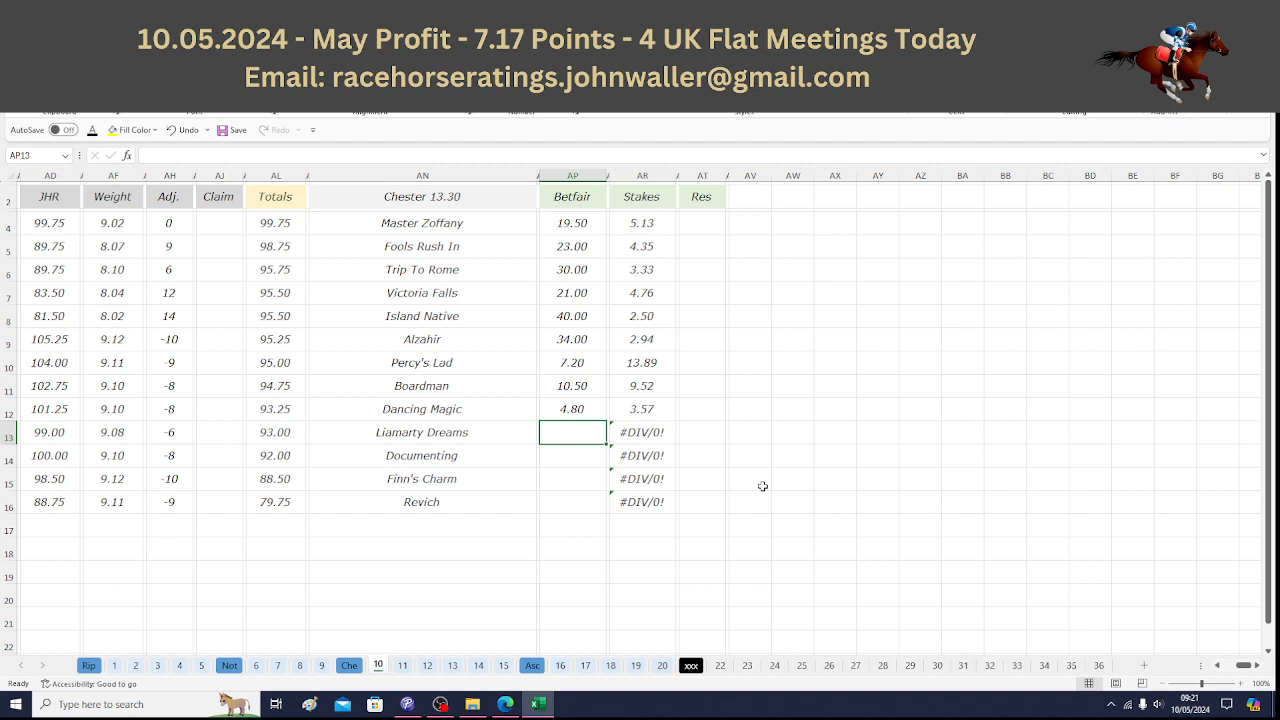
Review the horses from Master Zoffany down to Dancing Magic in the Chester 13.30 sheet, along with the JHR ratings column.
left_click(476, 223)
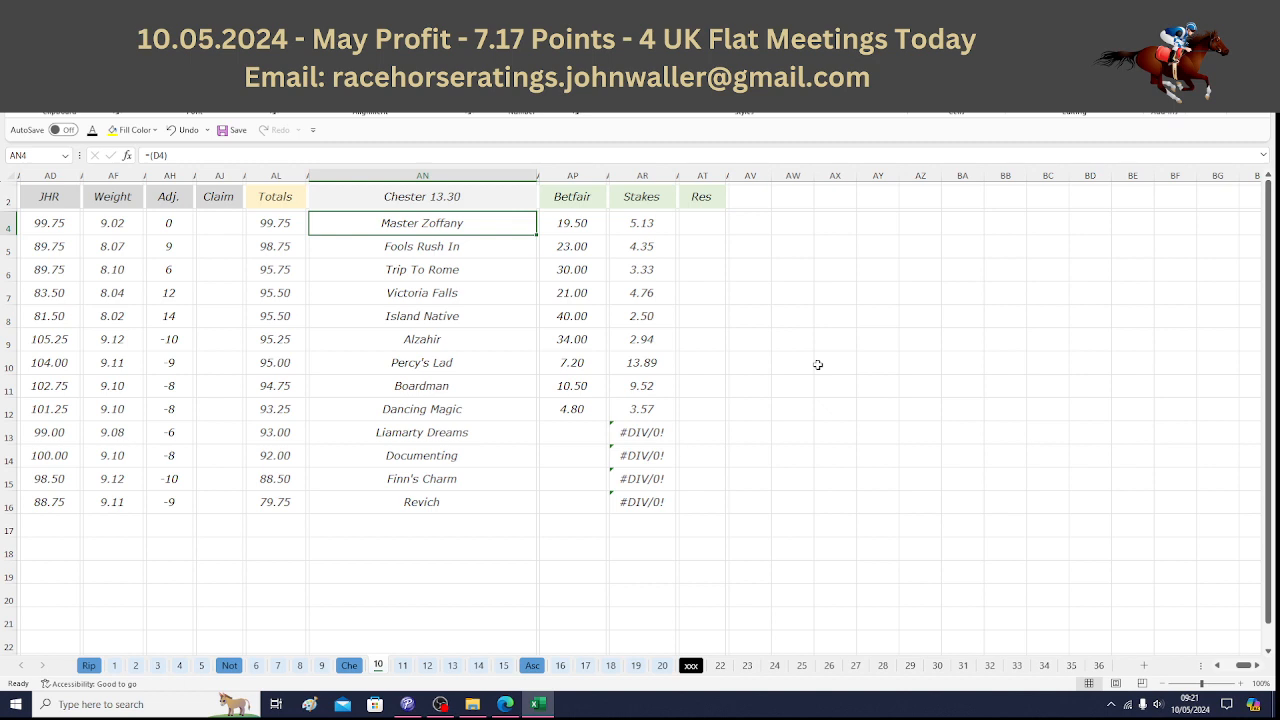
key("Down")
key("Down")
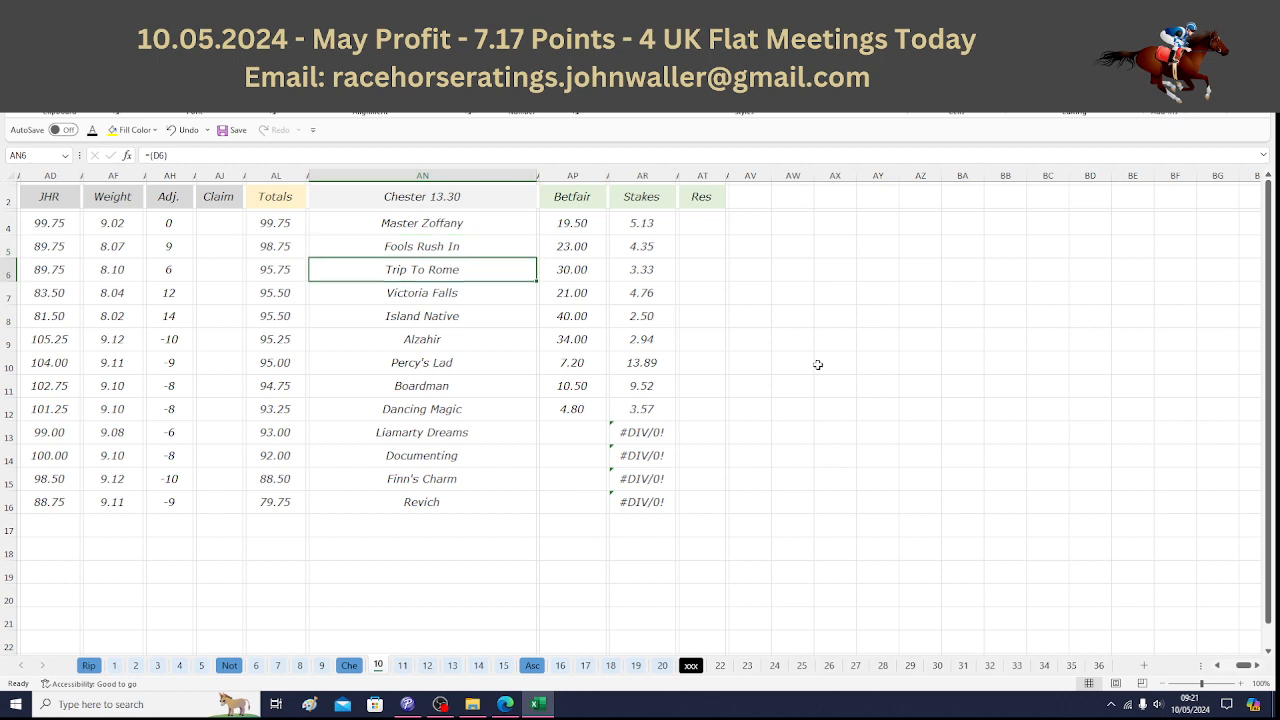
key("Down")
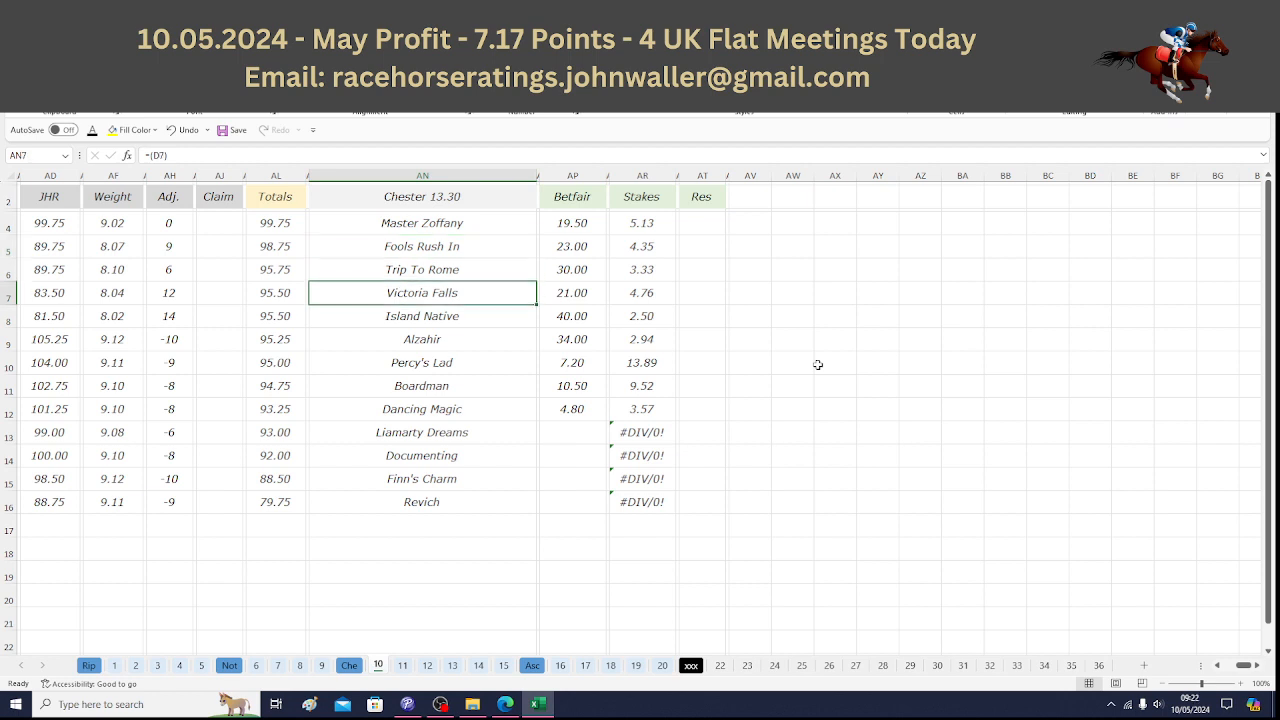
key("Down")
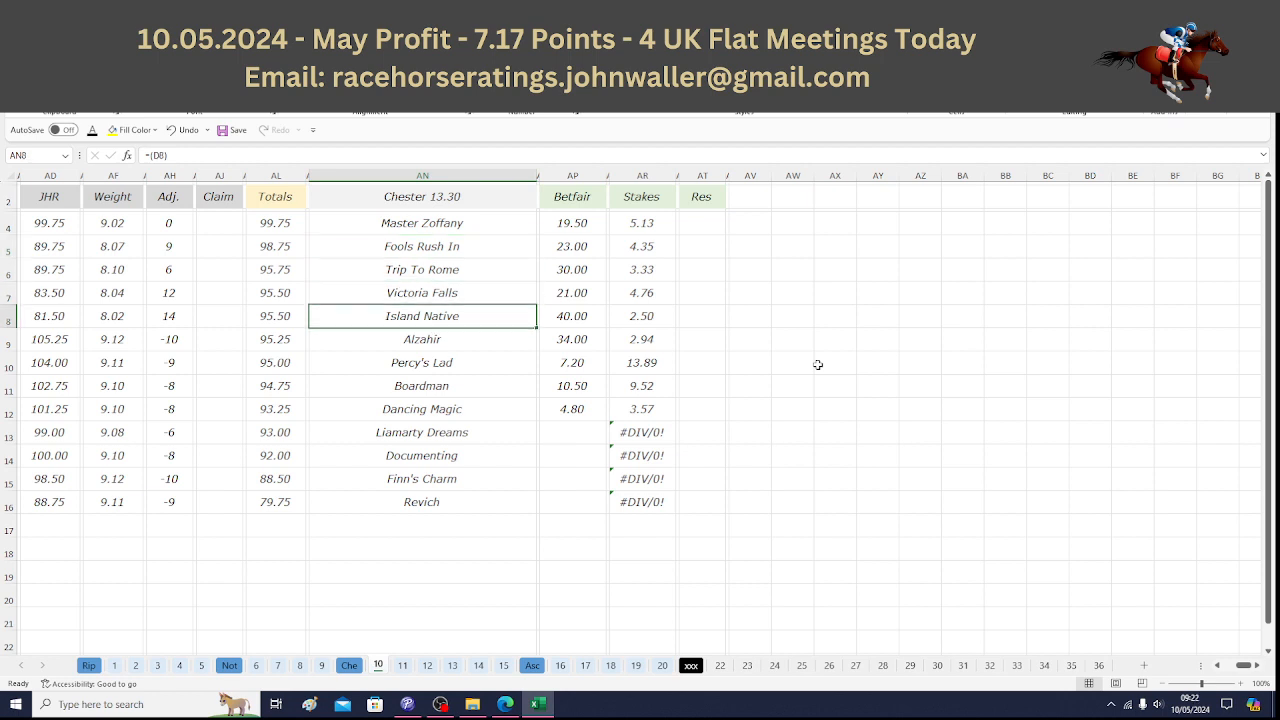
key("Down")
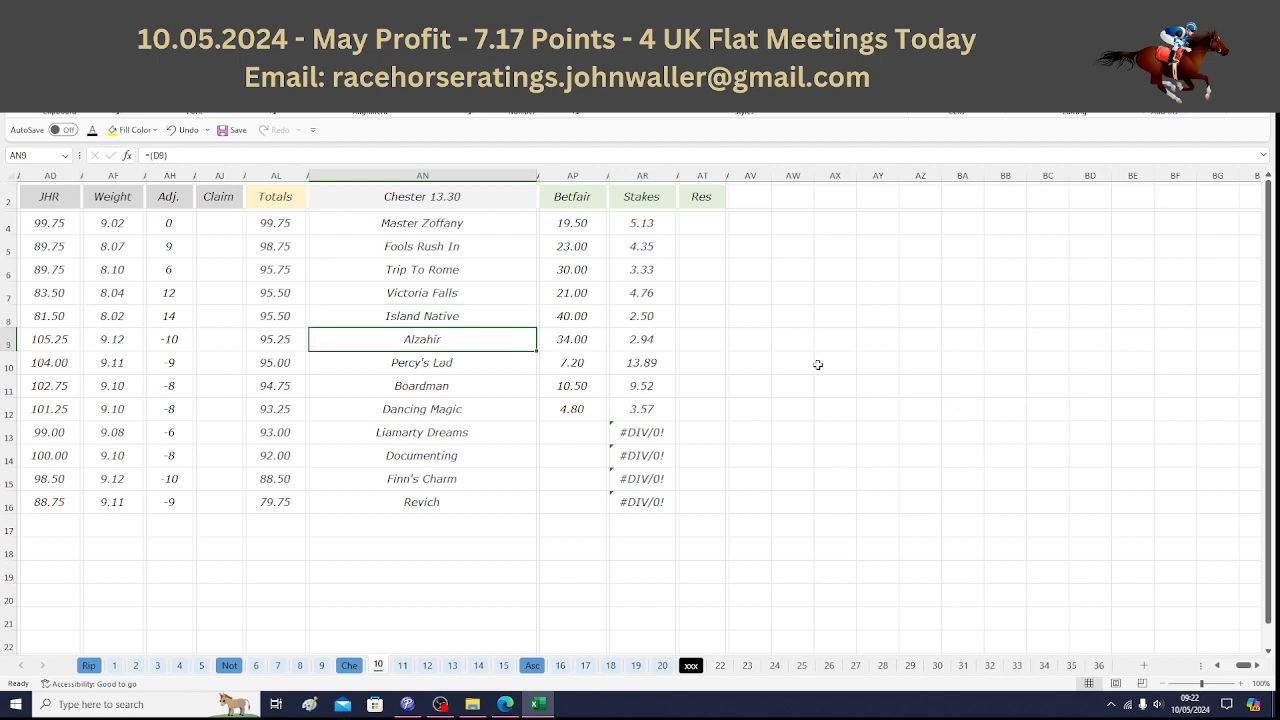
key("Down")
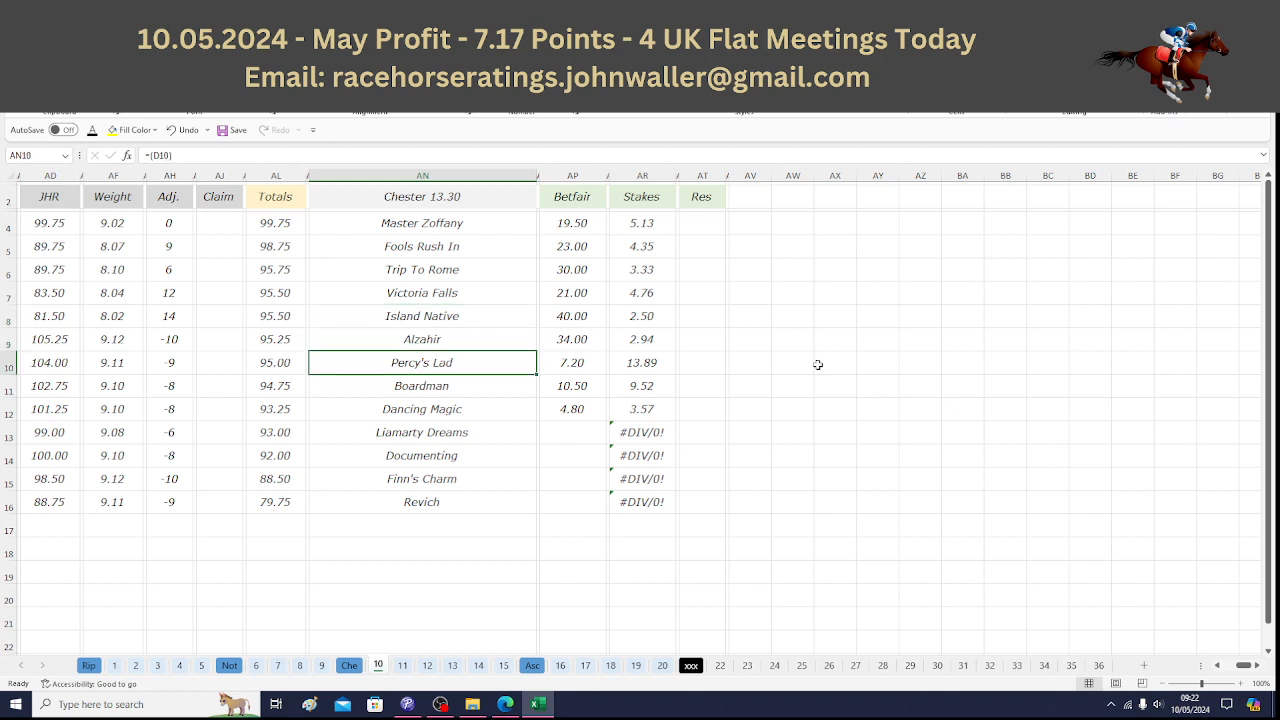
key("Down")
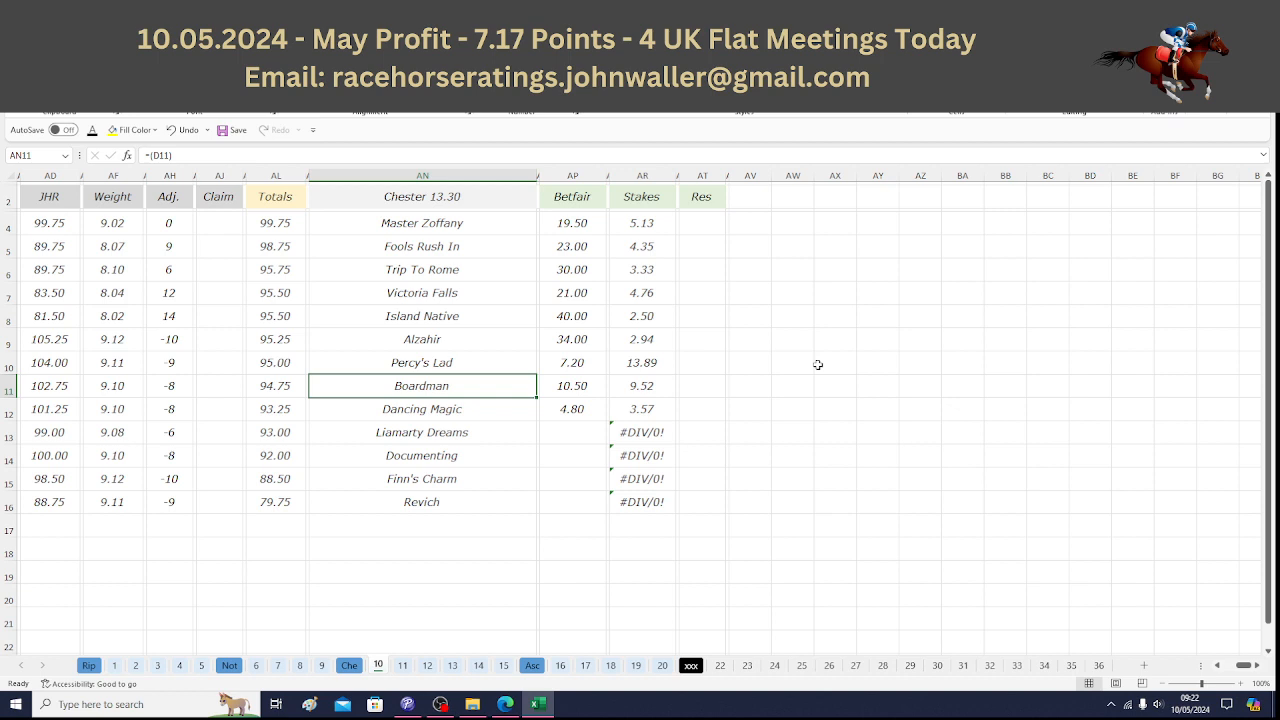
key("Down")
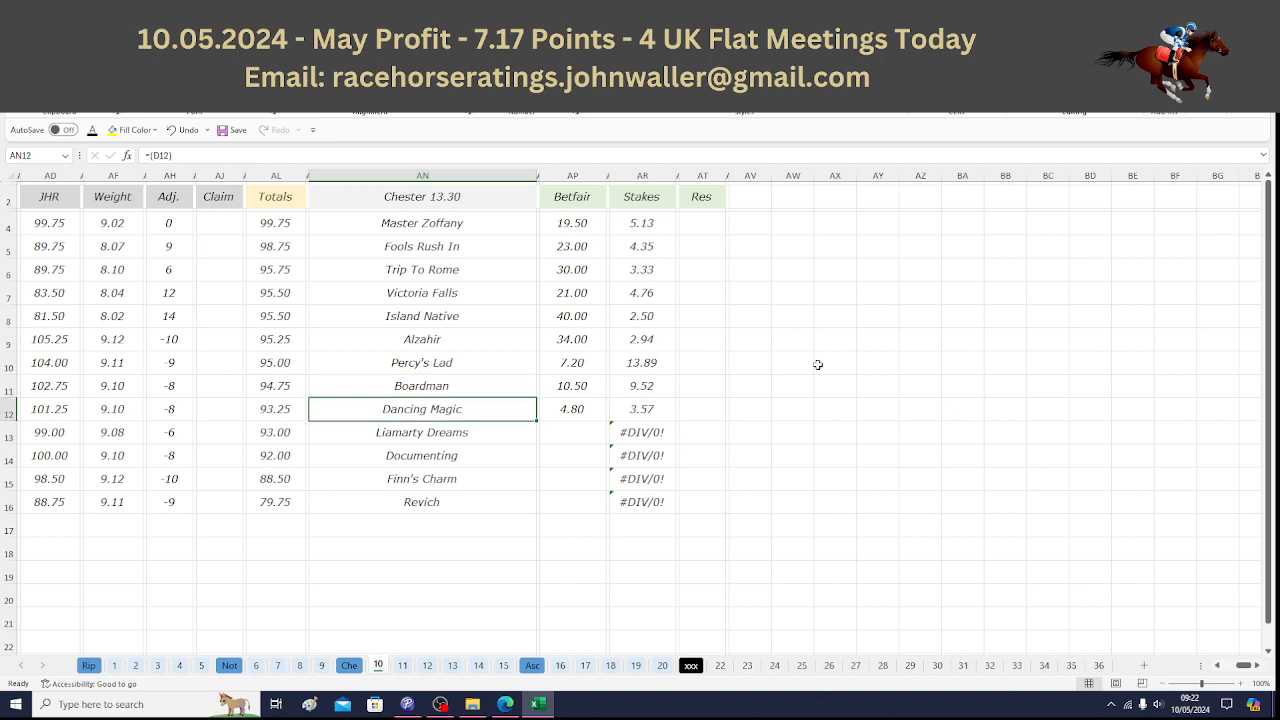
left_click(72, 194)
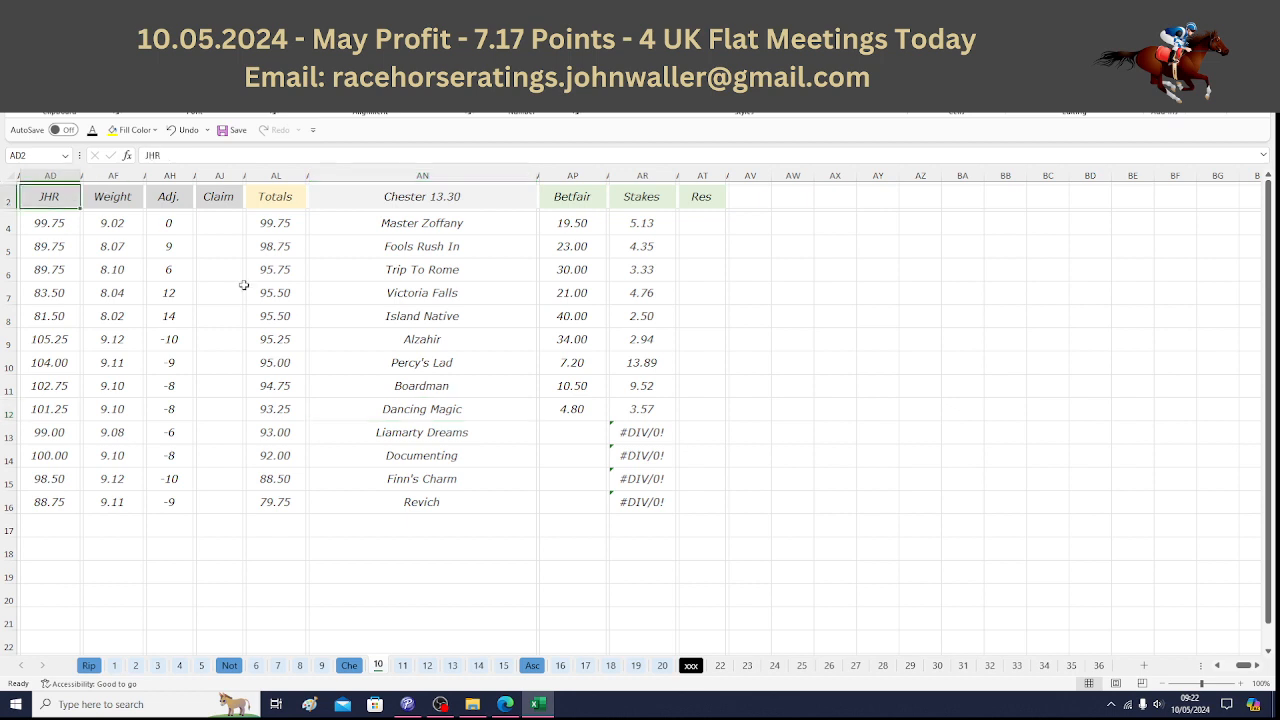
Open the Chester 14.35 ratings sheet and bring up the 14:35 Chester win market on Matchbook in Edge.
left_click(403, 669)
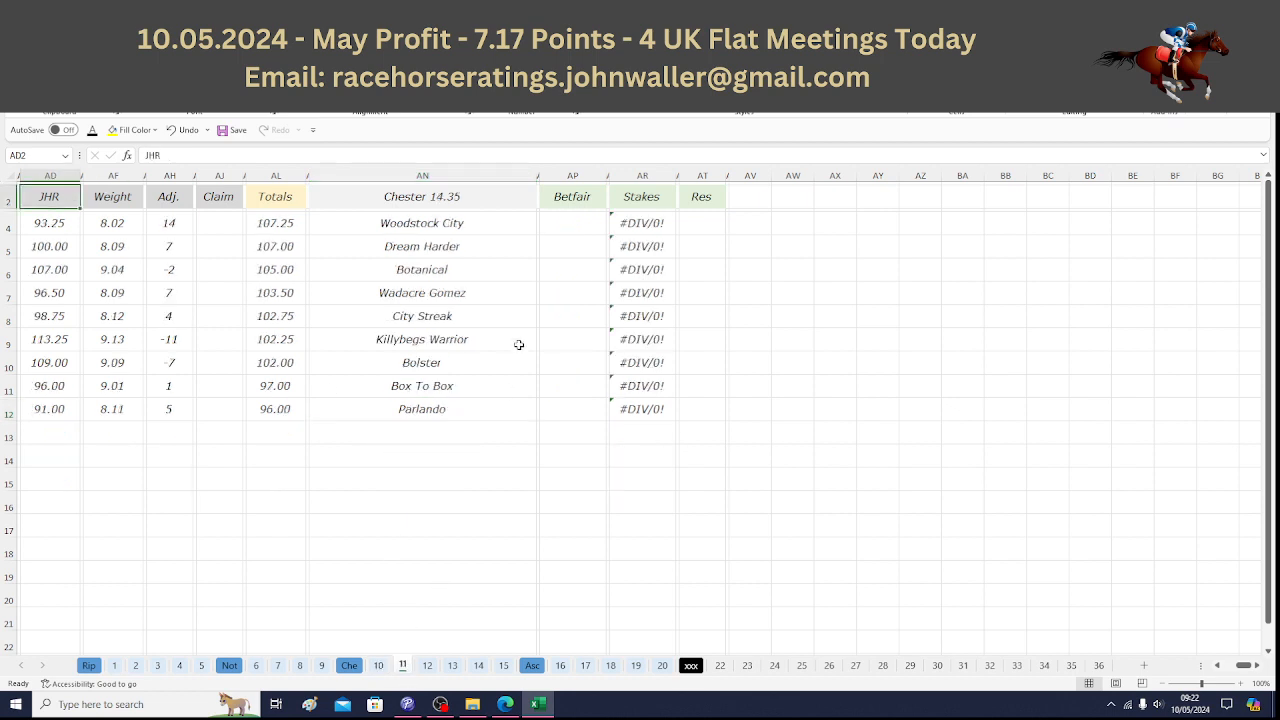
left_click(566, 222)
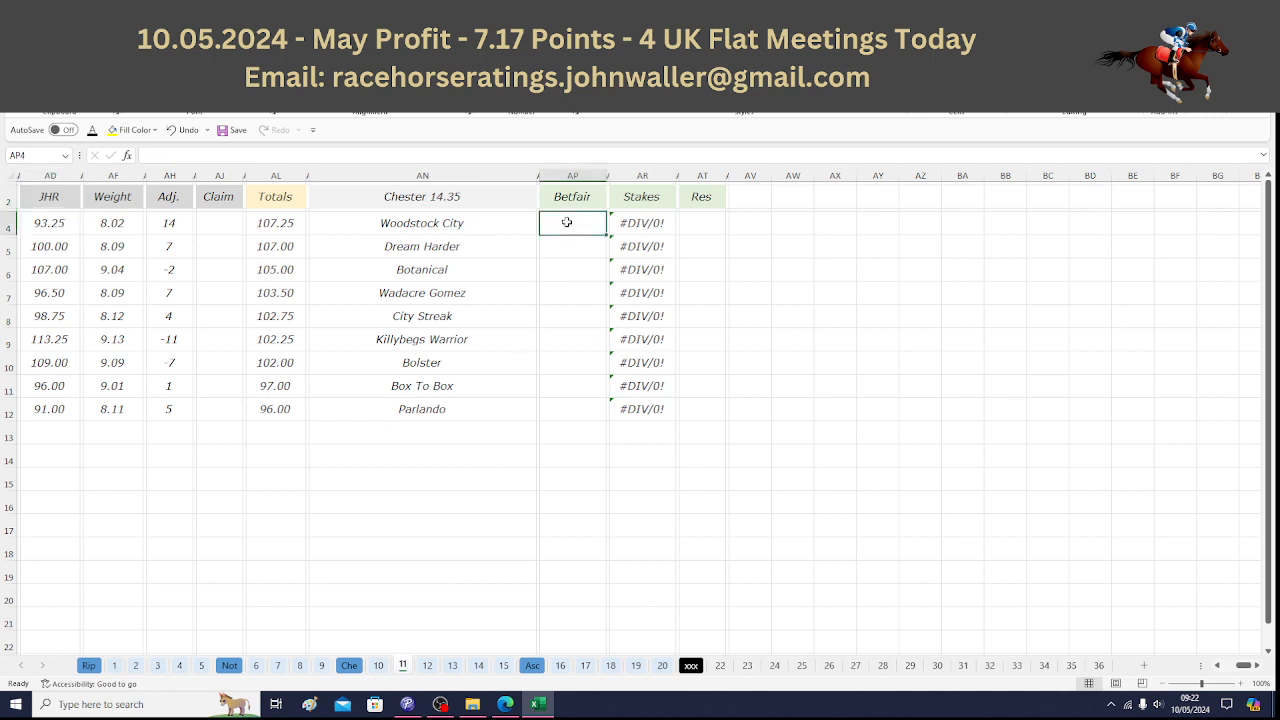
mouse_move(511, 709)
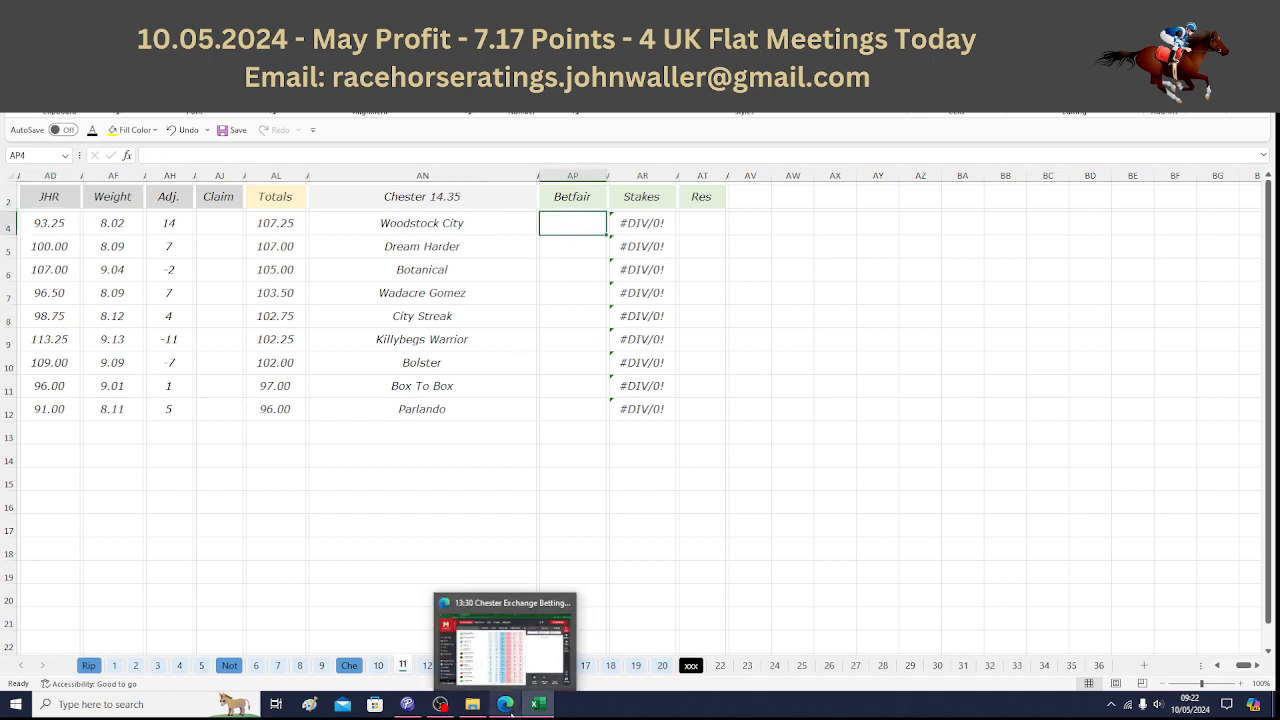
left_click(511, 712)
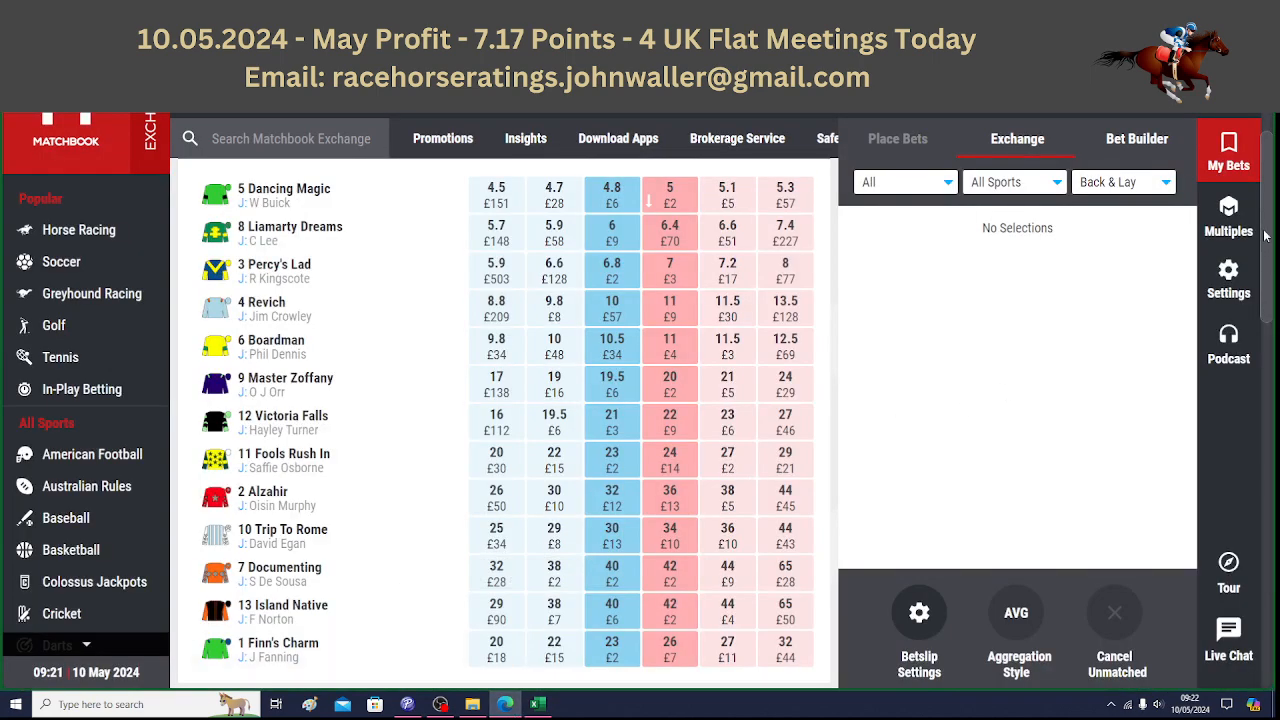
scroll(1265, 243, "up", 3)
left_click(351, 295)
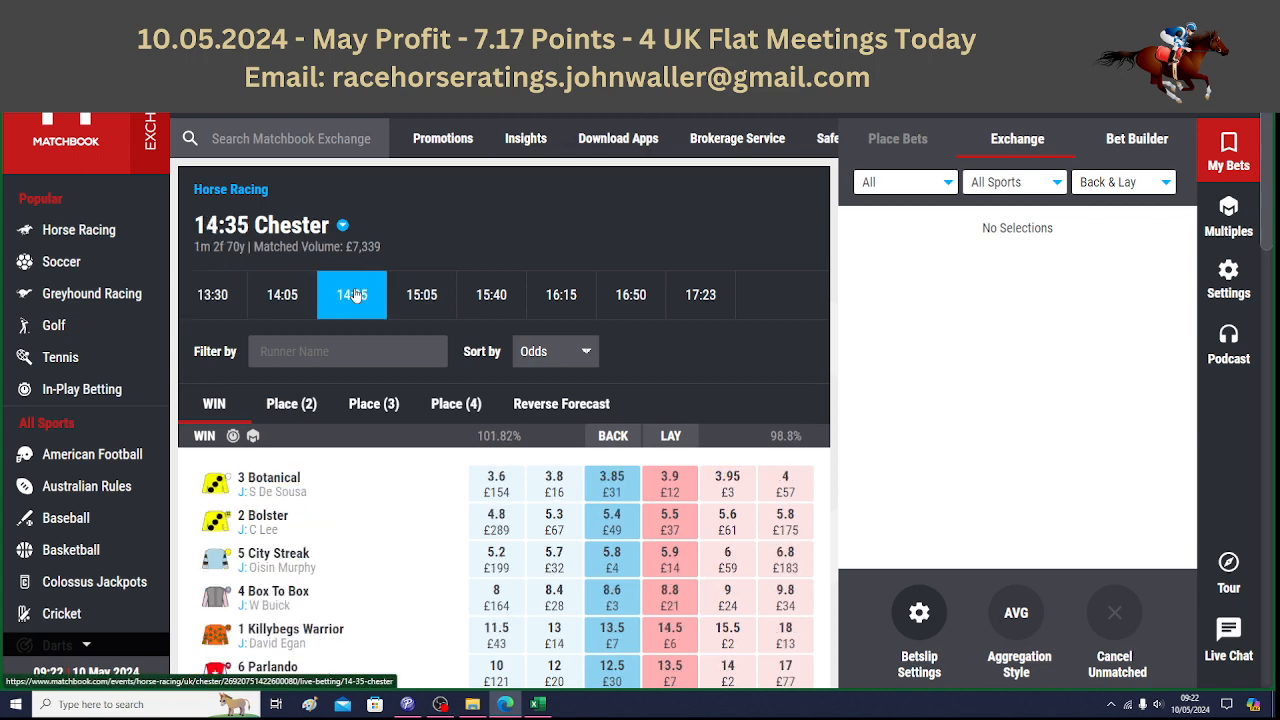
scroll(1041, 301, "down", 3)
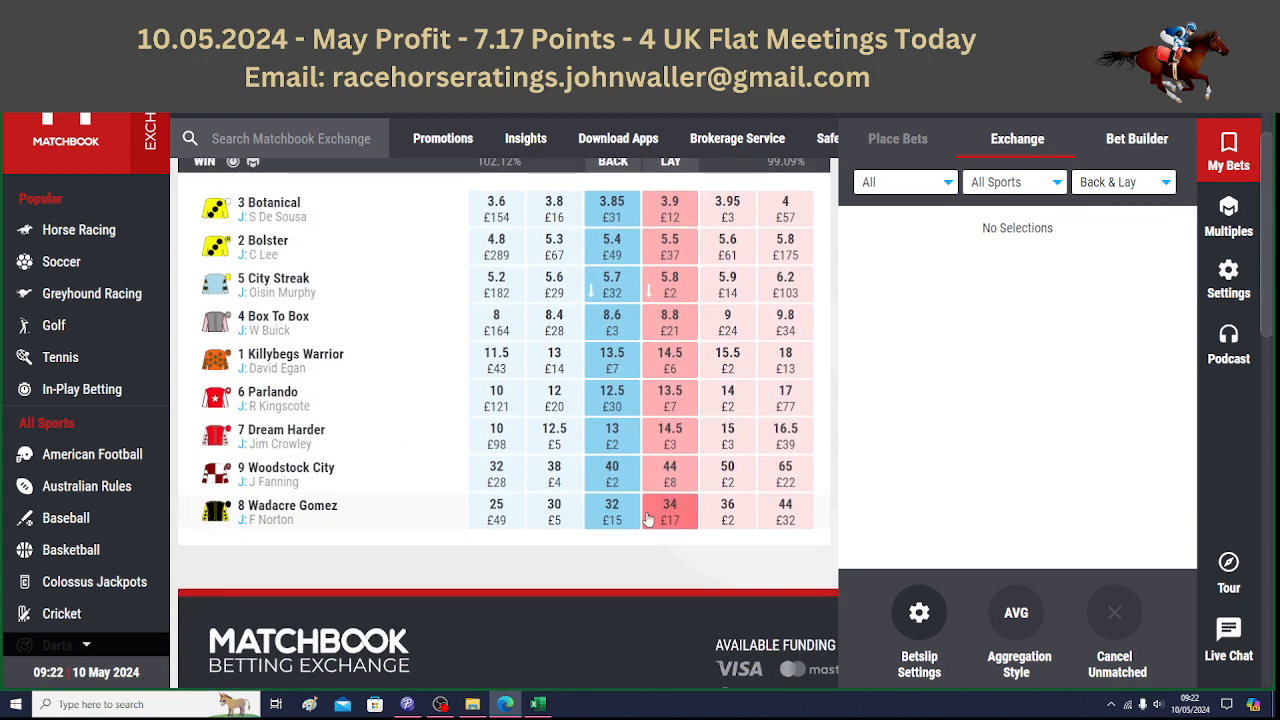
Enter 40 as Woodstock City's Betfair price in the Chester 14.35 sheet in Excel.
left_click(537, 704)
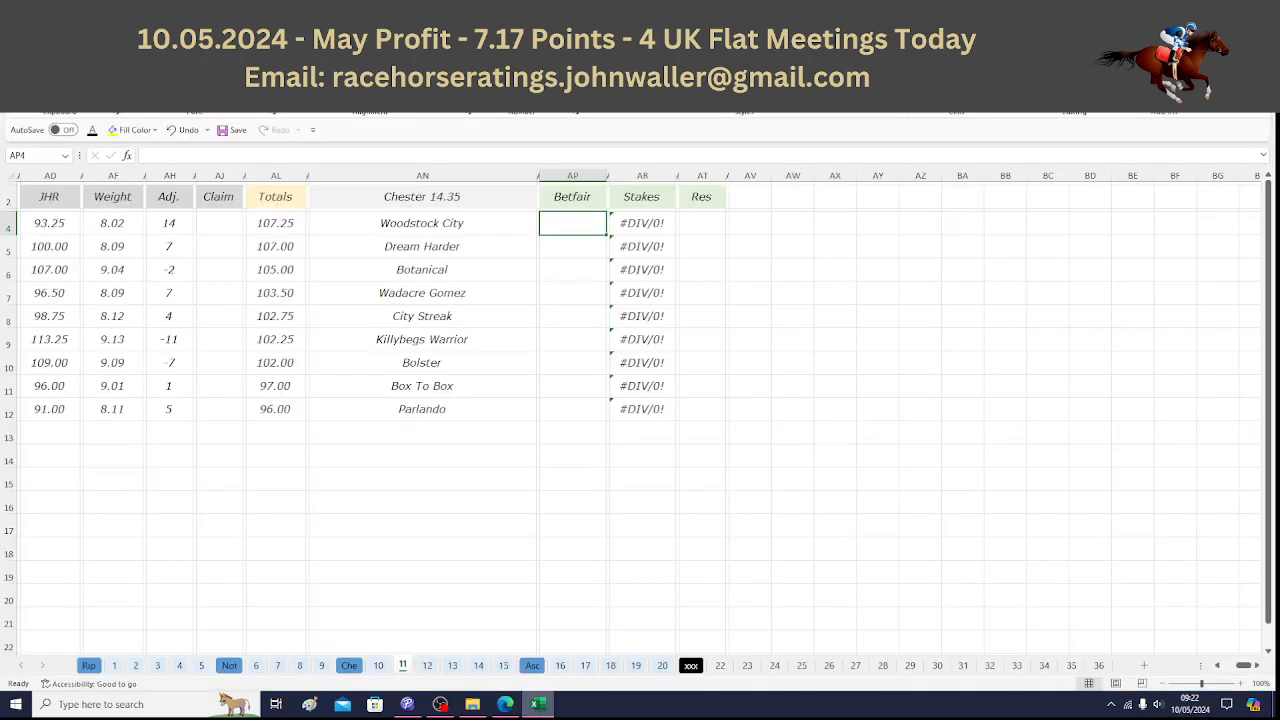
type("40")
key("Return")
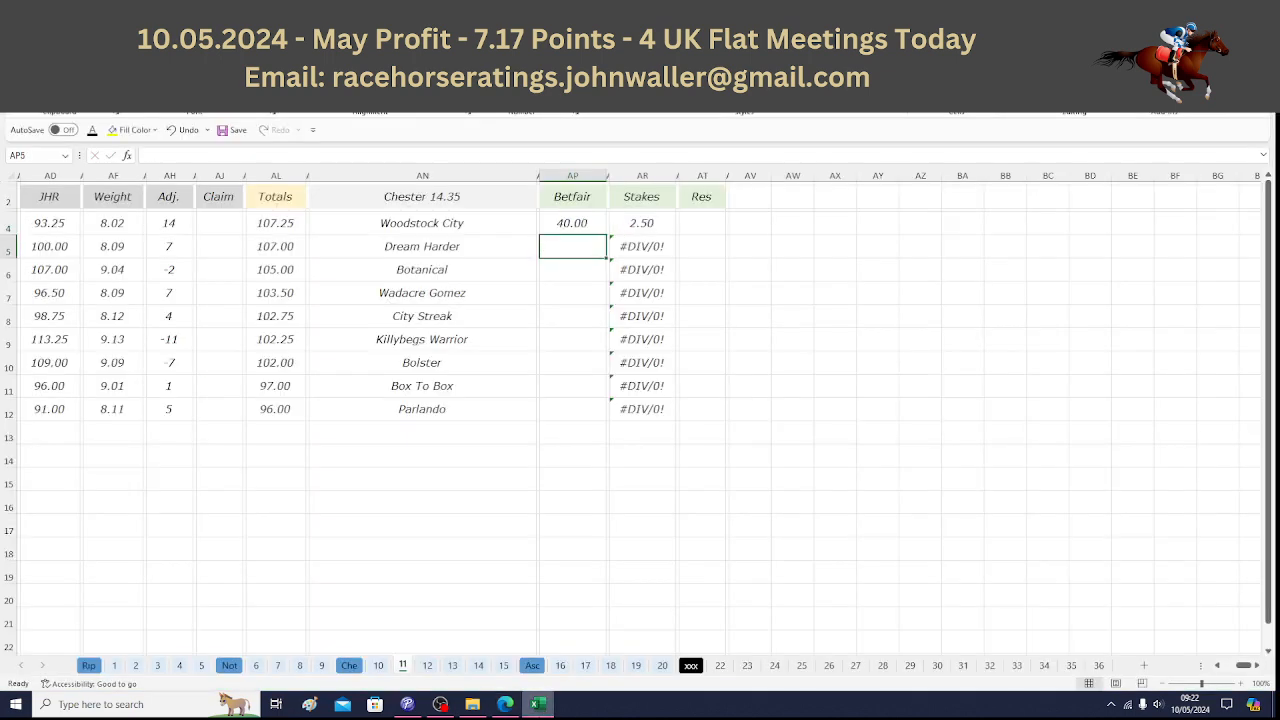
Check Dream Harder's back price on Matchbook in Edge, then enter 13 as its Betfair price in the Chester 14.35 sheet in Excel.
left_click(537, 704)
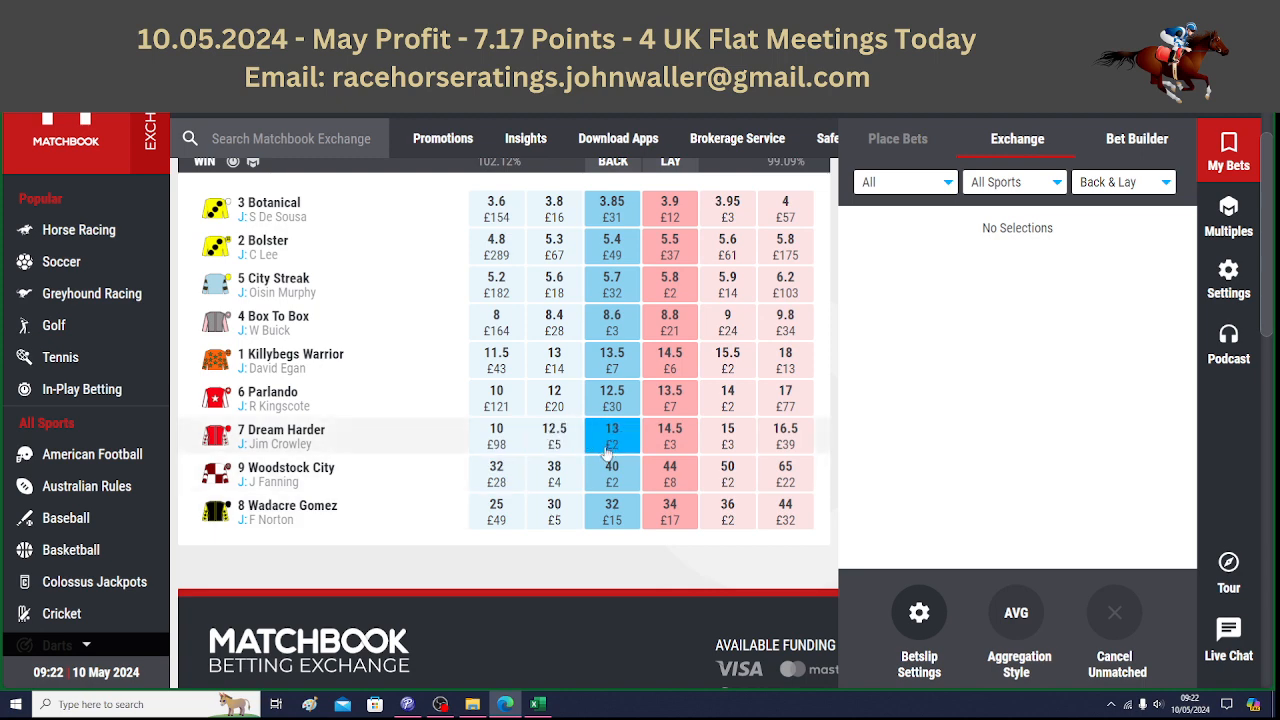
left_click(537, 704)
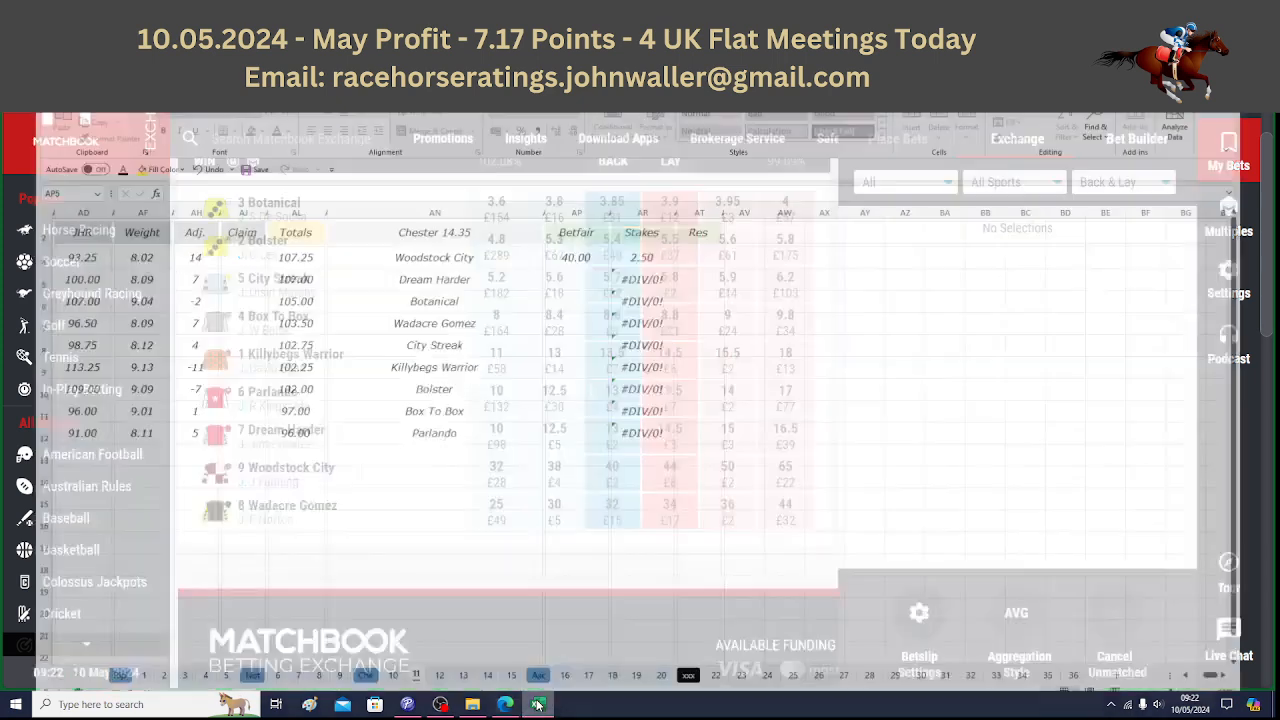
type("13")
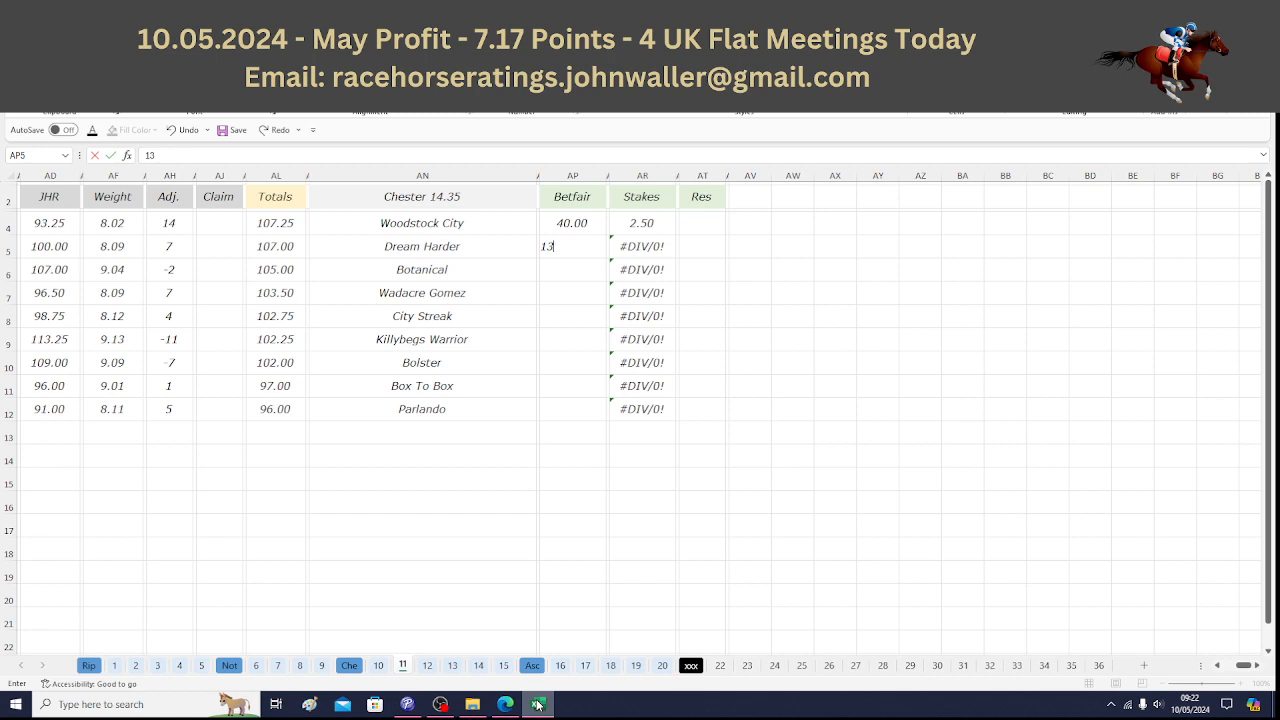
key("Return")
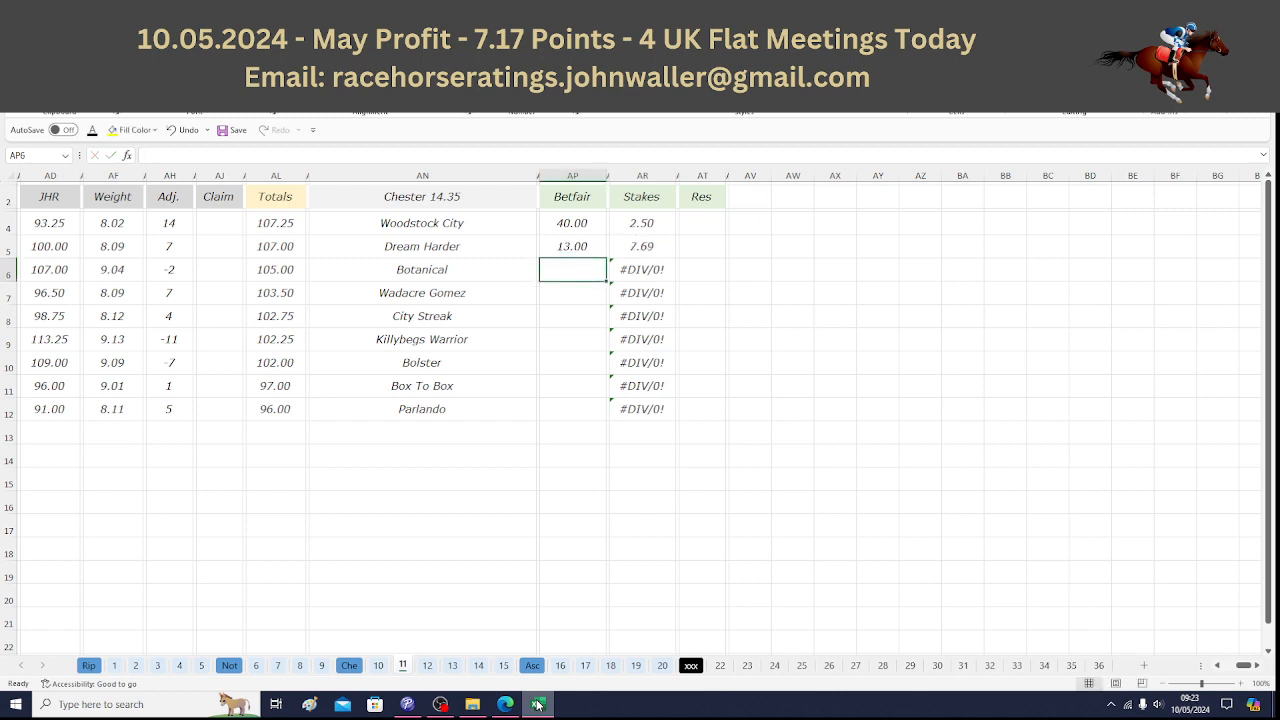
Enter Botanical's Matchbook back price of 3.85 as its Betfair price in Excel, then total the stakes from Woodstock City to Botanical.
key("Up")
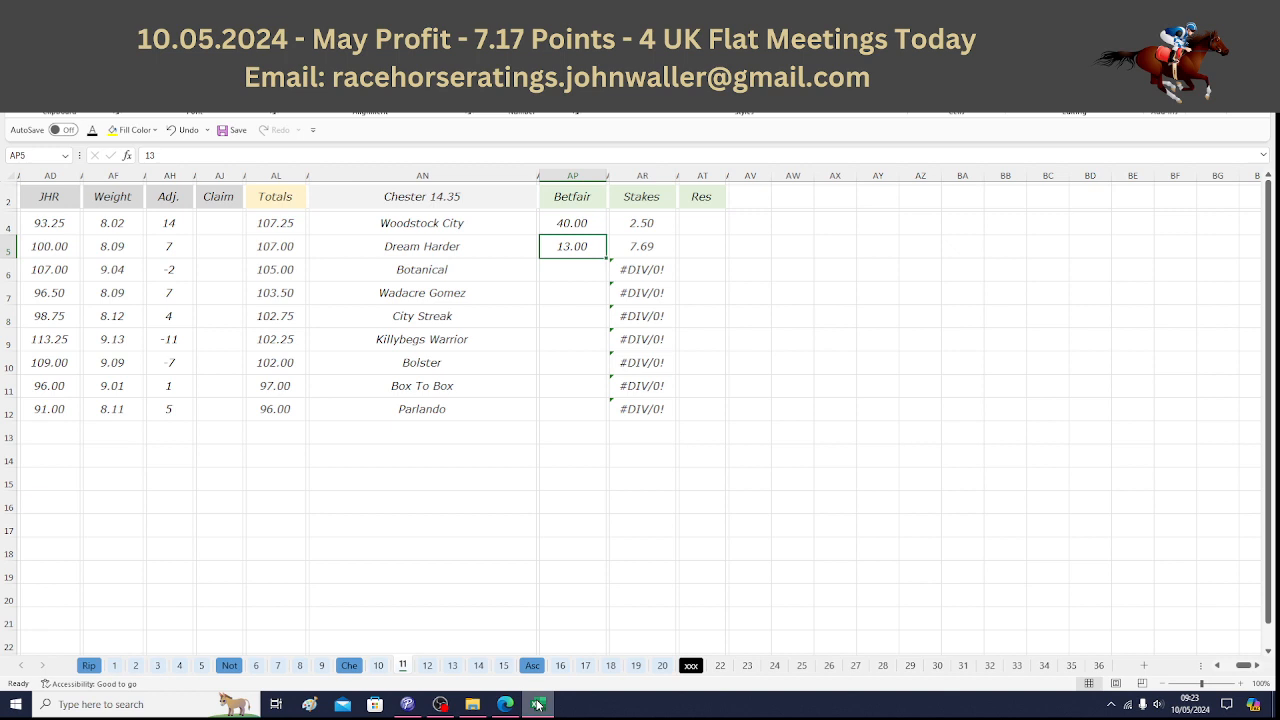
key("Right")
key("Right")
key("Down")
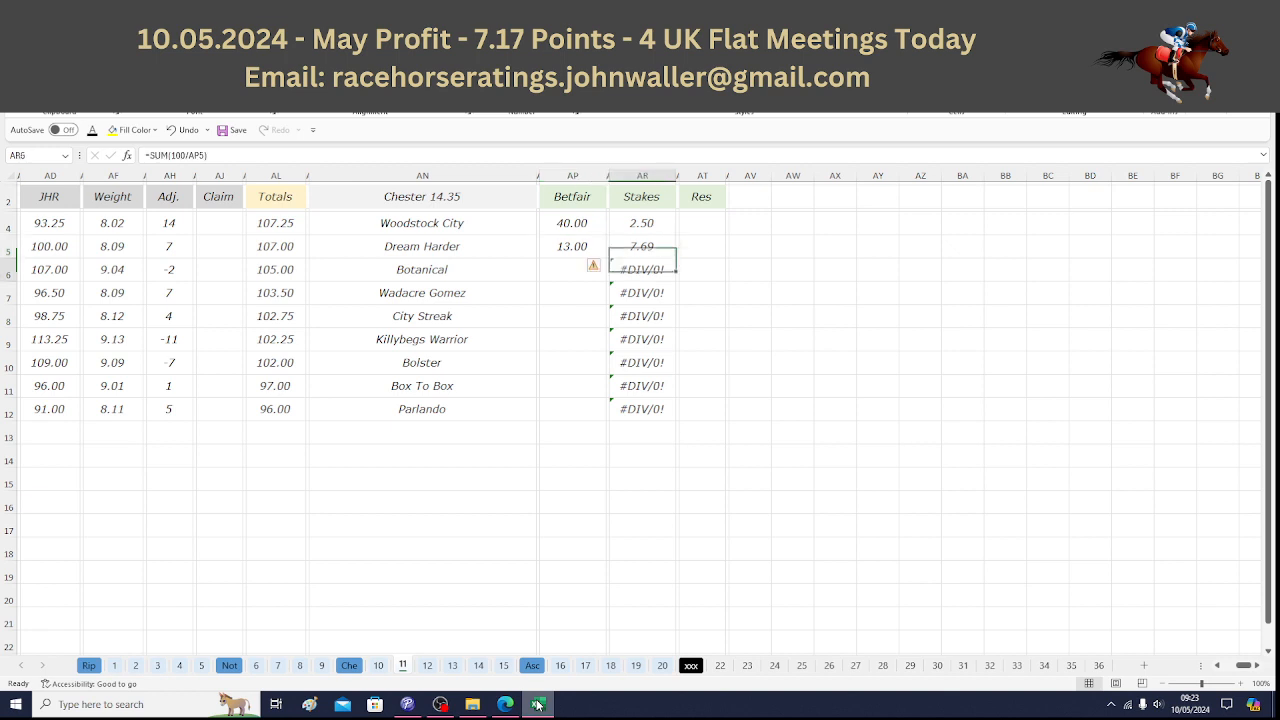
key("Left")
key("Left")
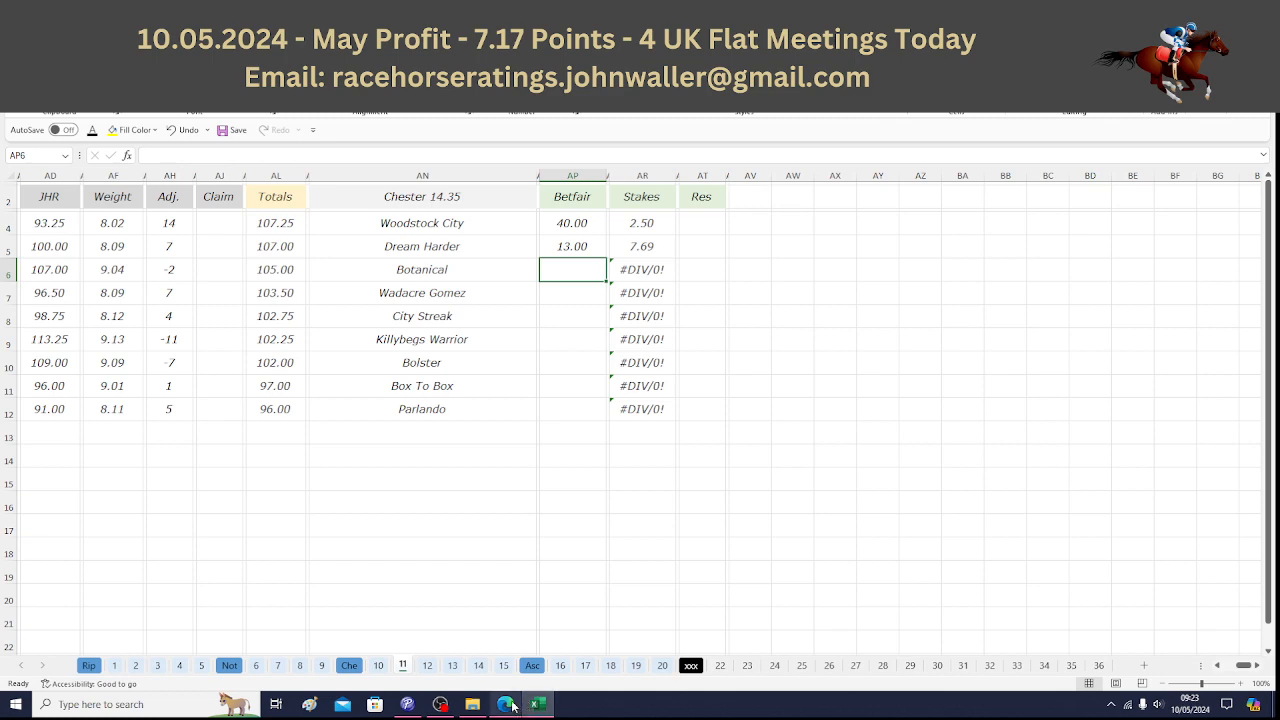
left_click(509, 705)
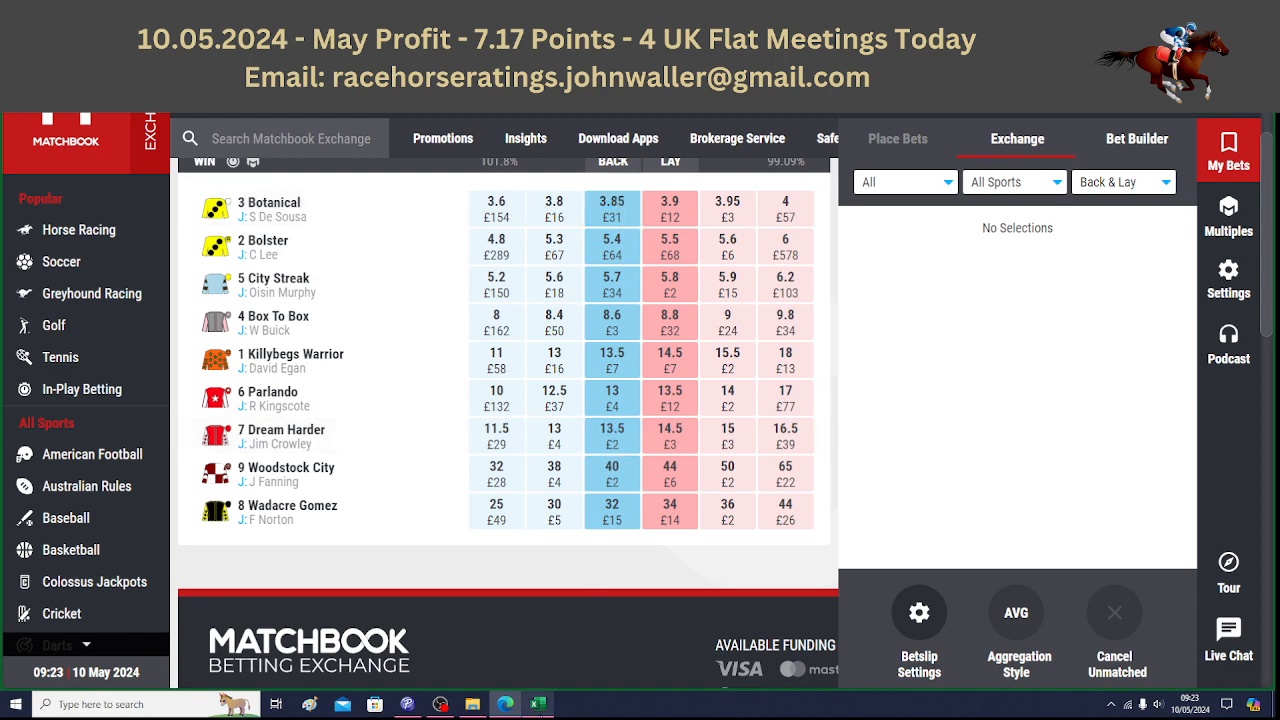
left_click(538, 704)
type("3.85")
key("Return")
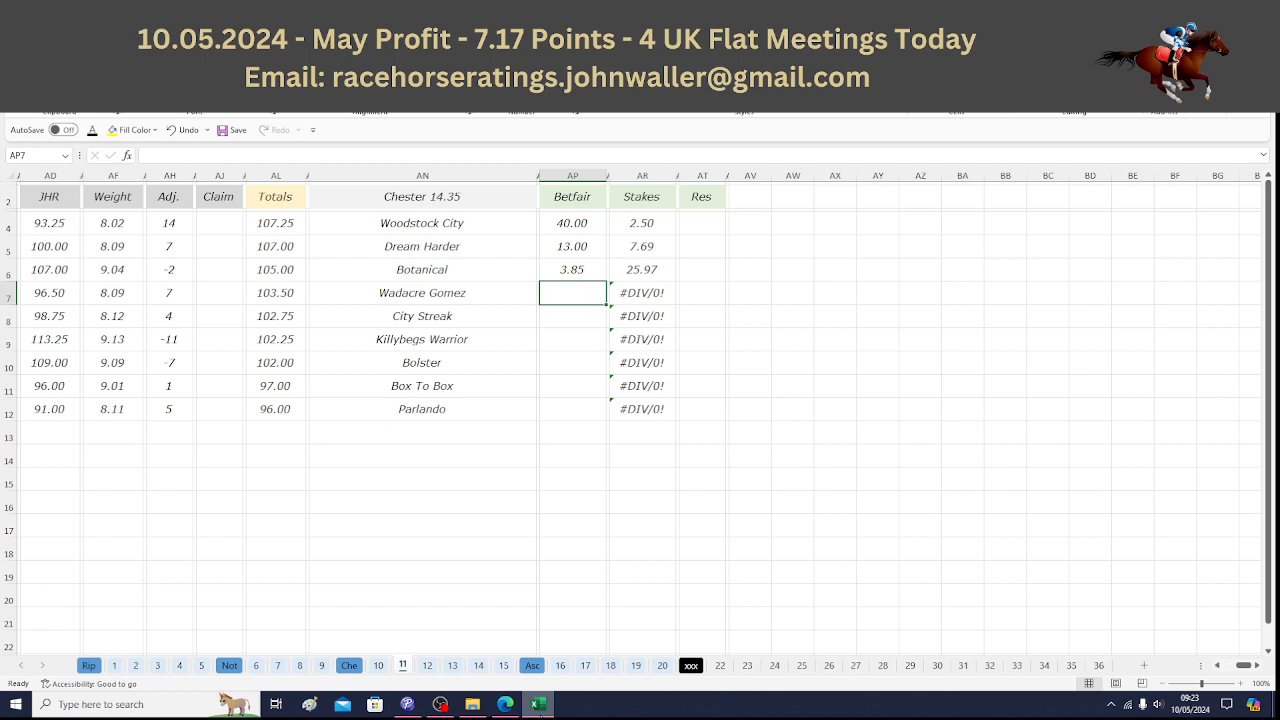
left_click_drag(637, 225, 640, 273)
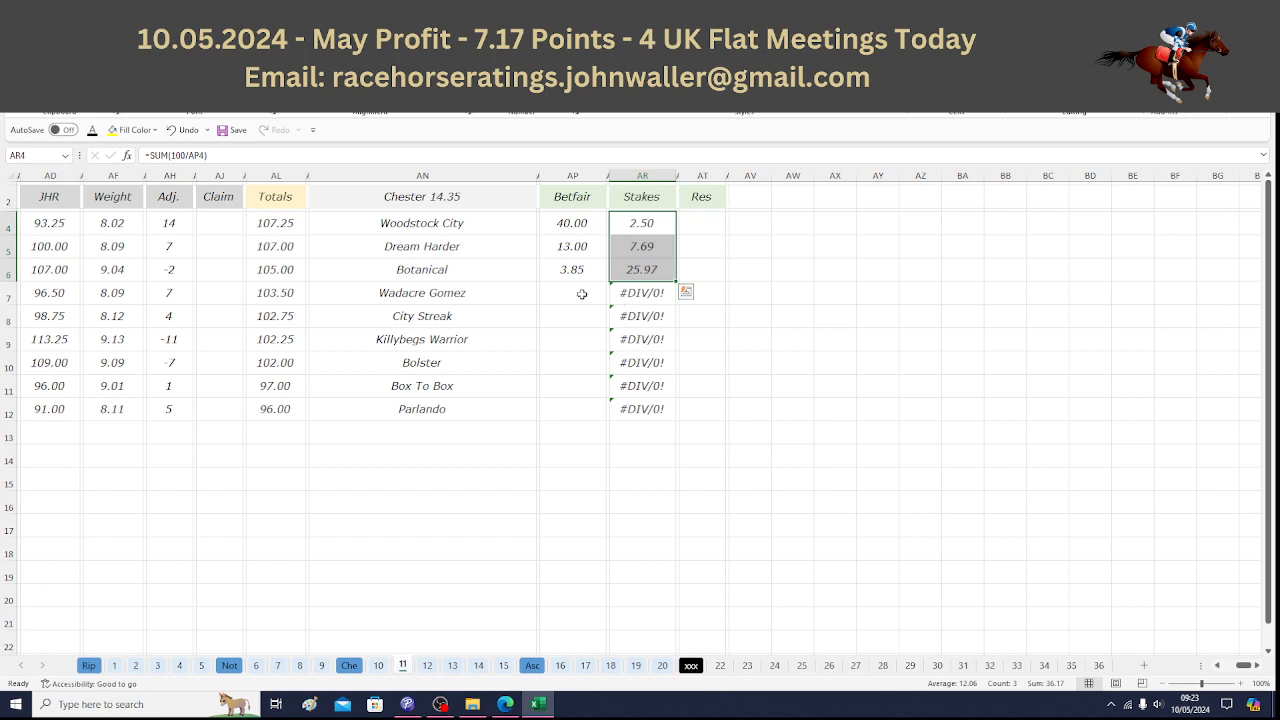
Look up Wadacre Gomez on Matchbook, enter 32 as its Betfair price in Excel, and total the stakes of the first four horses.
left_click(506, 704)
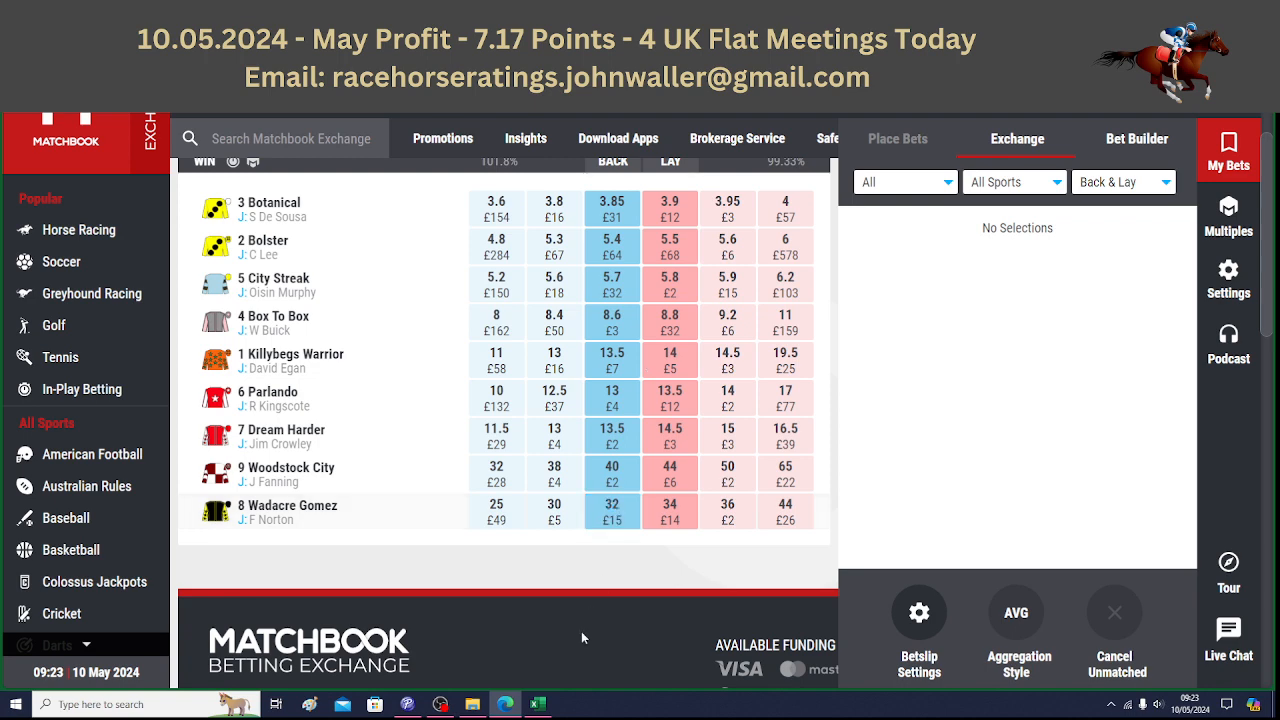
left_click(540, 704)
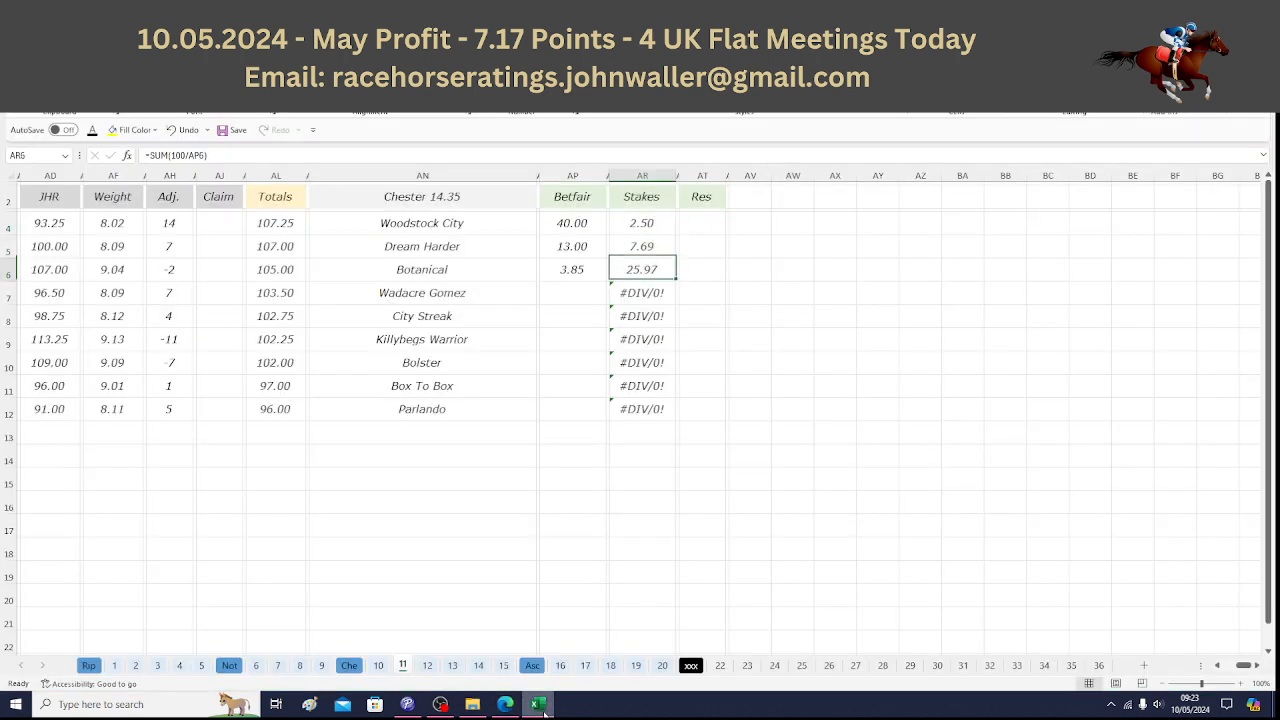
key("Down")
key("Left")
type("32")
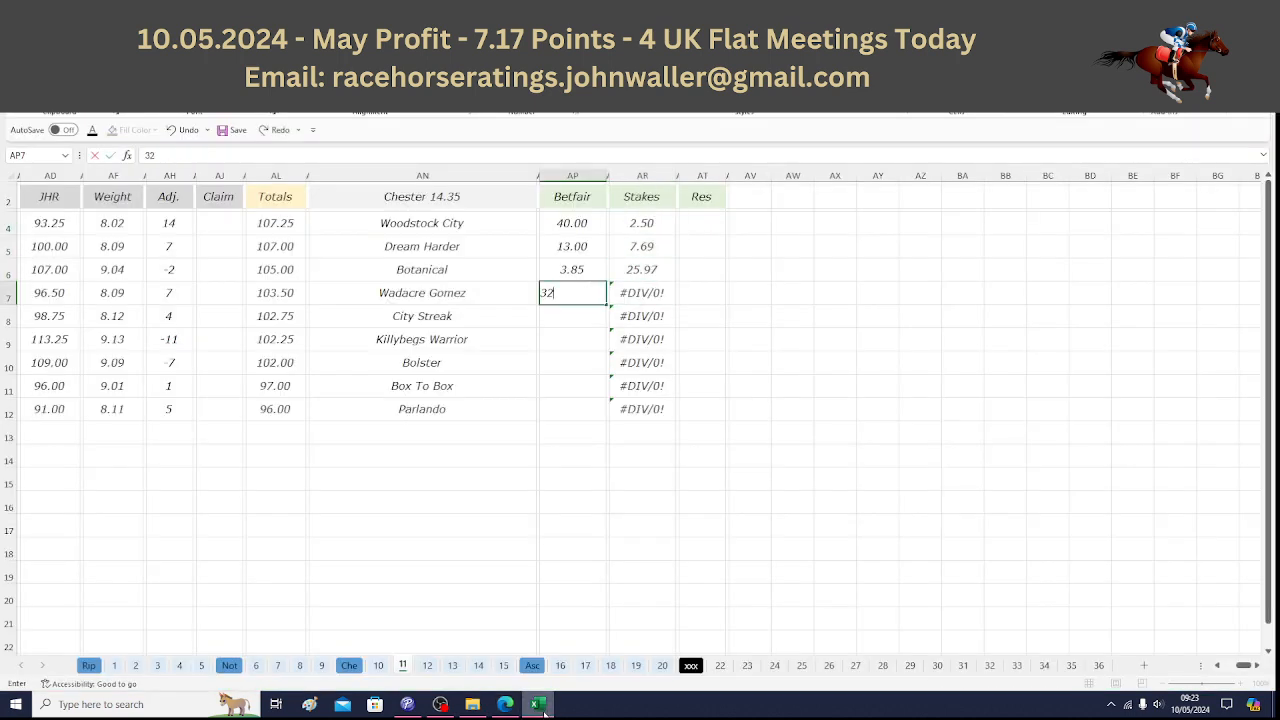
key("Return")
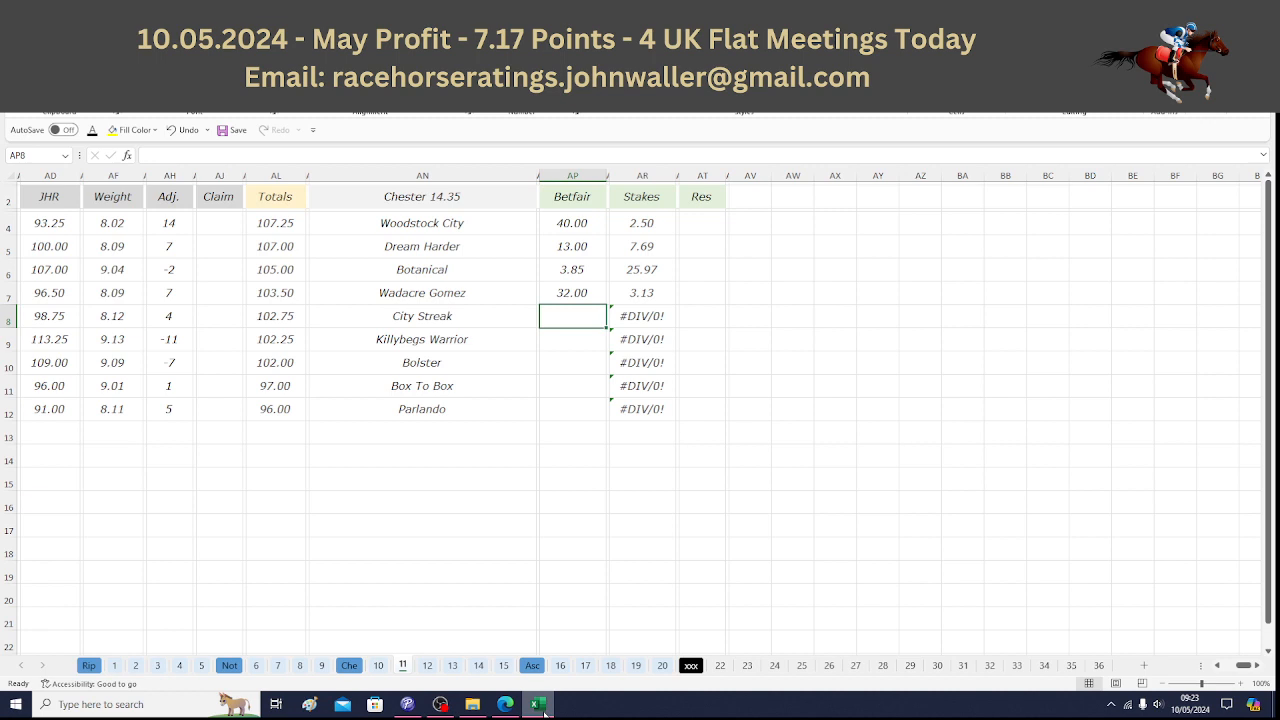
left_click_drag(645, 228, 642, 292)
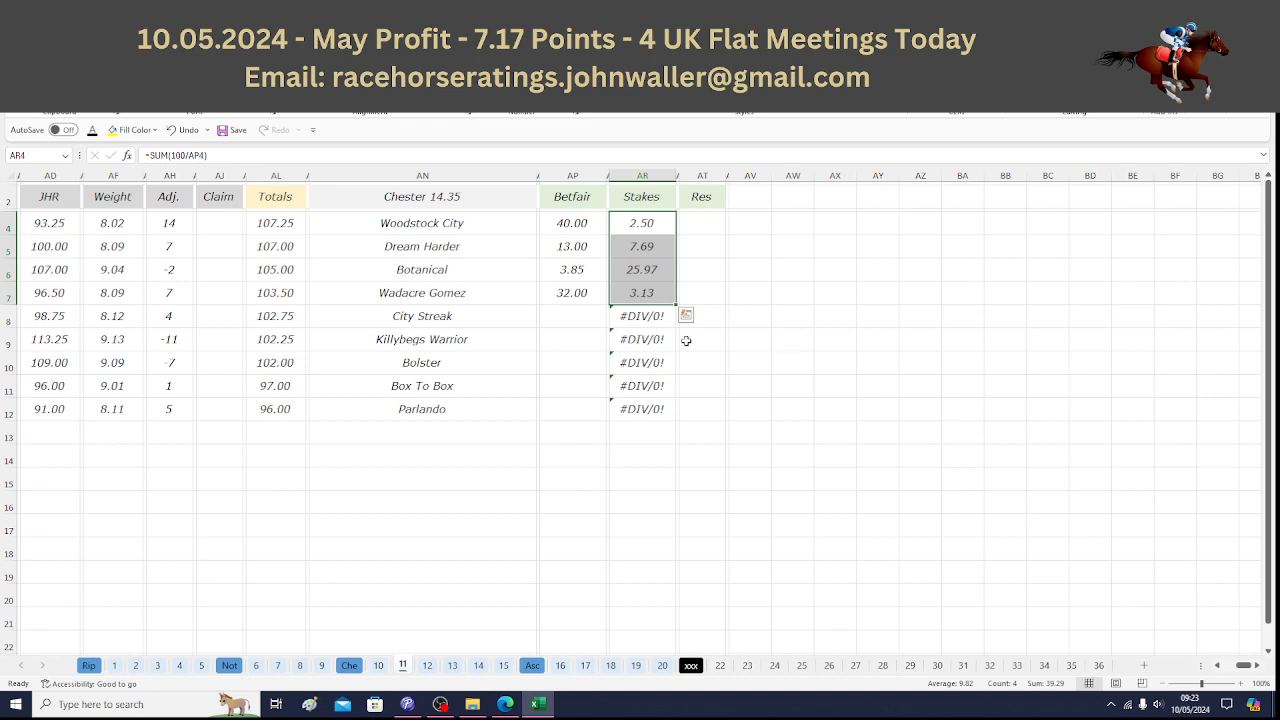
Check City Streak's back price on Matchbook and enter 5.7 as its Betfair price in the Excel sheet.
left_click(578, 315)
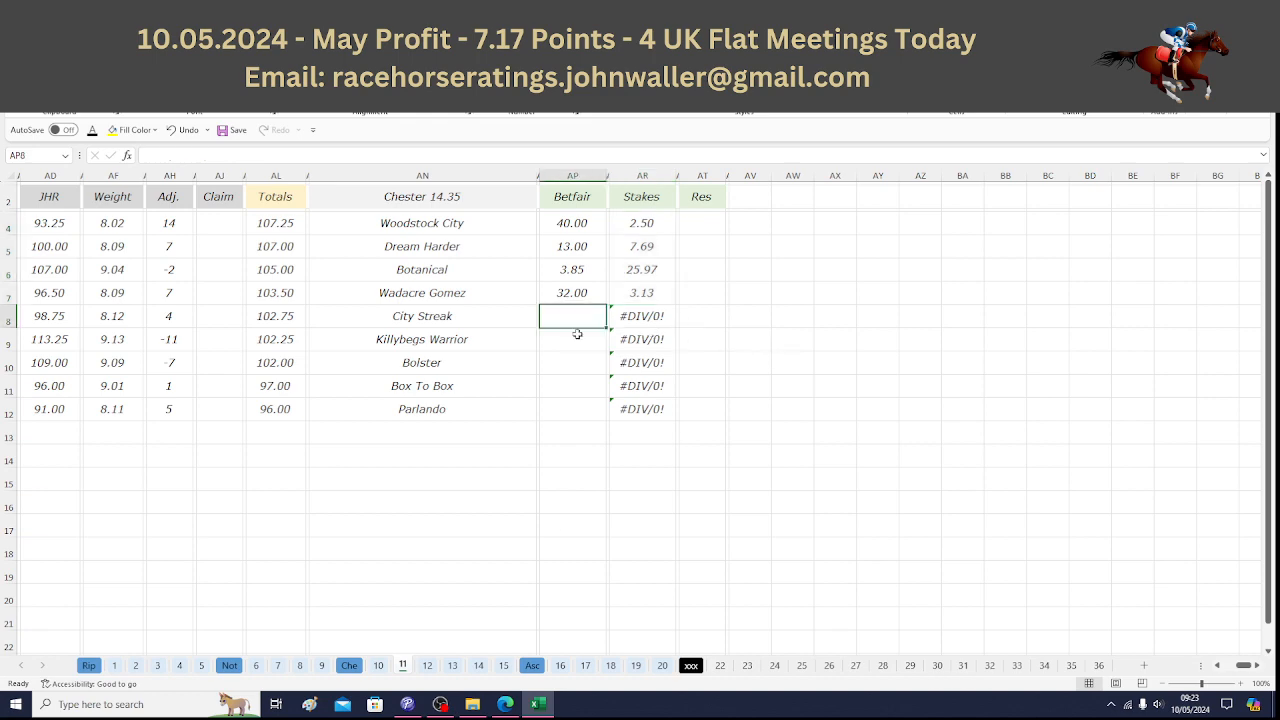
left_click(506, 704)
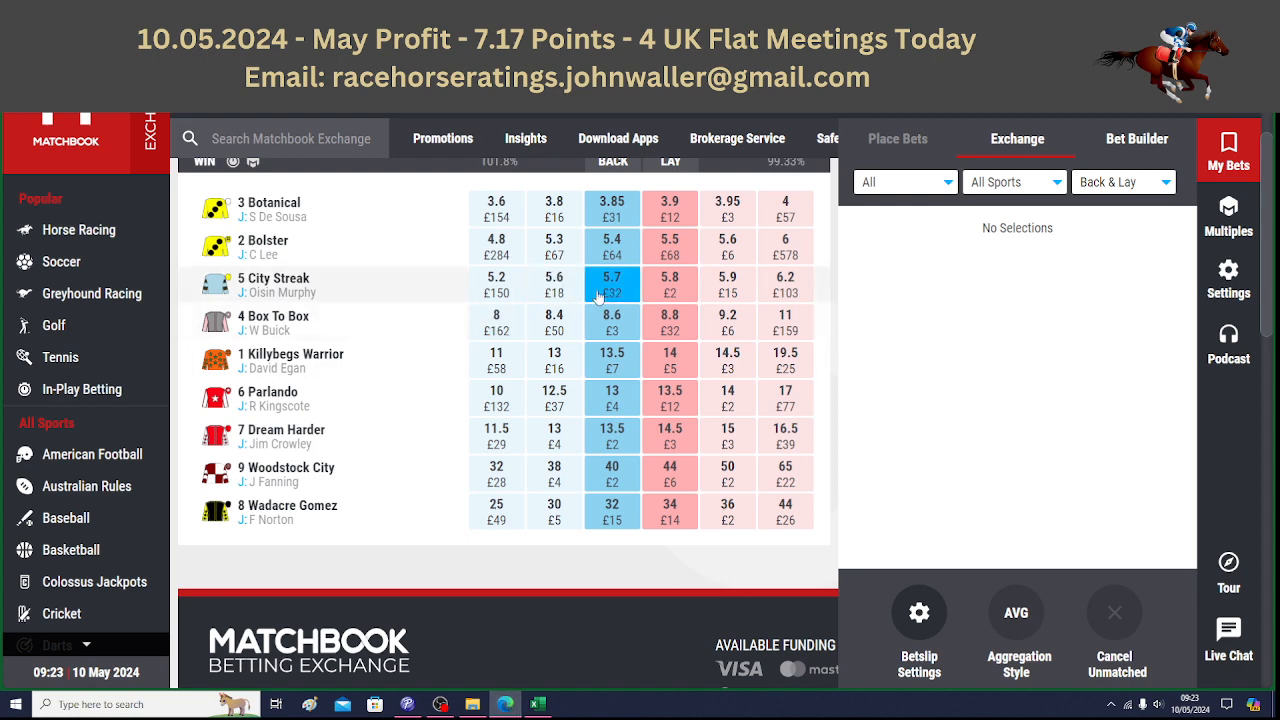
left_click(538, 704)
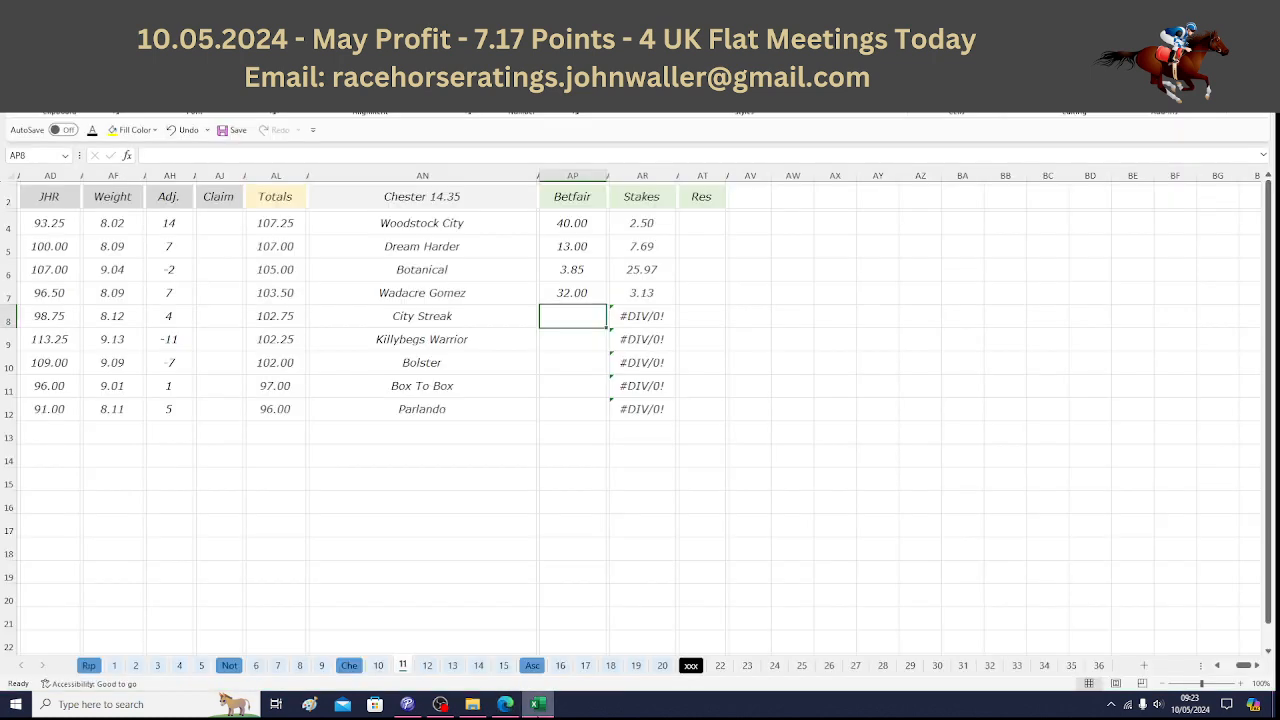
type("5.7")
key("Return")
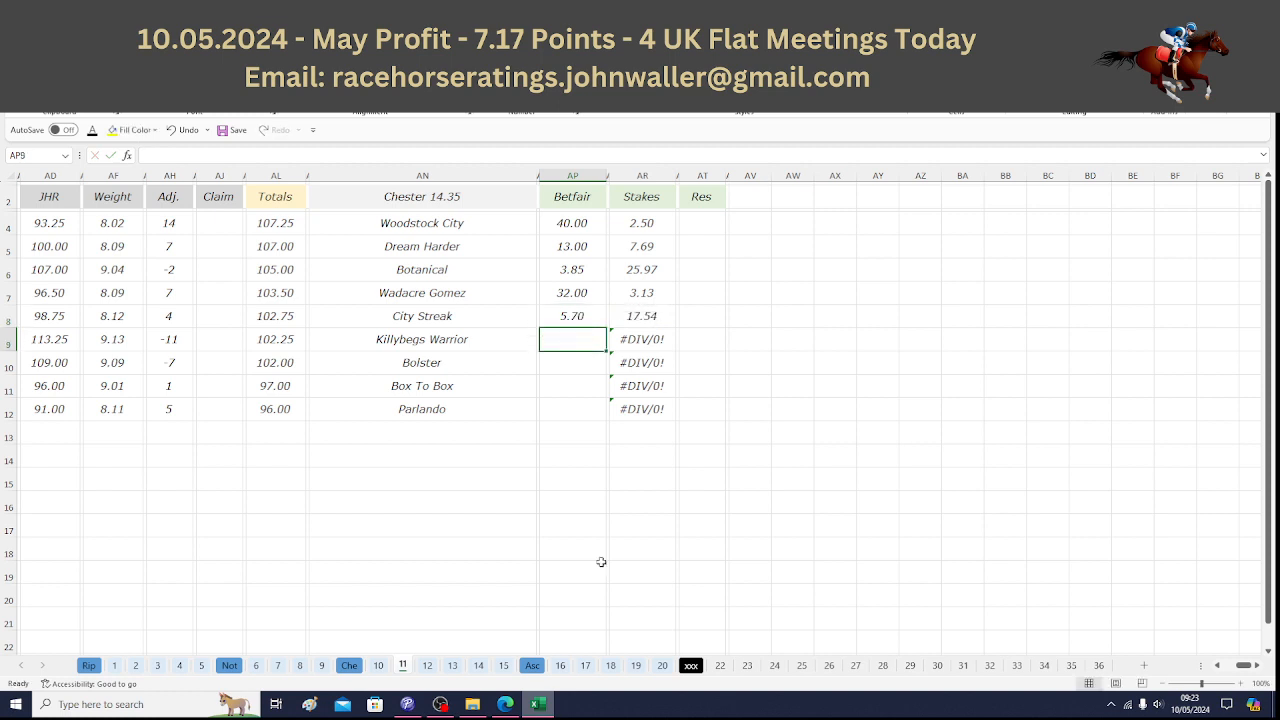
Total the stakes of the four horses above City Streak, then set City Streak's stake to 10.71.
left_click_drag(639, 228, 640, 293)
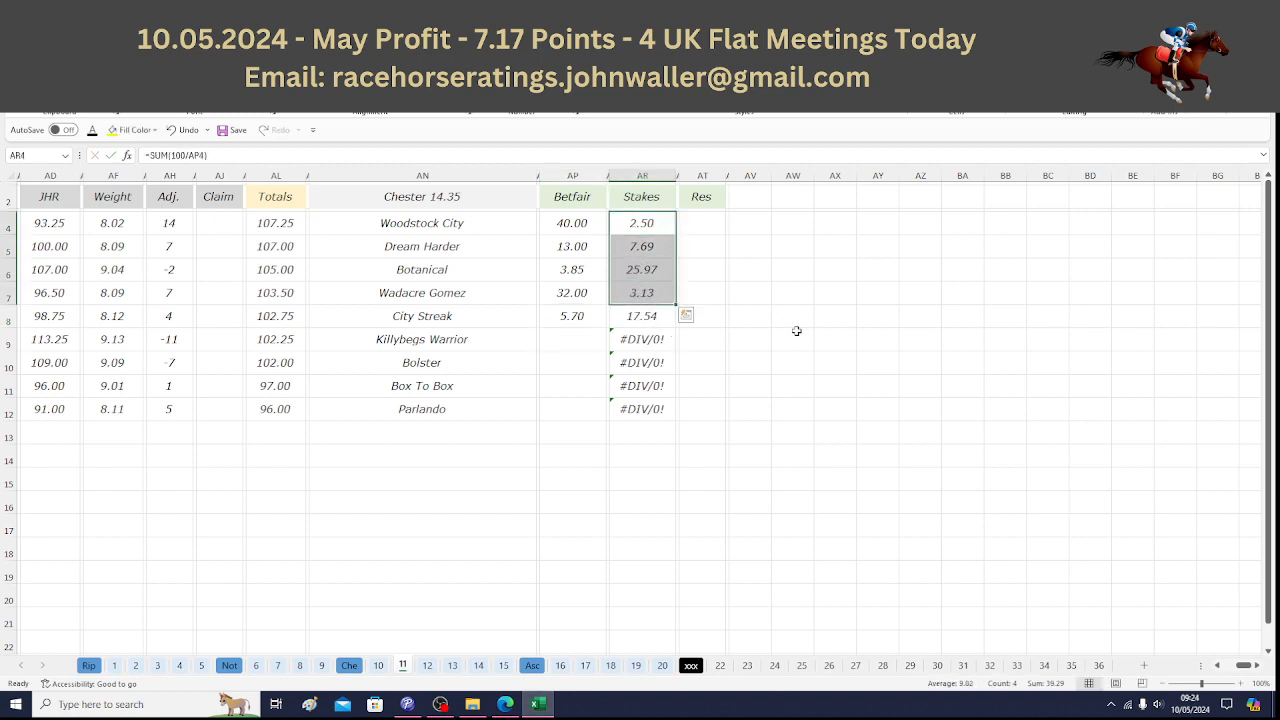
left_click(655, 318)
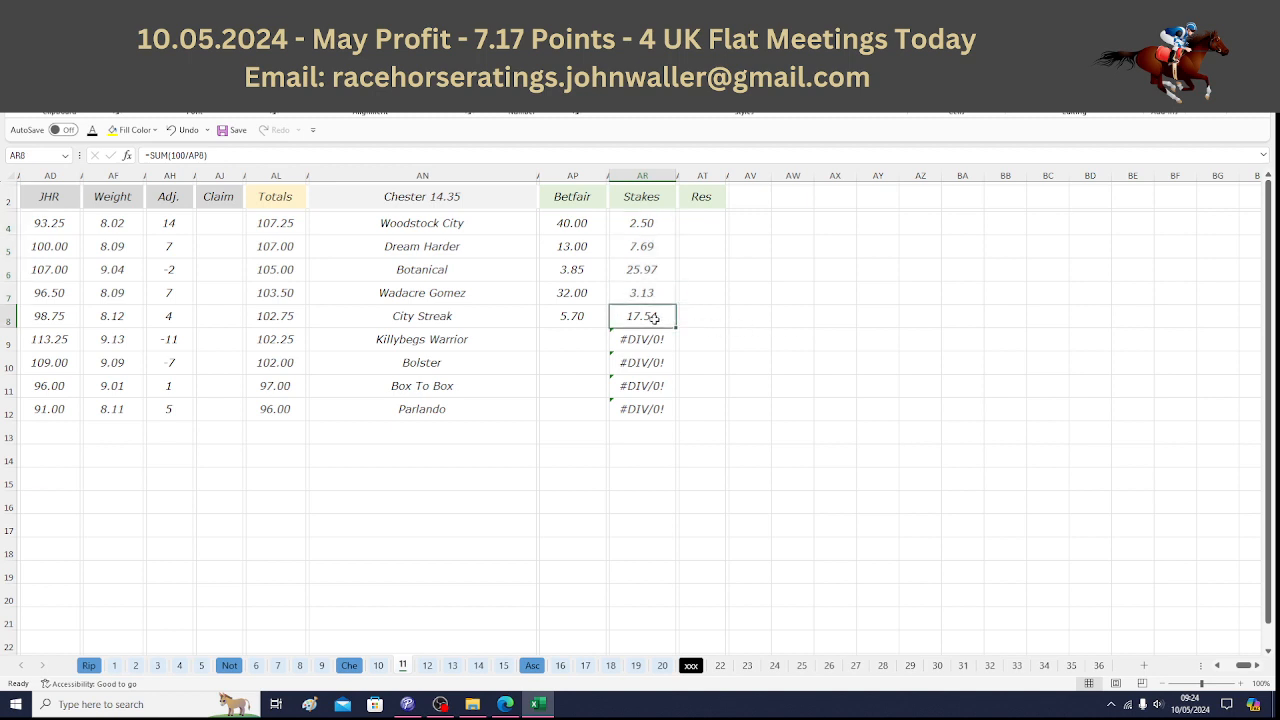
type("10.71")
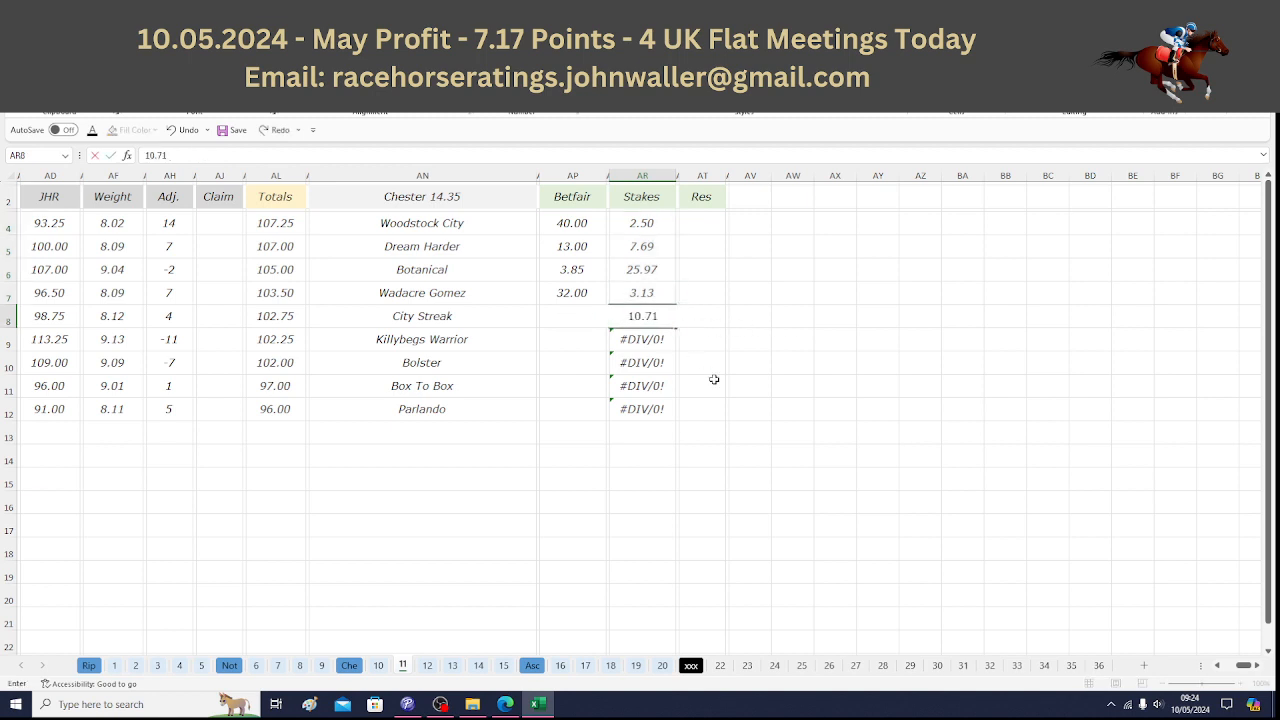
key("Return")
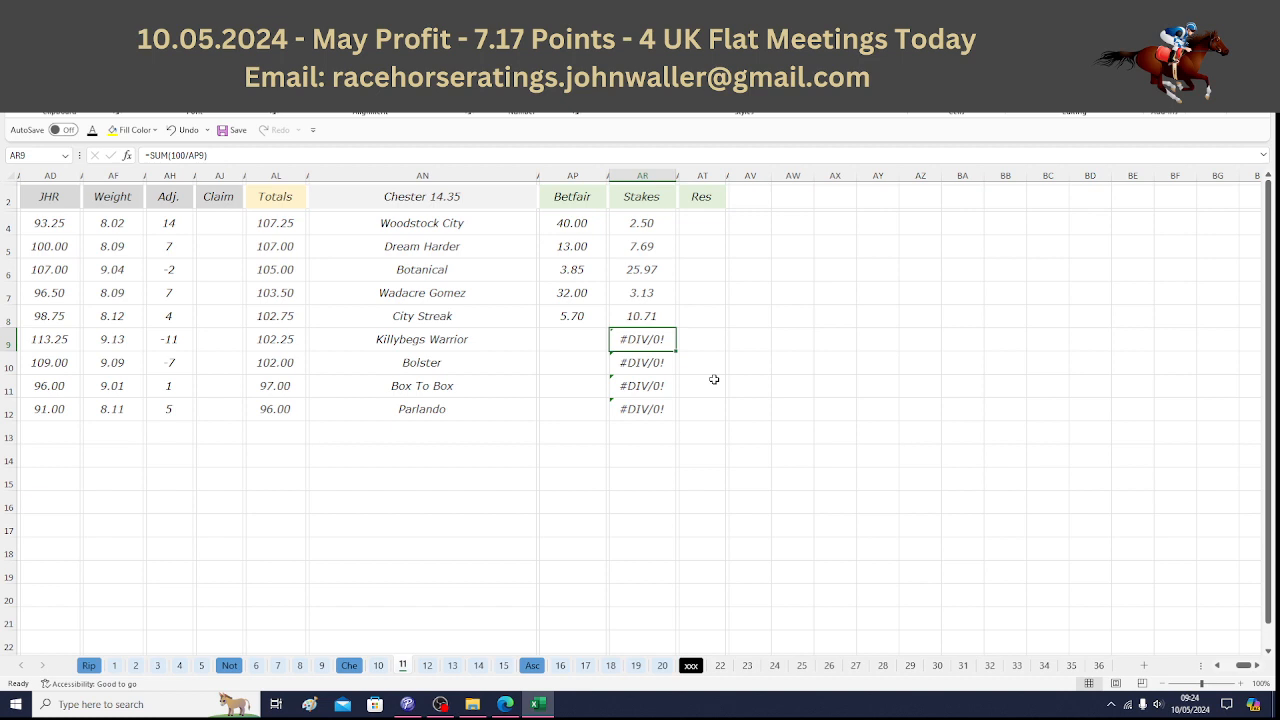
Review the horses from Woodstock City down to City Streak in the Chester 14.35 sheet, along with the JHR ratings column.
left_click(480, 226)
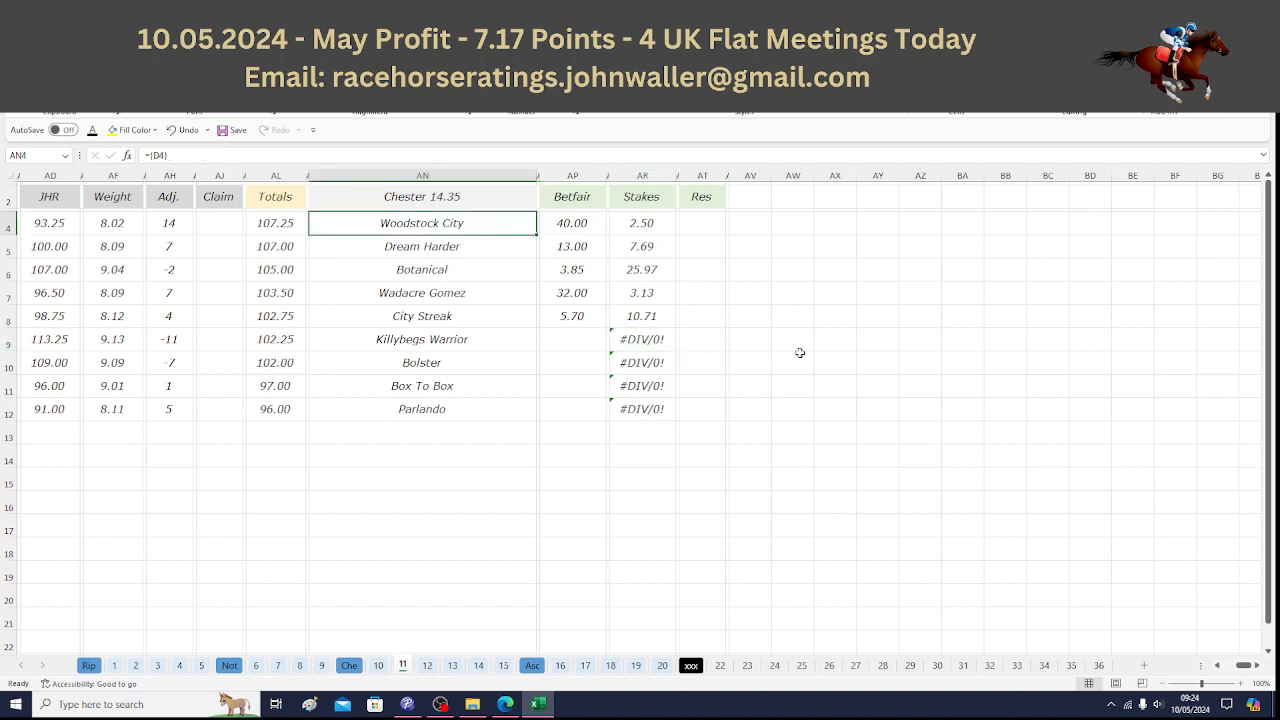
key("Down")
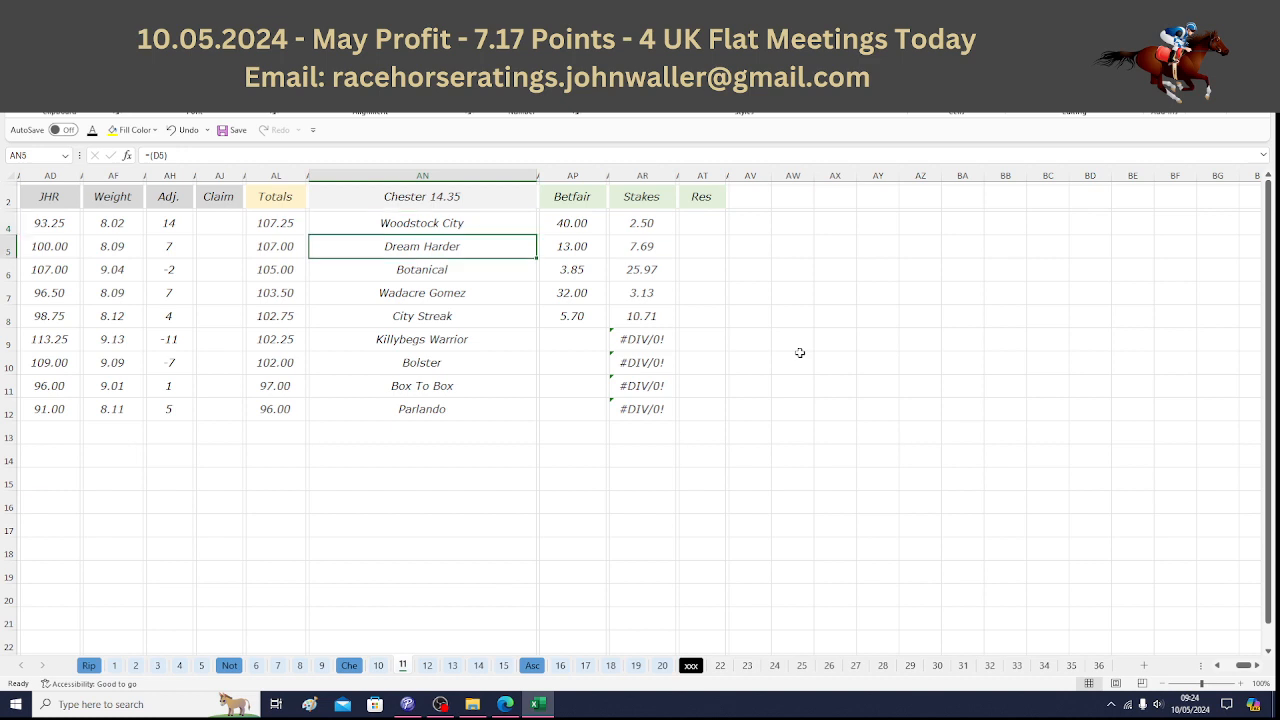
key("Down")
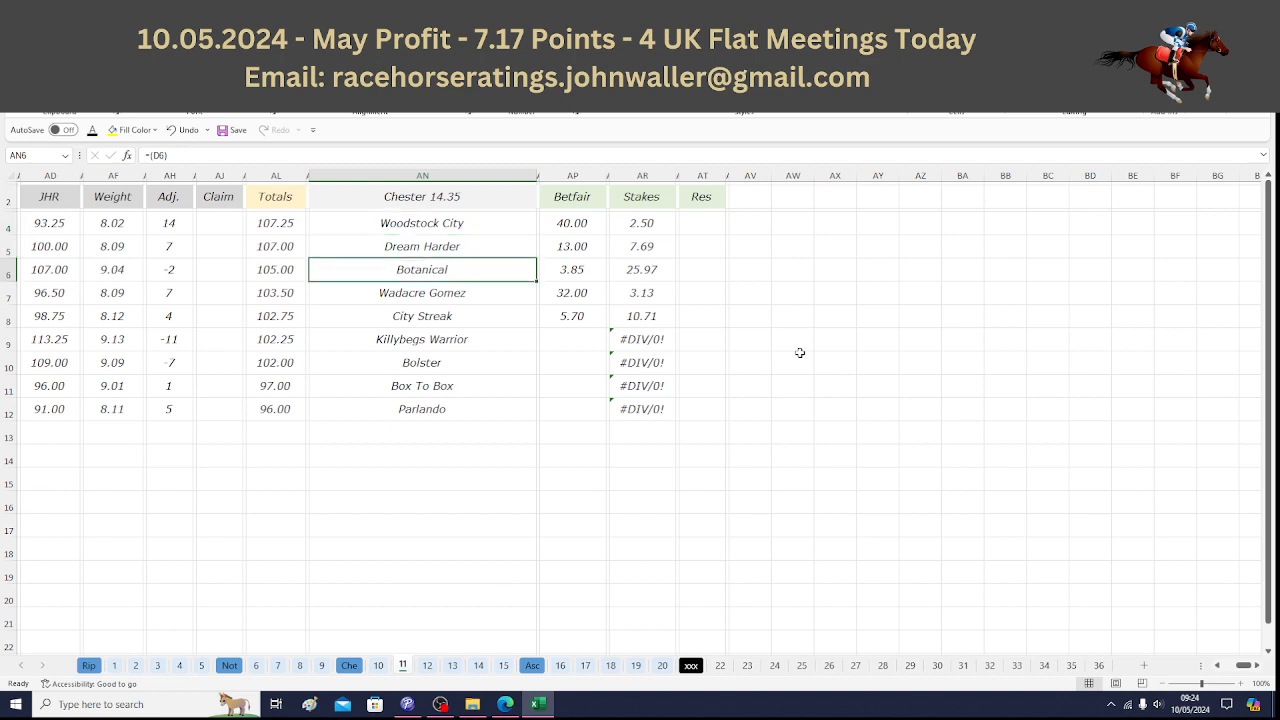
key("Down")
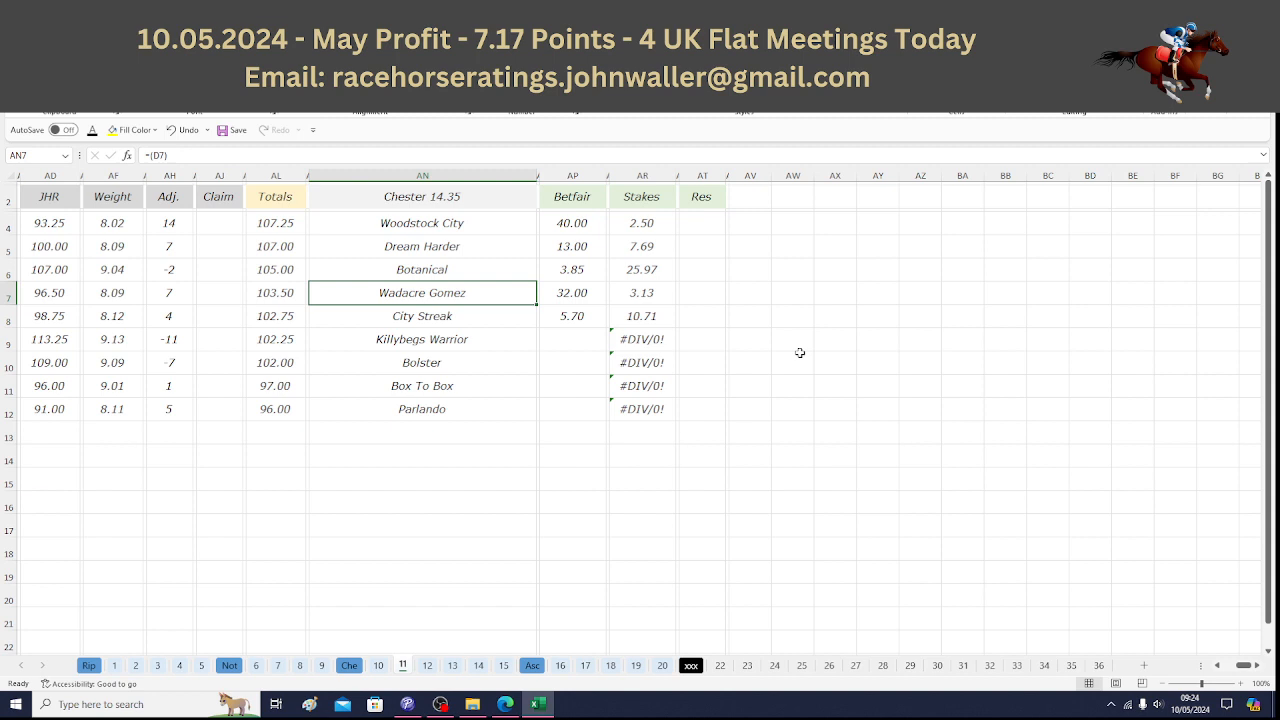
key("Down")
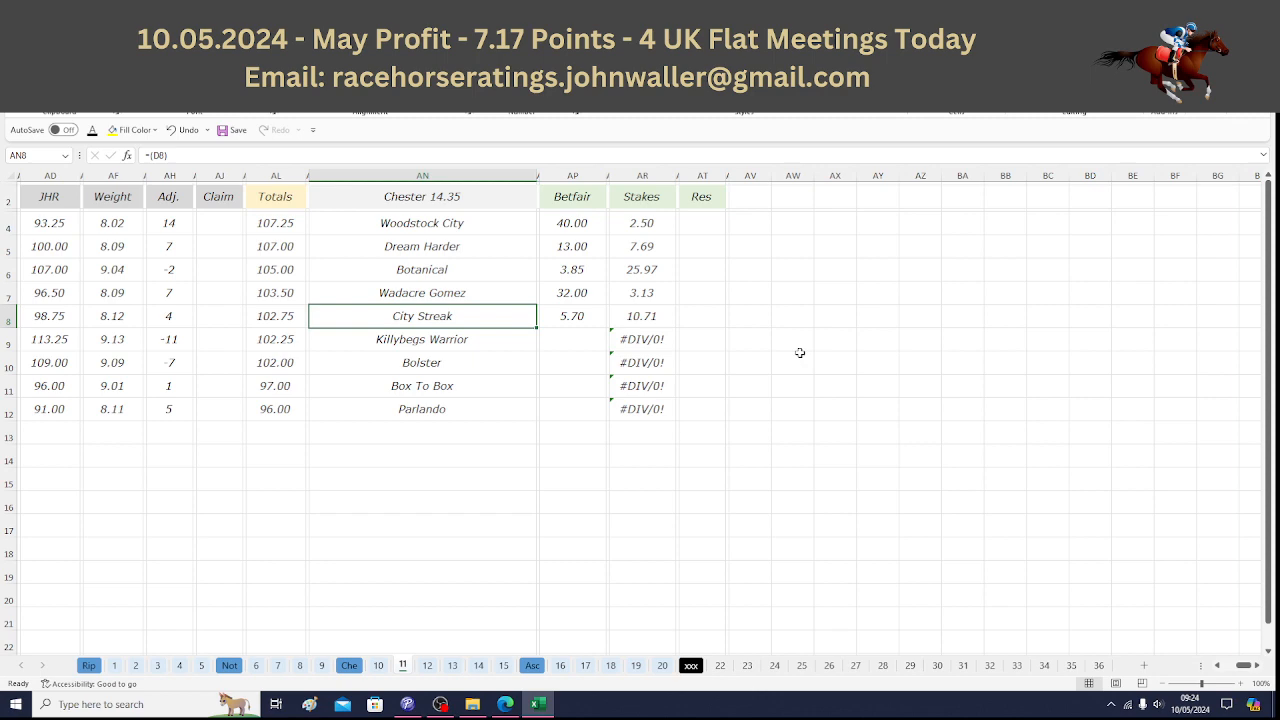
left_click(62, 199)
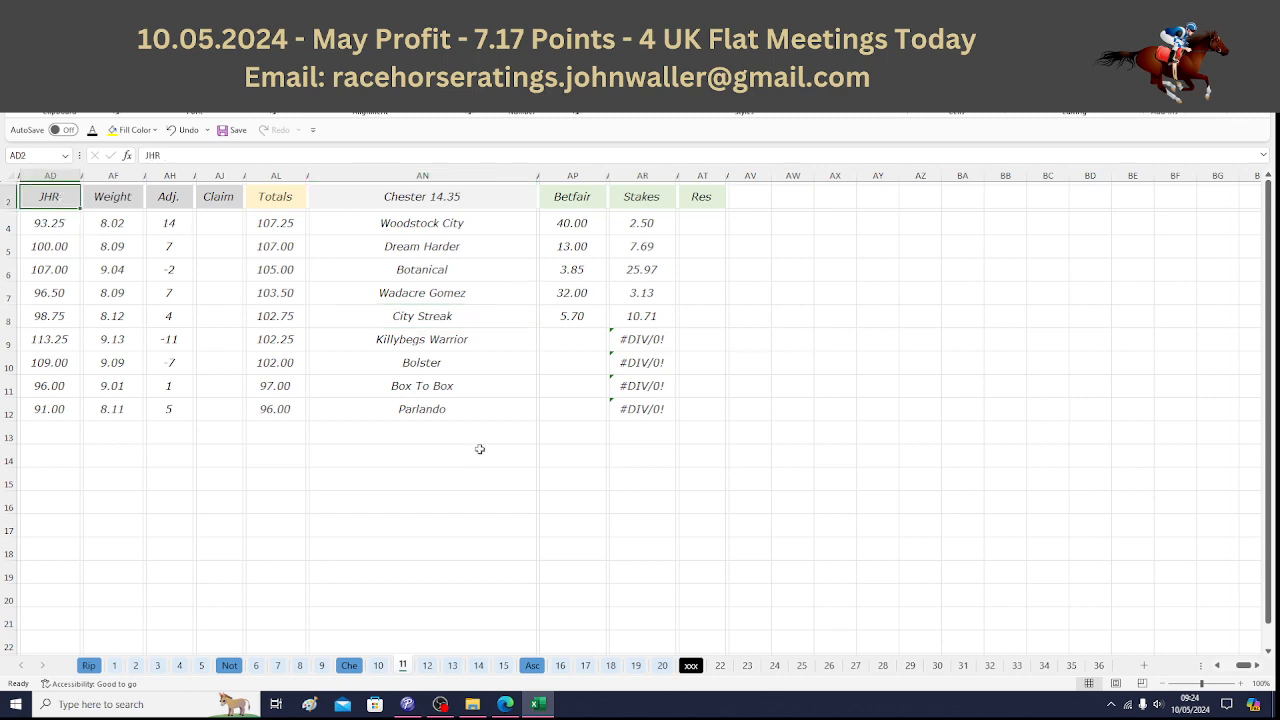
Switch to the Racing Post racecard in the browser and view Dream Harder's form record from the 2:35 Chester race.
left_click(507, 704)
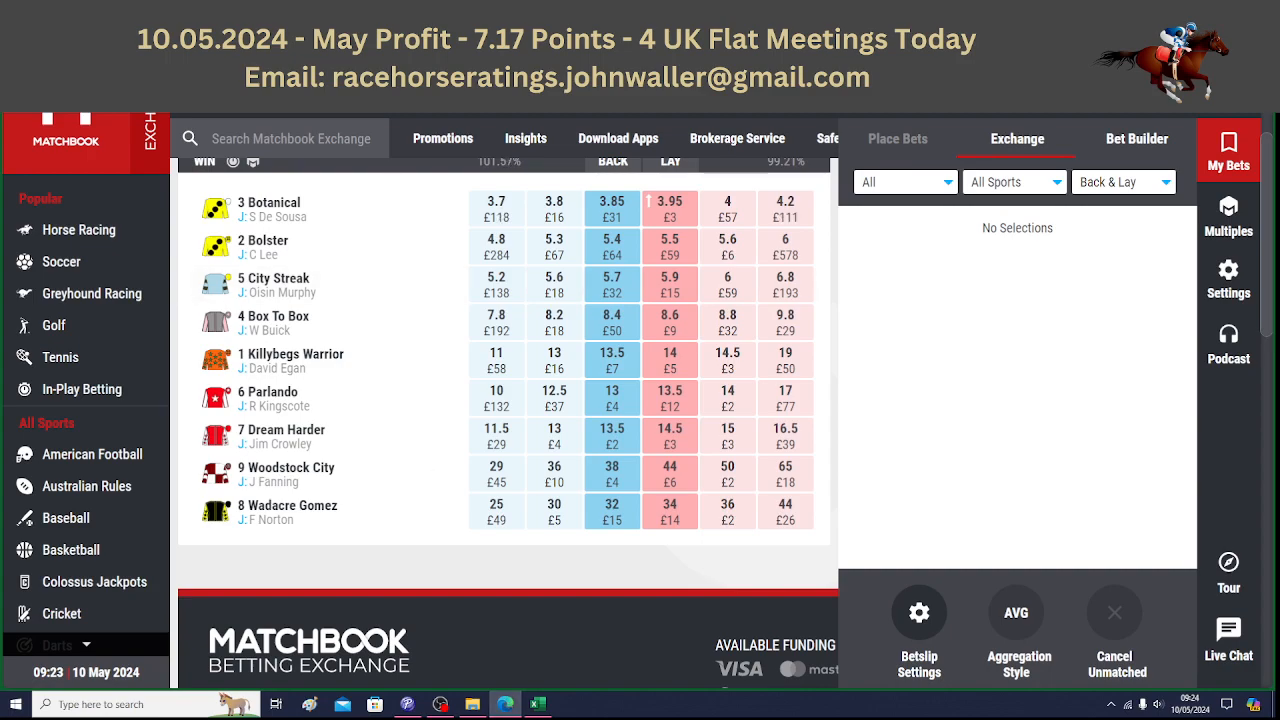
left_click(135, 12)
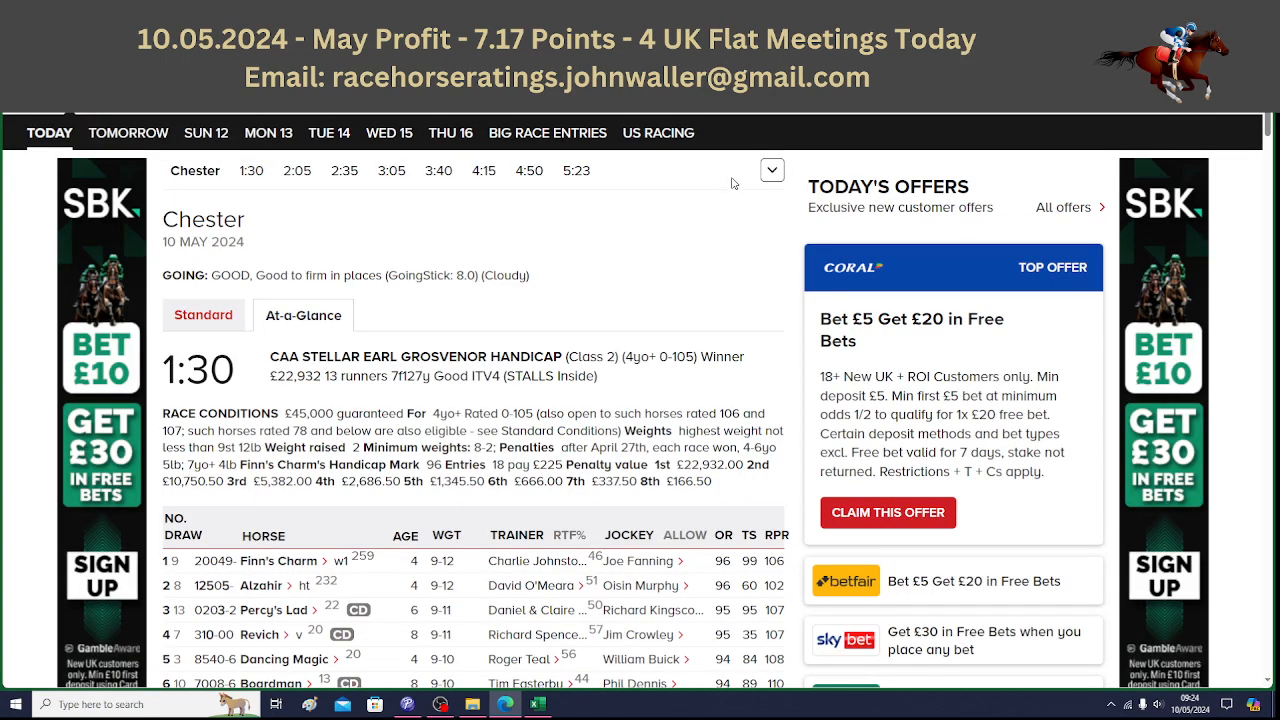
scroll(640, 400, "down", 15)
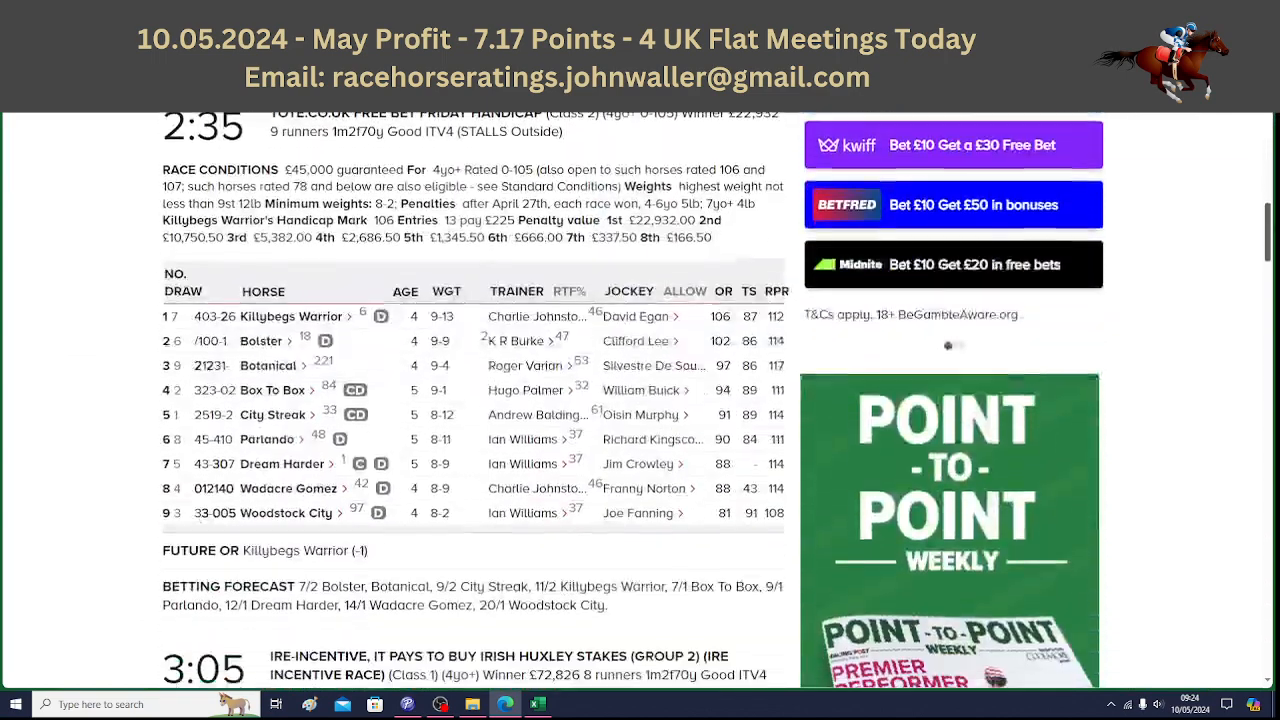
left_click_drag(1268, 232, 1268, 235)
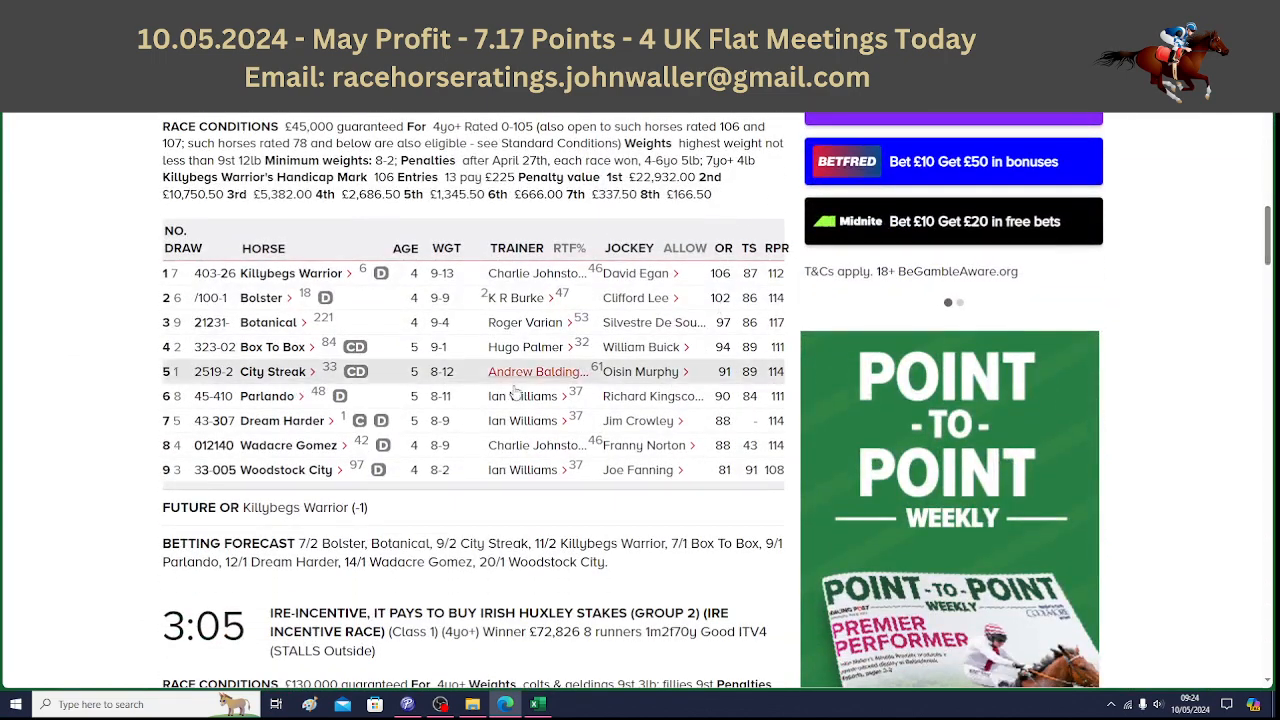
left_click(298, 421)
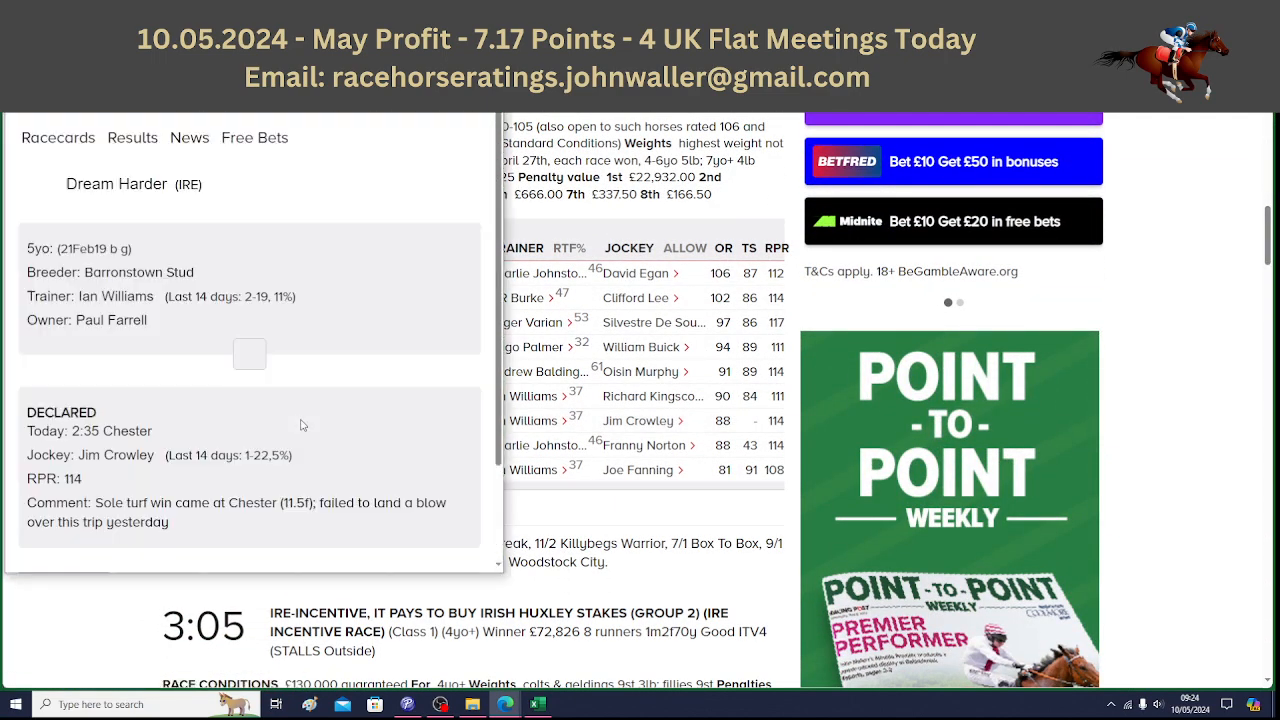
scroll(490, 200, "down", 4)
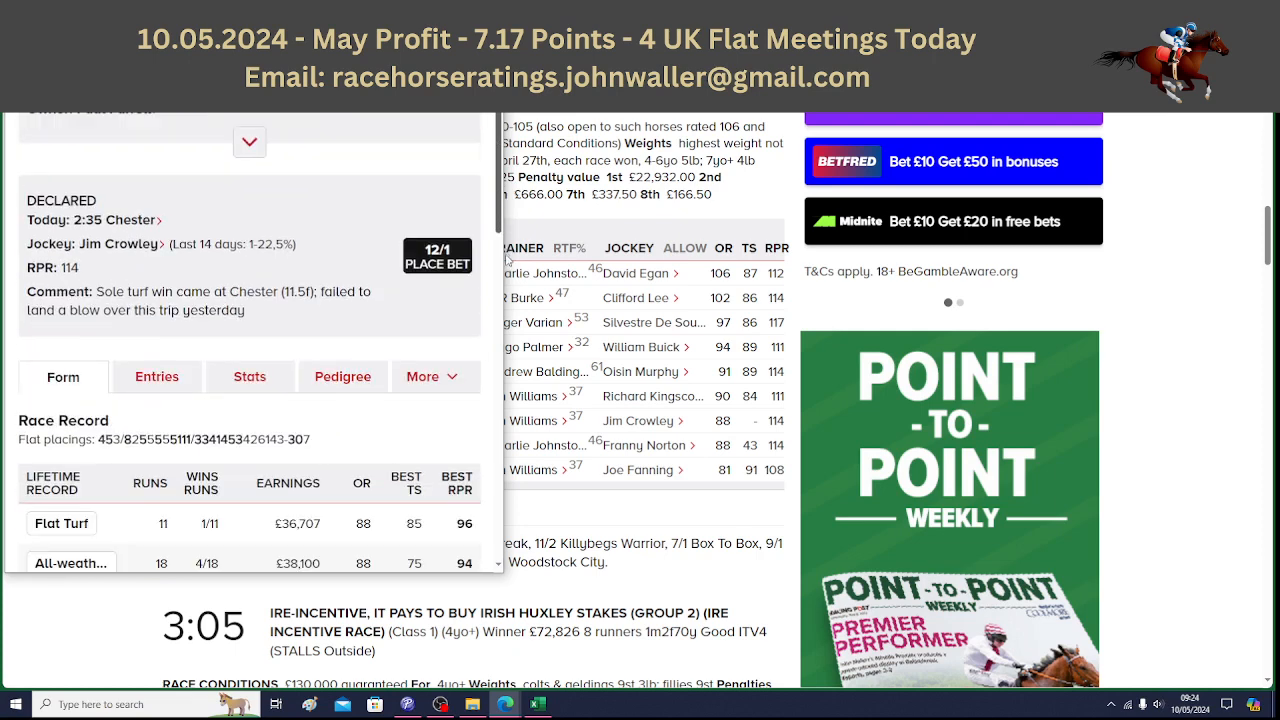
scroll(485, 380, "down", 1)
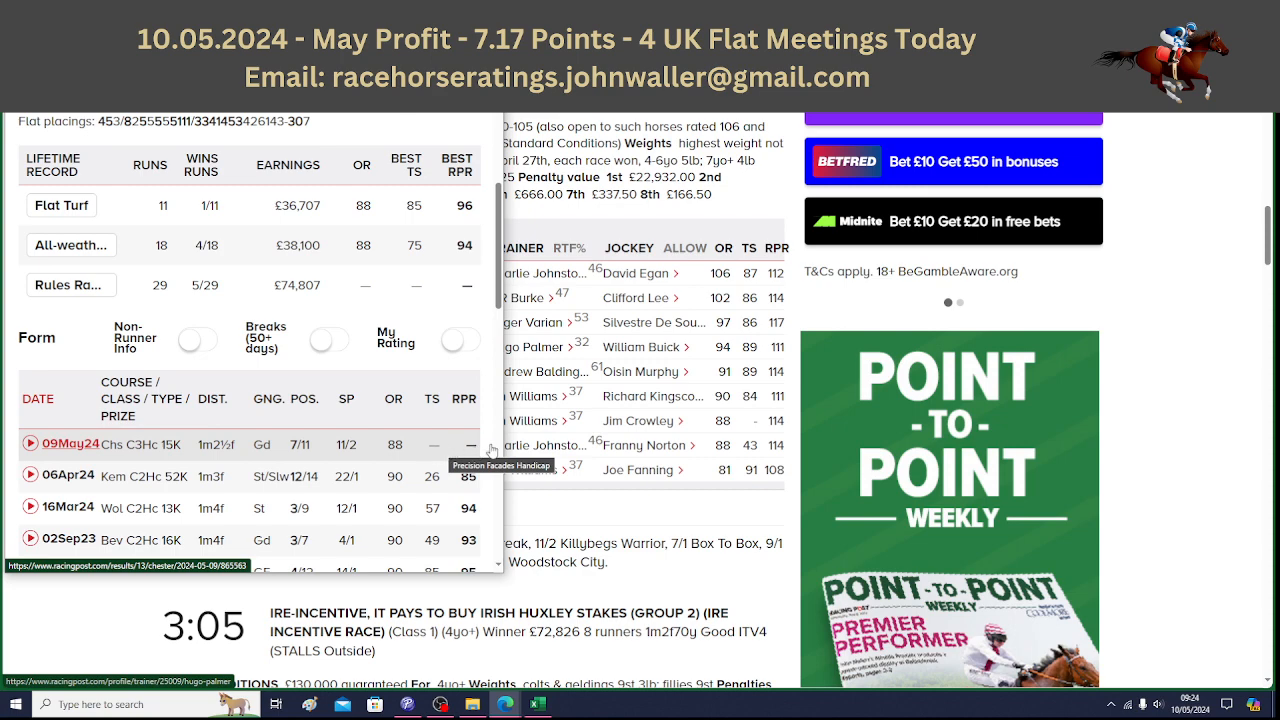
Read the 9 May Chester result for Dream Harder's last run, then close the result and the horse's profile.
left_click(310, 450)
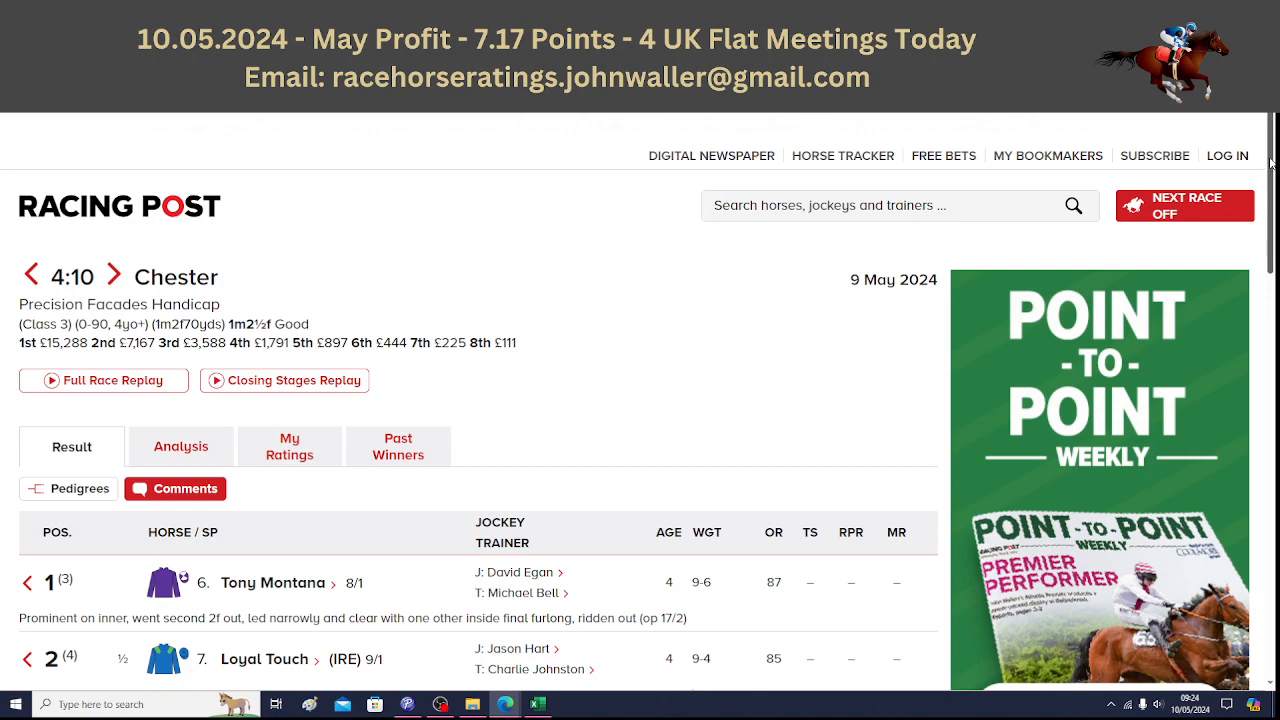
scroll(640, 400, "down", 5)
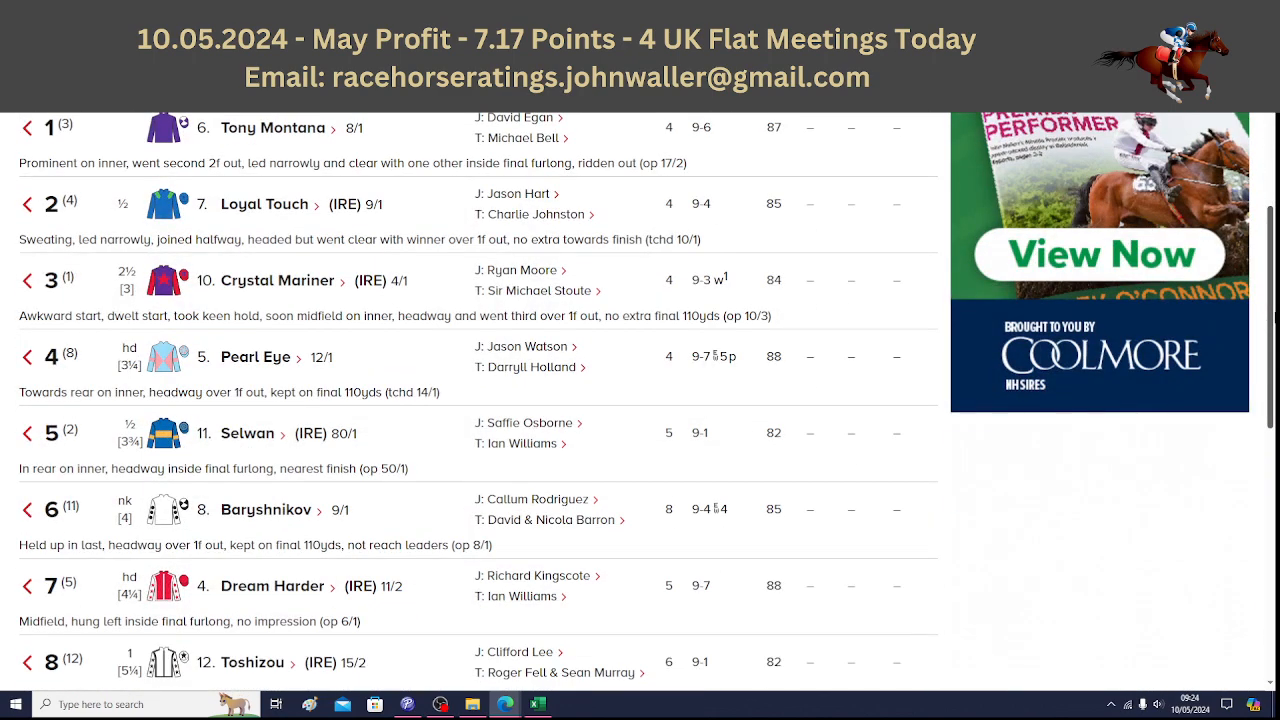
scroll(640, 400, "down", 4)
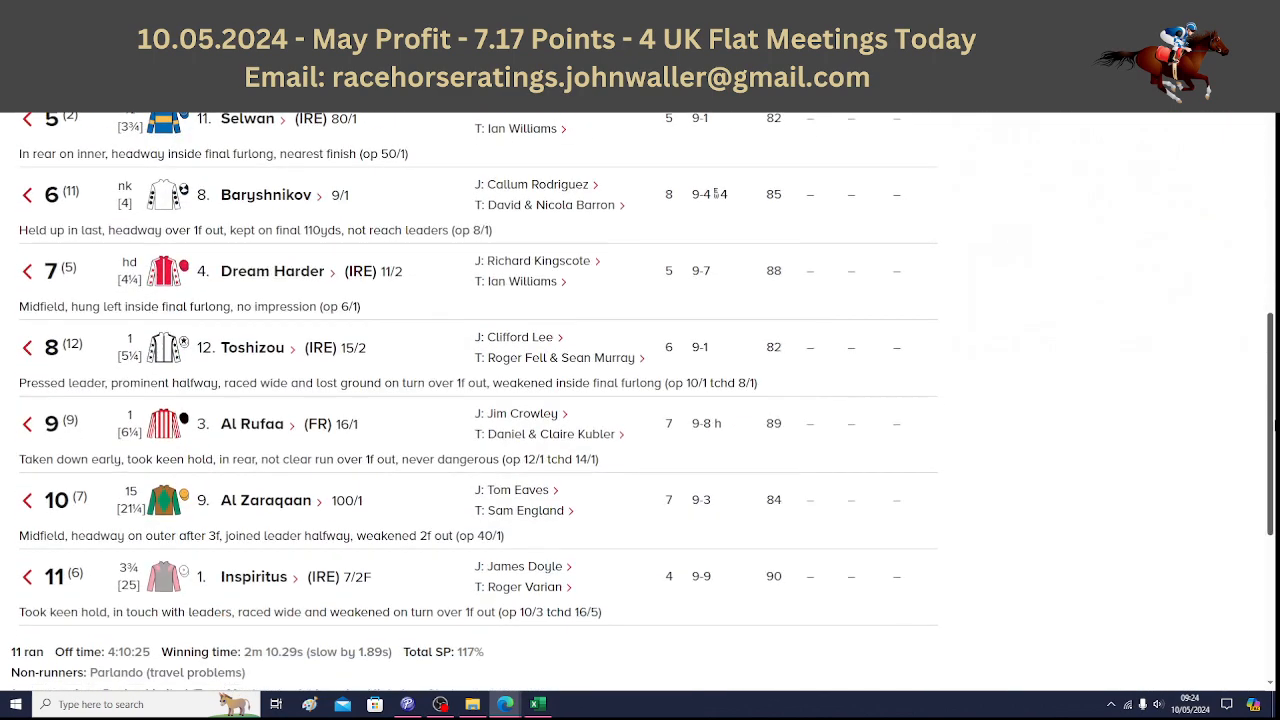
scroll(714, 182, "up", 8)
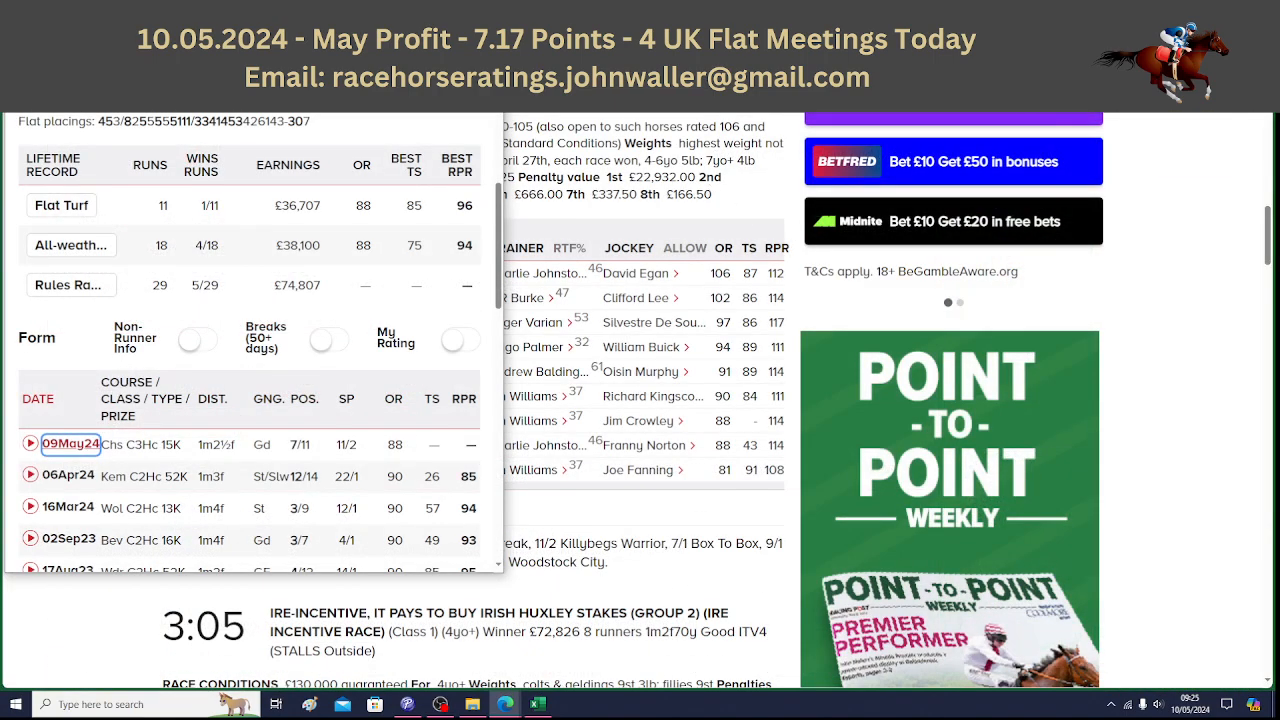
key("Escape")
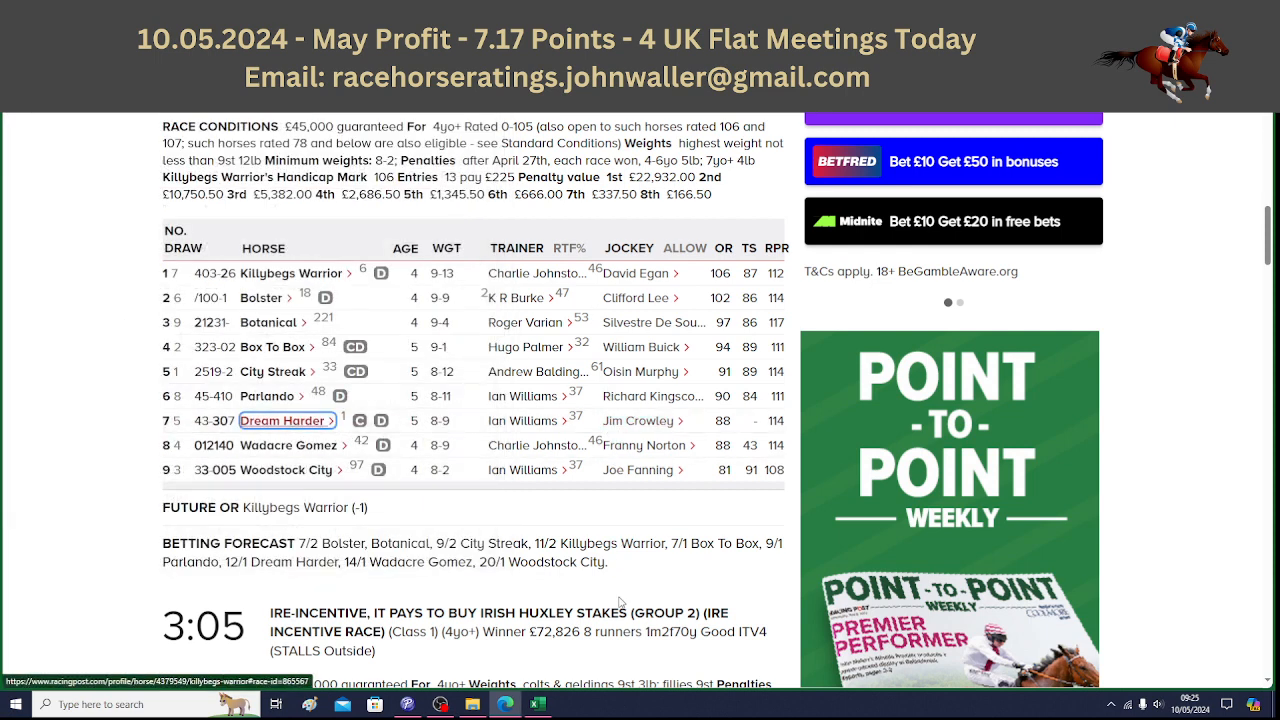
Switch back to Excel and review the ratings columns and stakes in the Chester 14.35 sheet.
left_click(538, 706)
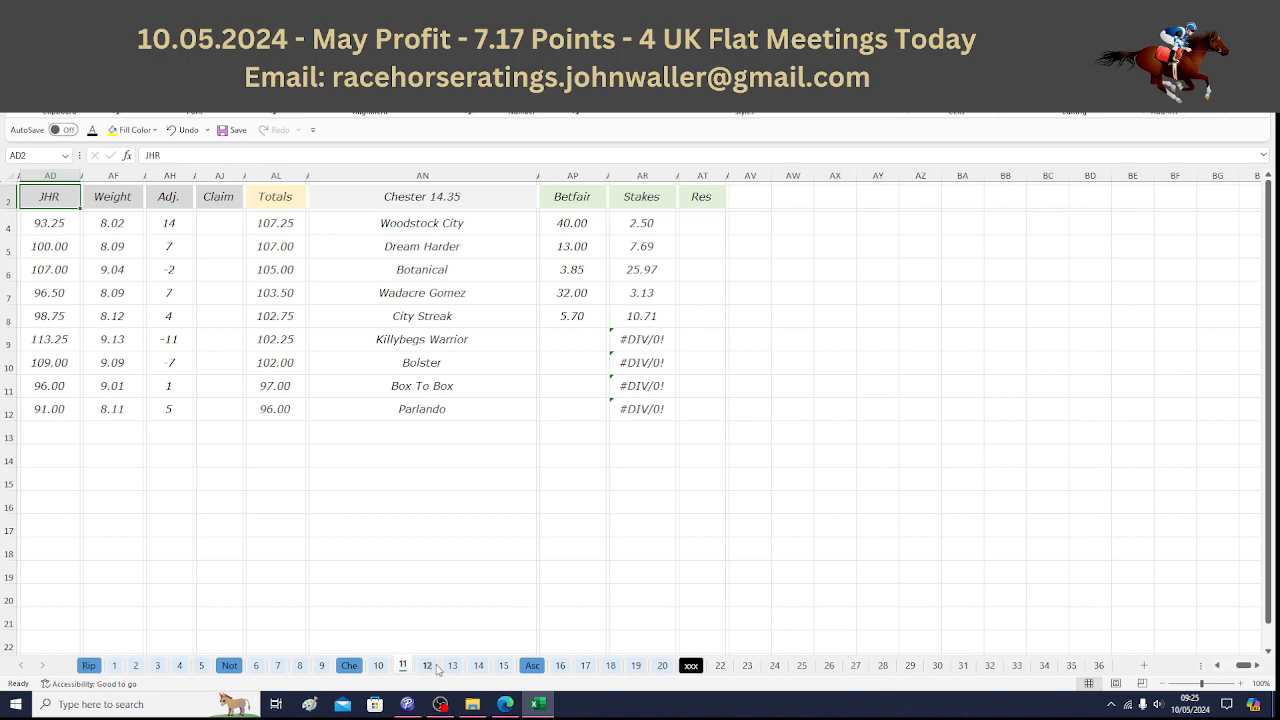
left_click_drag(1243, 670, 1217, 670)
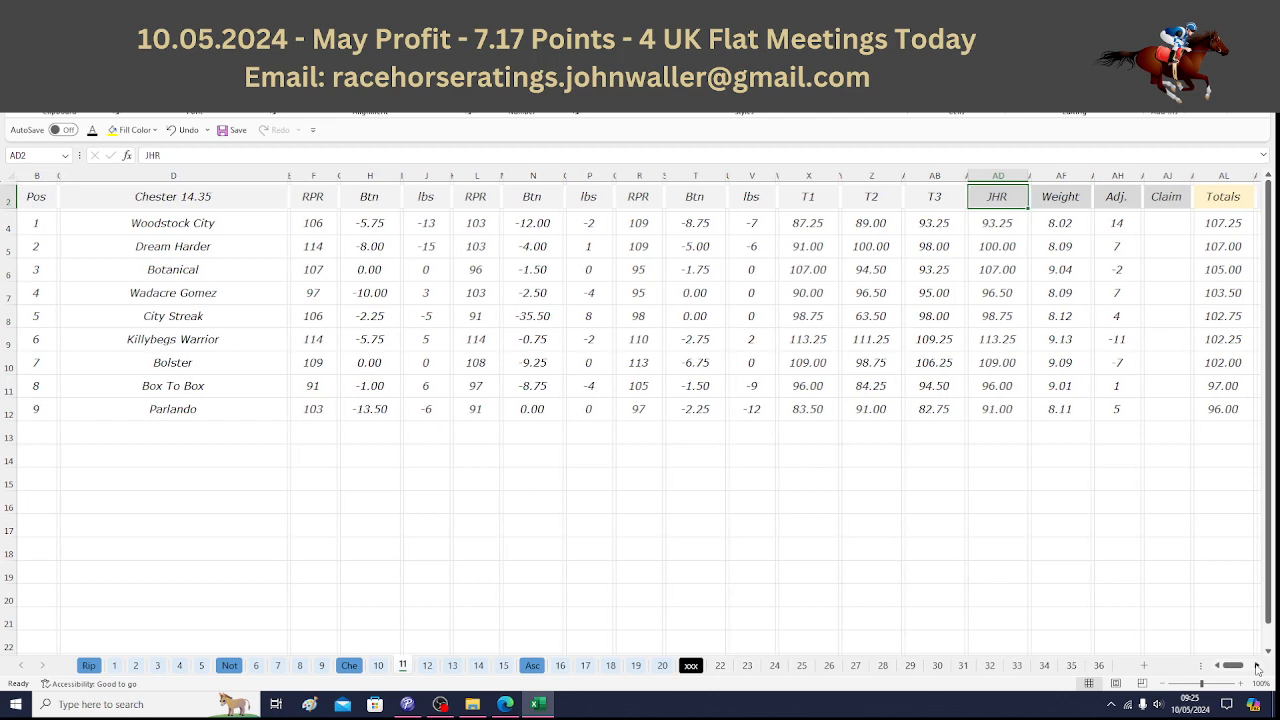
left_click_drag(1257, 667, 1257, 667)
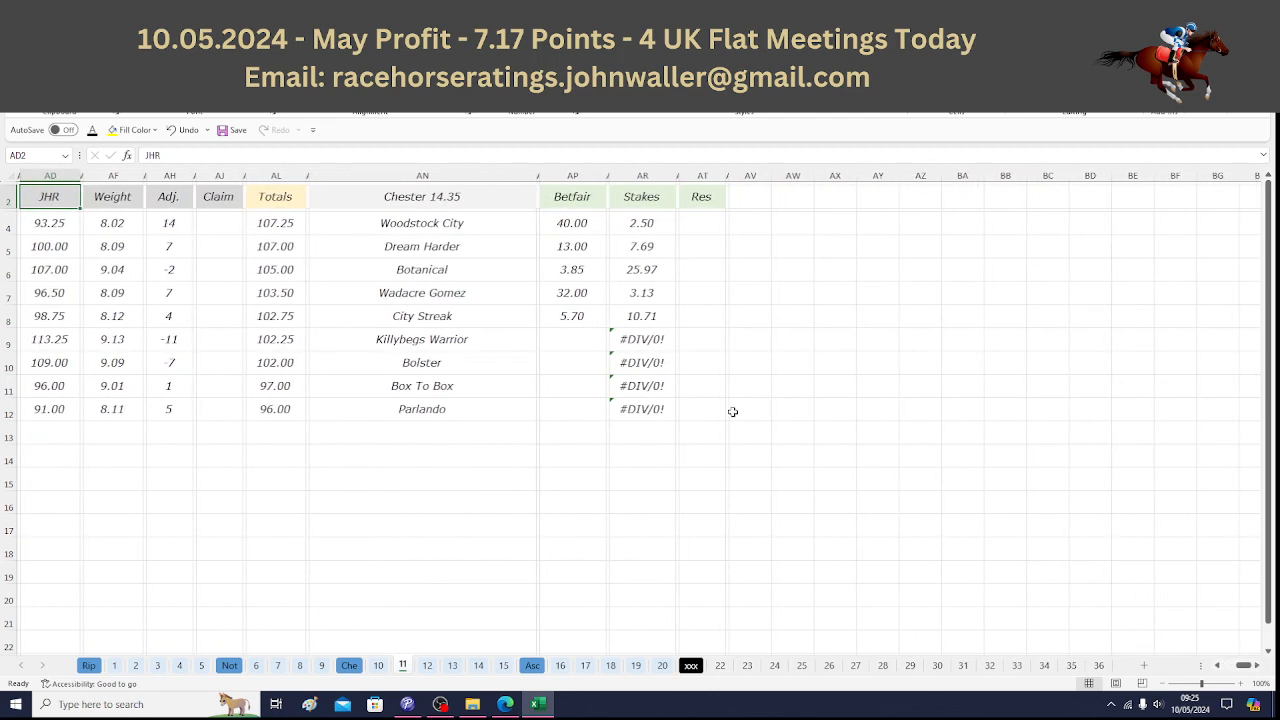
Select Royal Rhyme's Betfair cell in the Chester 15.05 sheet and look up the horse's back price in Matchbook's 15:05 market.
left_click(428, 666)
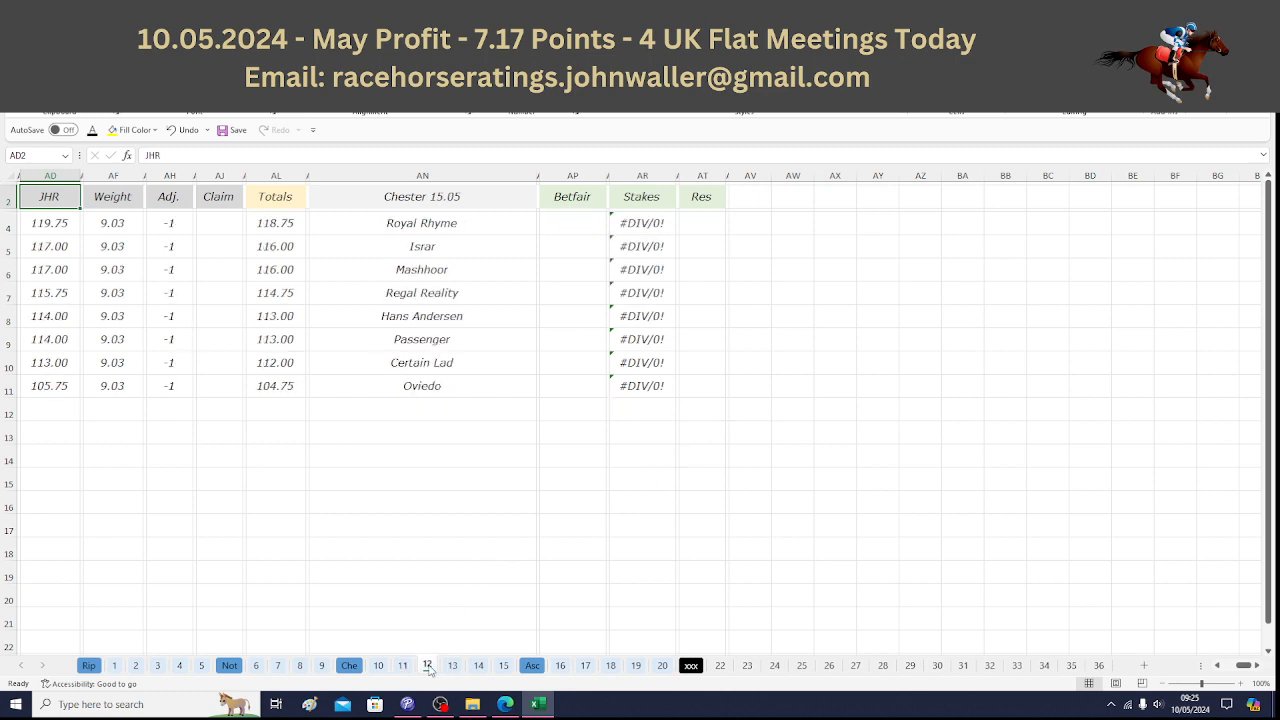
left_click(571, 224)
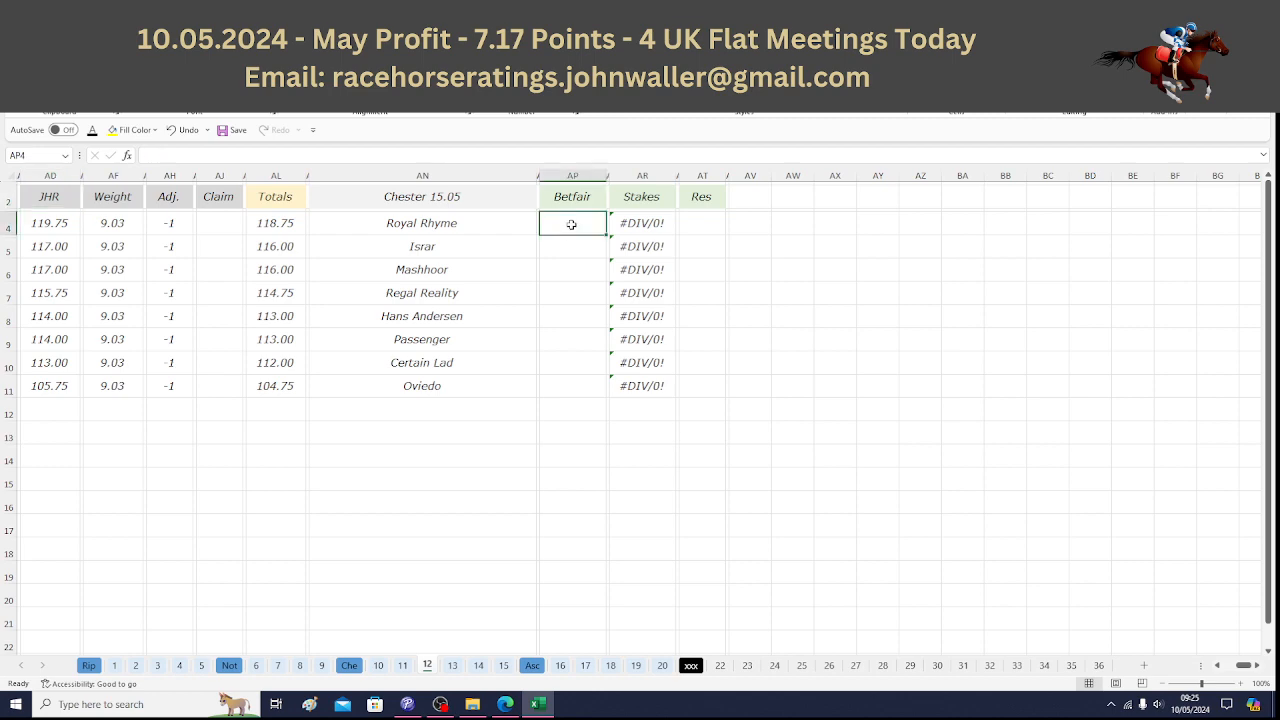
left_click(506, 704)
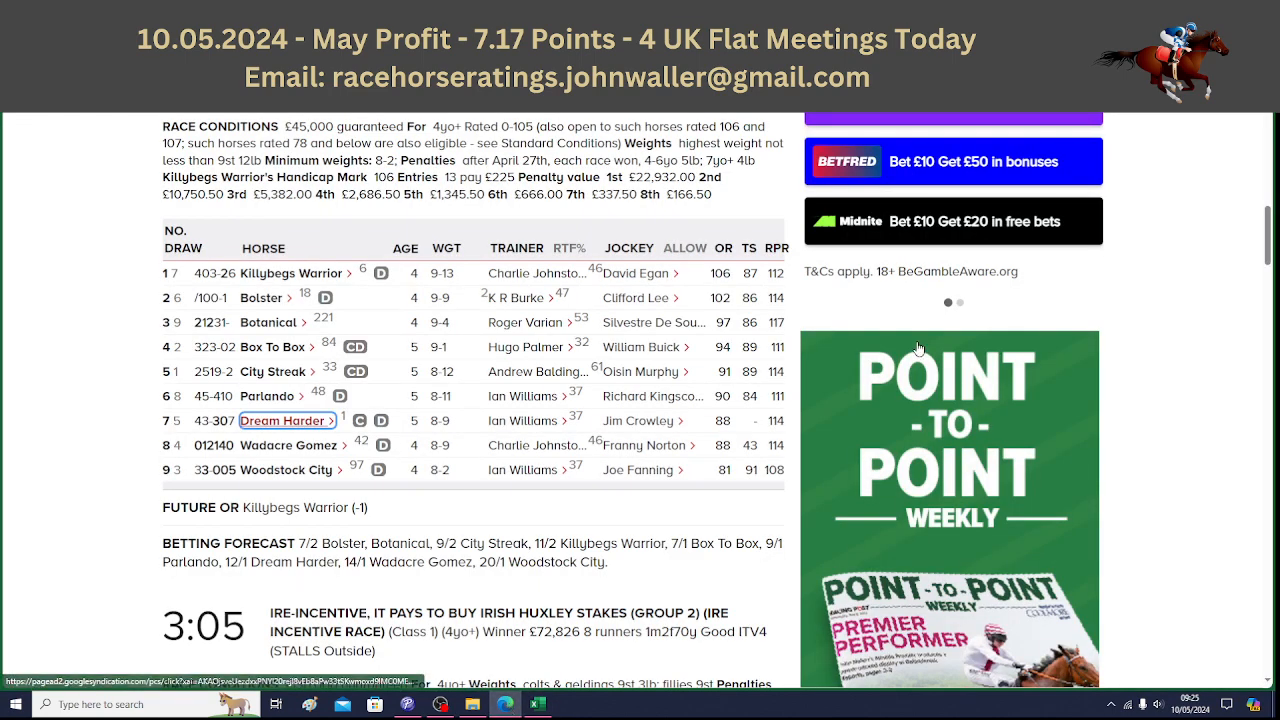
key("ctrl+Tab")
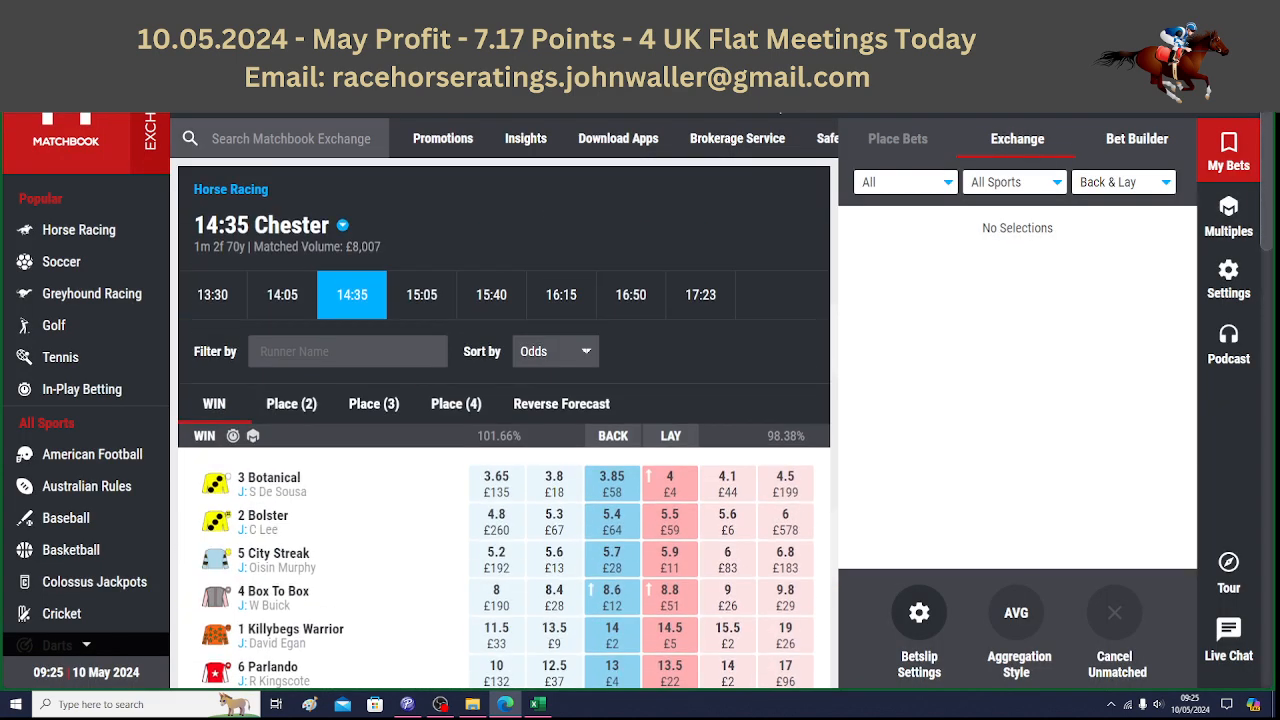
left_click(421, 294)
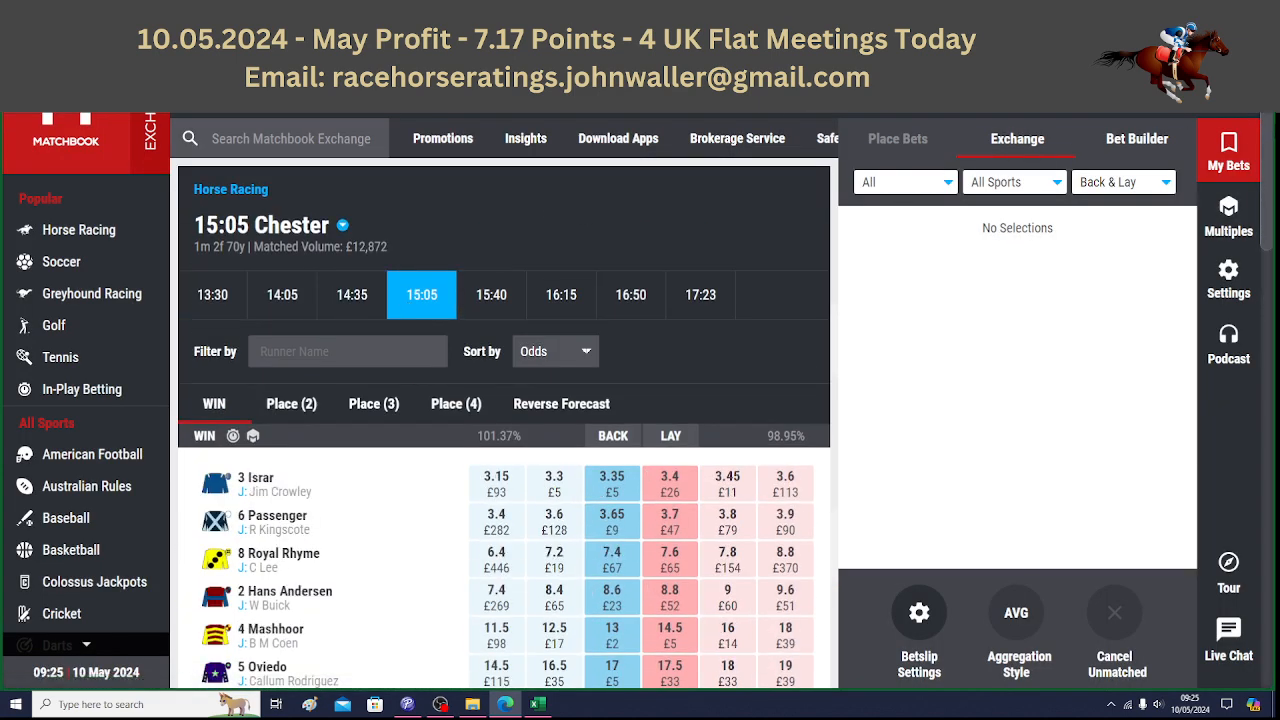
scroll(505, 420, "down", 3)
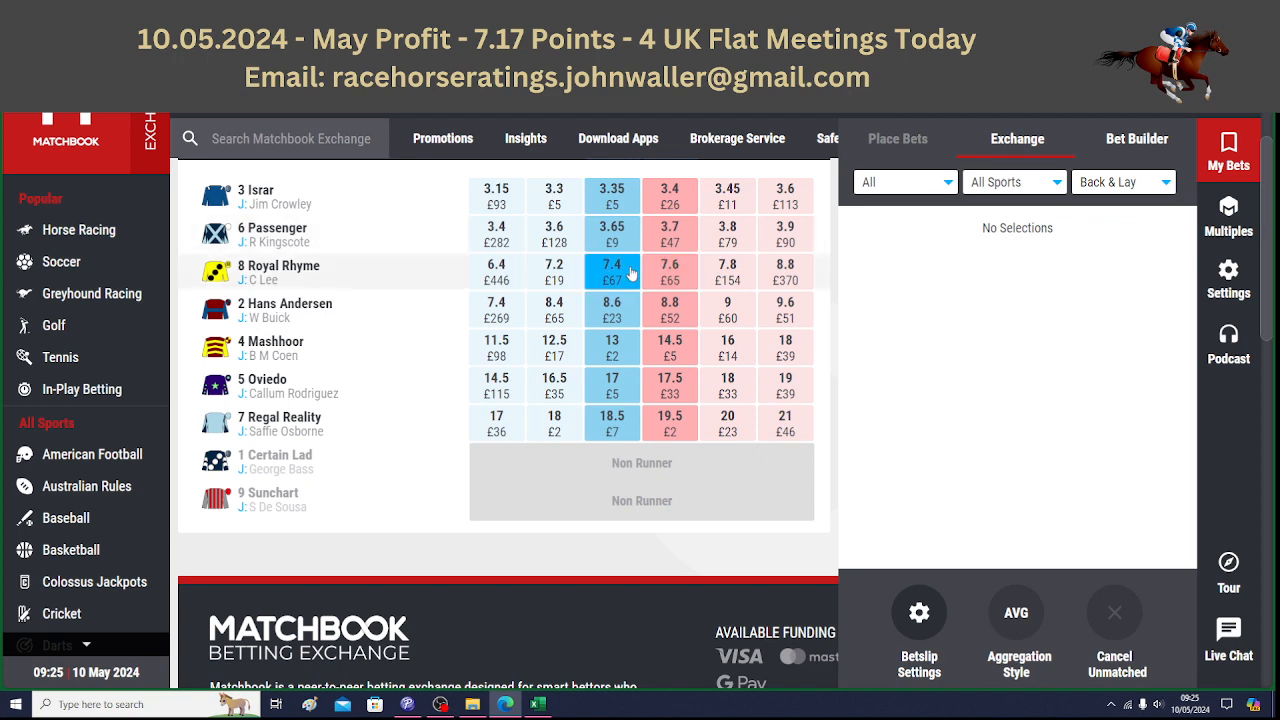
Enter 7.4 as Royal Rhyme's Betfair price in the Chester 15.05 sheet in Excel.
left_click(538, 705)
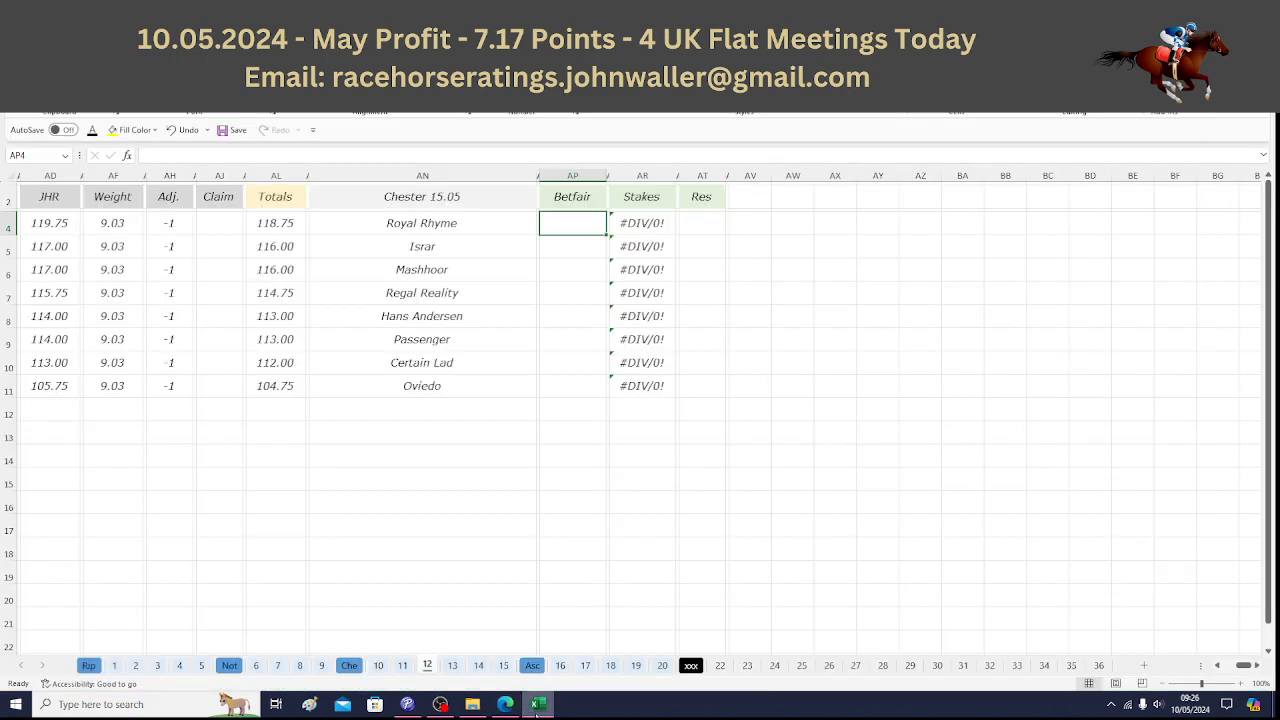
type("7.4")
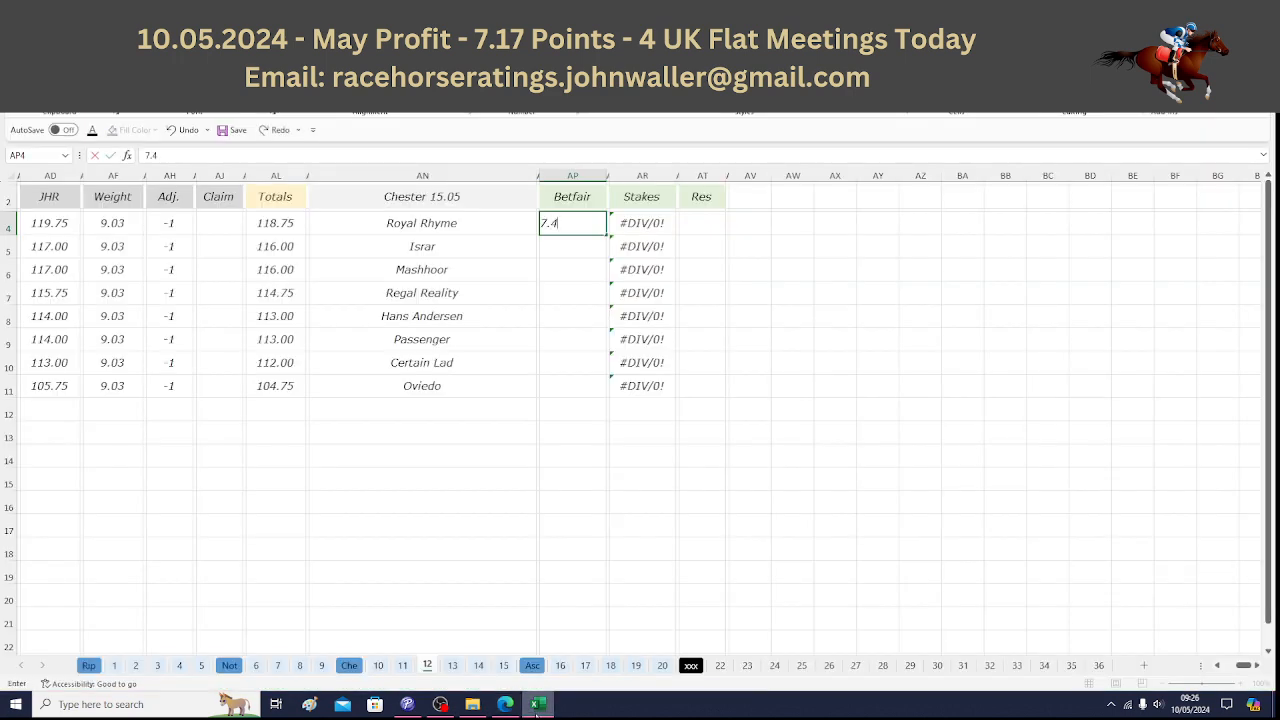
key("Return")
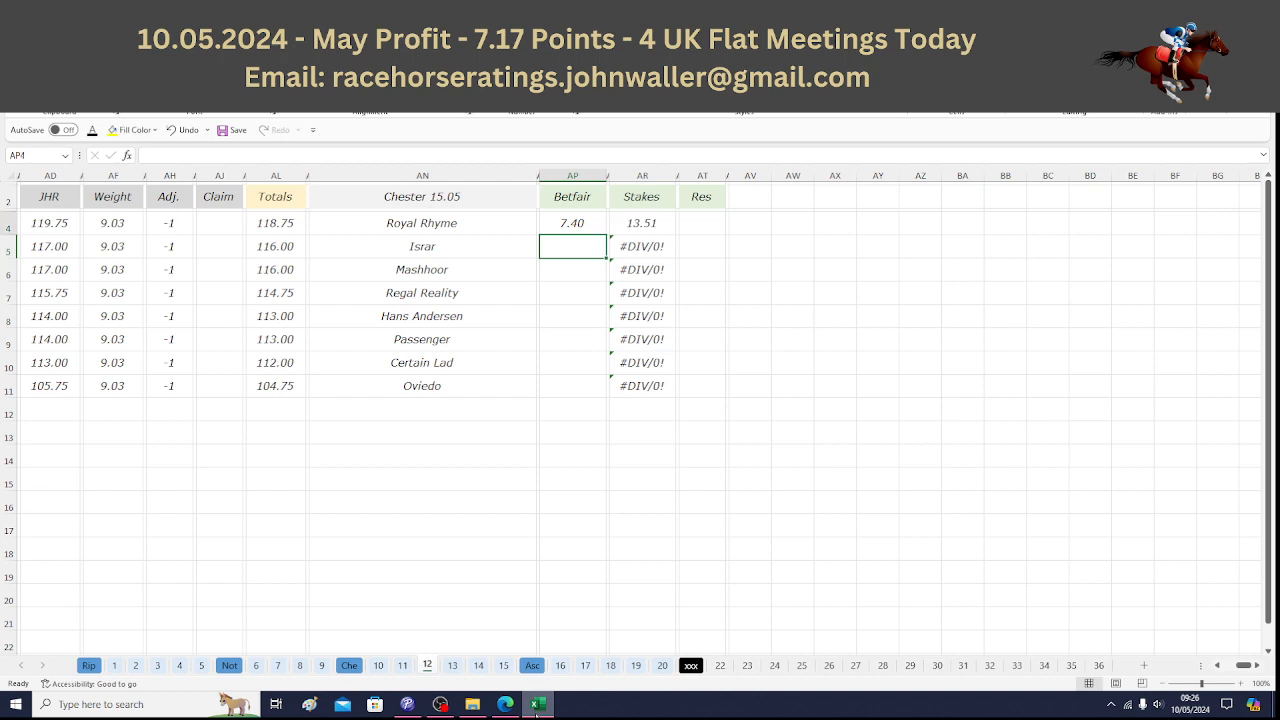
key("Up")
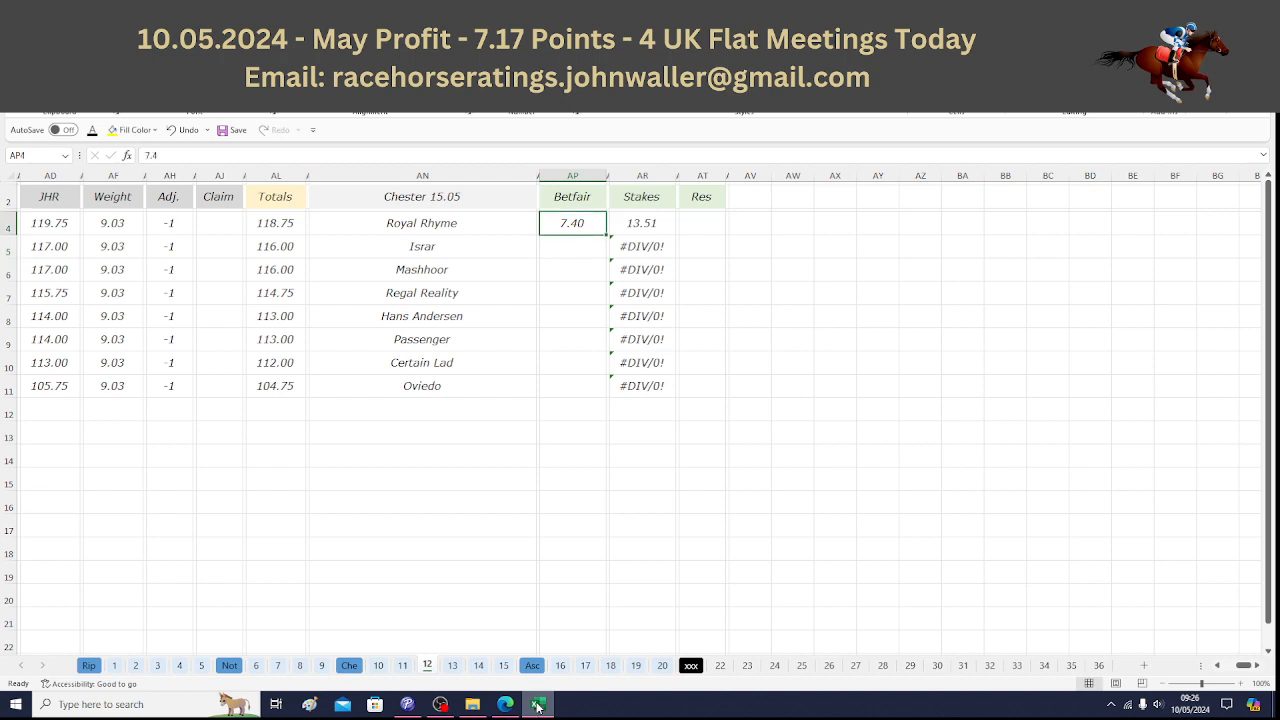
Check the 15:05 Chester non-runners on Matchbook and delete Certain Lad's row from the Excel sheet.
left_click(507, 706)
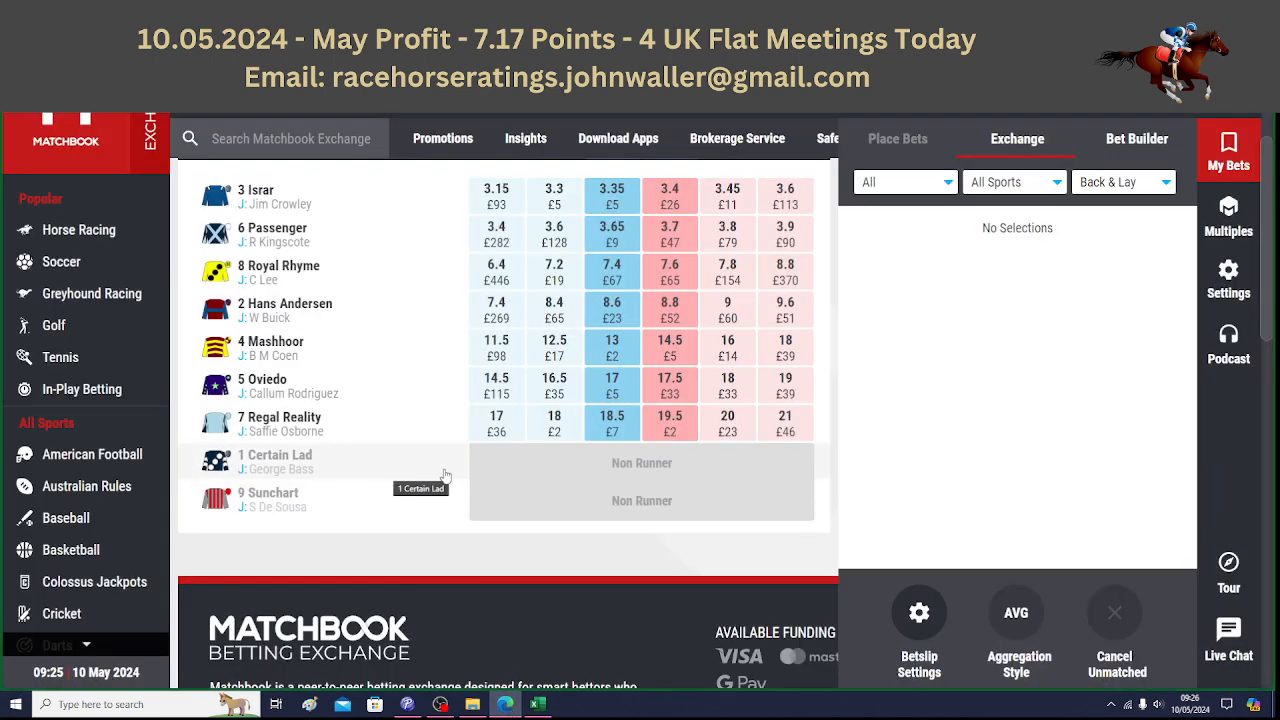
left_click(538, 704)
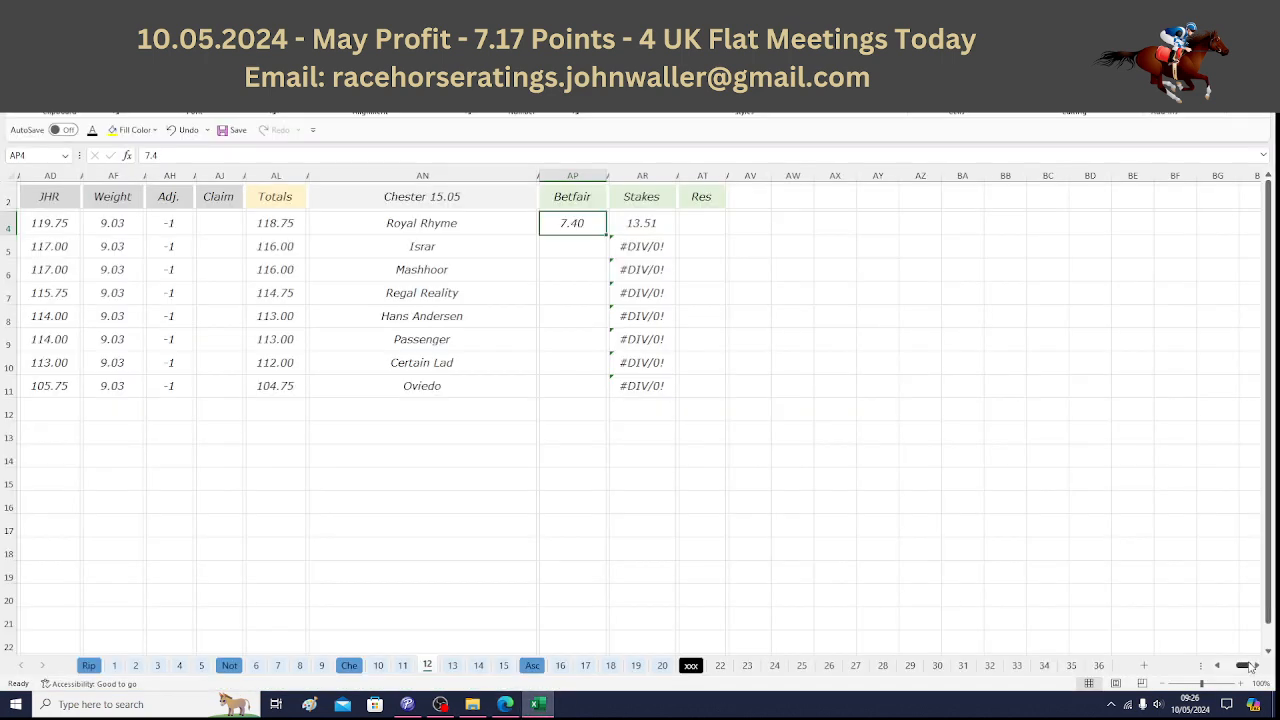
left_click_drag(1246, 666, 1226, 668)
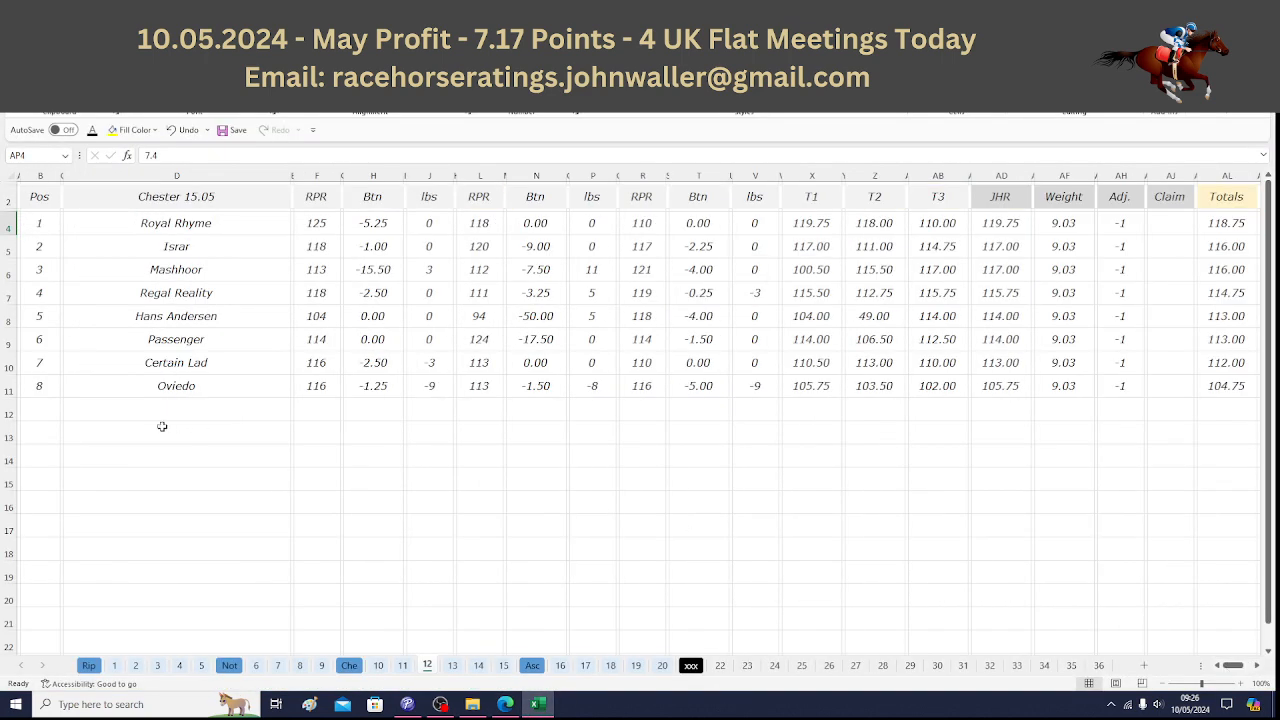
left_click(6, 366)
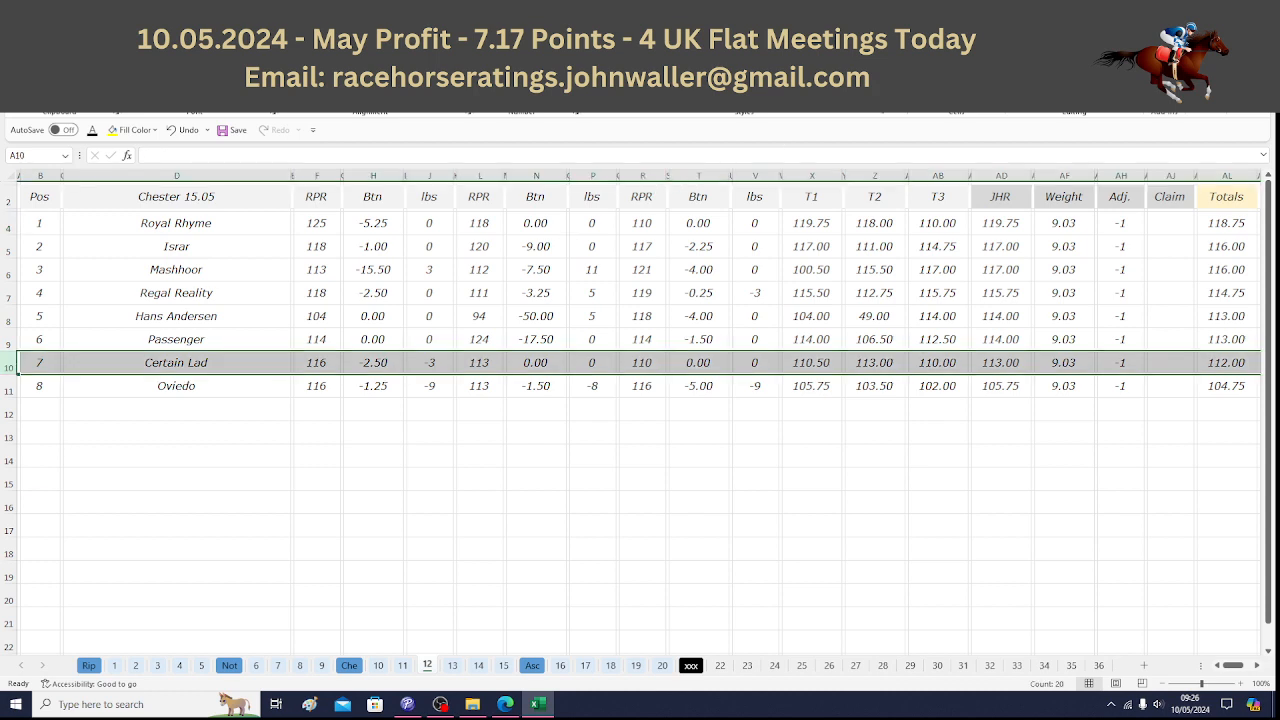
key("ctrl+minus")
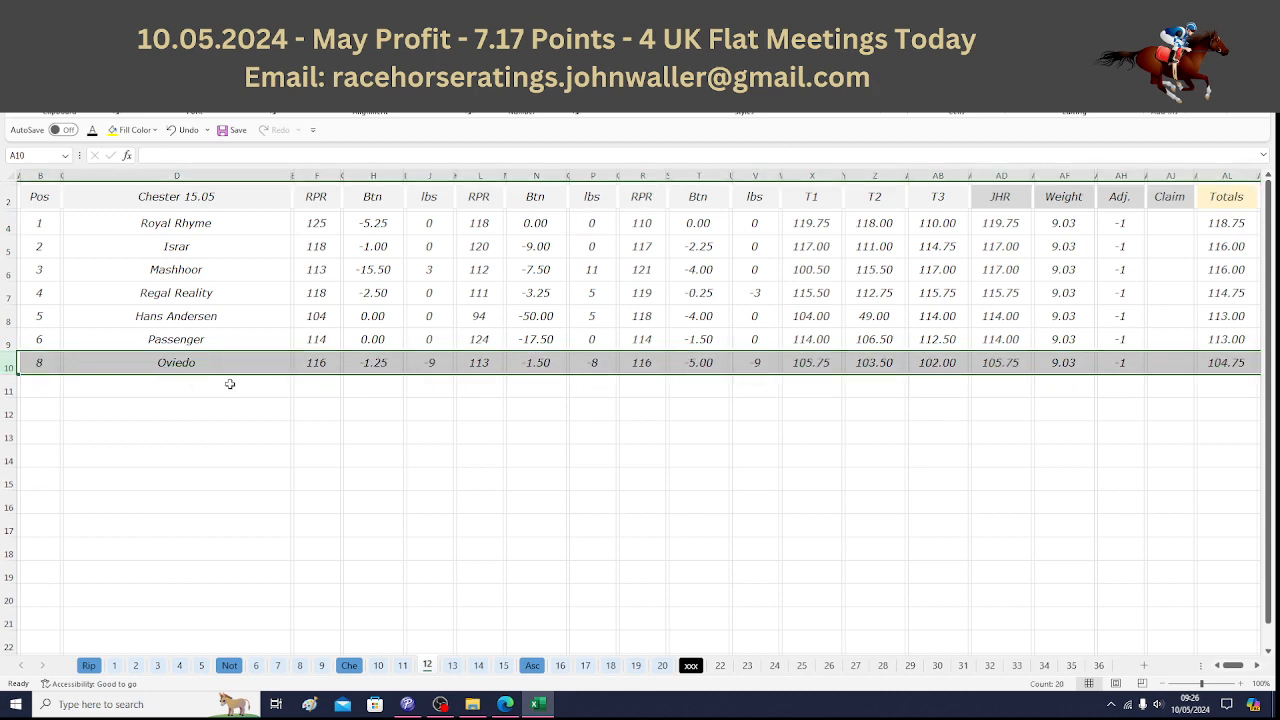
Renumber Oviedo's position as 7 in the Chester 15.05 sheet.
left_click(35, 360)
type("7")
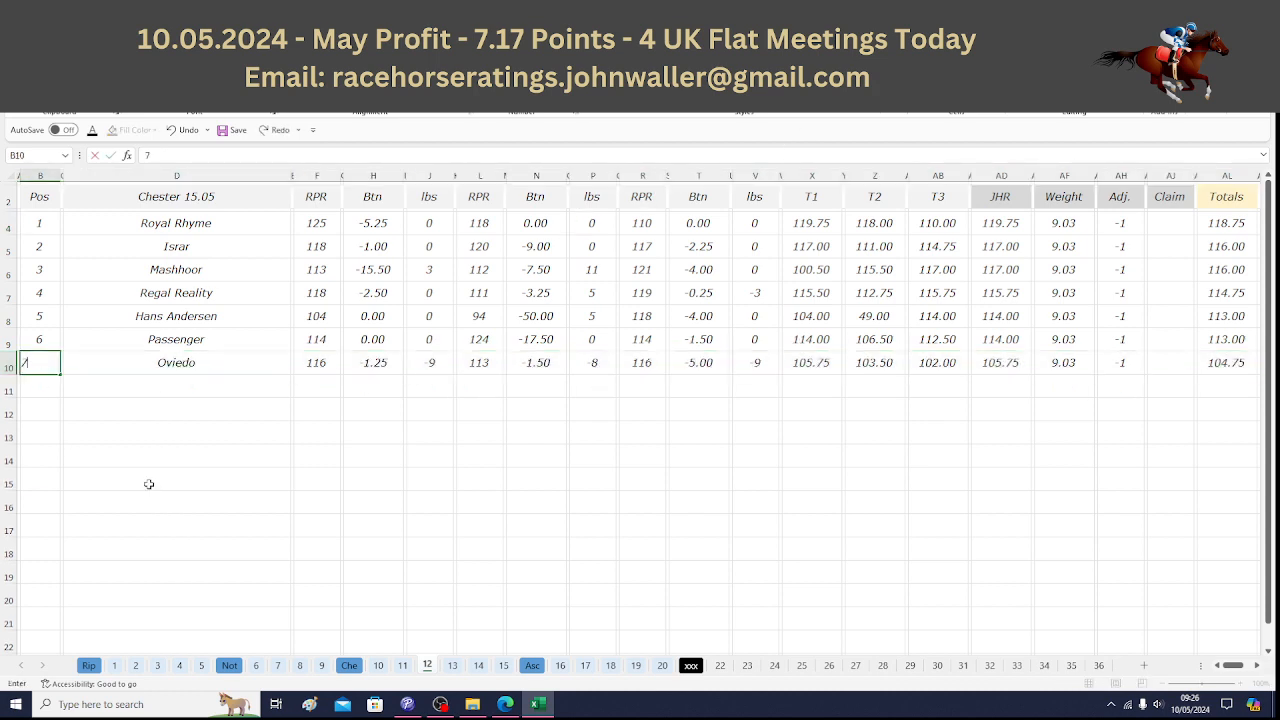
key("Return")
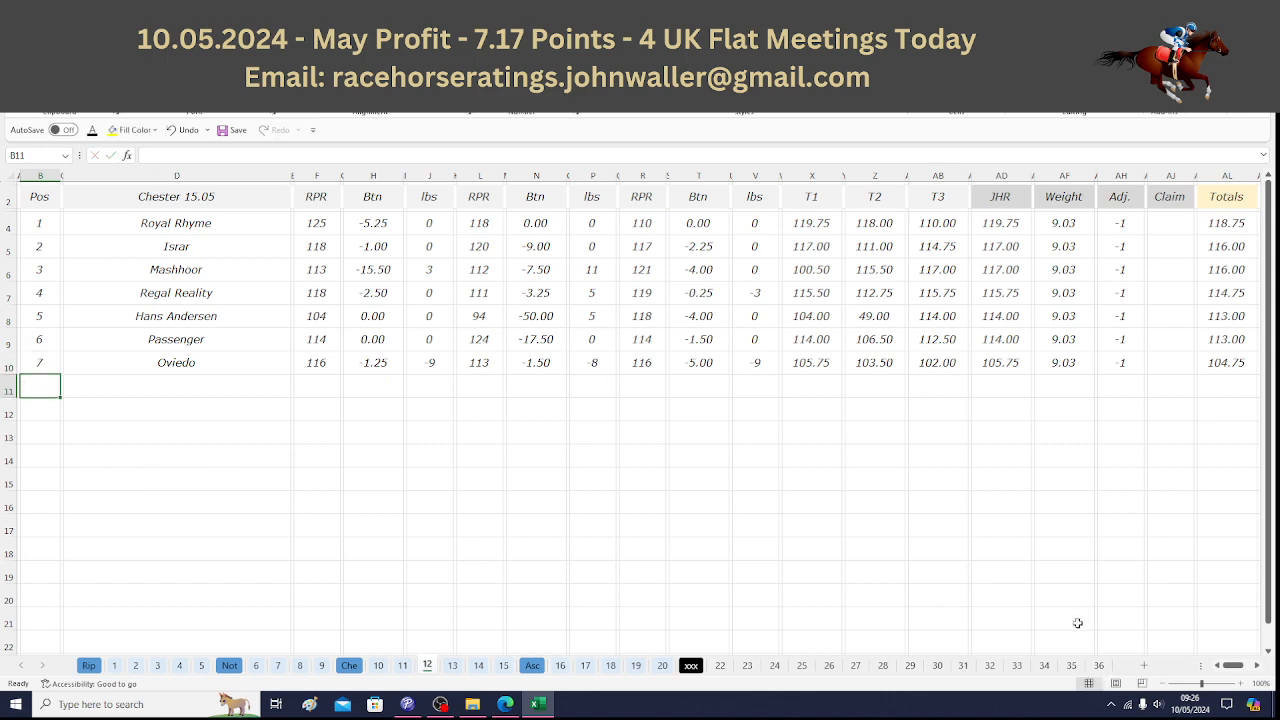
left_click(1256, 667)
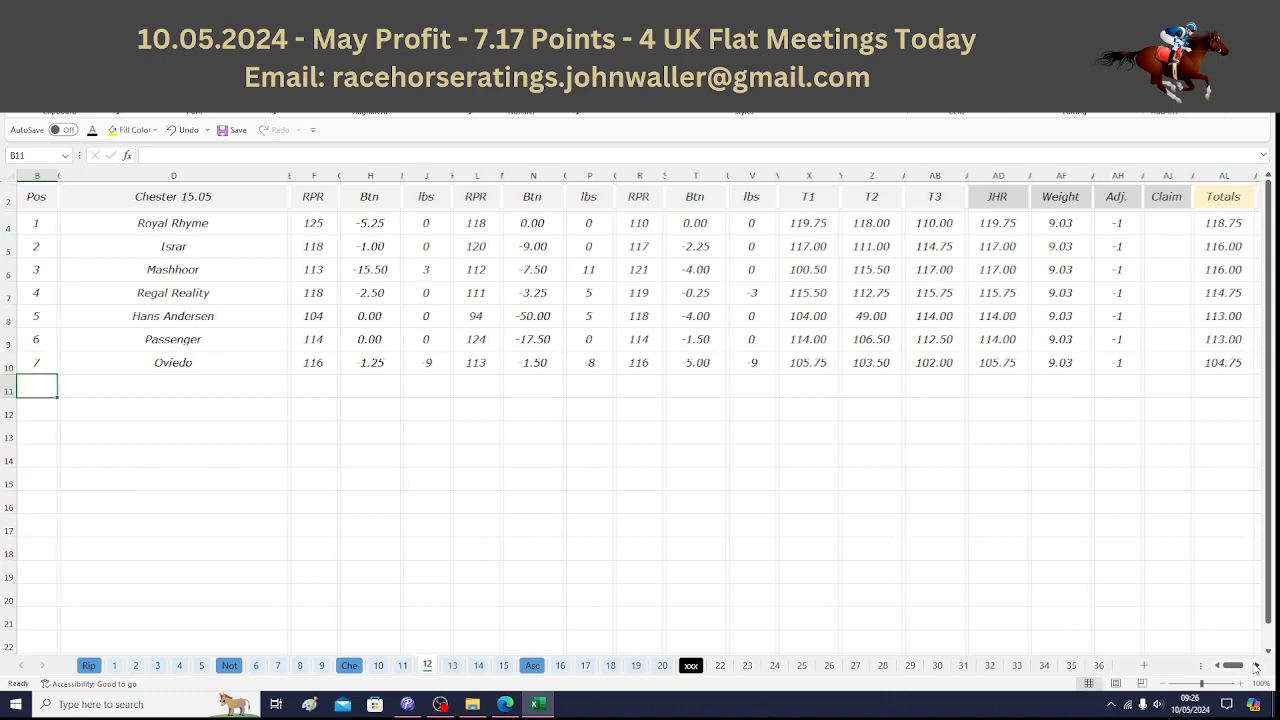
left_click(1256, 667)
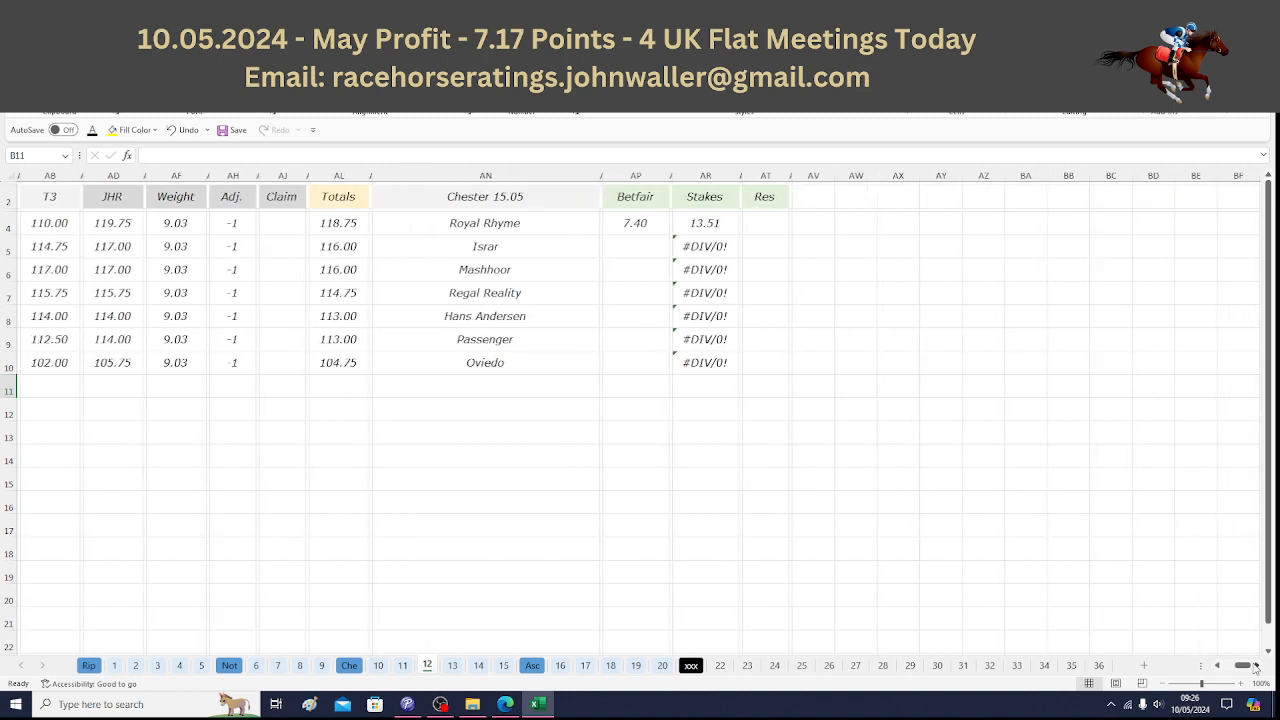
left_click(1256, 667)
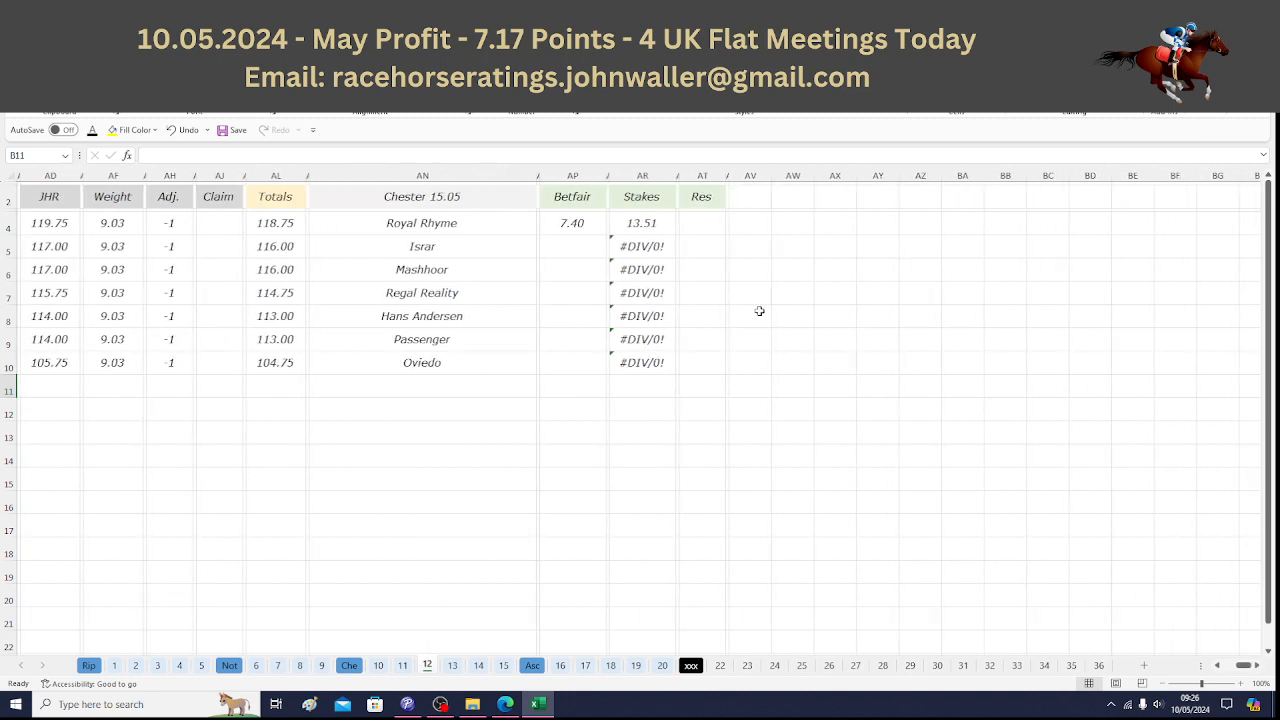
Look up Israr's back price in Matchbook's 15:05 market and enter 3.35 as the horse's Betfair price in the Chester 15.05 Excel sheet.
left_click(564, 243)
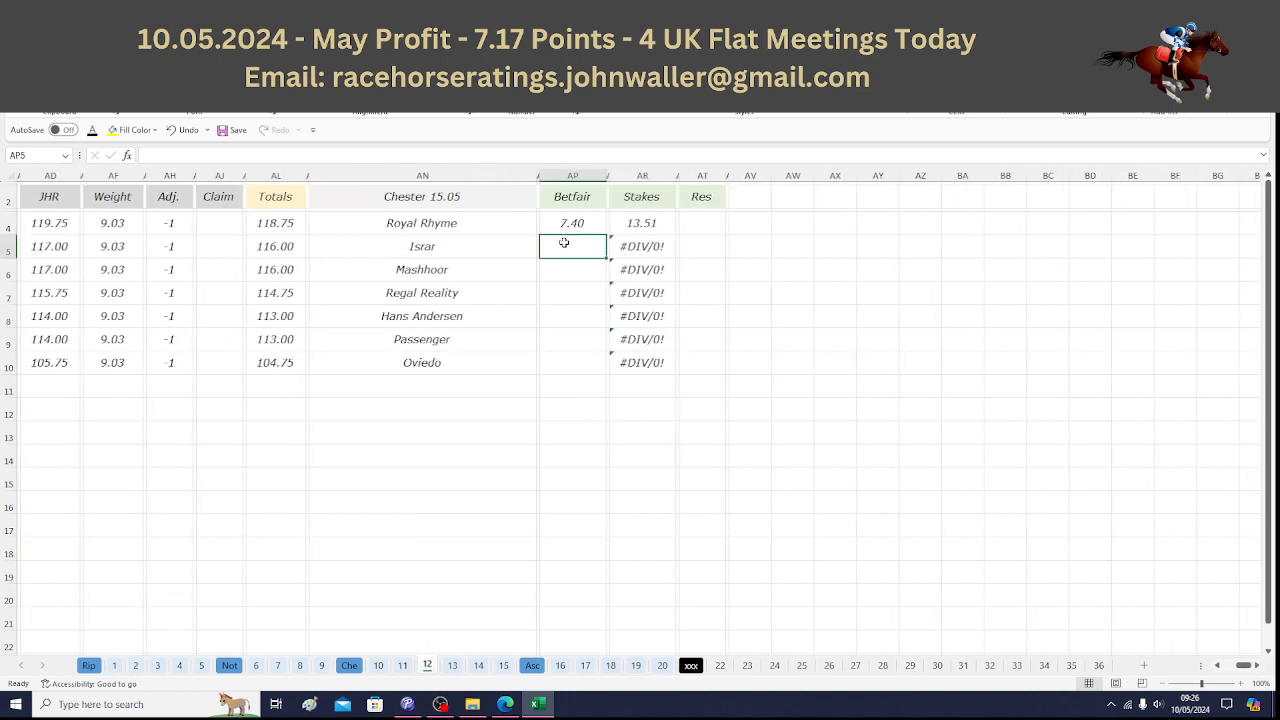
left_click(507, 705)
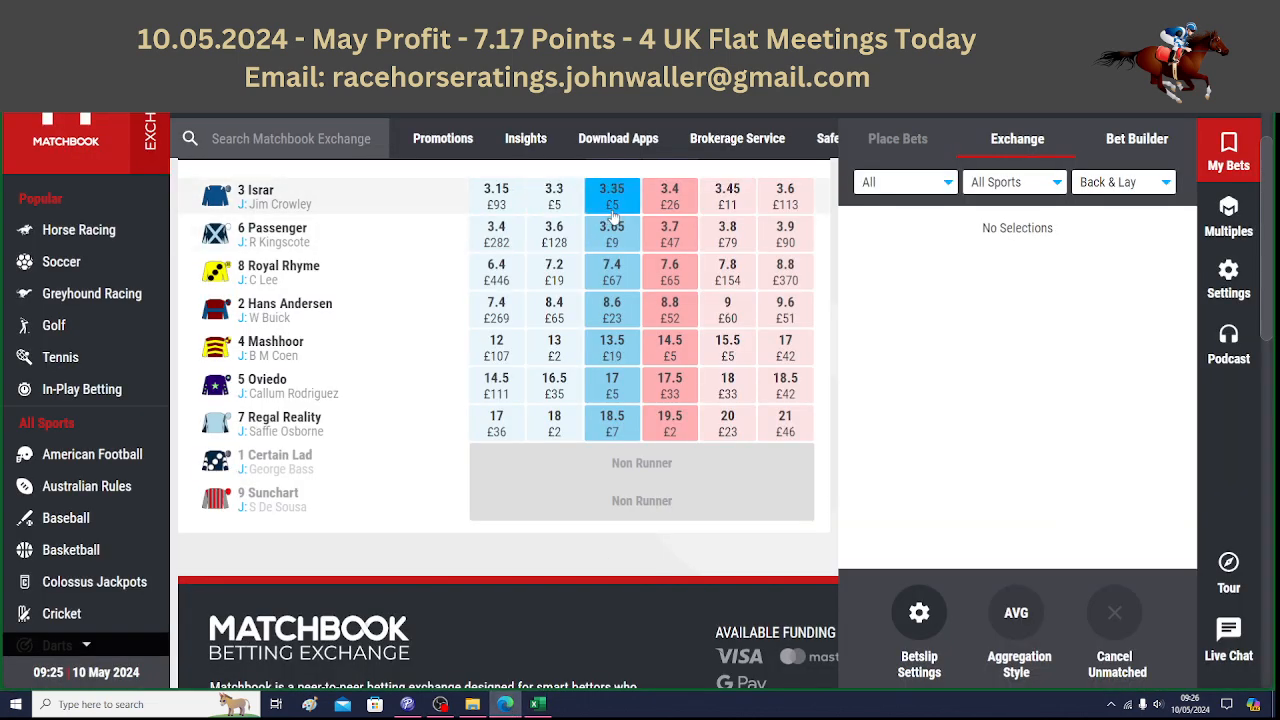
left_click(538, 704)
type("3.35")
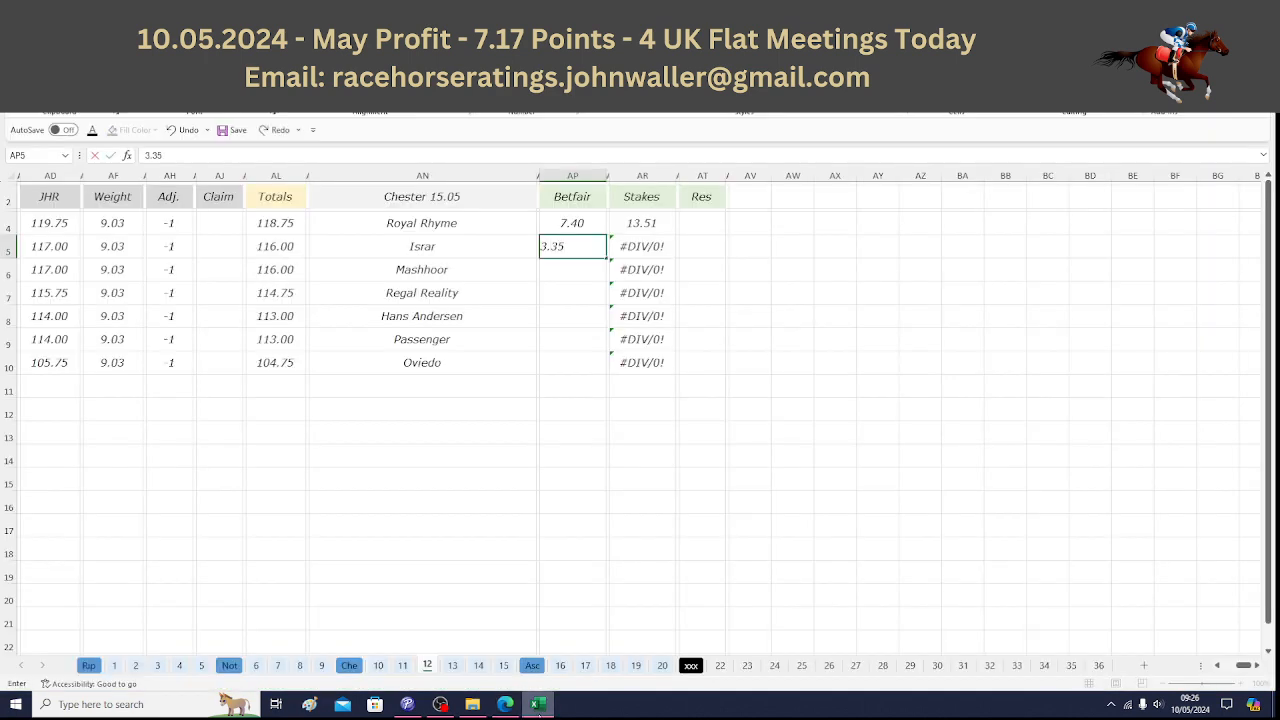
key("Return")
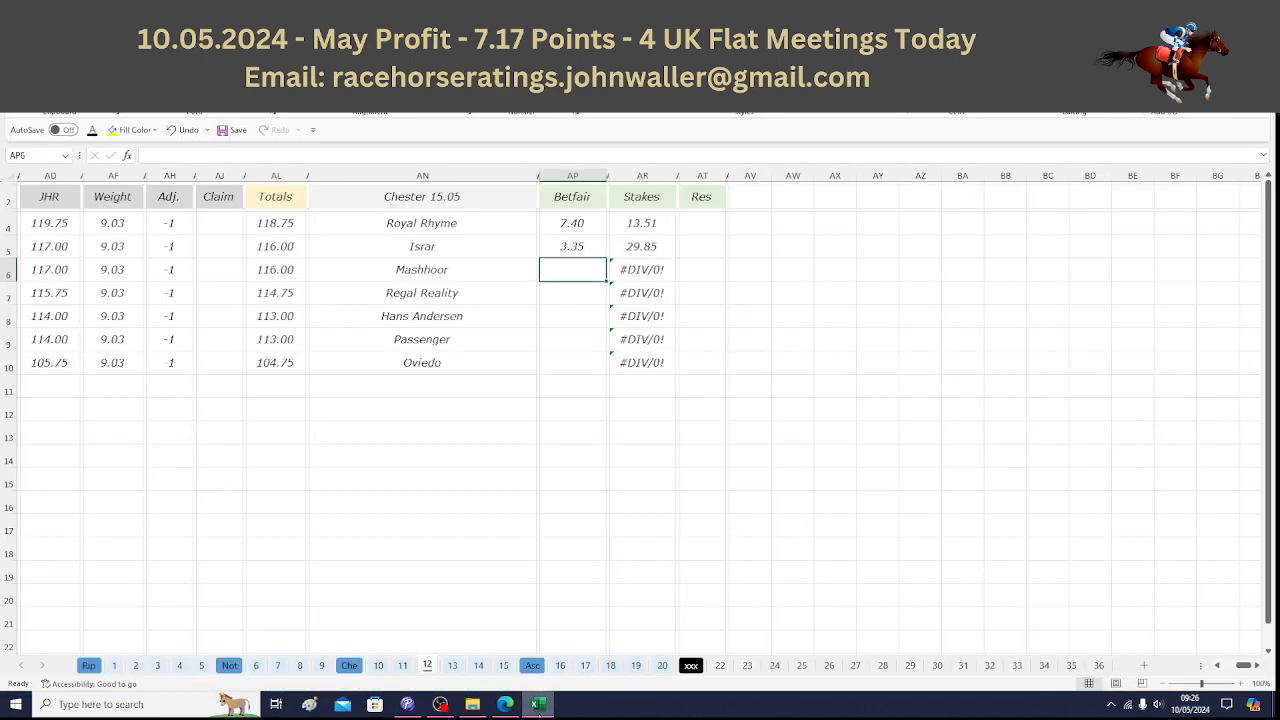
Check the combined stake for Royal Rhyme and Israr in the Chester 15.05 sheet.
key("Up")
key("Right")
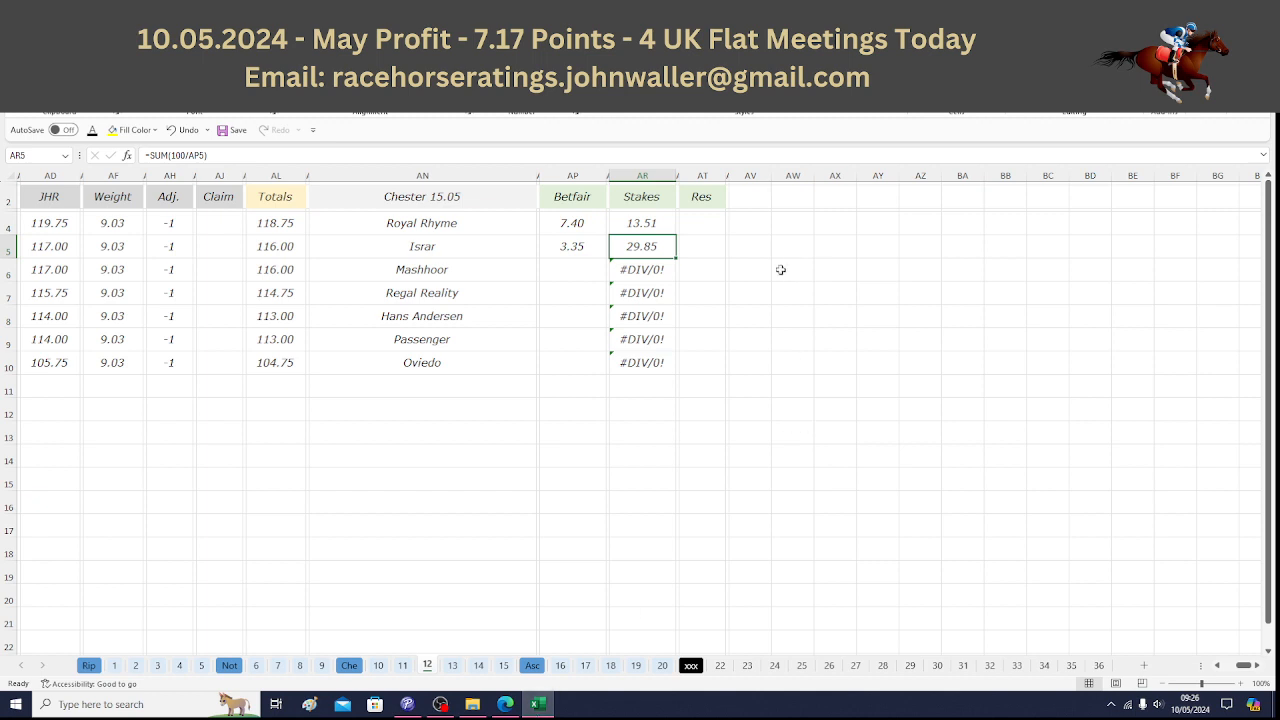
left_click_drag(640, 223, 644, 244)
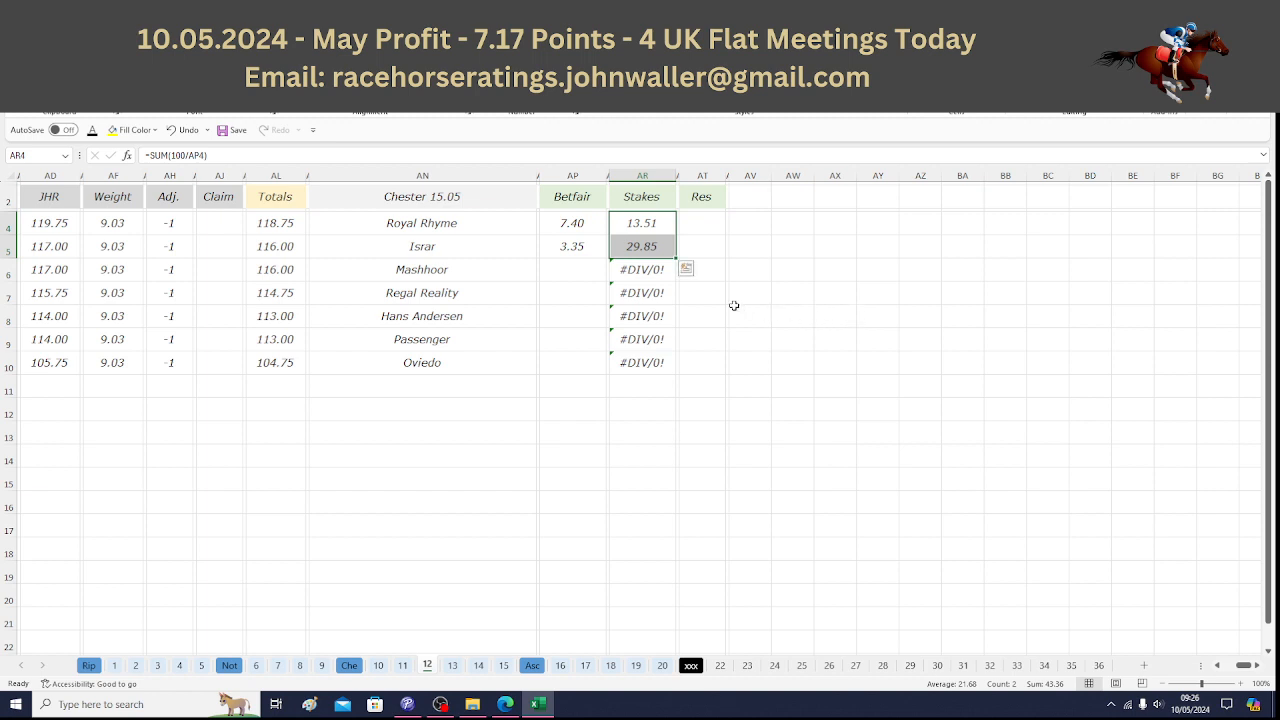
Look up Mashhoor's back price on Matchbook and enter 14.5 as the horse's Betfair price in the Chester 15.05 Excel sheet.
left_click(575, 273)
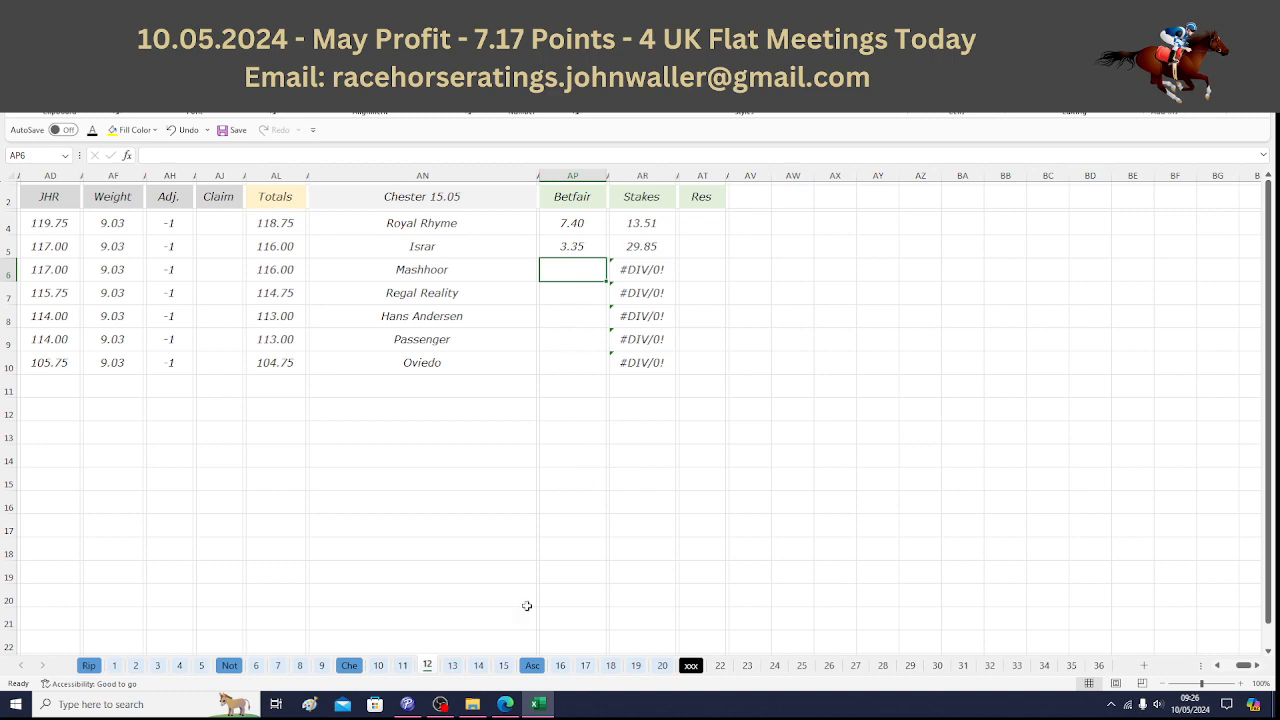
left_click(505, 704)
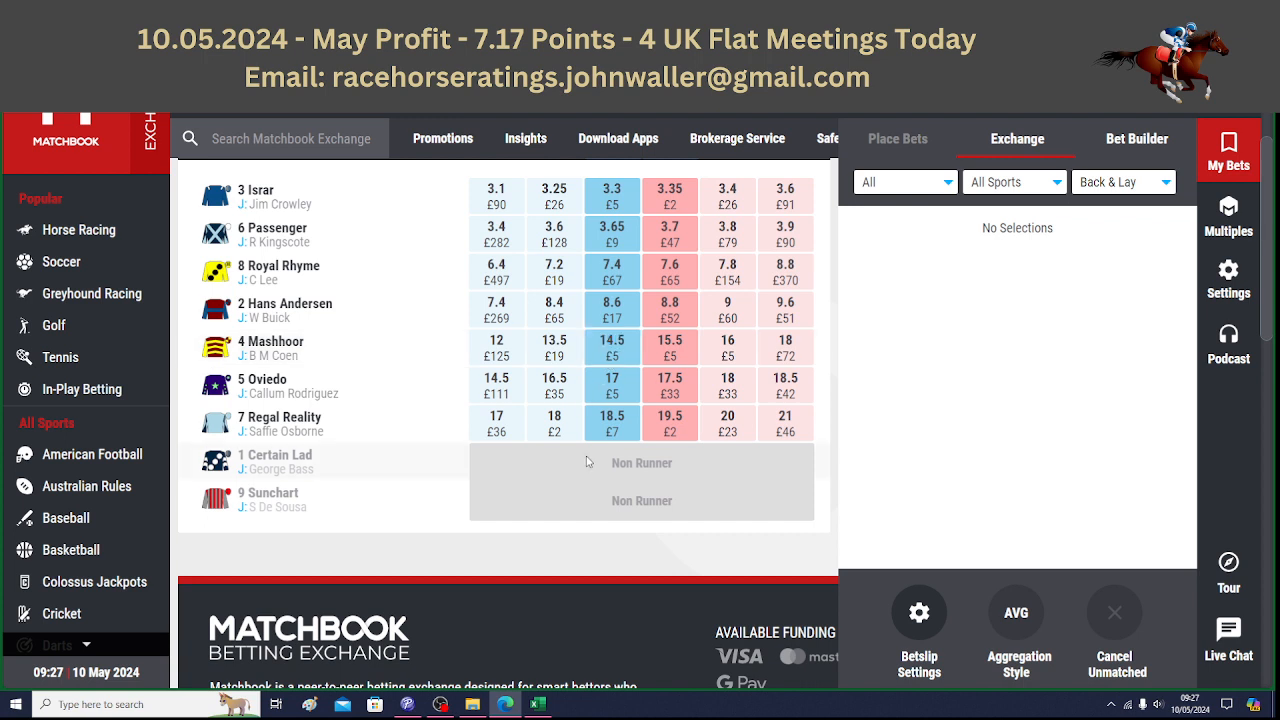
left_click(538, 704)
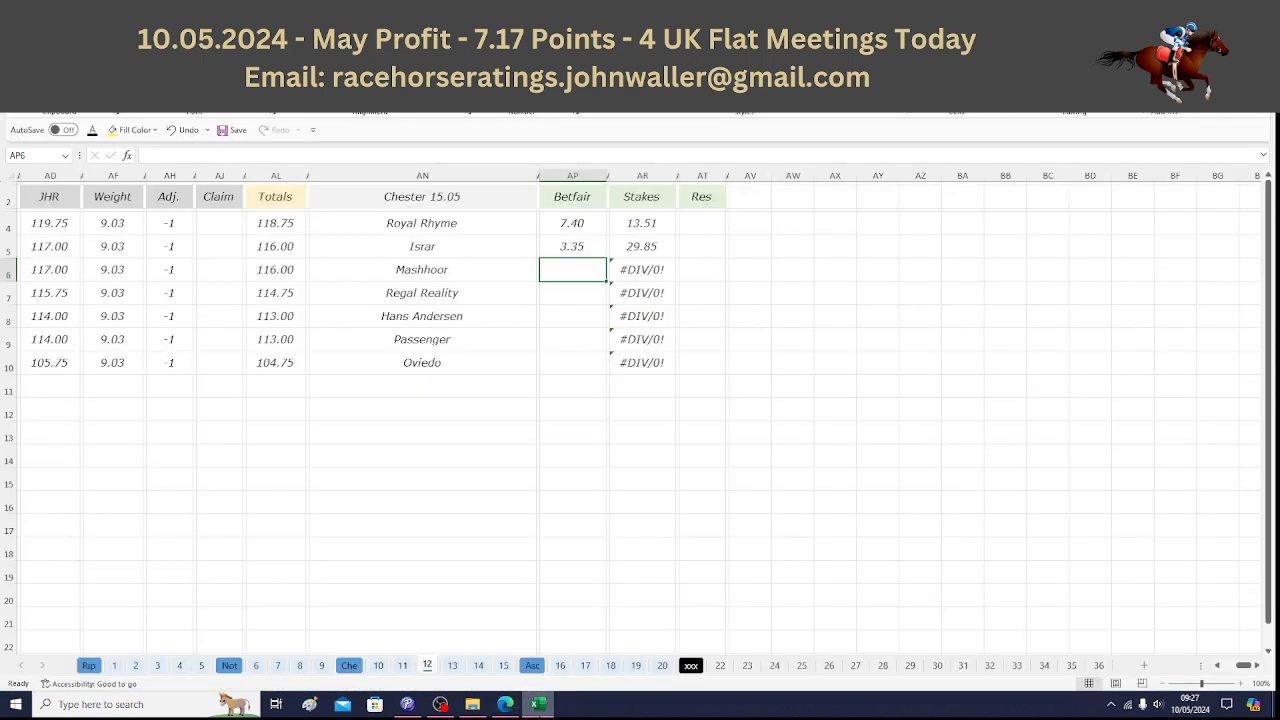
type("14.5")
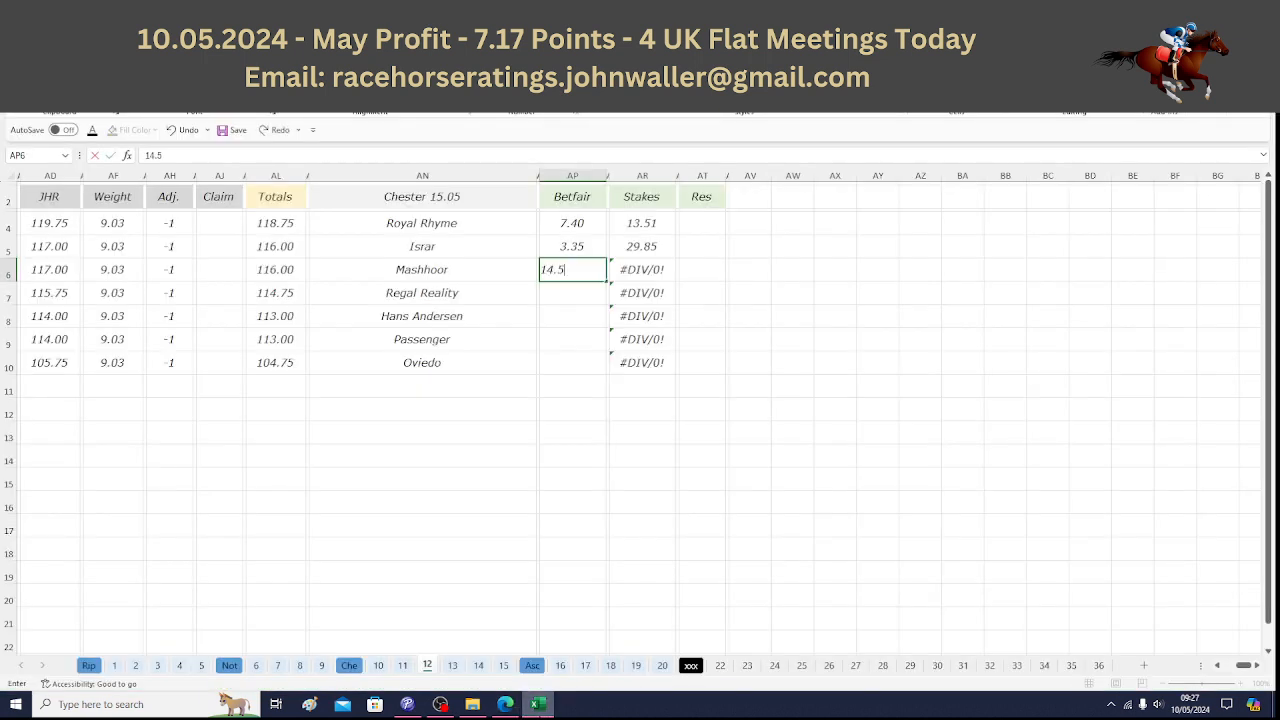
key("Return")
Check the combined stake for Royal Rhyme and Israr, and overwrite Mashhoor's stake with 6.64.
left_click_drag(636, 229, 636, 244)
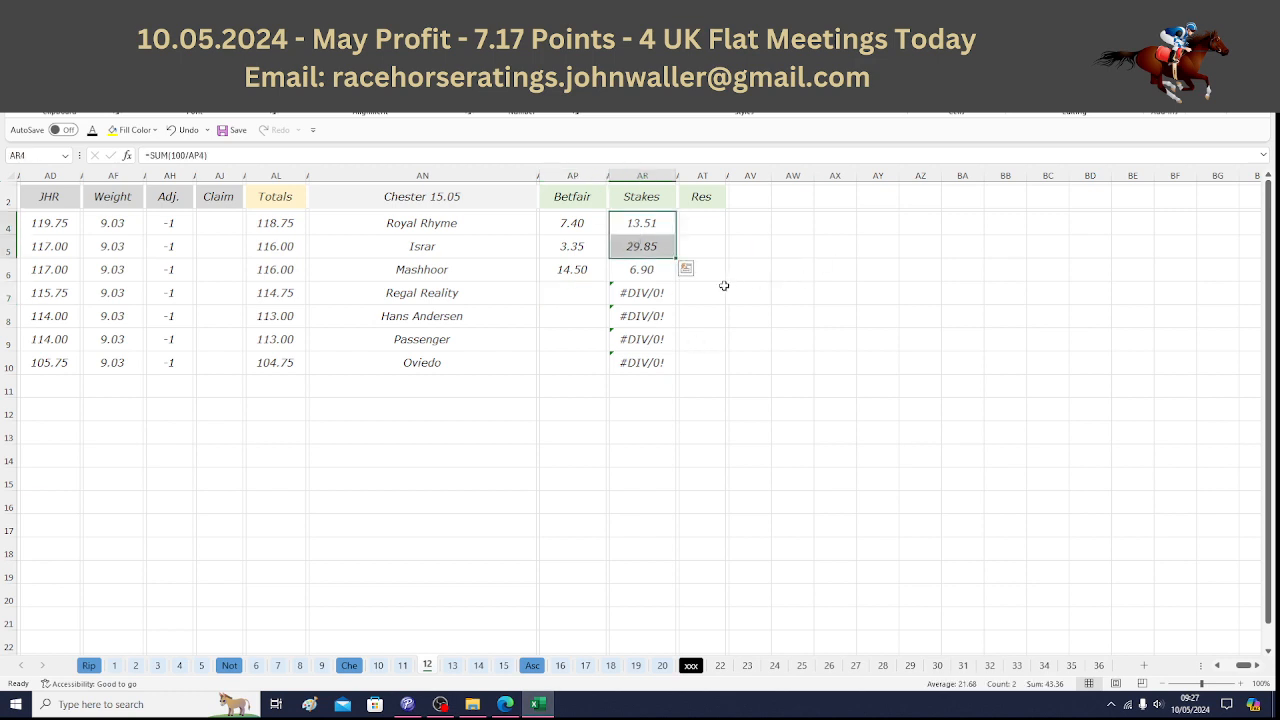
left_click(650, 272)
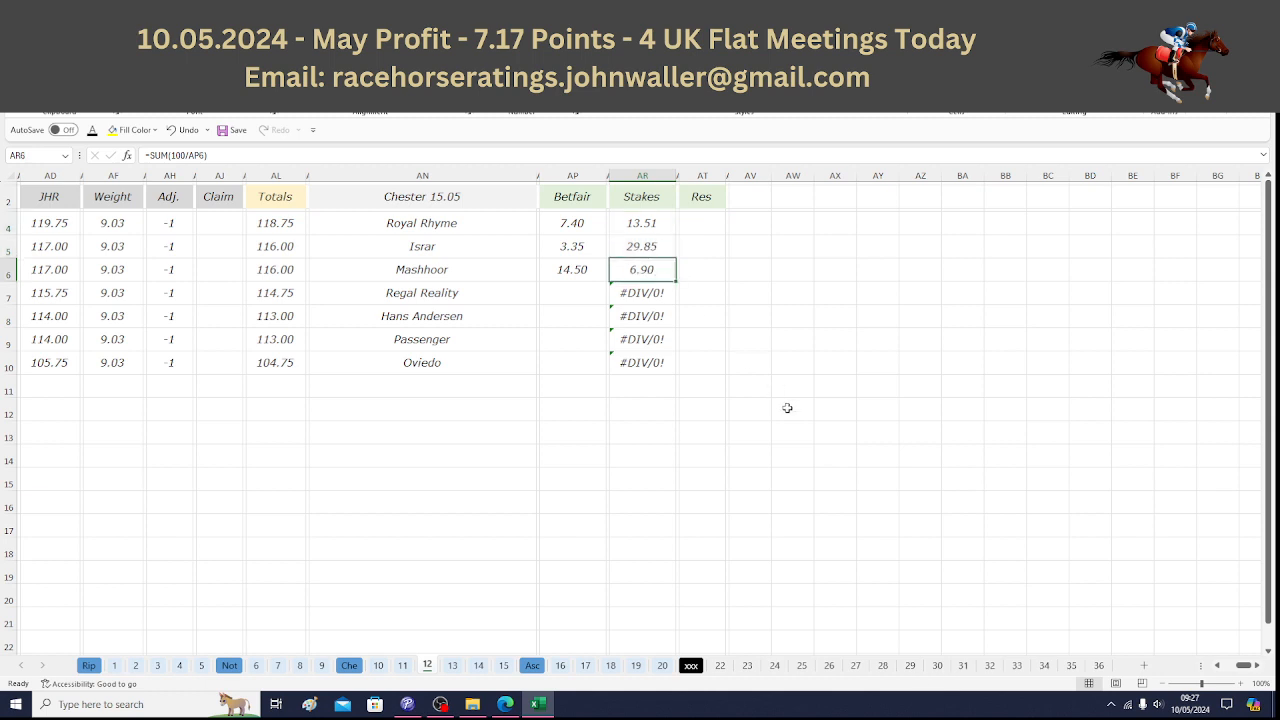
type("6.64")
key("Return")
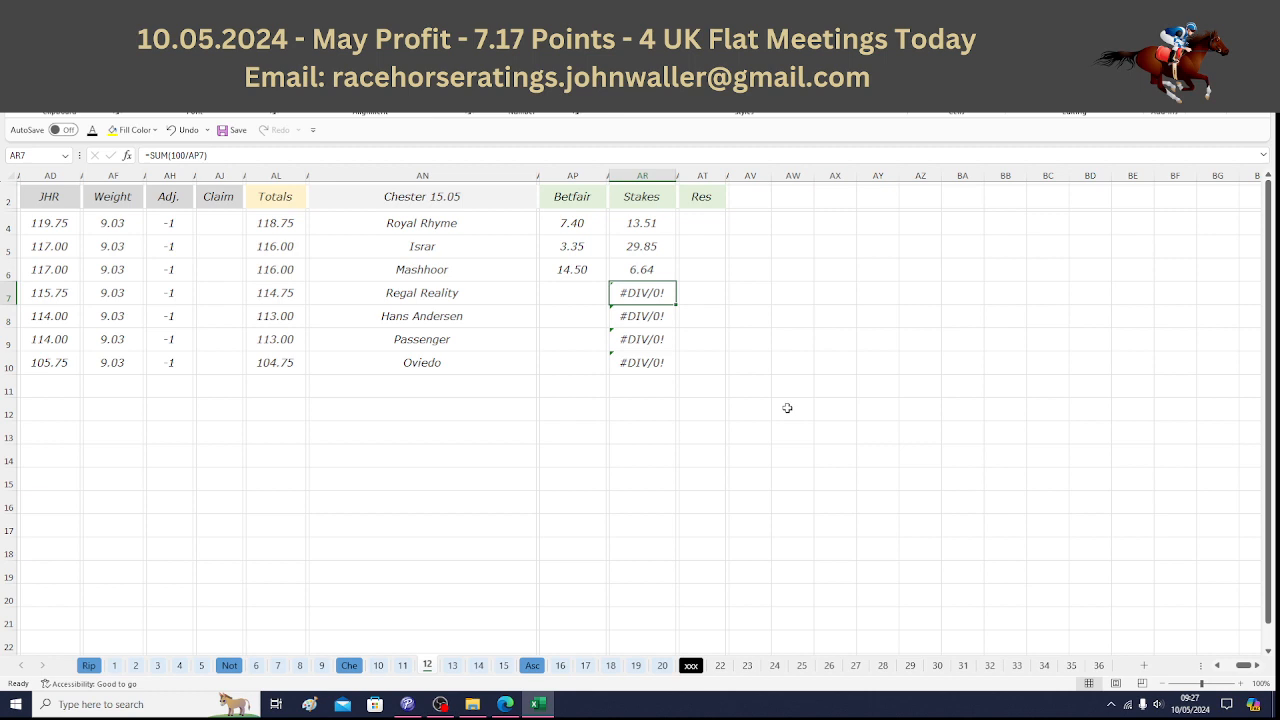
left_click(483, 230)
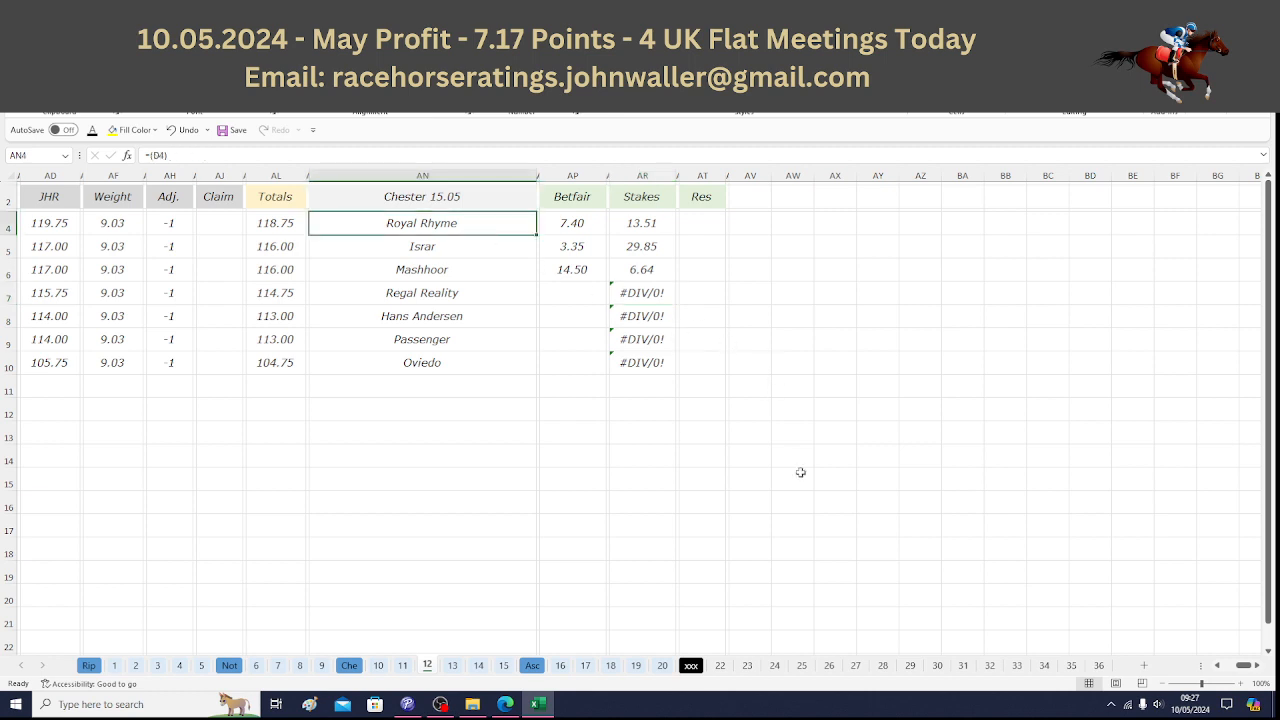
key("Down")
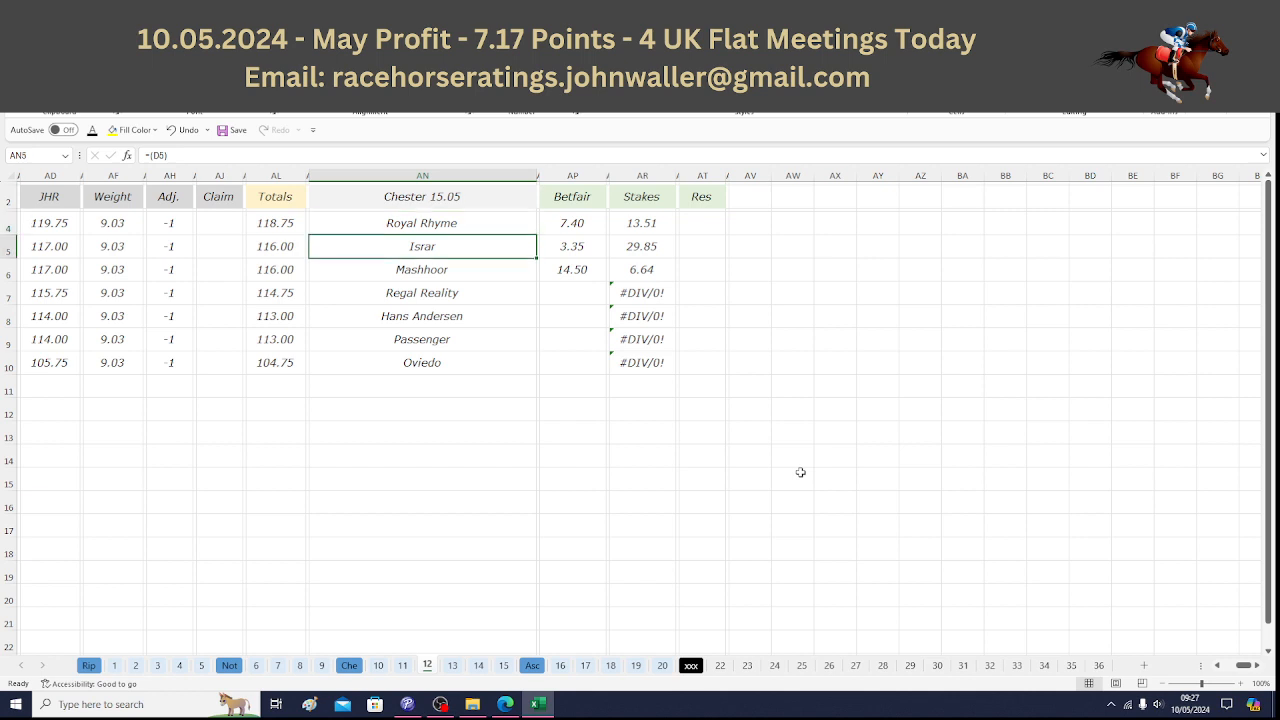
key("Down")
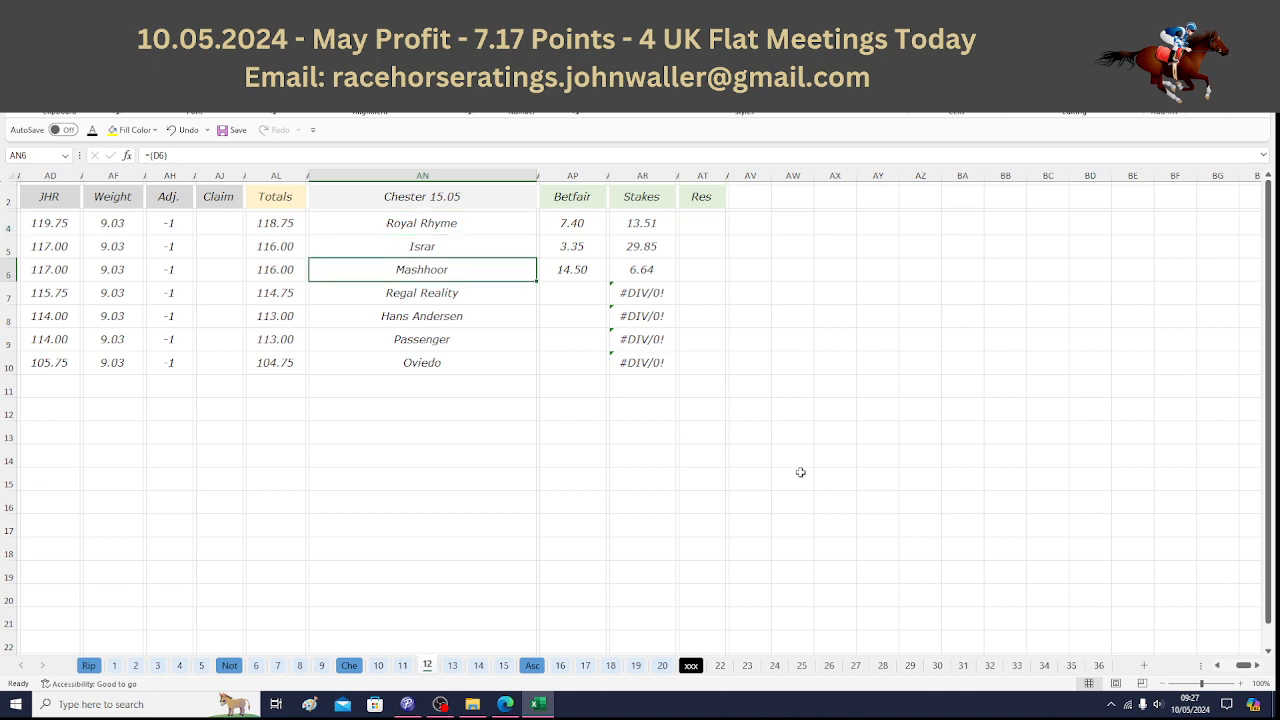
left_click(57, 202)
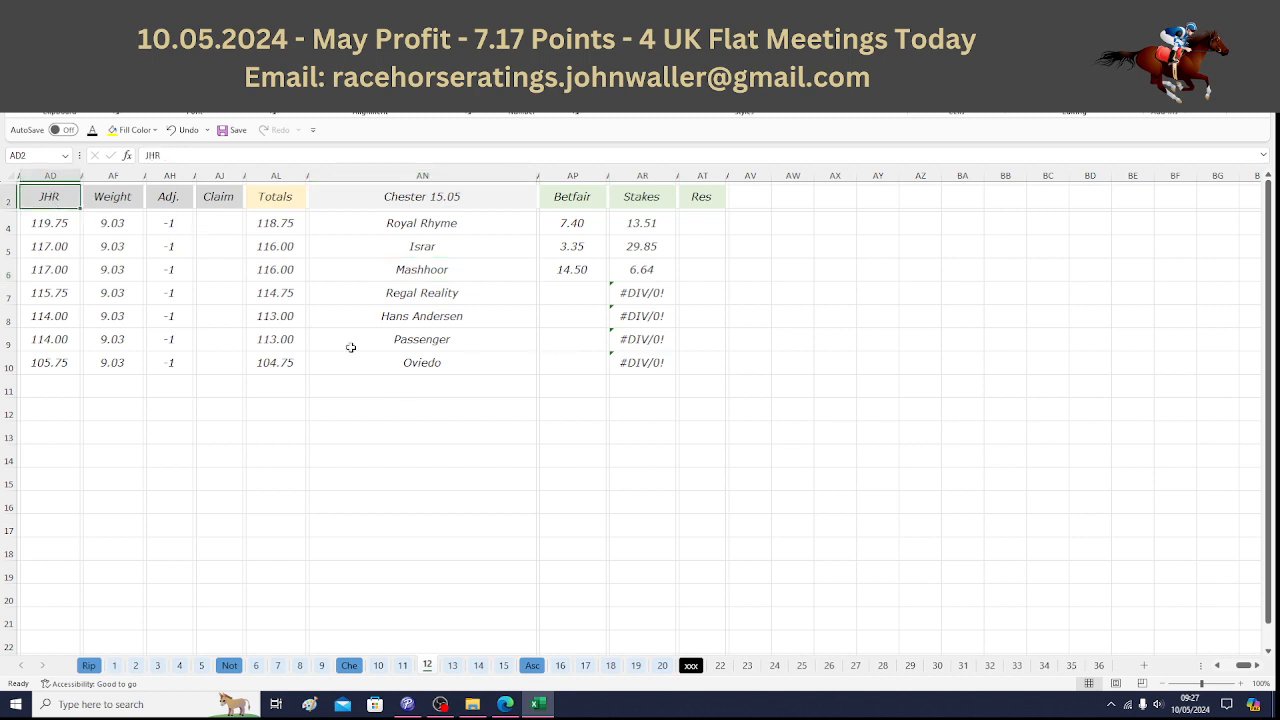
Select Zanndabad's Betfair cell in the Chester 15.40 sheet and look up the horse's back price in Matchbook's 15:40 market.
left_click(452, 665)
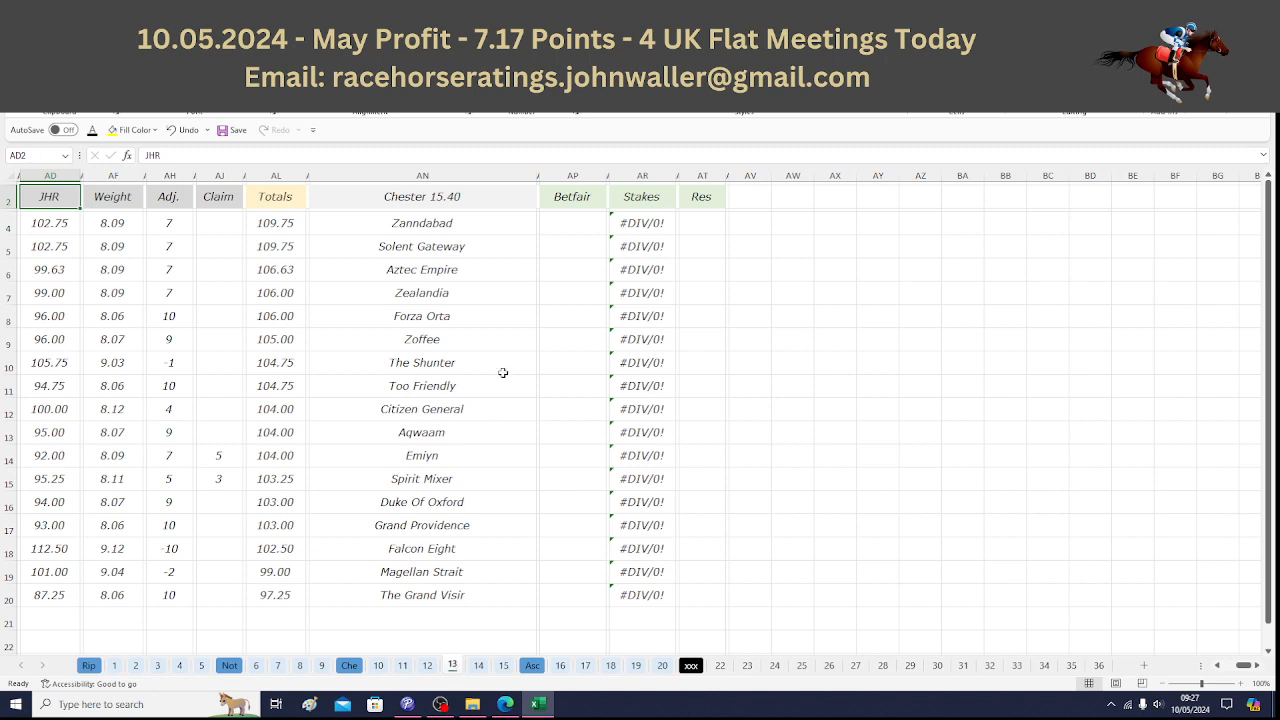
left_click(567, 226)
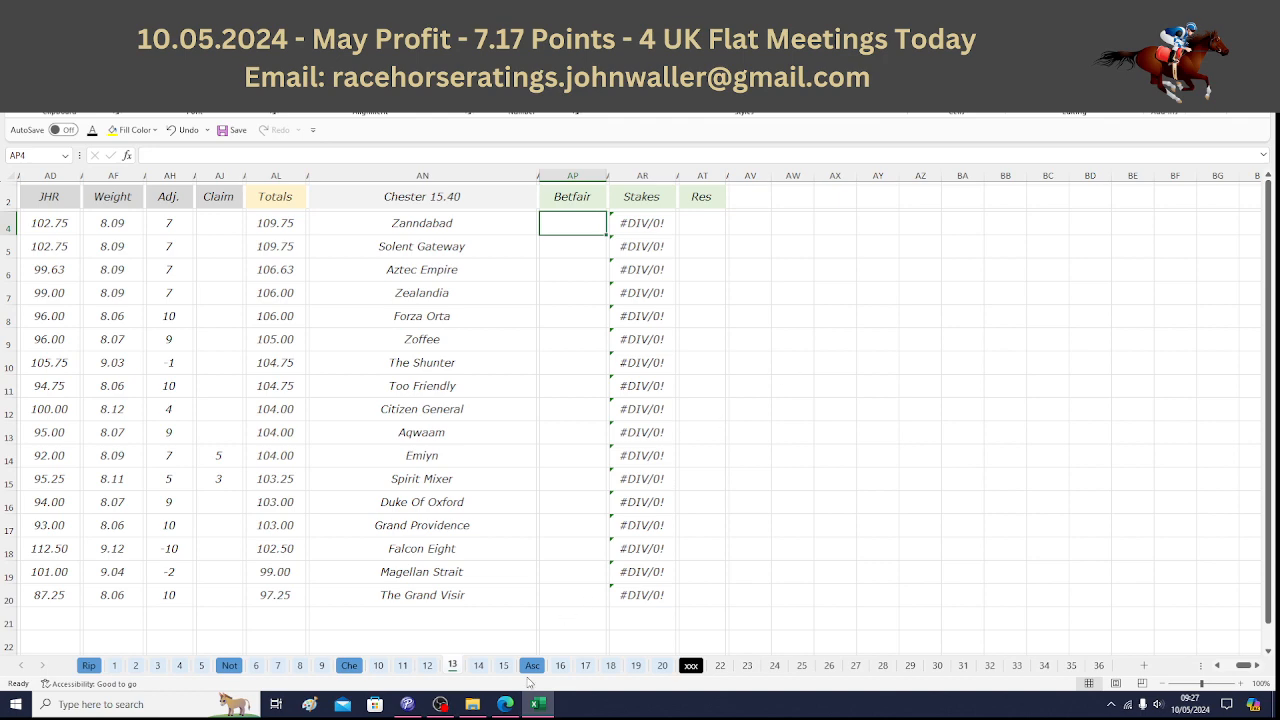
left_click(505, 704)
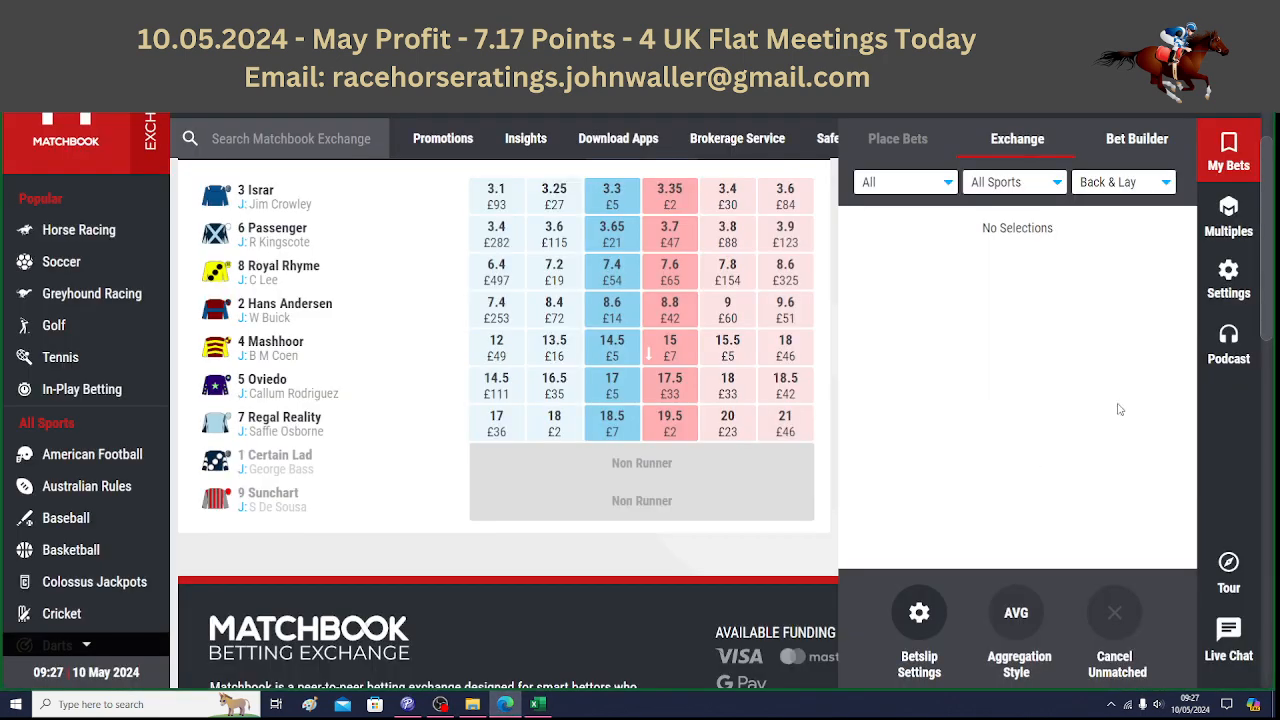
scroll(1268, 290, "up", 5)
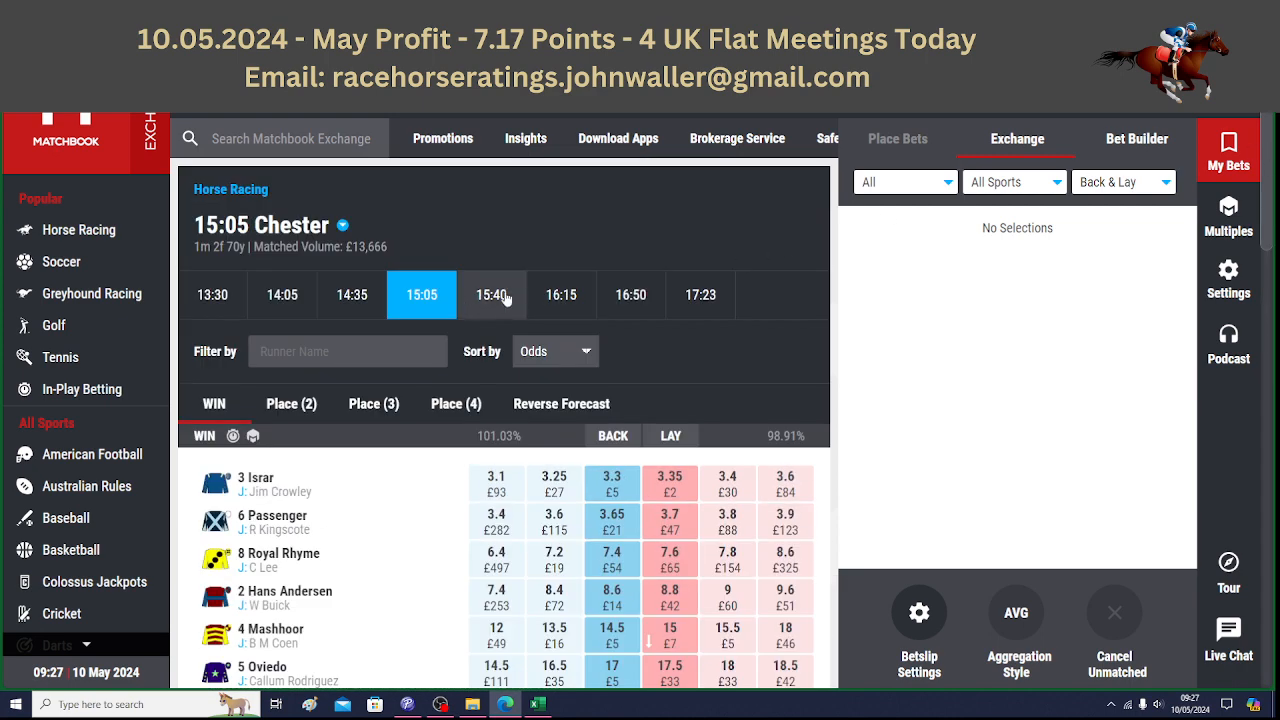
left_click(483, 298)
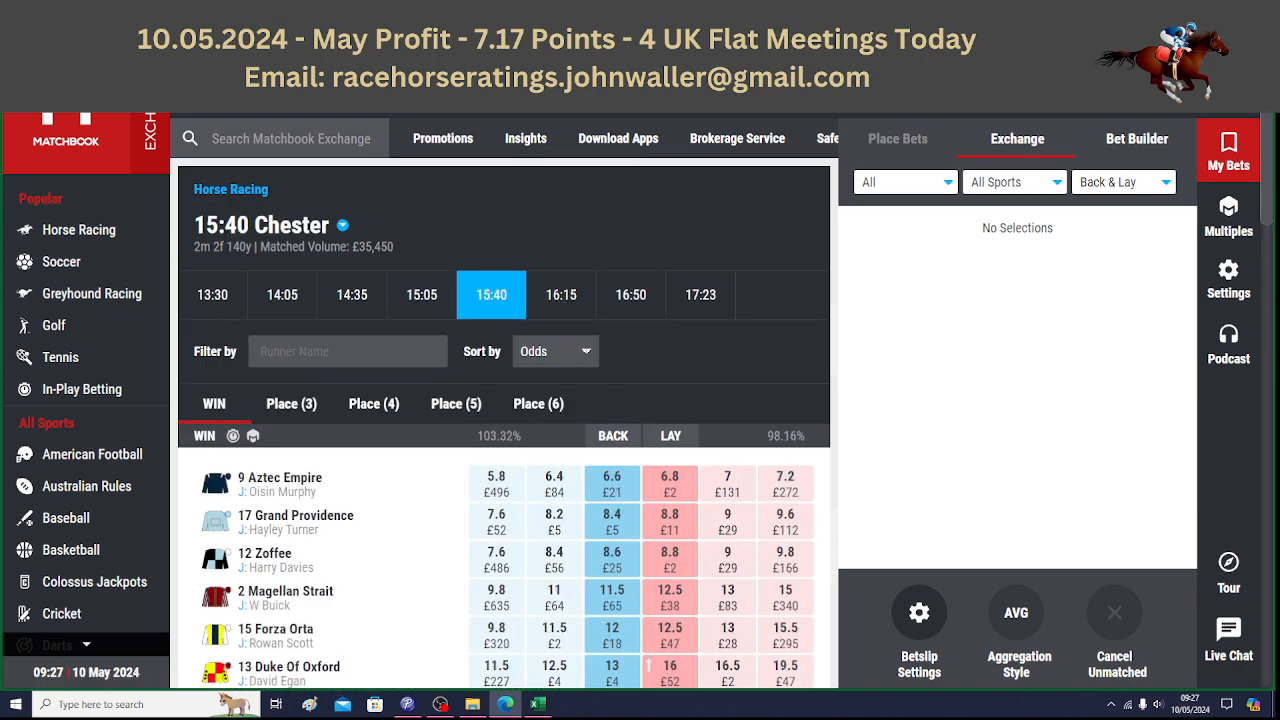
scroll(505, 420, "down", 3)
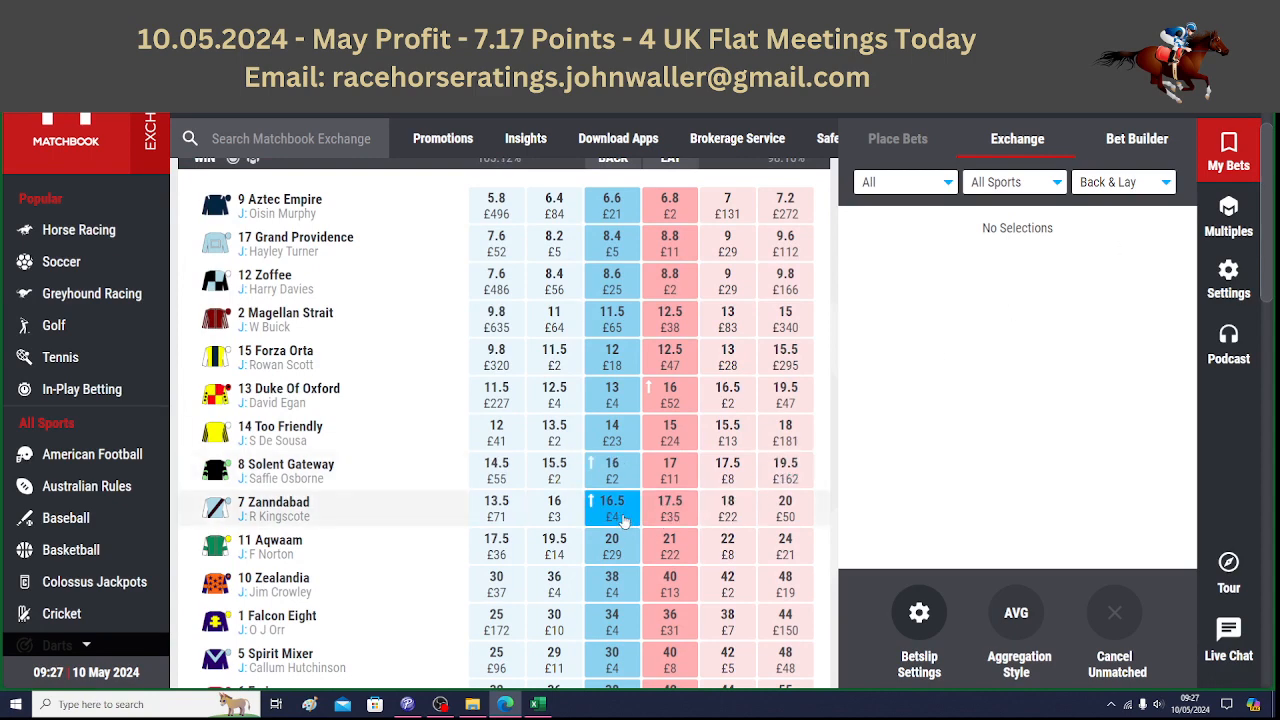
Enter 16.5 as Zanndabad's Betfair price in the Chester 15.40 sheet in Excel.
left_click(538, 704)
type("1")
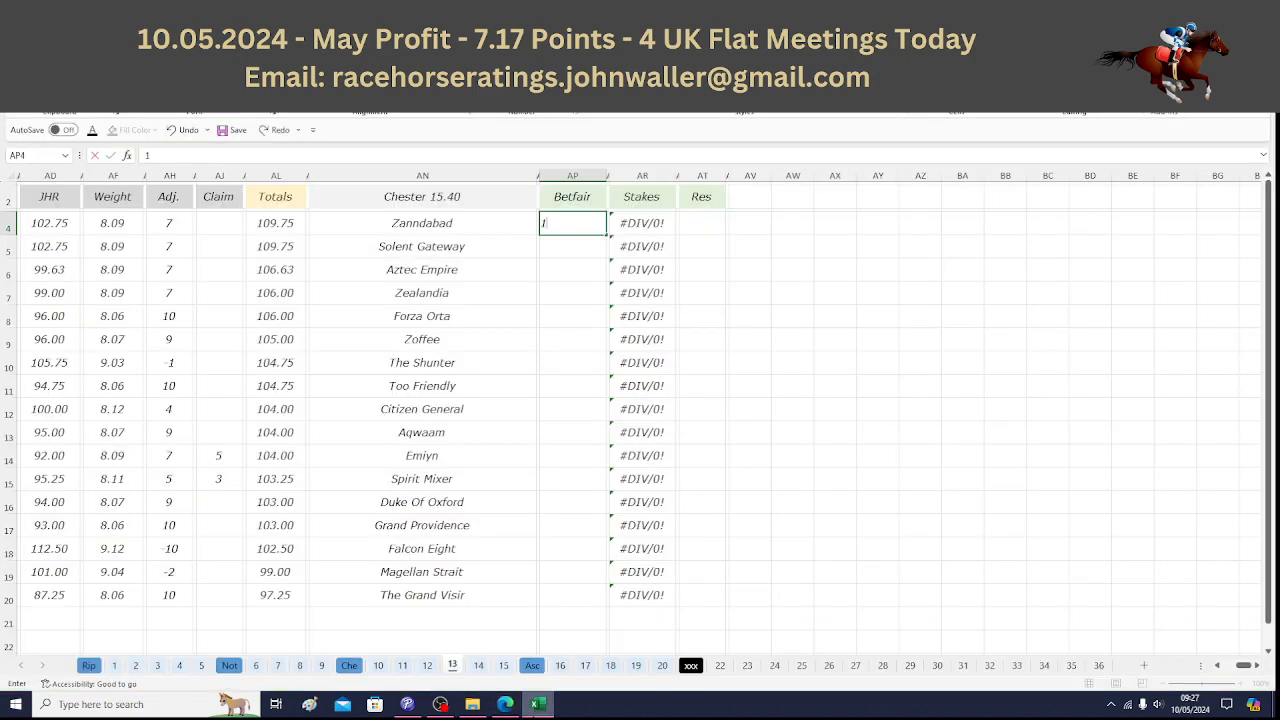
type("6.5")
key("Return")
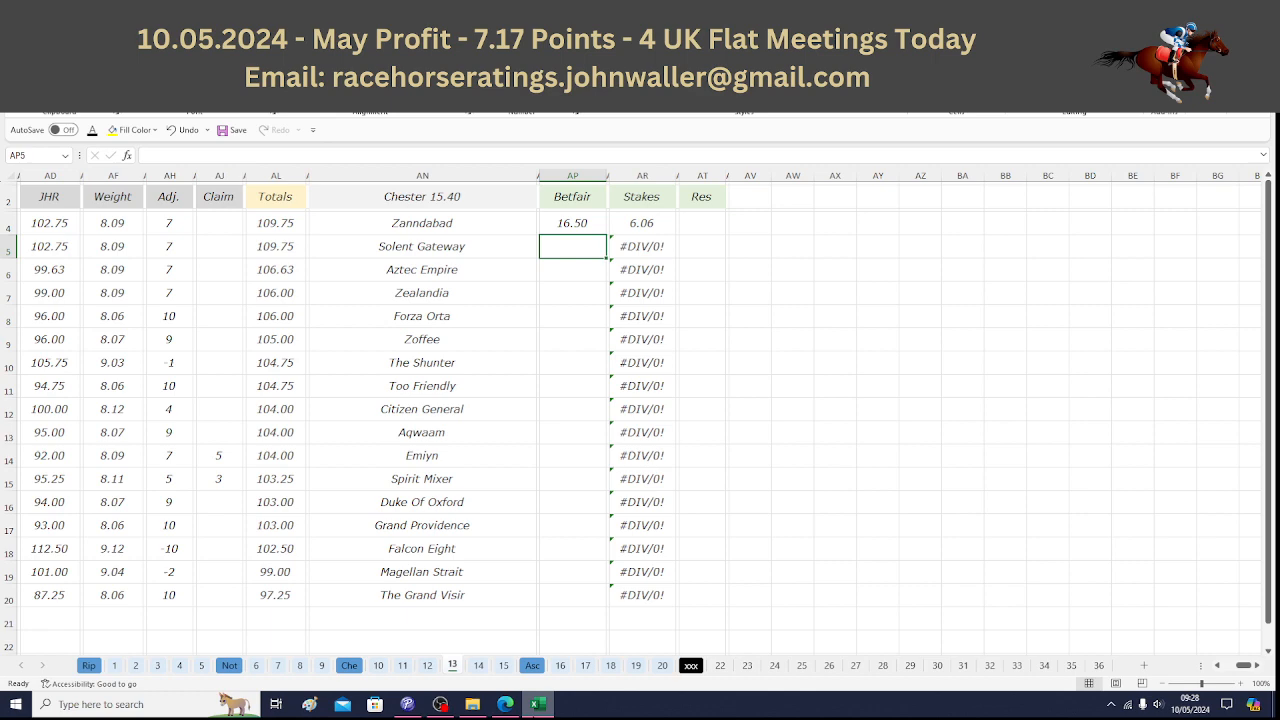
Look up Solent Gateway's back price on Matchbook and enter 16 as the horse's Betfair price in the Chester 15.40 Excel sheet.
left_click(506, 704)
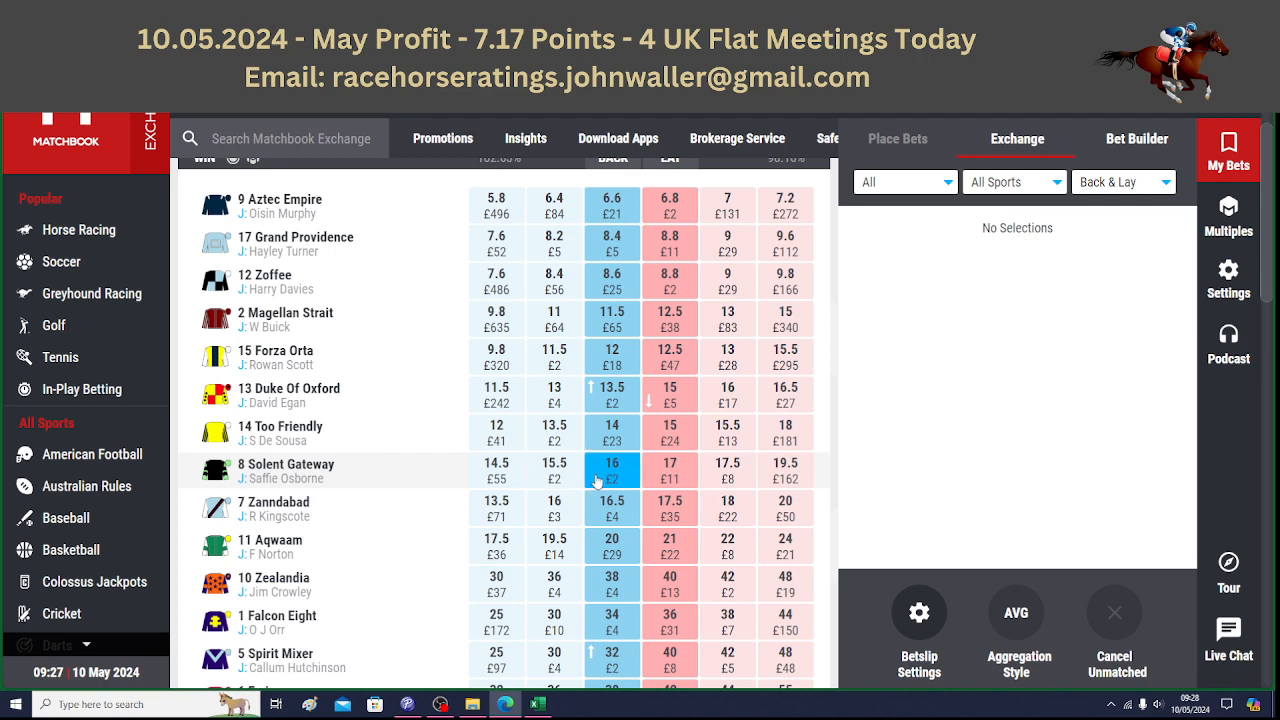
left_click(538, 704)
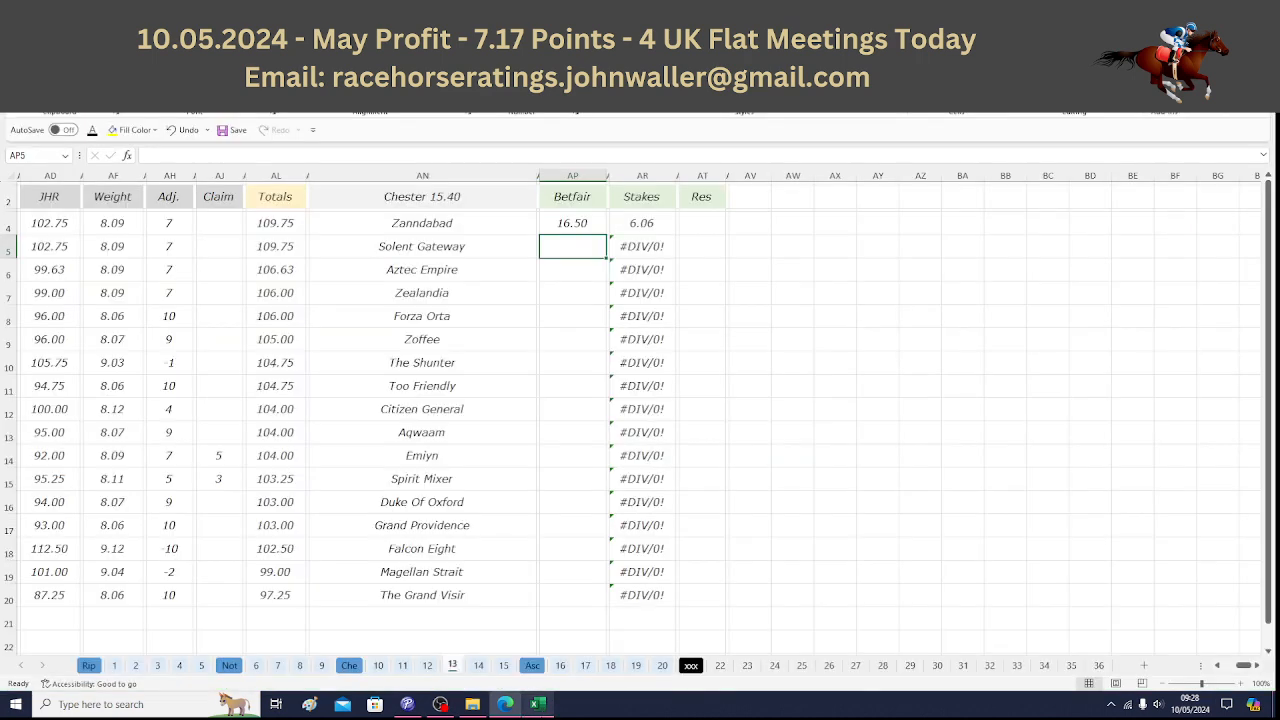
type("16")
key("Return")
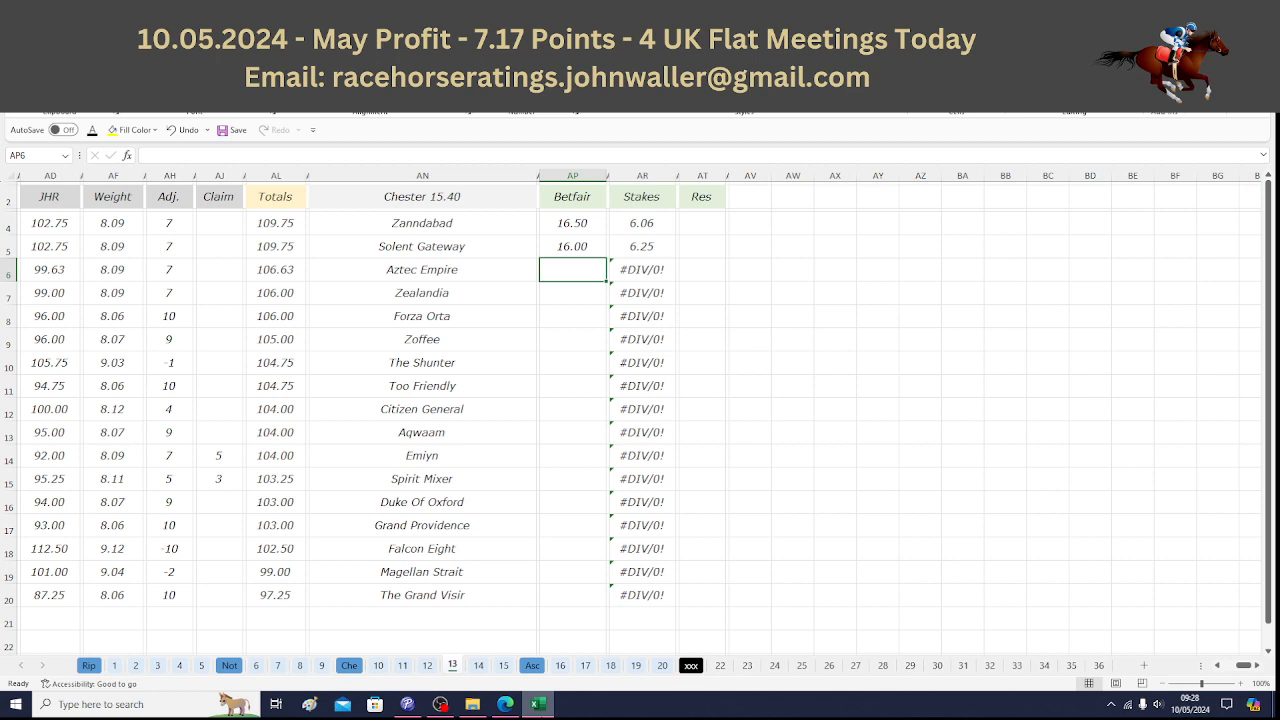
Look up Aztec Empire's back price on Matchbook and enter 6.6 as the horse's Betfair price in the Chester 15.40 Excel sheet.
left_click(508, 705)
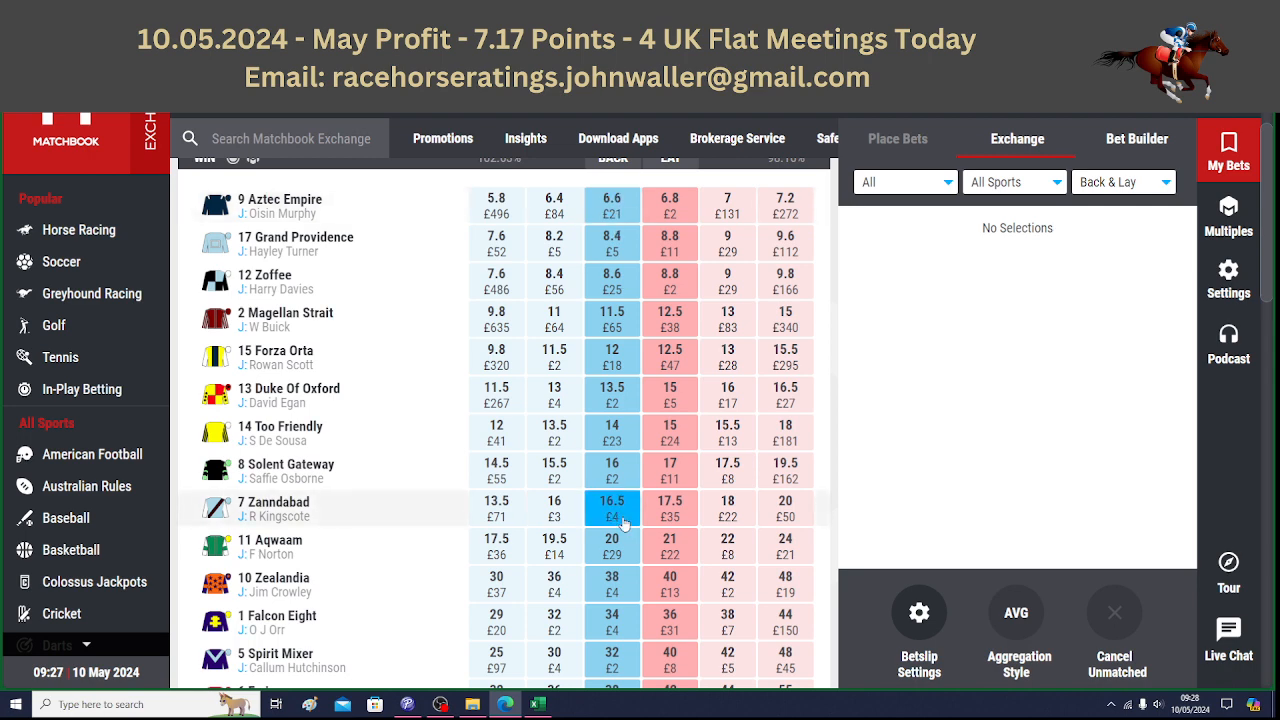
left_click(538, 705)
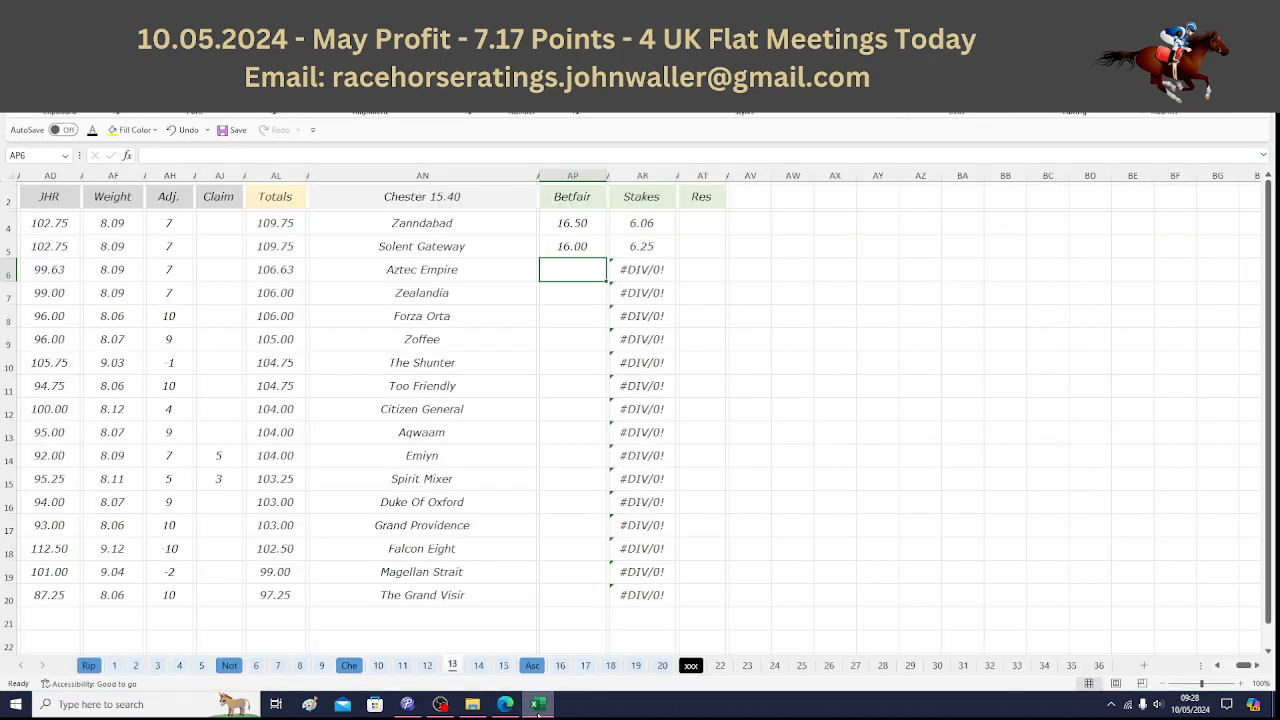
type("6.6")
key("Return")
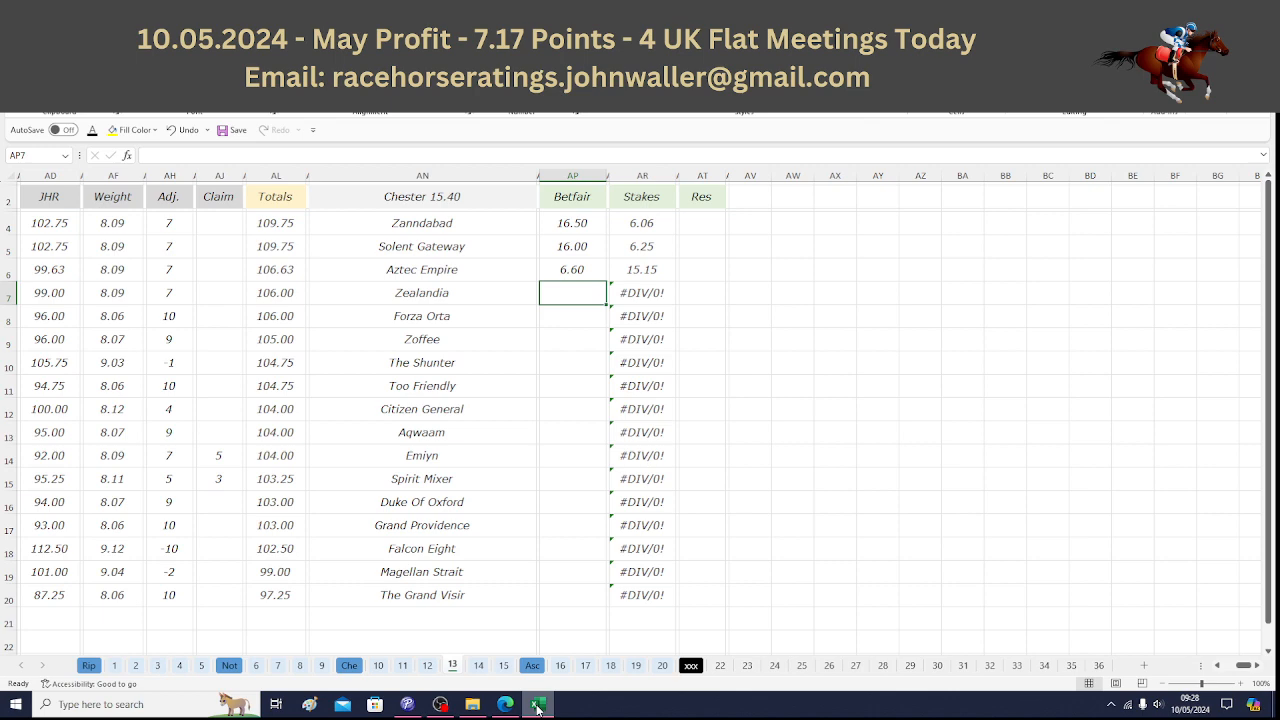
Look up Zealandia's back price on Matchbook and enter 38 as the horse's Betfair price in the Chester 15.40 Excel sheet.
left_click(538, 707)
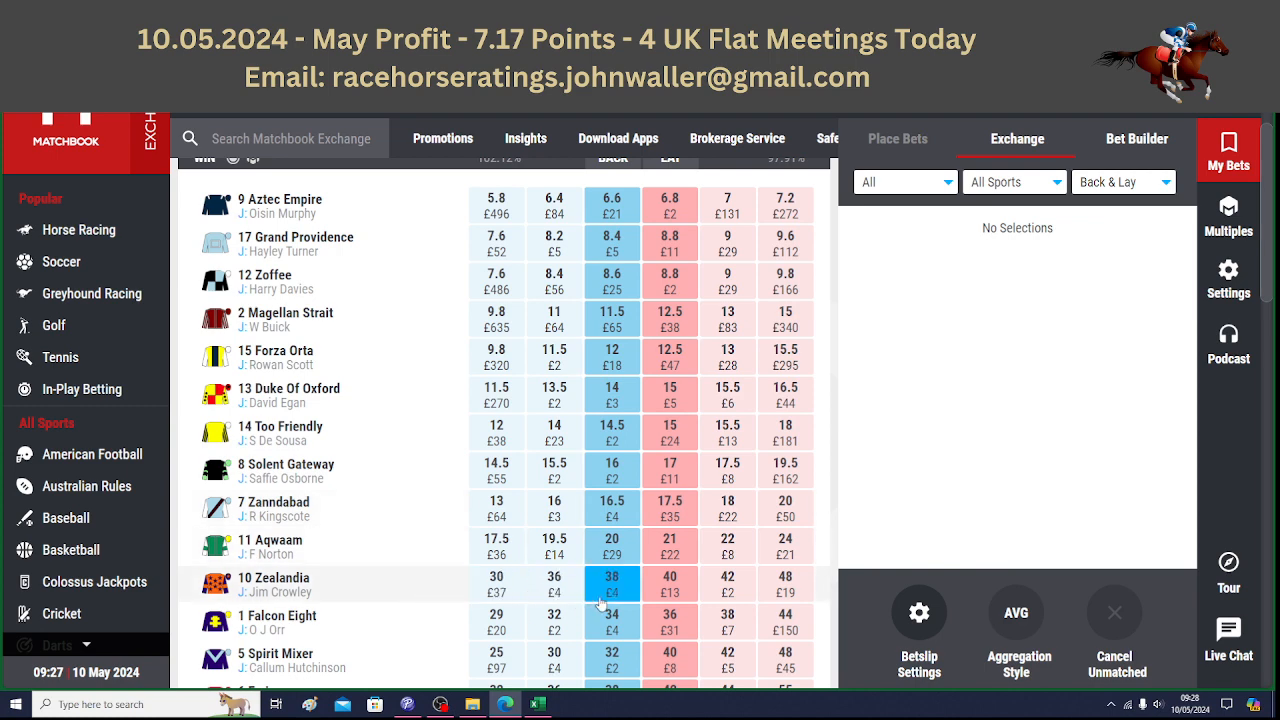
left_click(538, 704)
type("38")
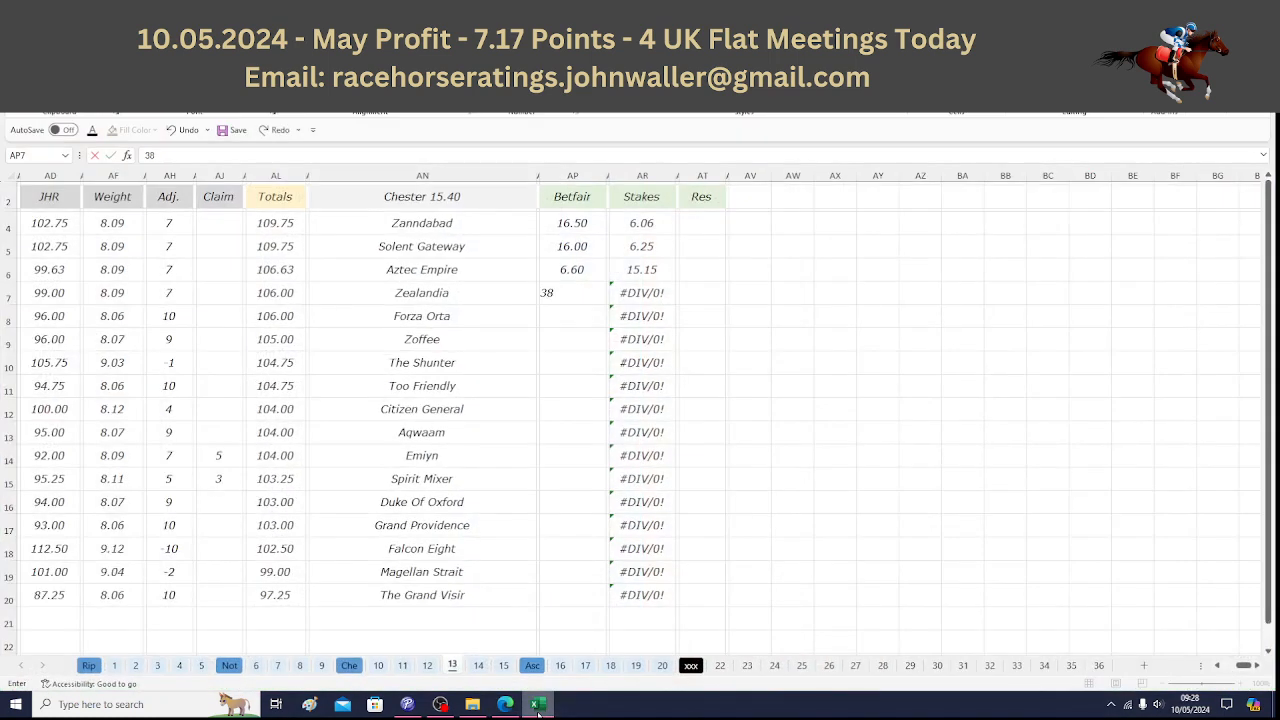
key("Return")
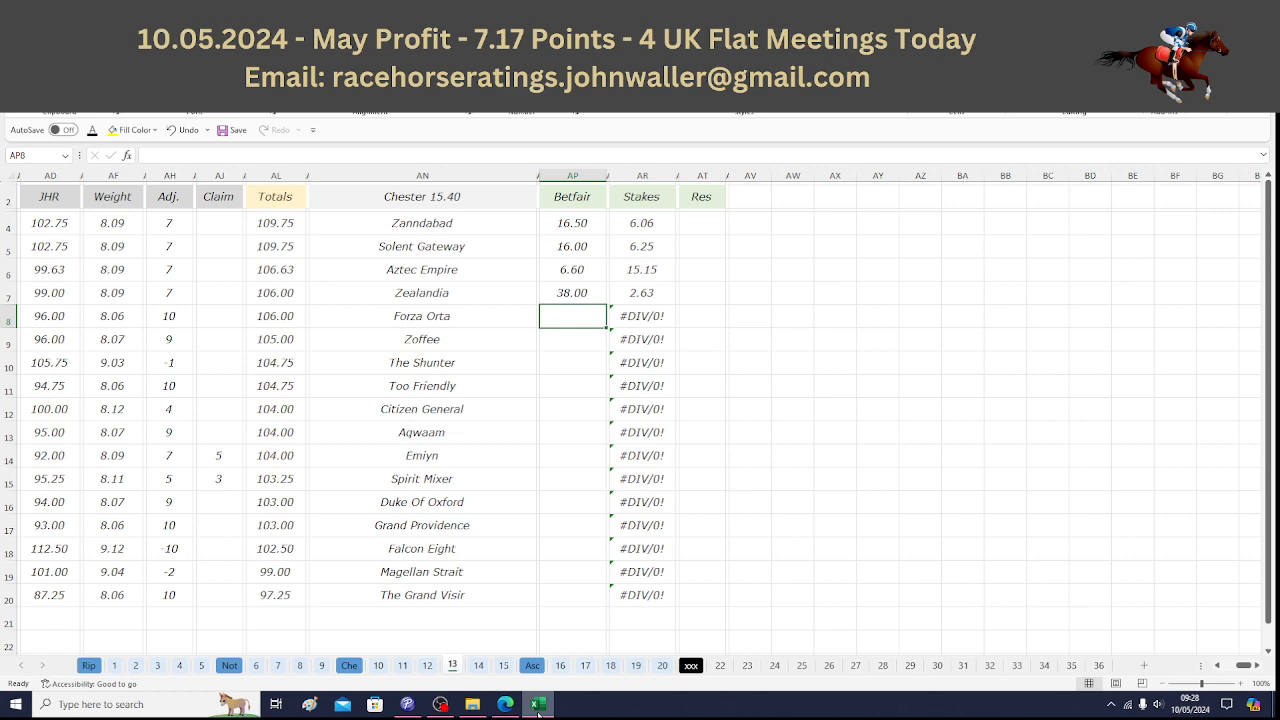
Look up Forza Orta's back price on Matchbook, enter 12 as its Betfair price in Excel, and check the first five horses' combined stakes.
left_click(506, 705)
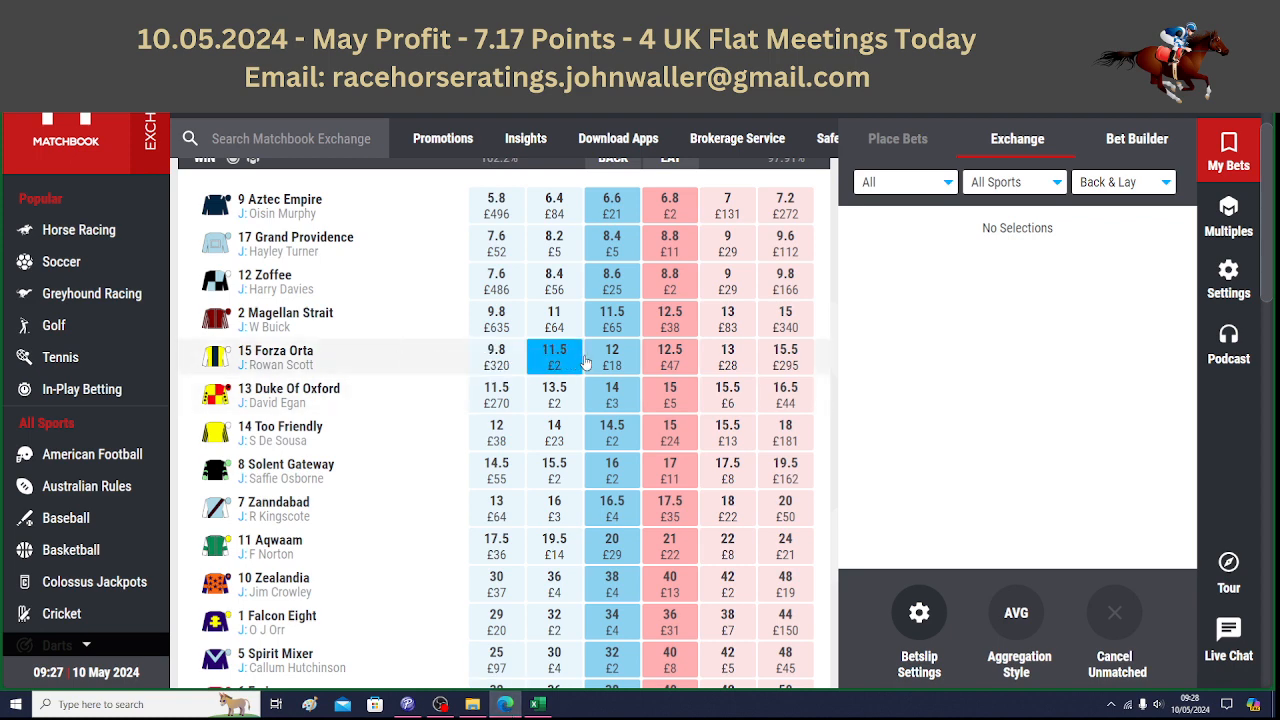
left_click(537, 704)
type("12")
key("Return")
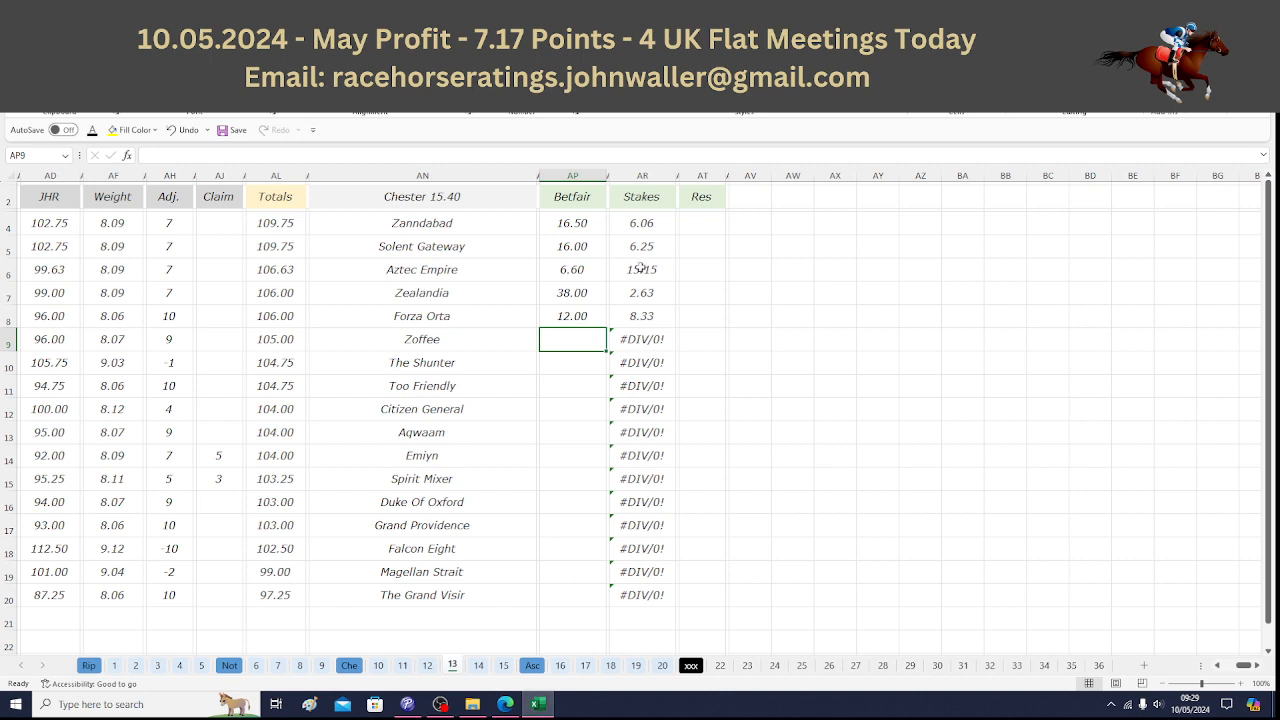
left_click_drag(636, 228, 637, 307)
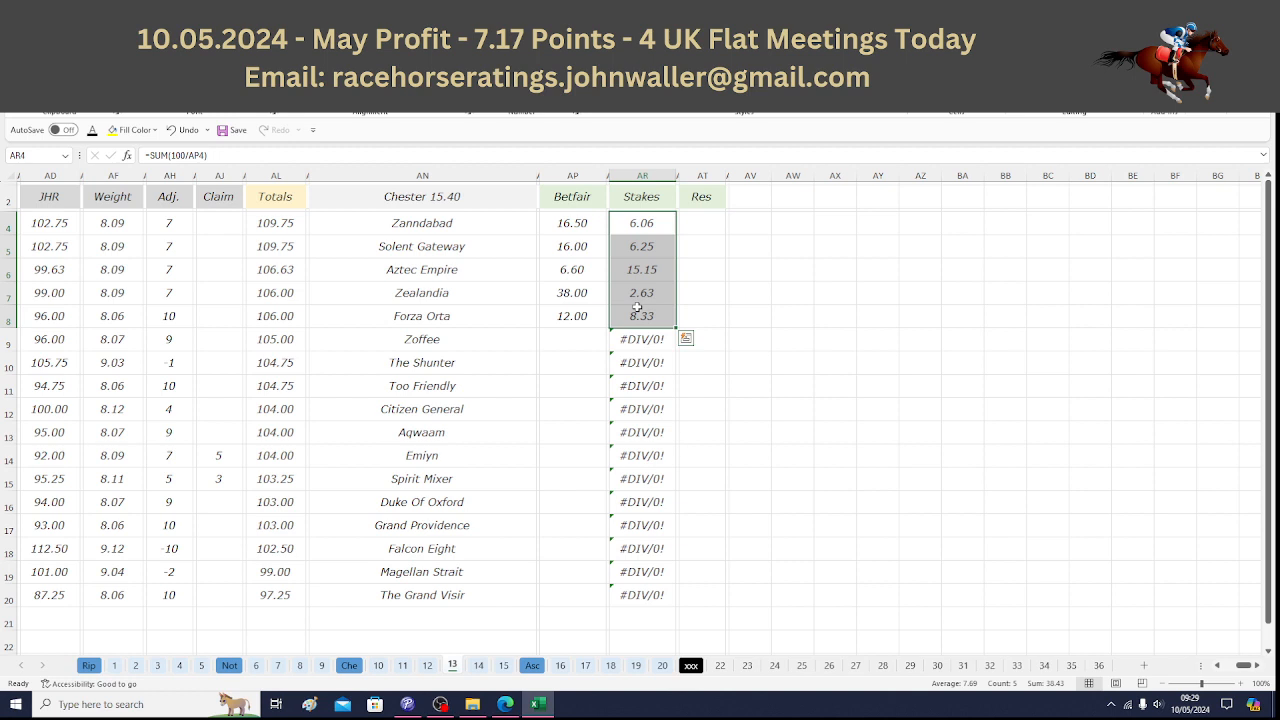
Look up Zoffee's back price on Matchbook and enter 8.6 as the horse's Betfair price in the Chester 15.40 Excel sheet.
left_click(566, 336)
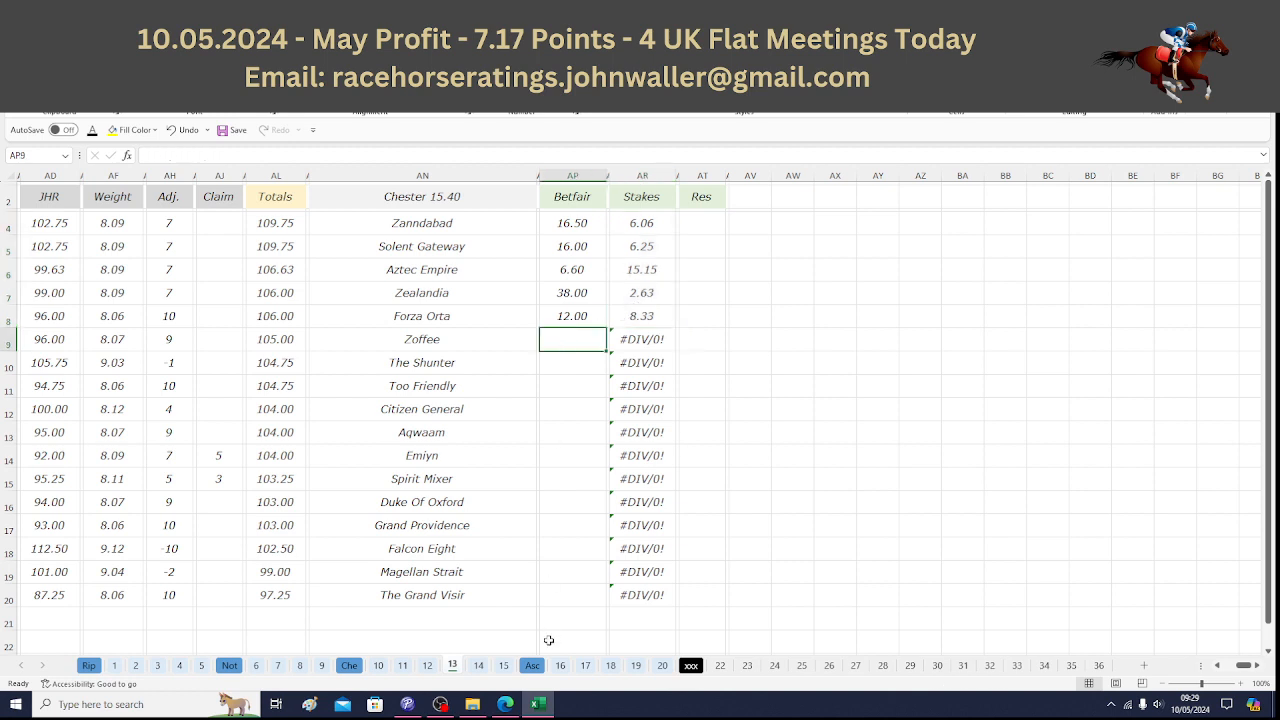
left_click(508, 705)
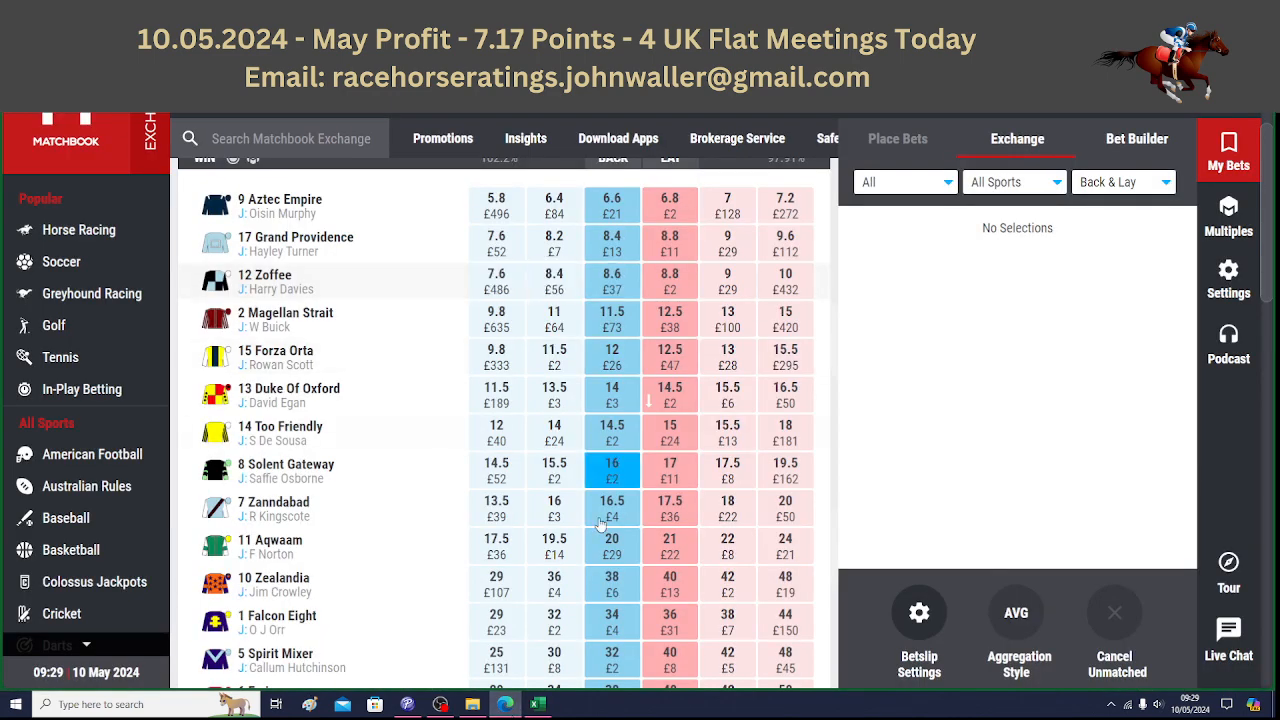
left_click(540, 705)
type("8.6")
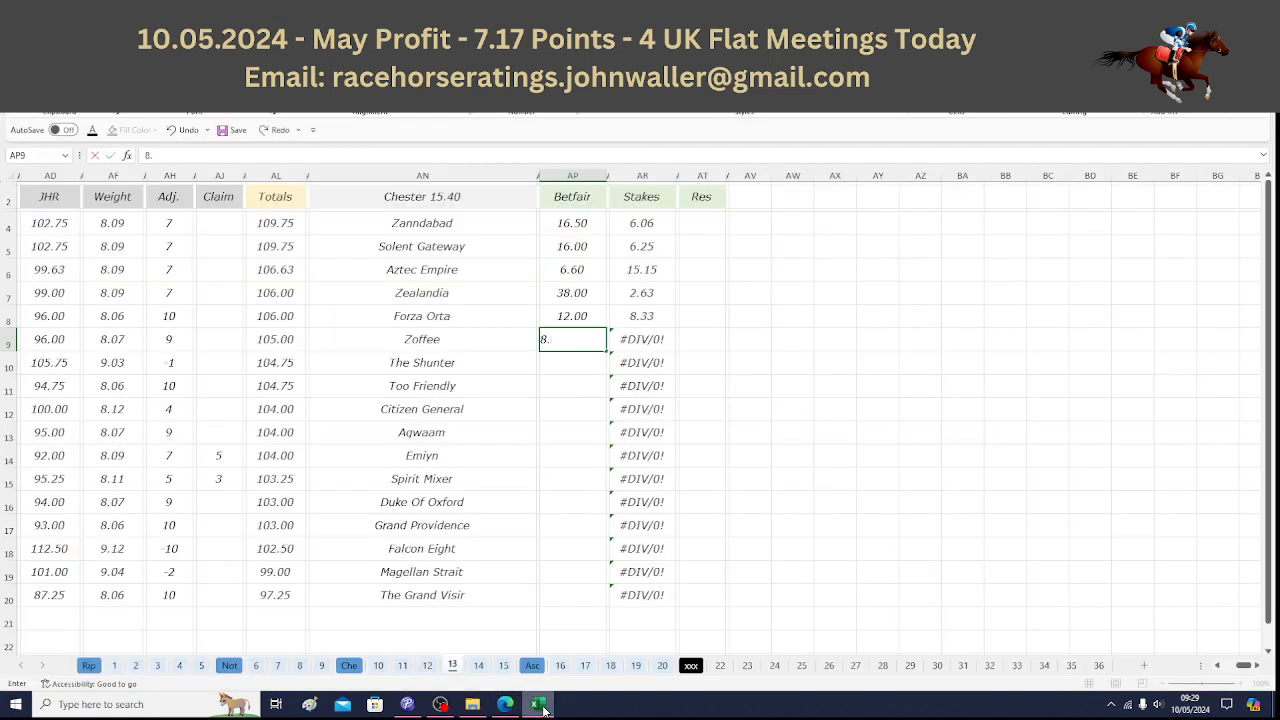
key("Return")
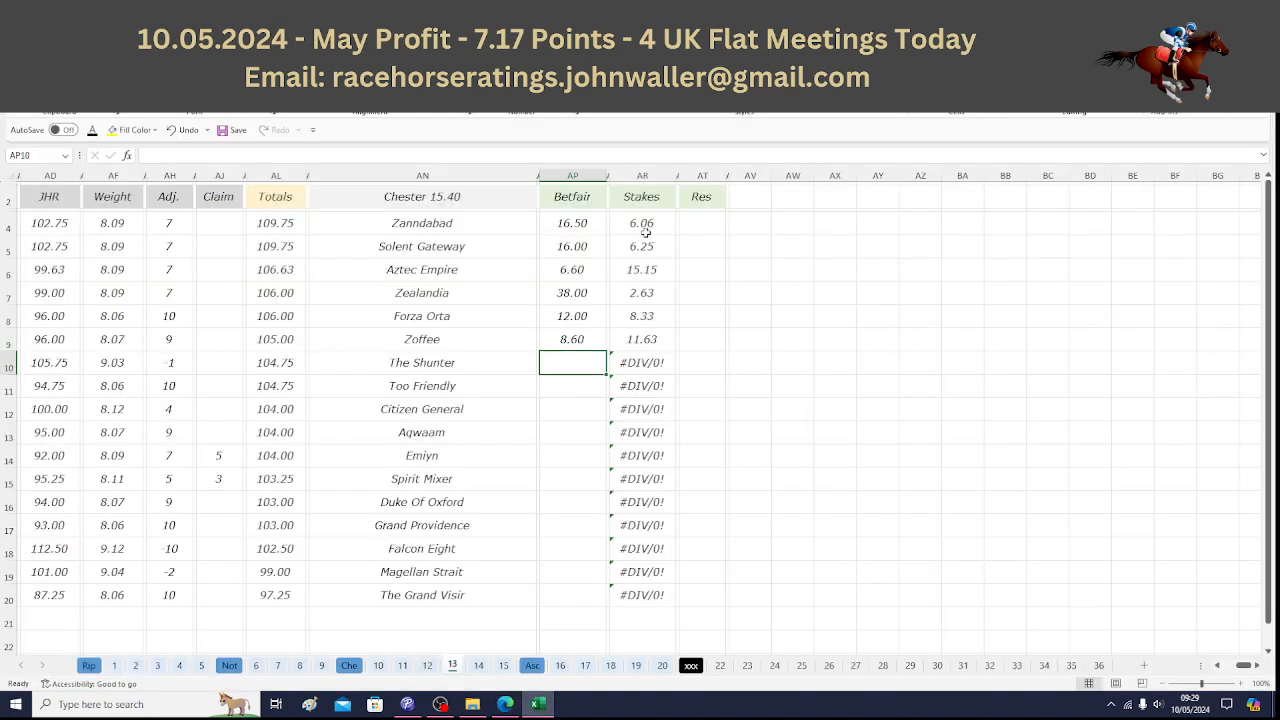
Total the stakes of the five horses above Zoffee and overwrite Zoffee's stake with 11.57.
left_click_drag(645, 226, 641, 318)
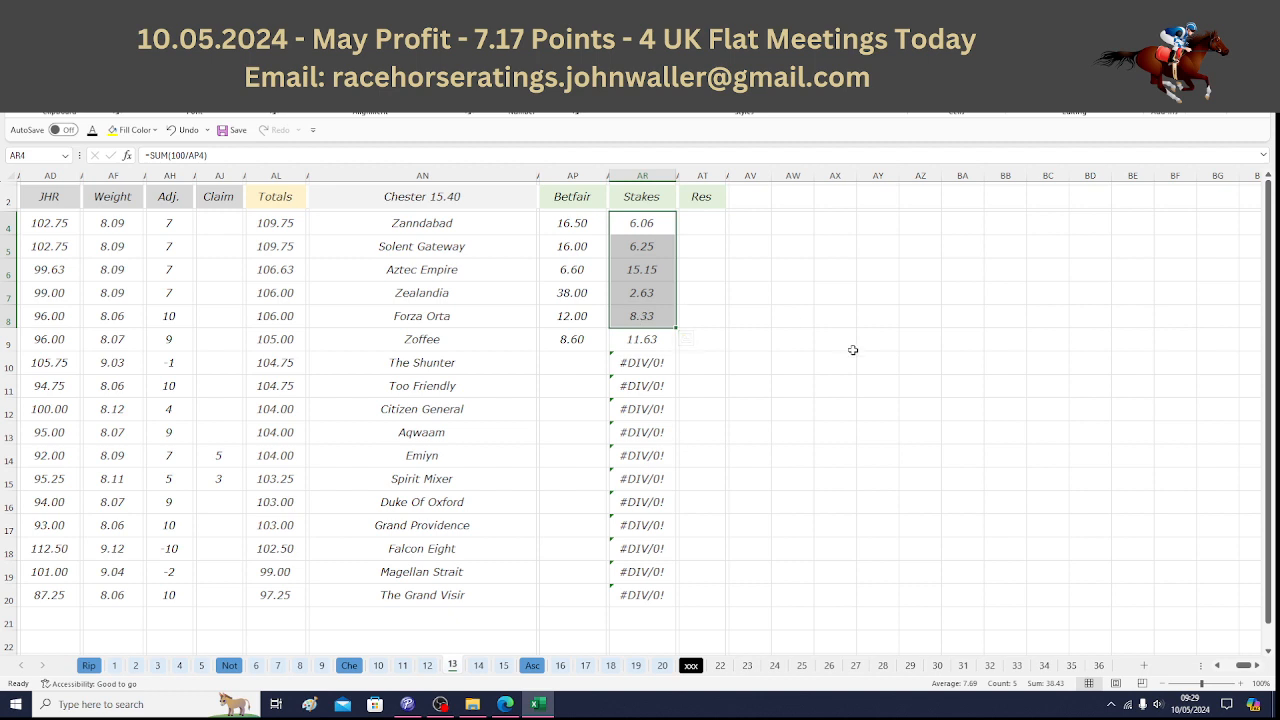
left_click(640, 338)
key("F2")
type("11.57")
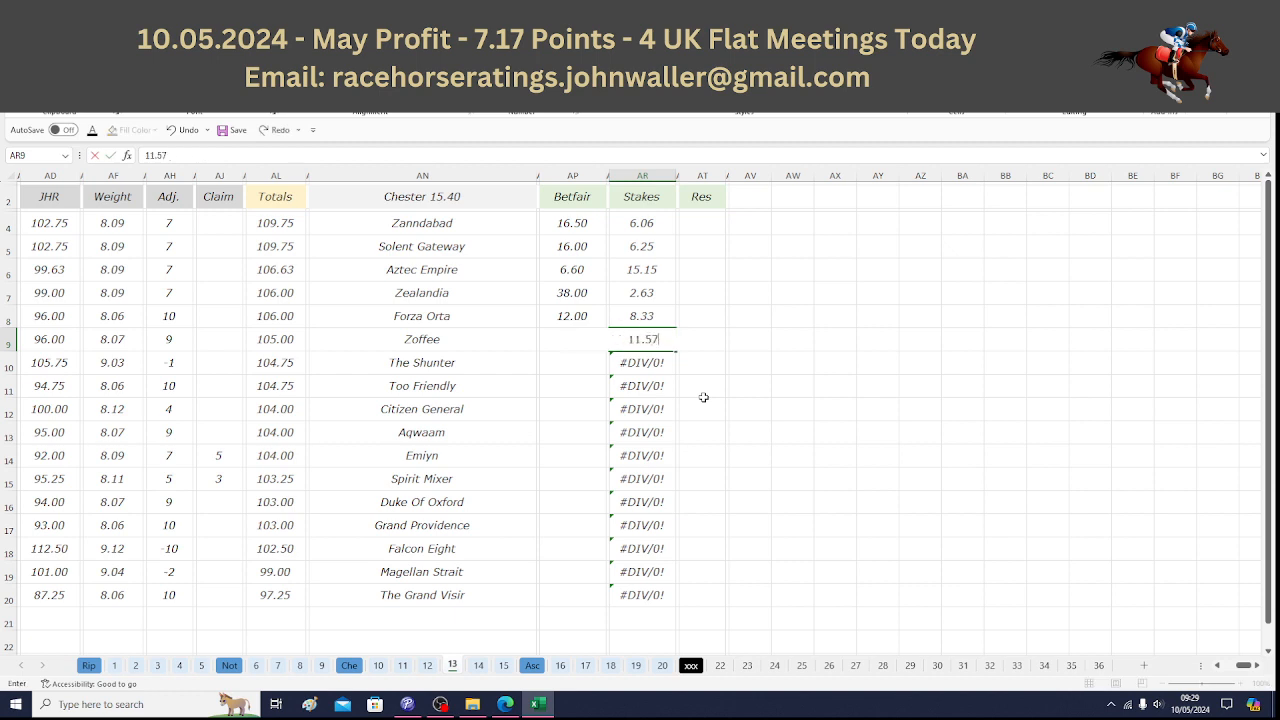
key("Return")
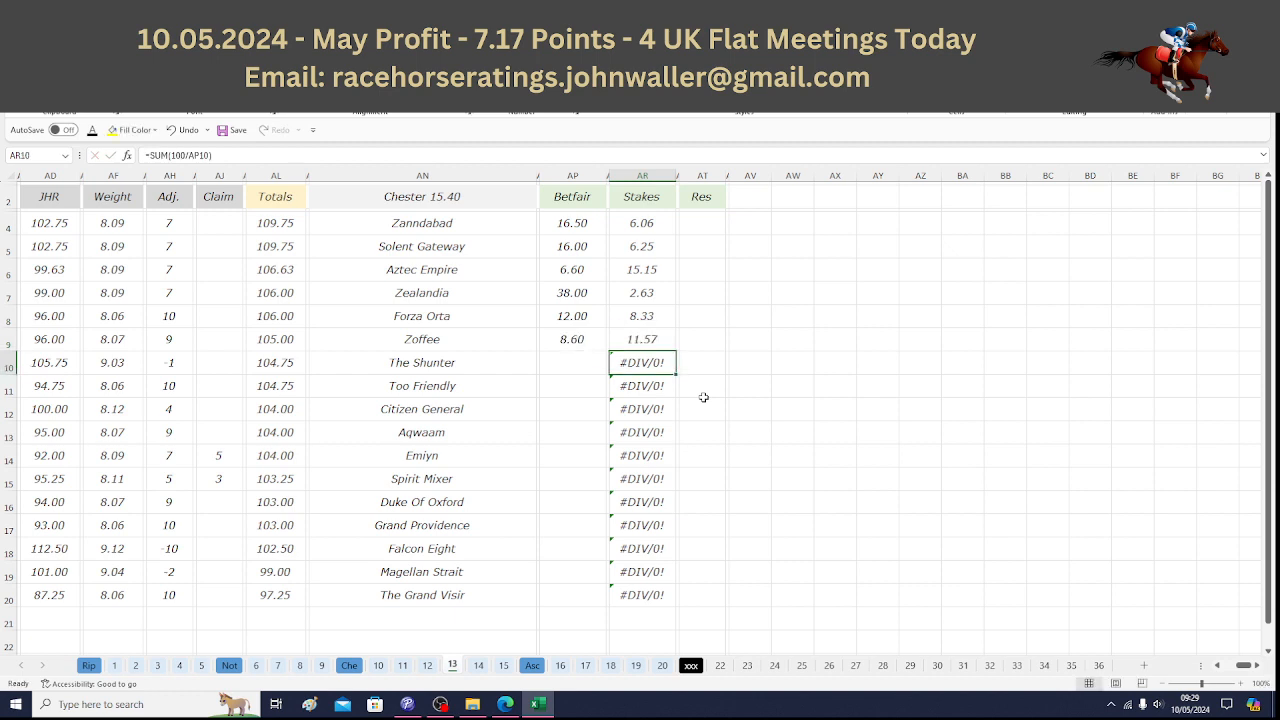
Review the six priced Chester 15.40 selections one by one, from Zanndabad down to Zoffee.
key("Left")
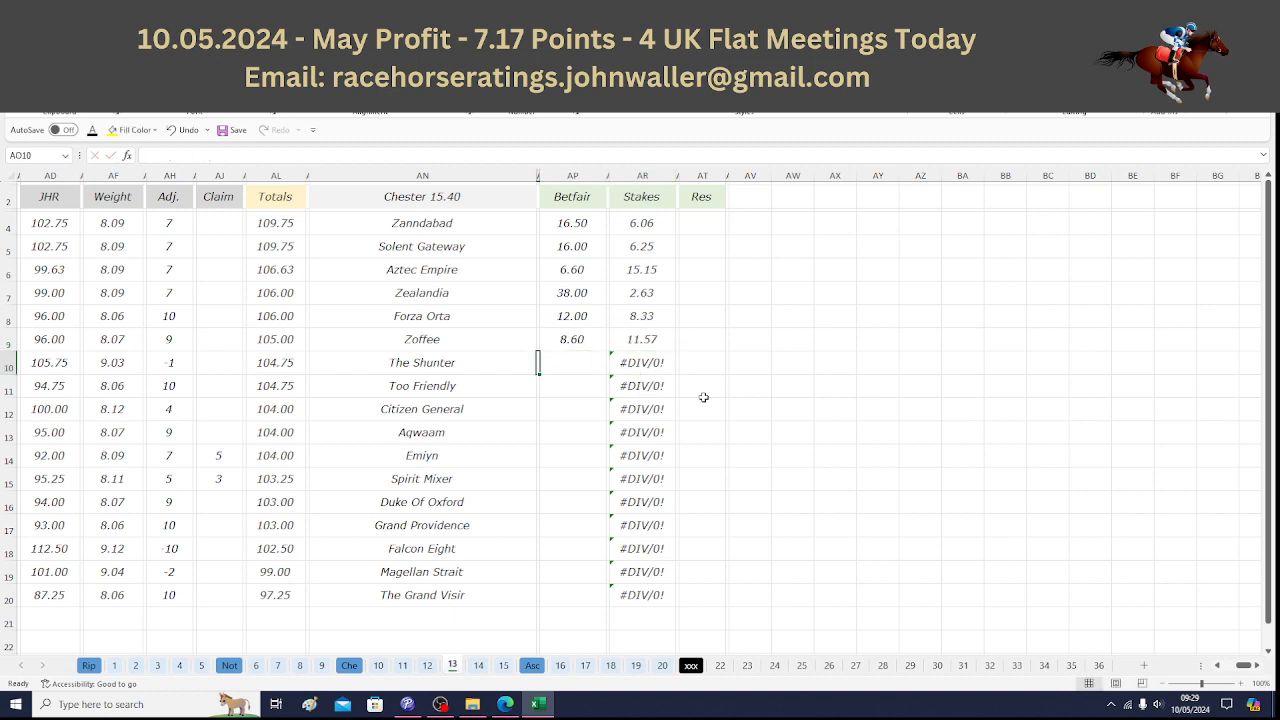
key("Left")
key("Up")
key("Up")
key("Up")
key("Up")
key("Up")
key("Up")
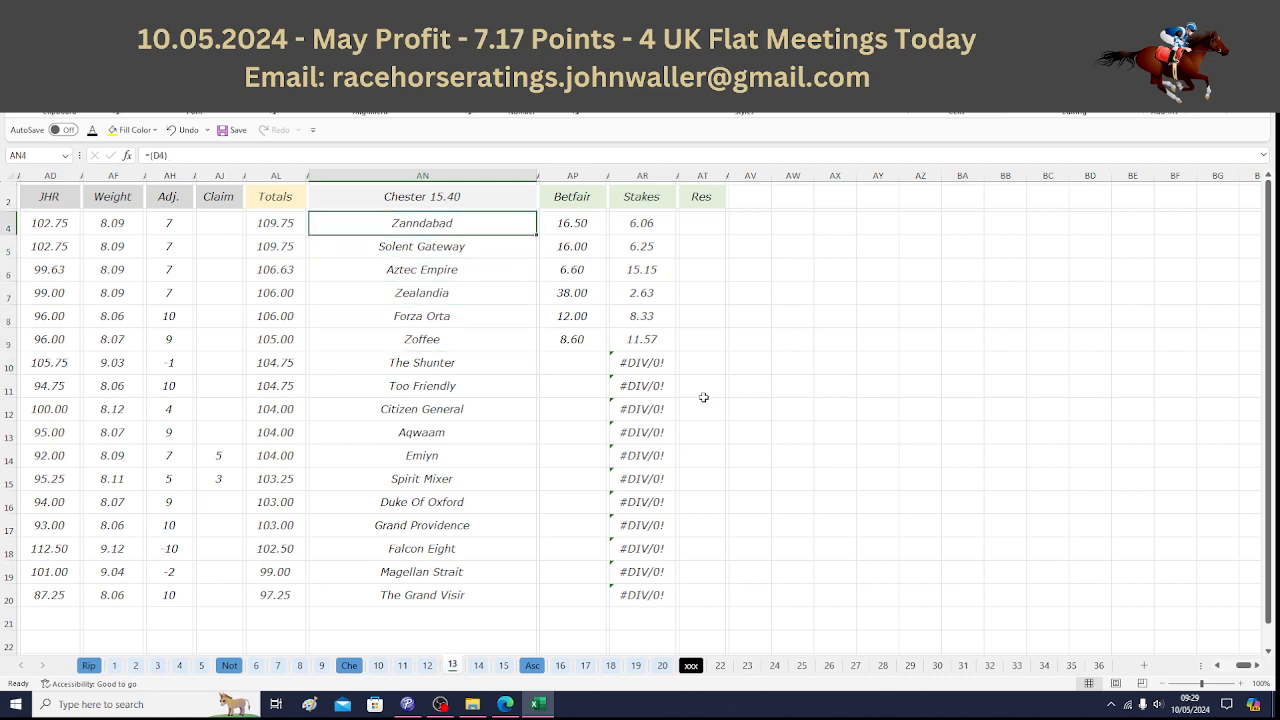
key("Down")
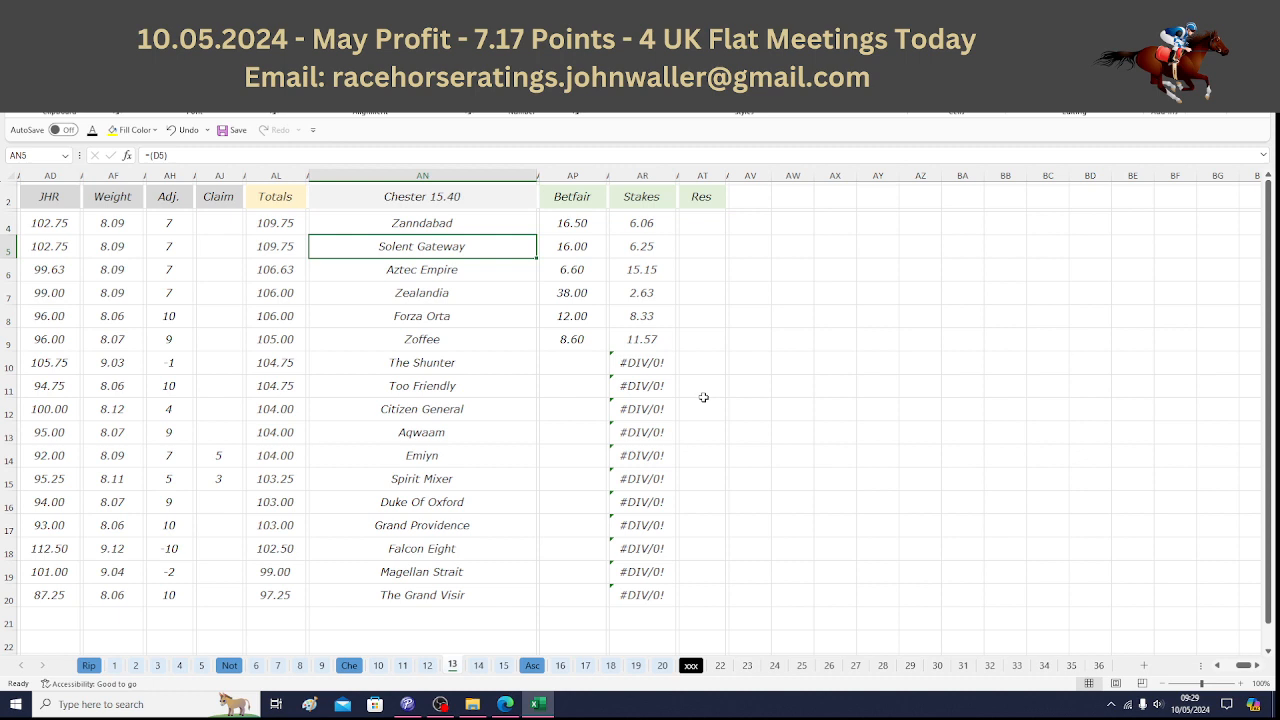
key("Down")
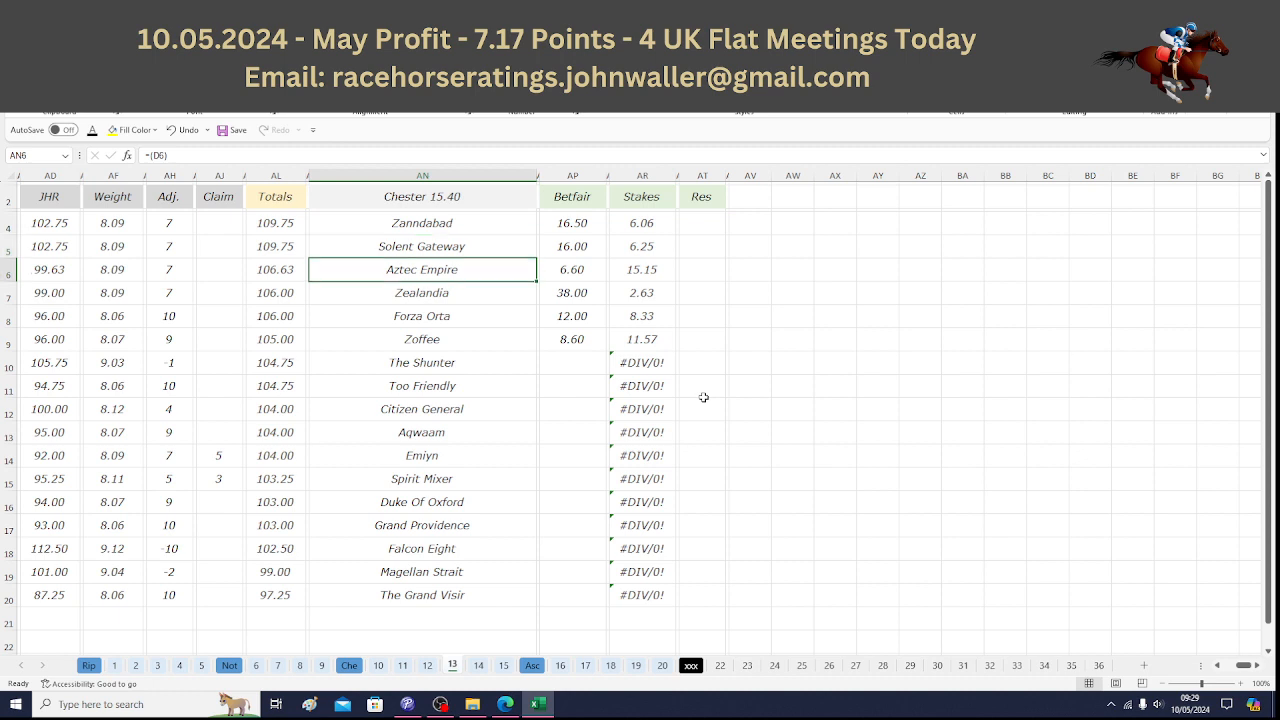
key("Down")
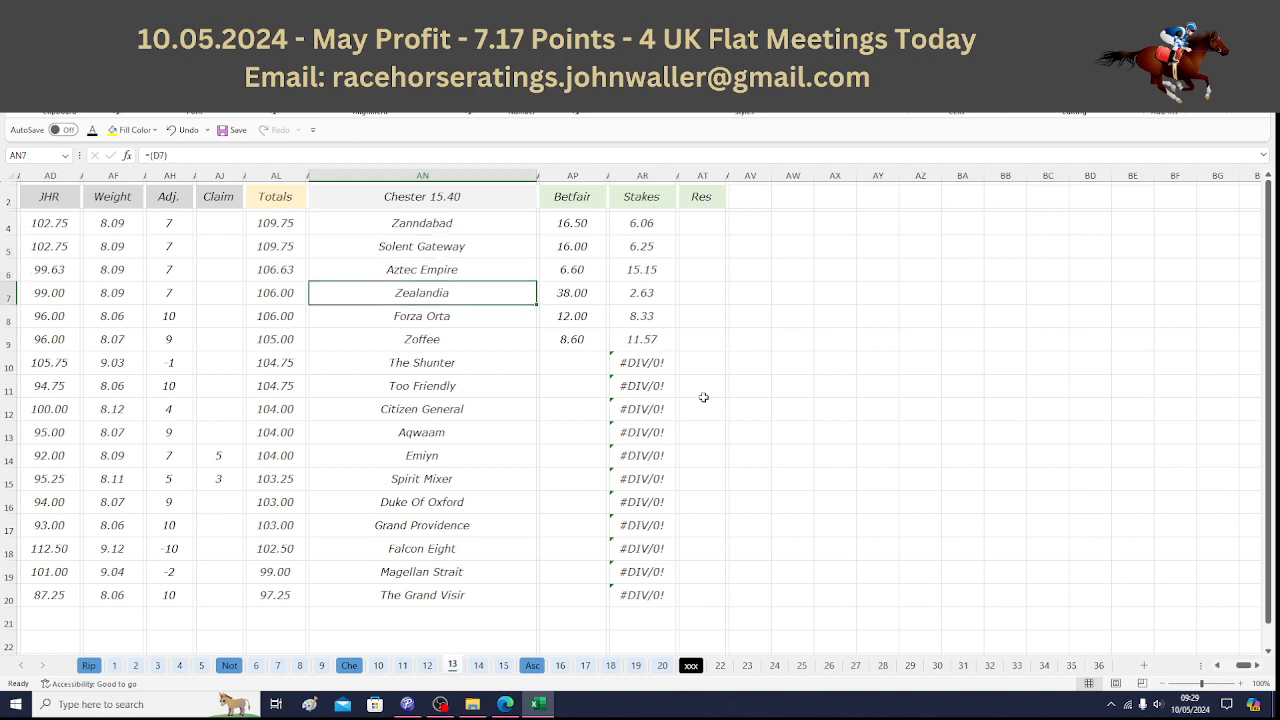
key("Down")
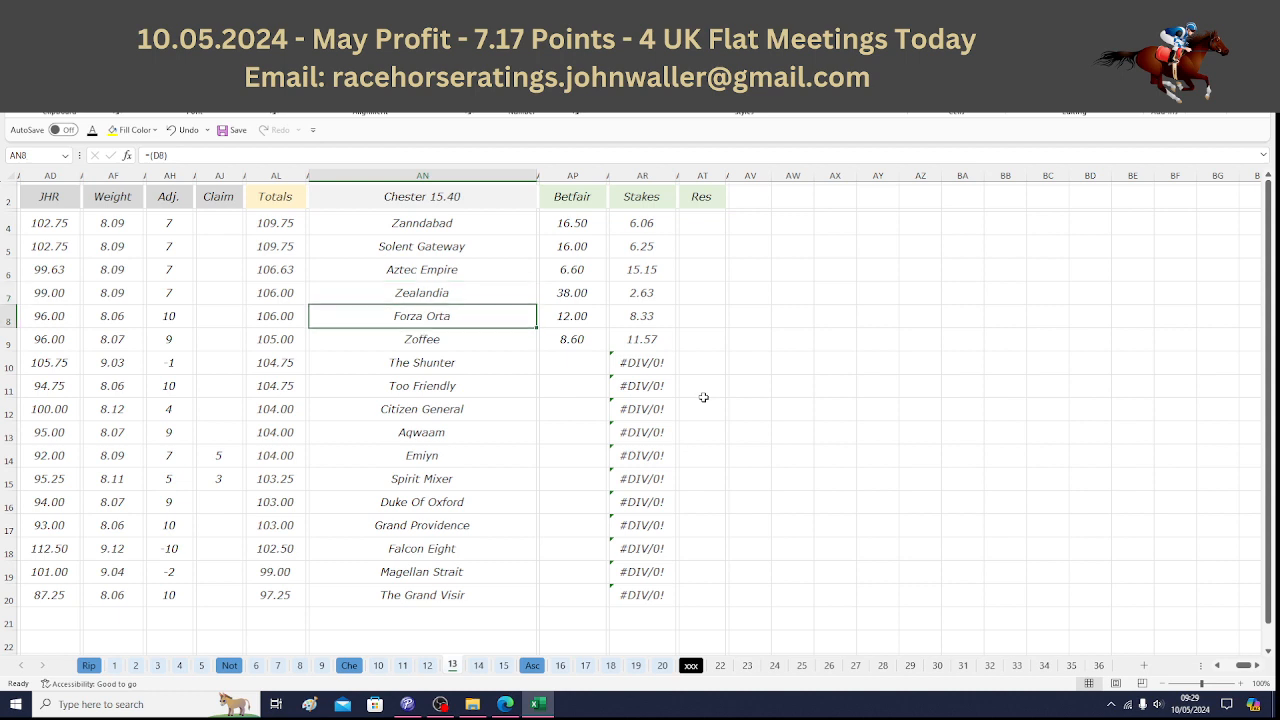
key("Down")
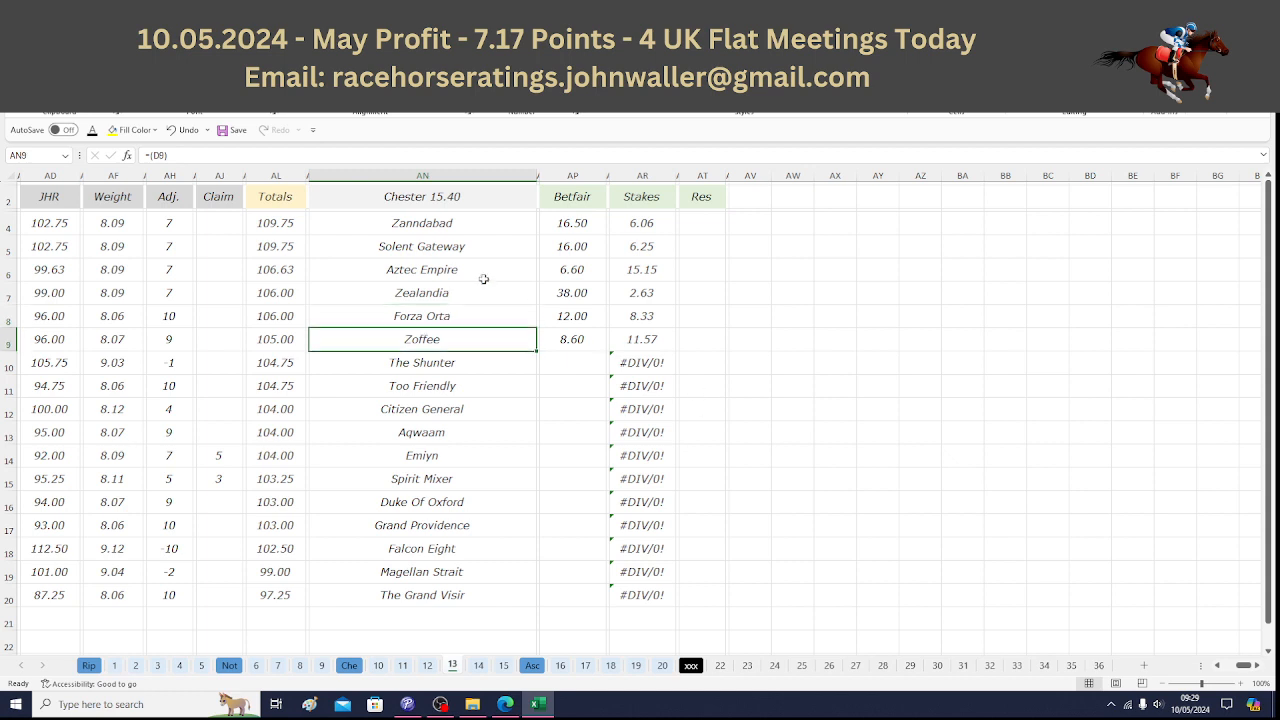
left_click(62, 205)
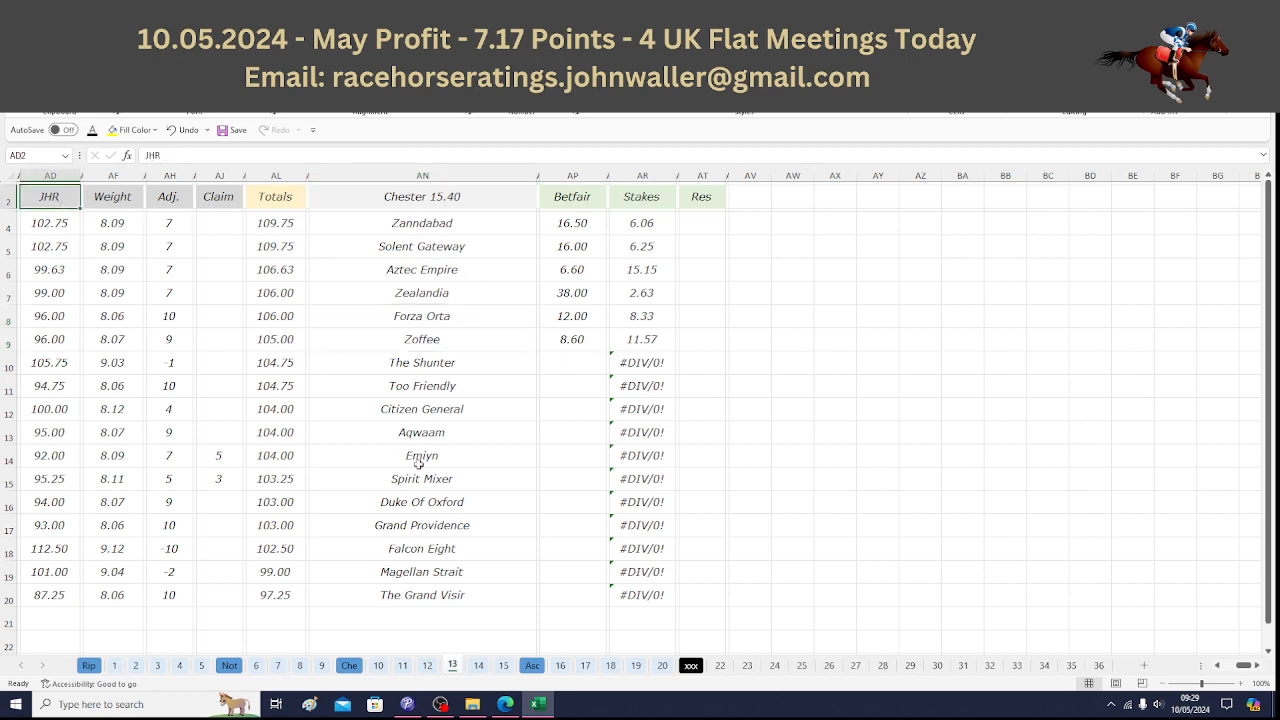
Look up Glory Nights' back price in Matchbook's 16:50 Chester market and enter 12 as its Betfair price in the Chester 16.50 Excel sheet.
left_click(478, 665)
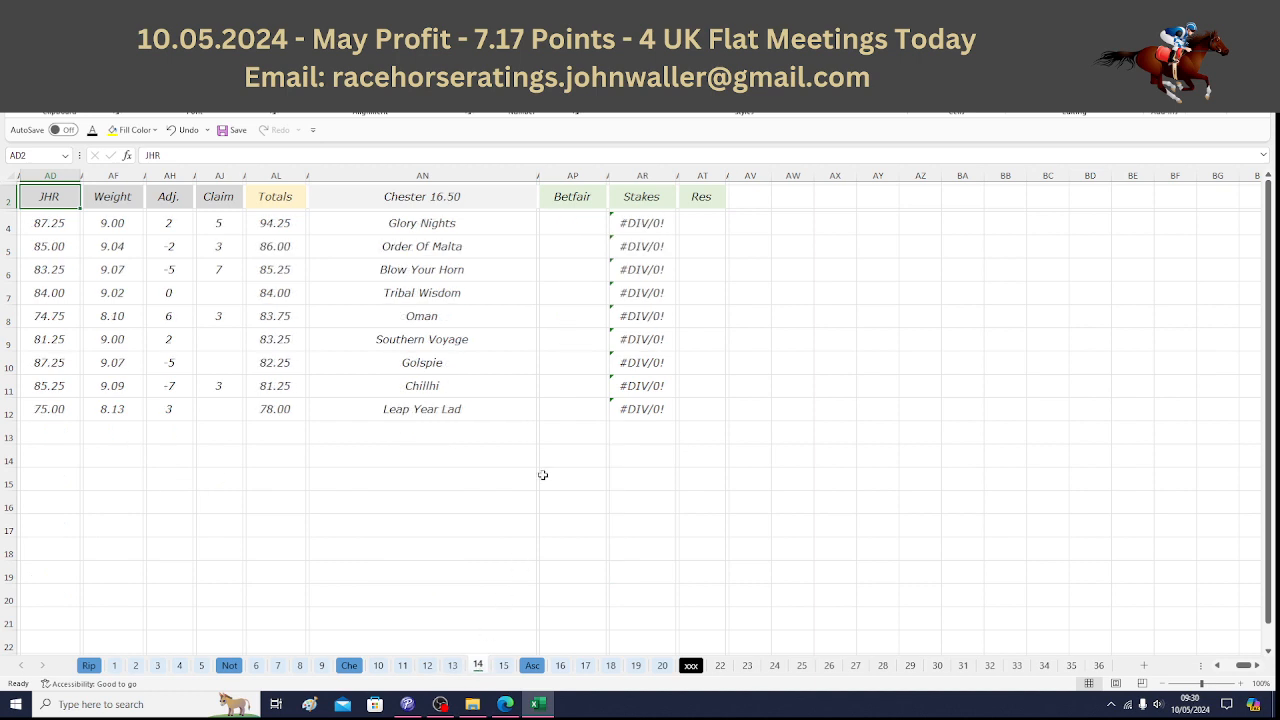
left_click(572, 223)
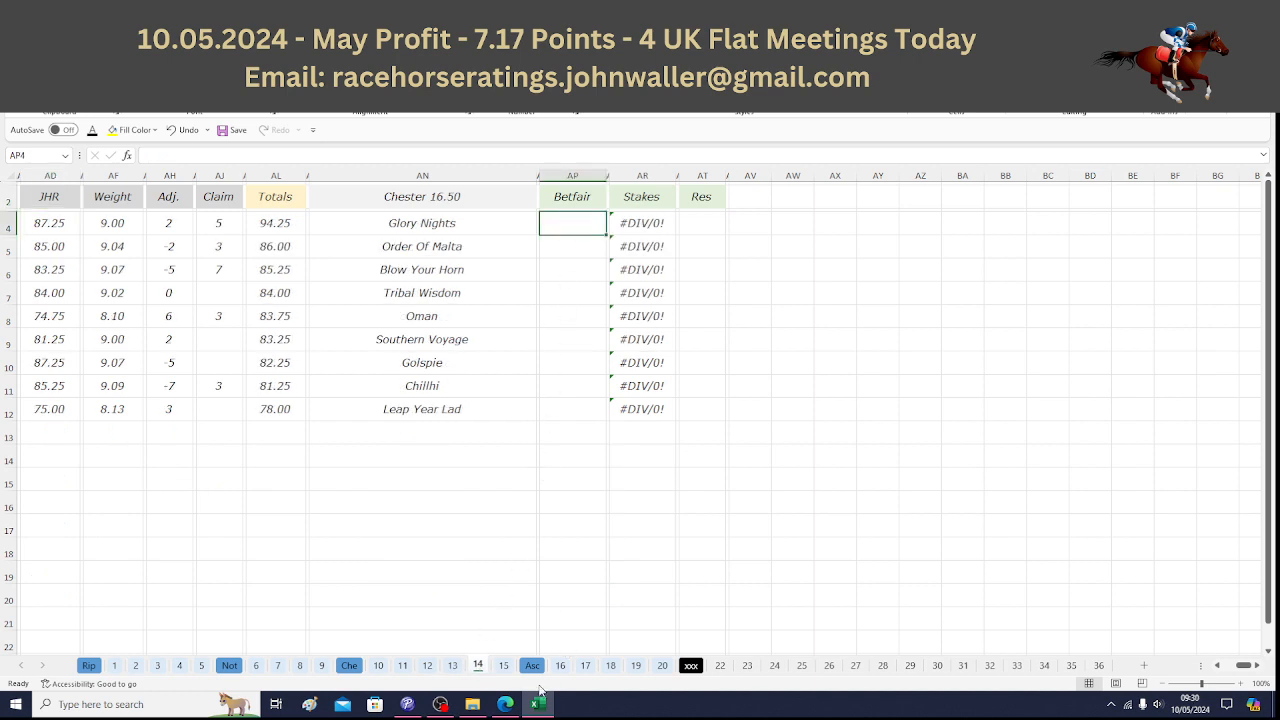
left_click(506, 704)
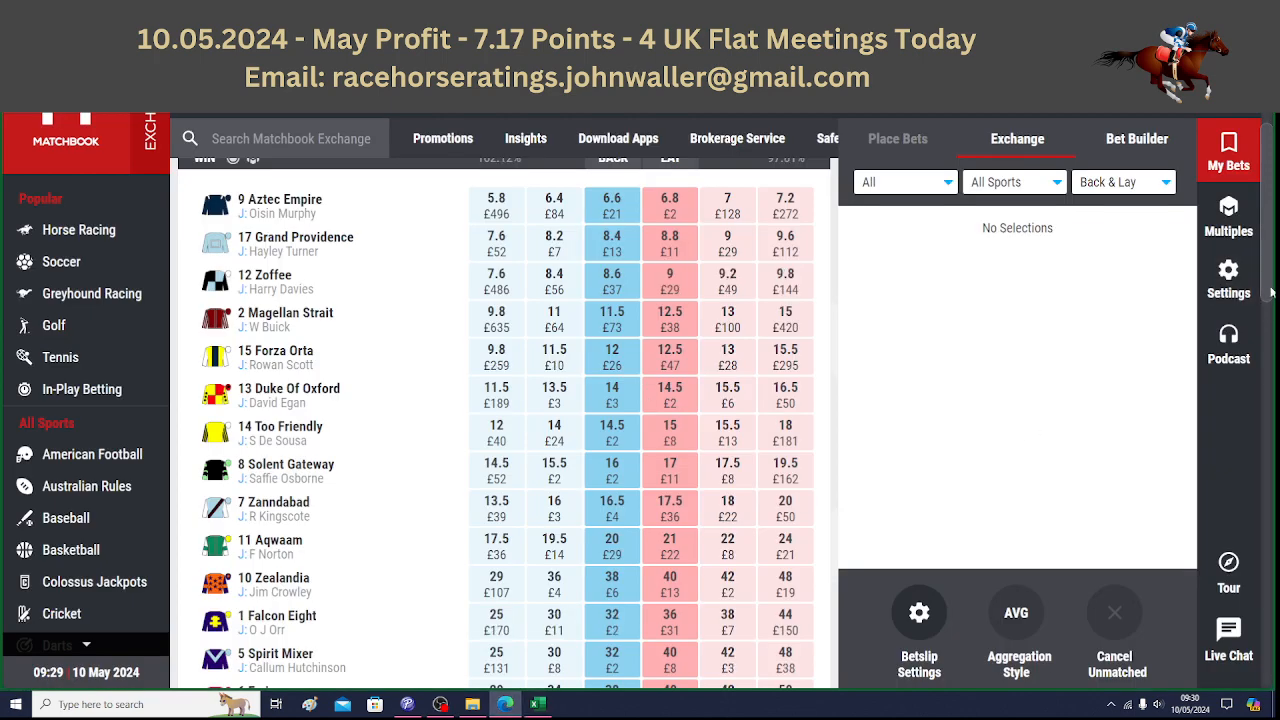
scroll(1268, 250, "up", 3)
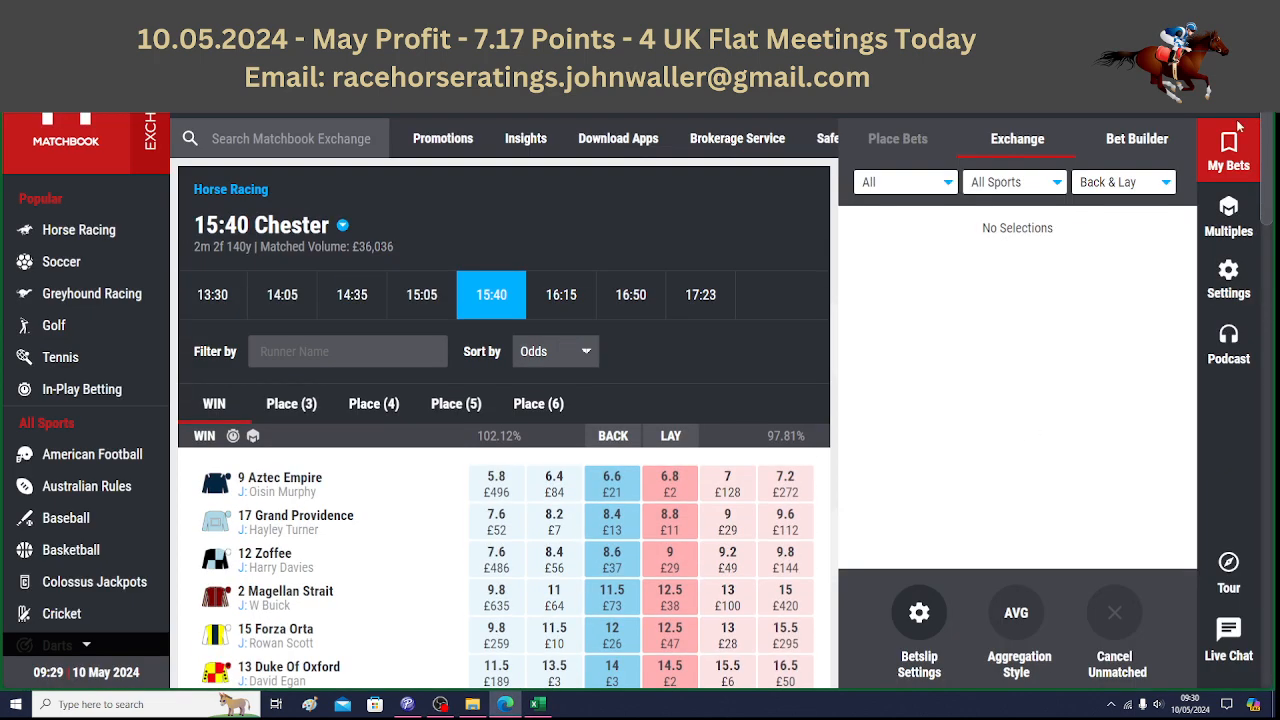
left_click(631, 297)
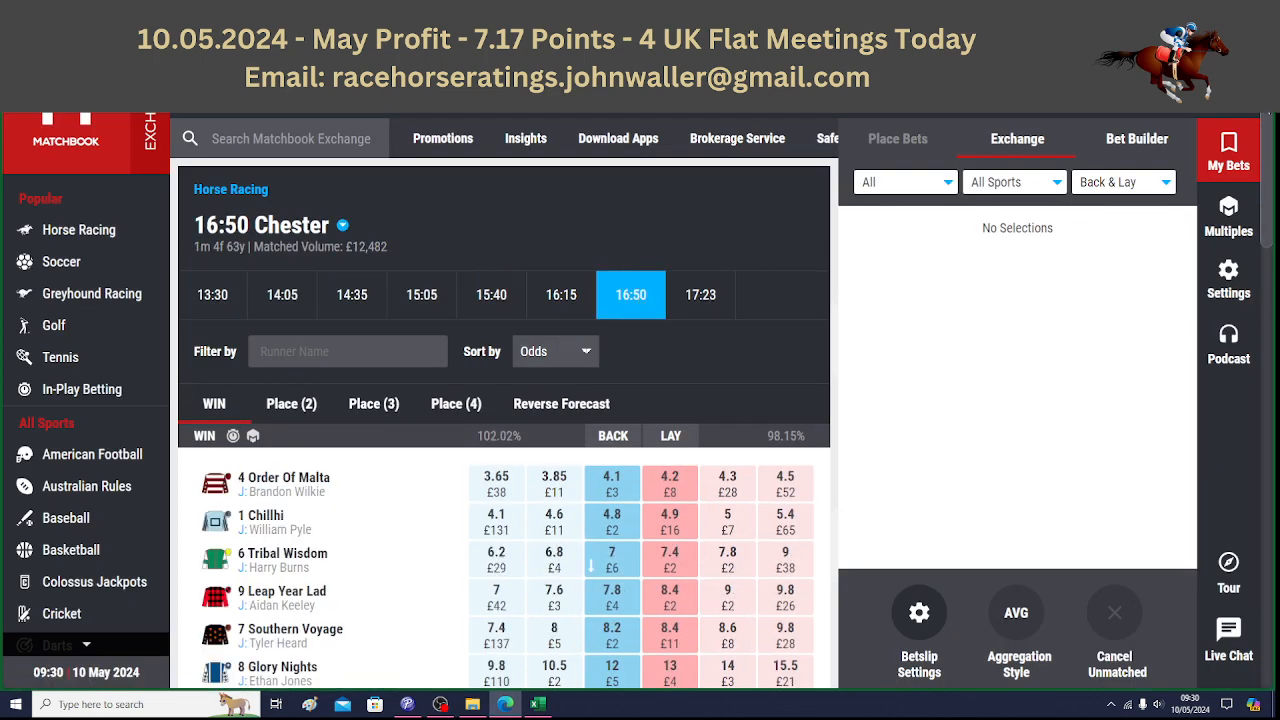
scroll(1268, 186, "down", 3)
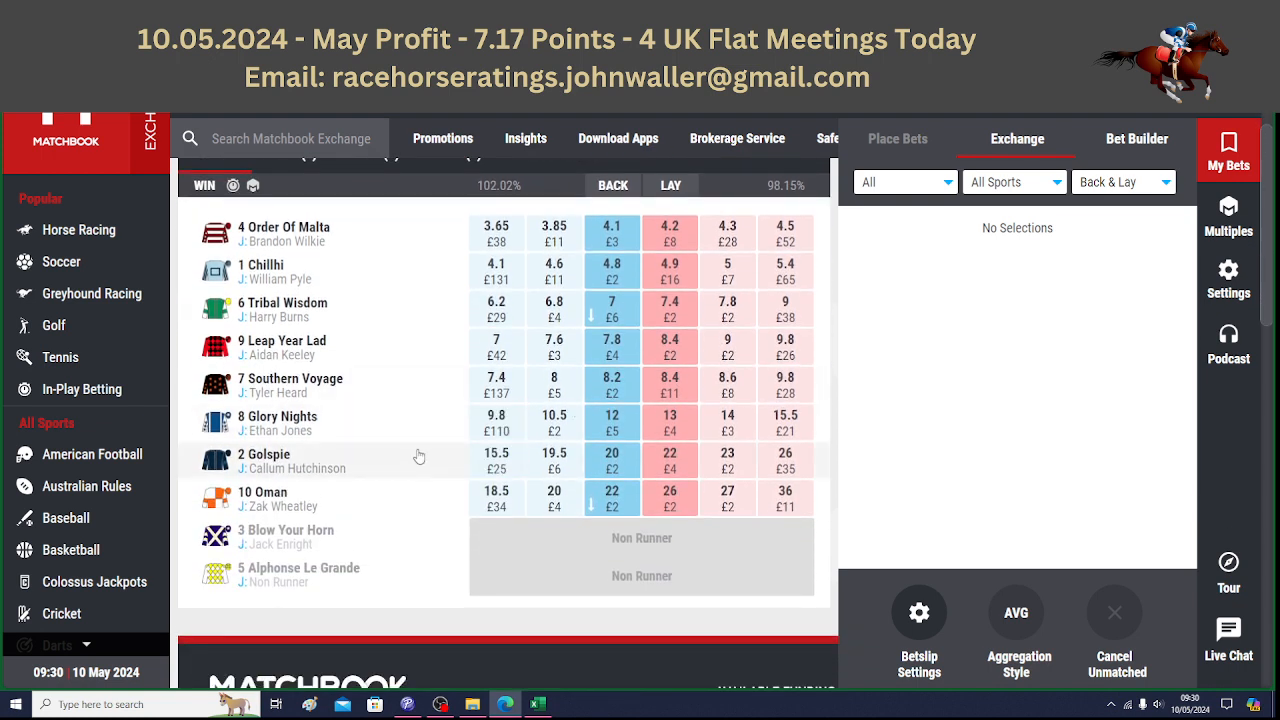
left_click(538, 704)
type("12")
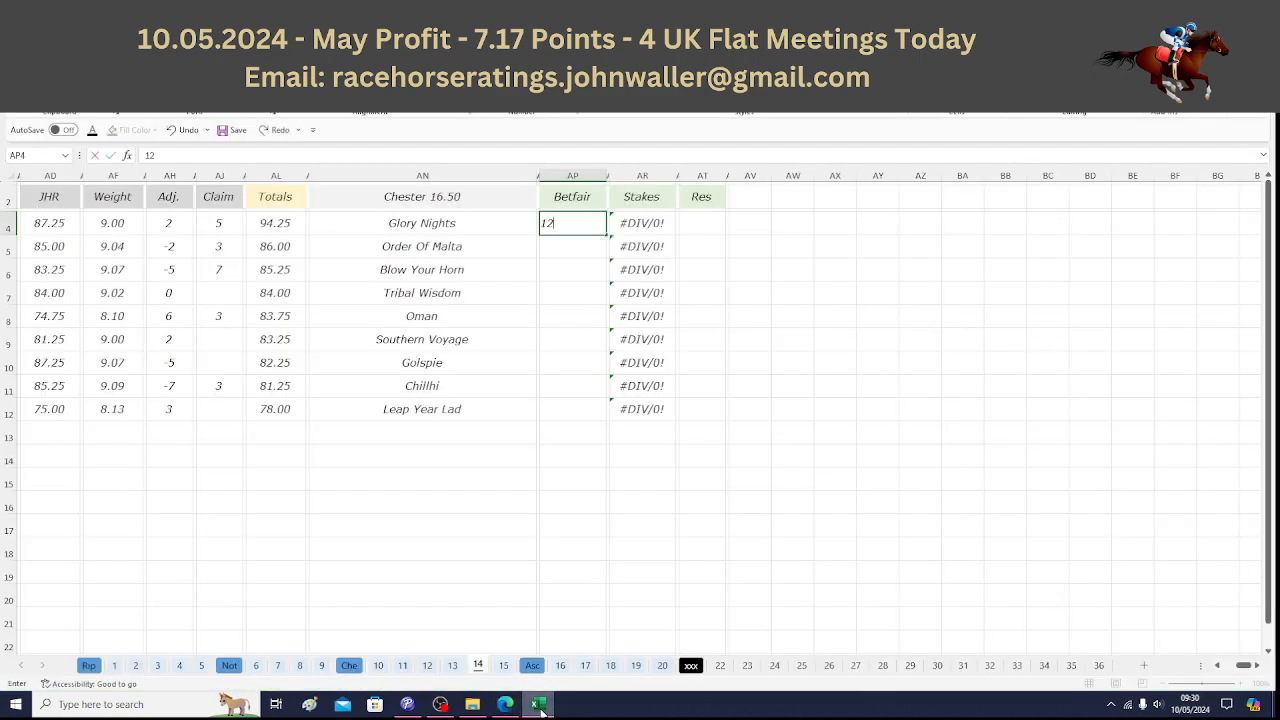
key("Return")
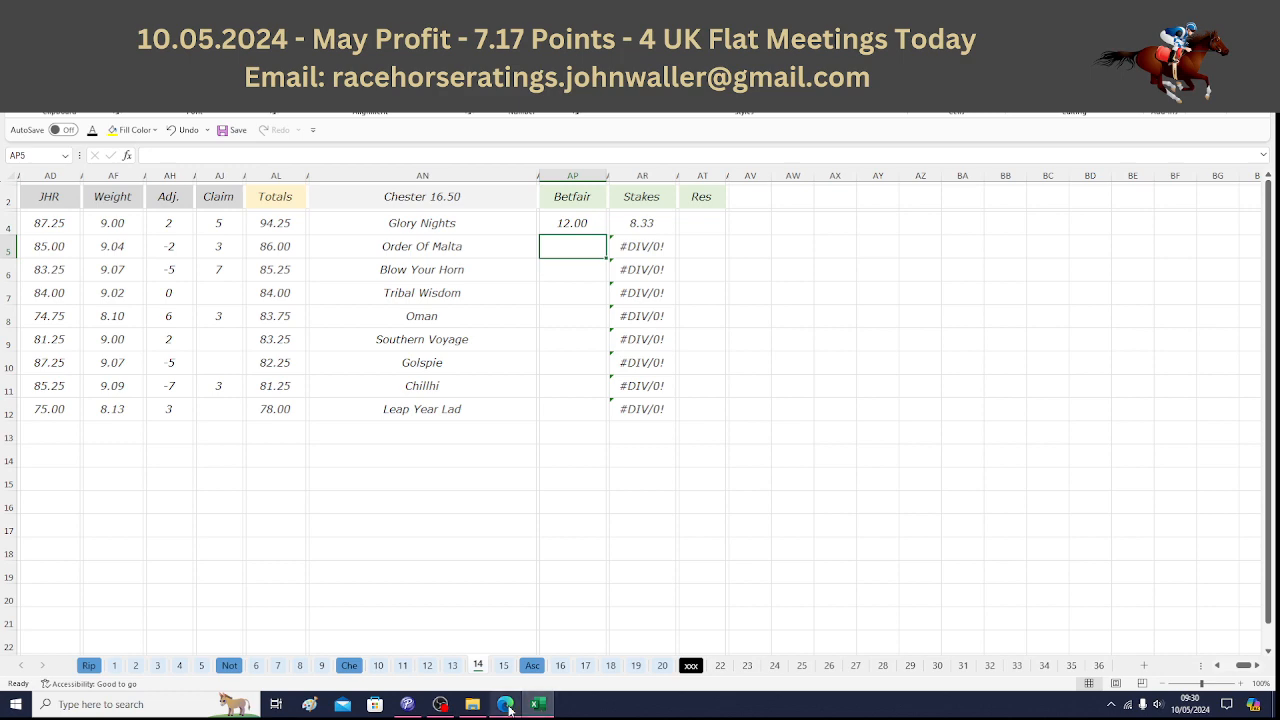
Check the 16:50 Chester non-runners on Matchbook and renumber the positions below Blow Your Horn as 3 to 8 in the Excel sheet.
left_click(507, 706)
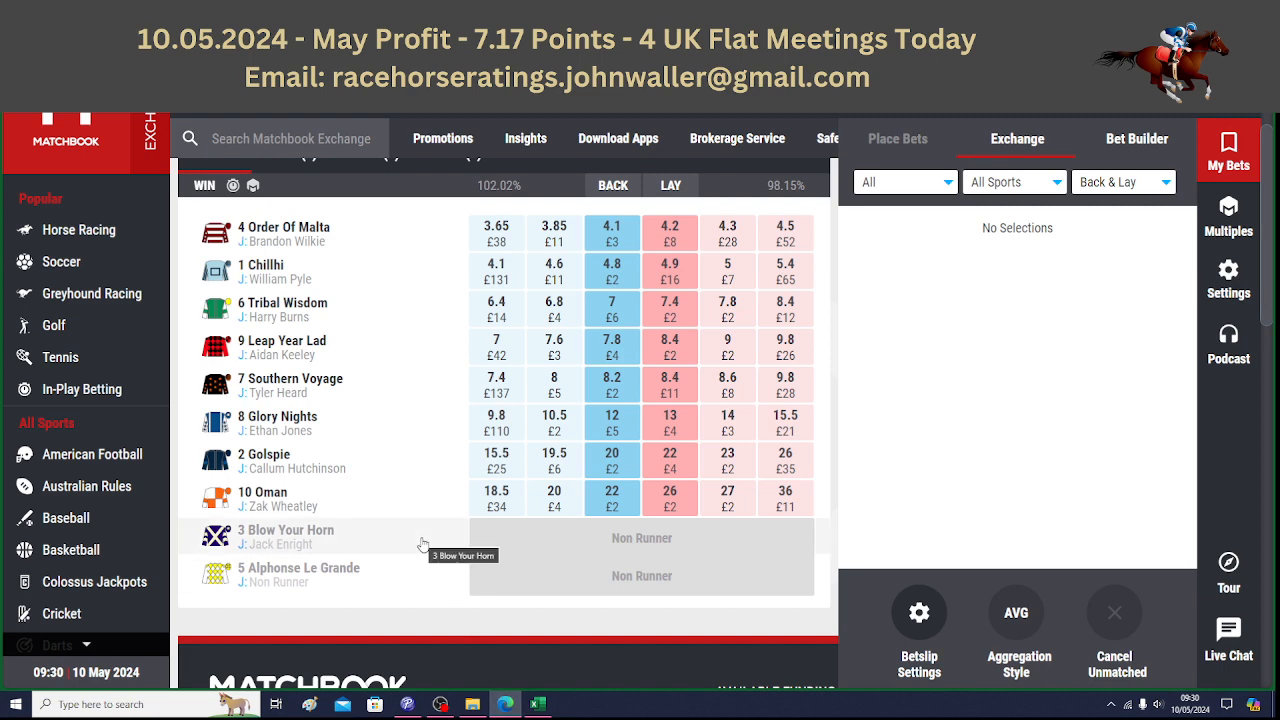
left_click(538, 705)
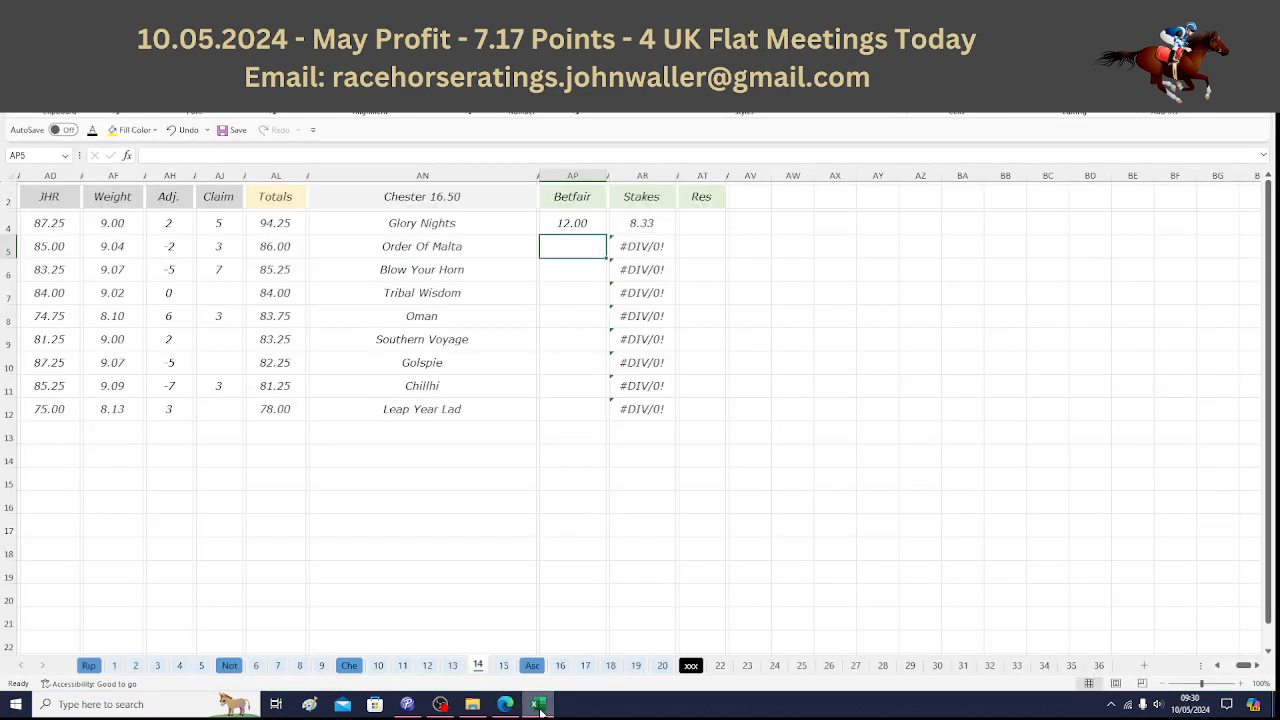
left_click_drag(1243, 666, 1228, 669)
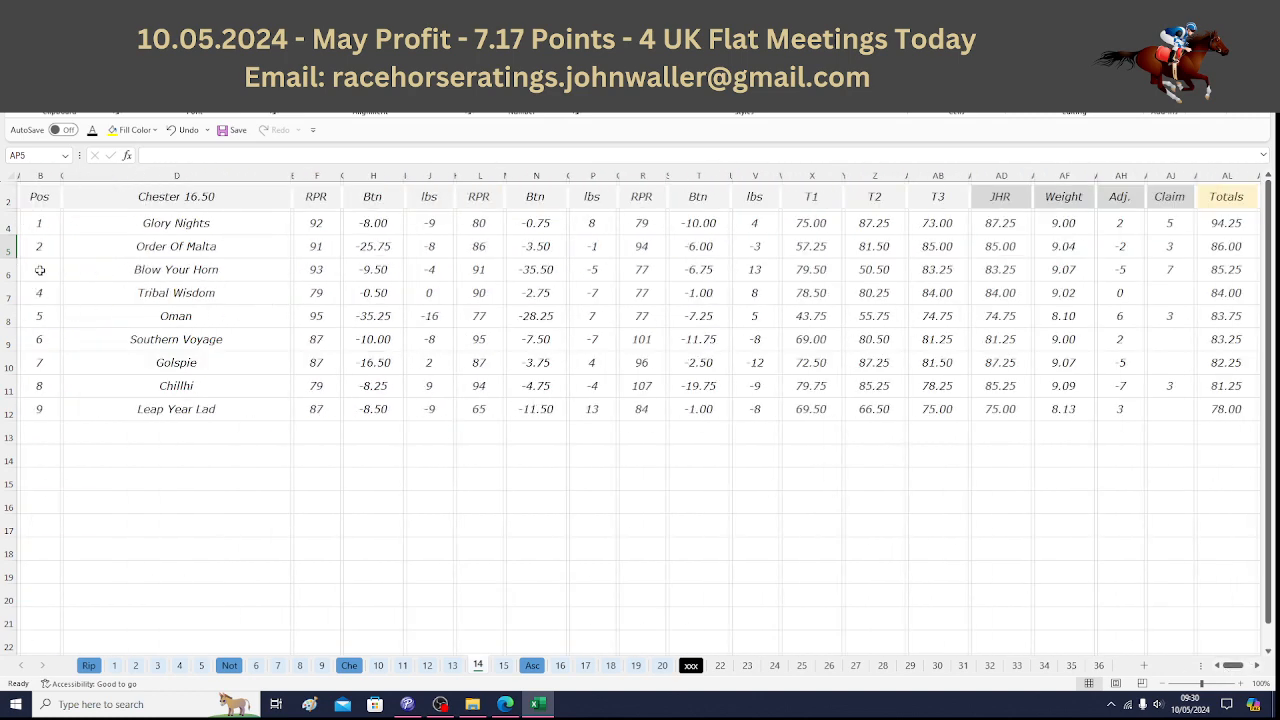
left_click_drag(40, 270, 42, 376)
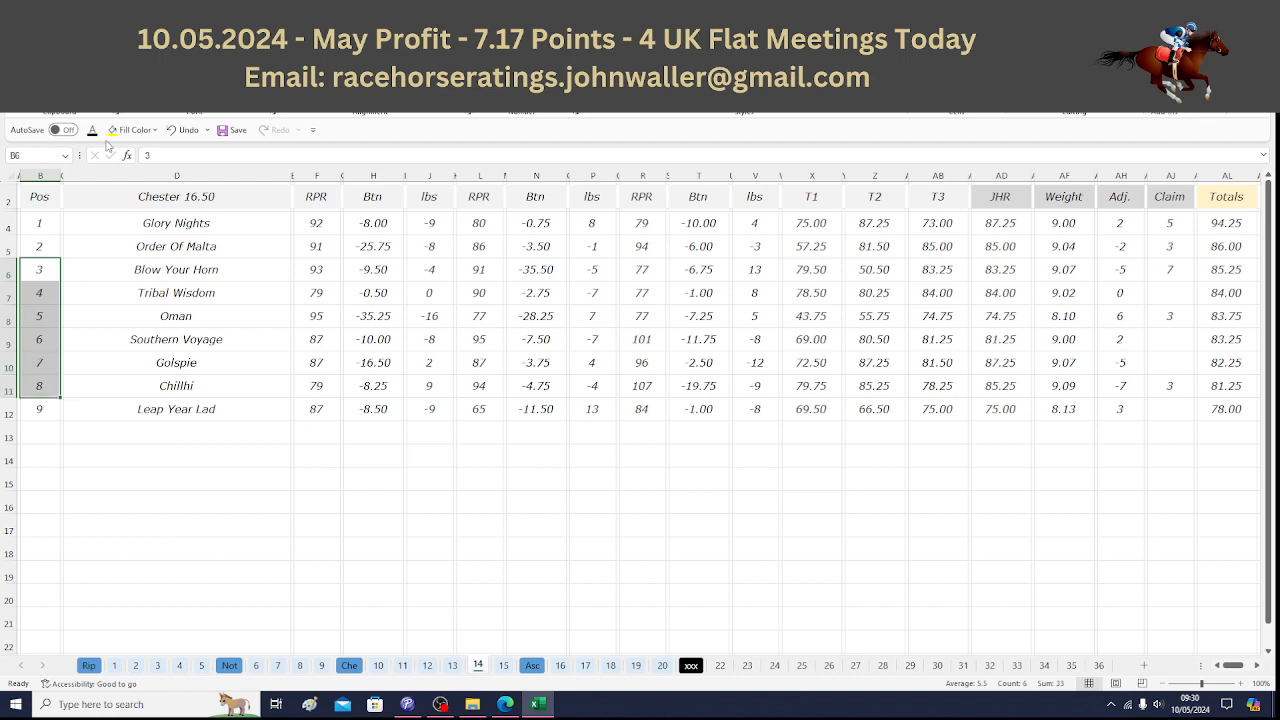
key("ctrl+c")
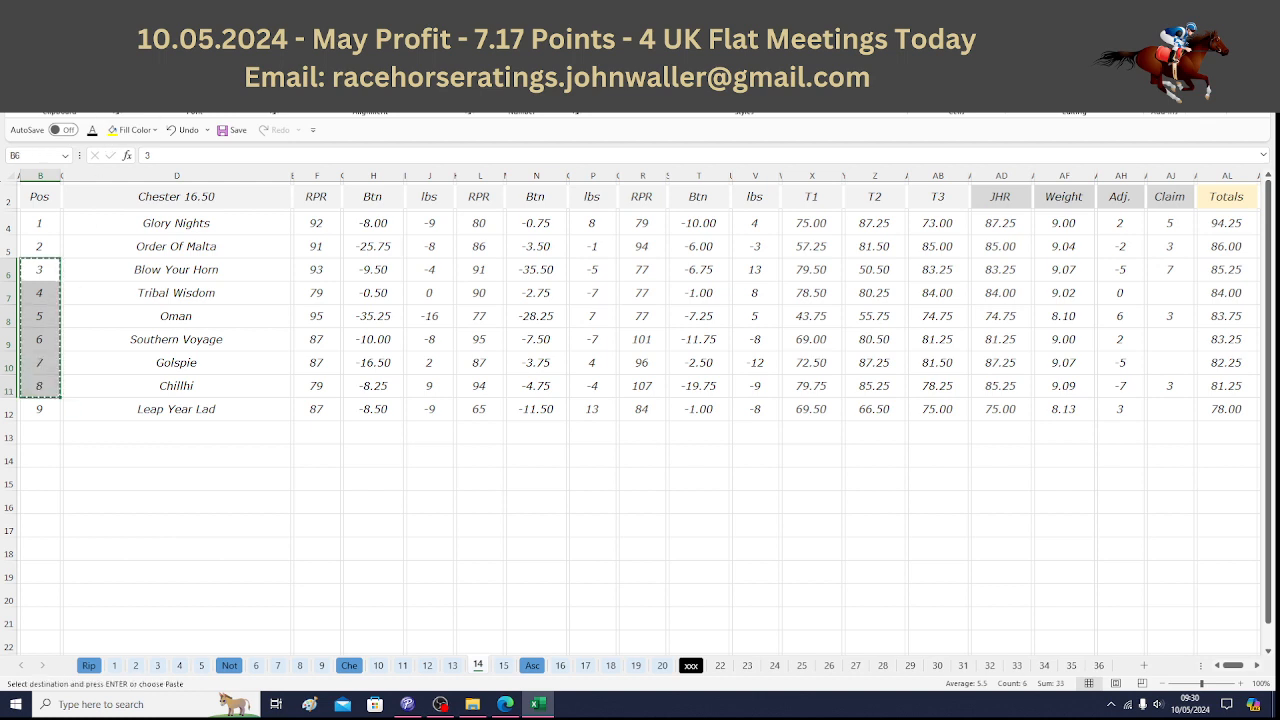
key("Down")
key("ctrl+v")
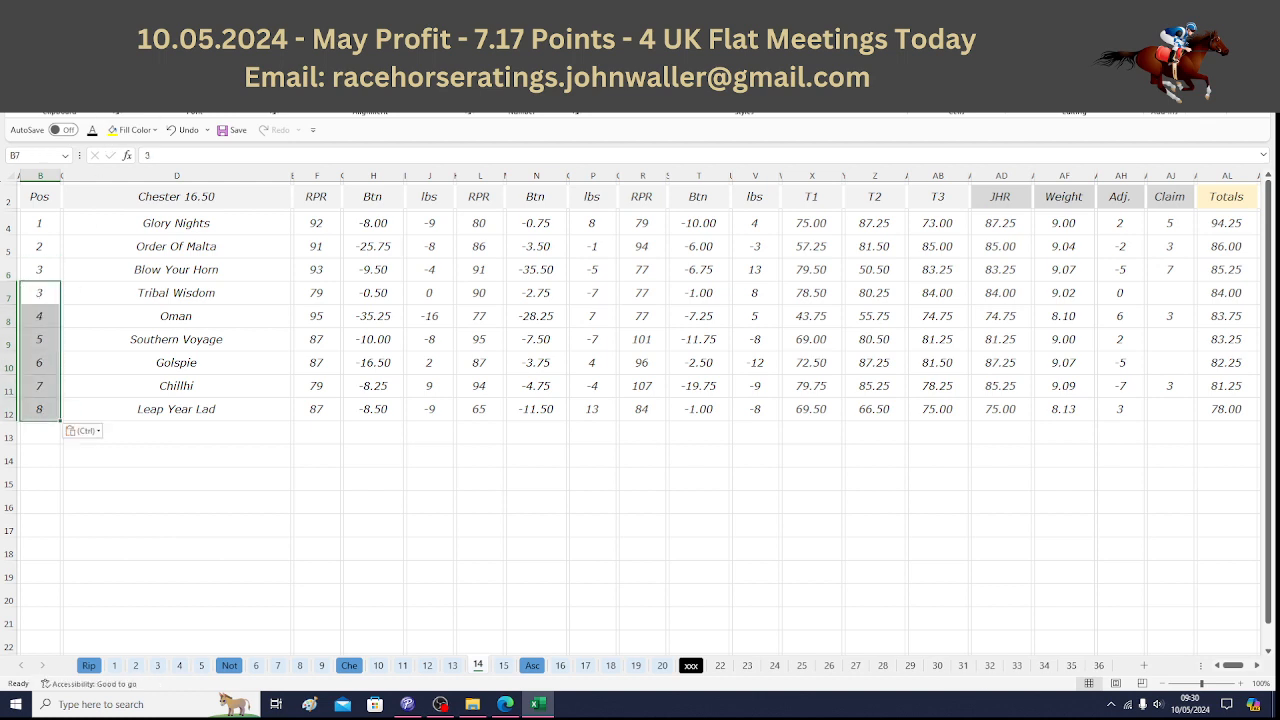
Delete the non-runner Blow Your Horn's entire row from the Chester 16.50 sheet and return to the price and stake columns.
left_click(8, 272)
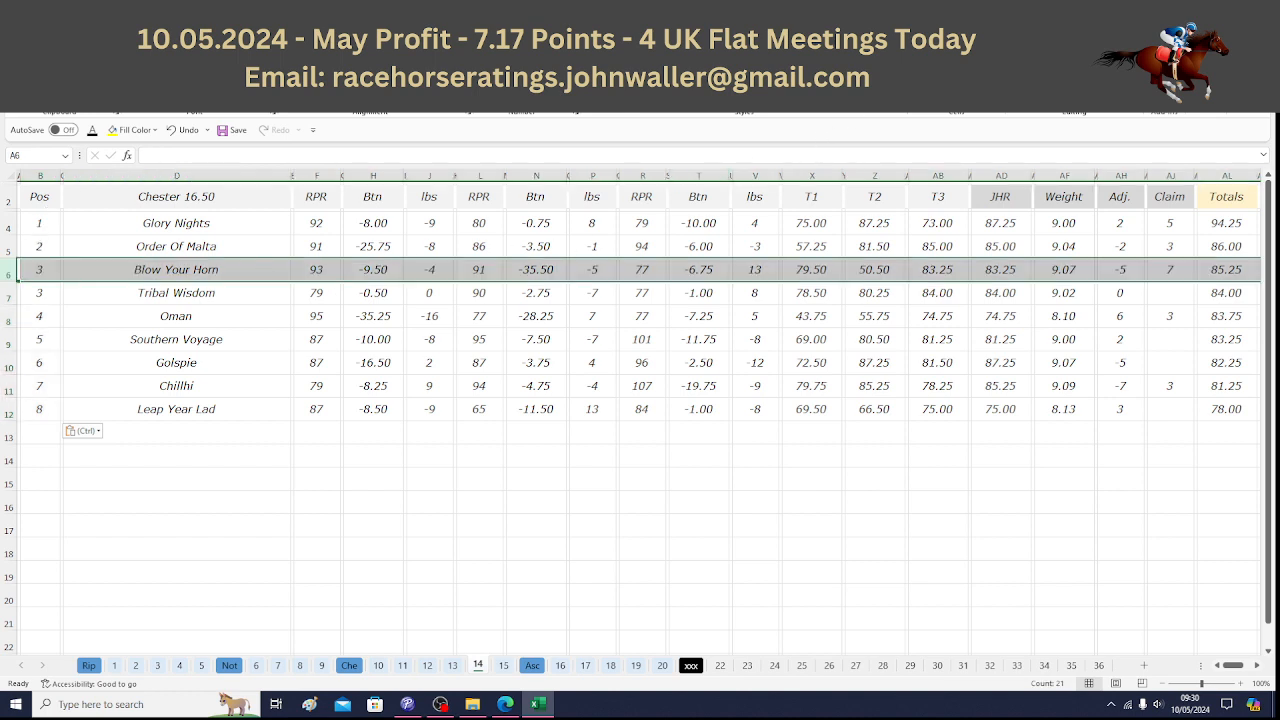
key("ctrl+minus")
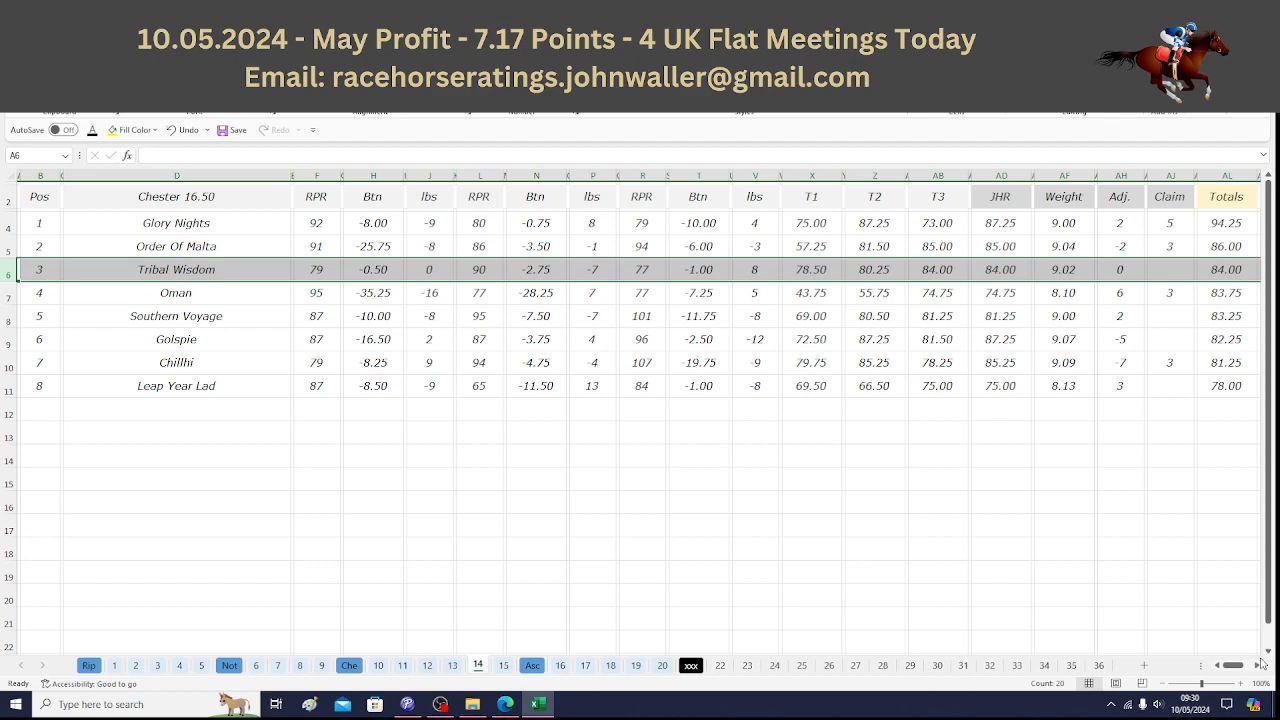
left_click(1258, 665)
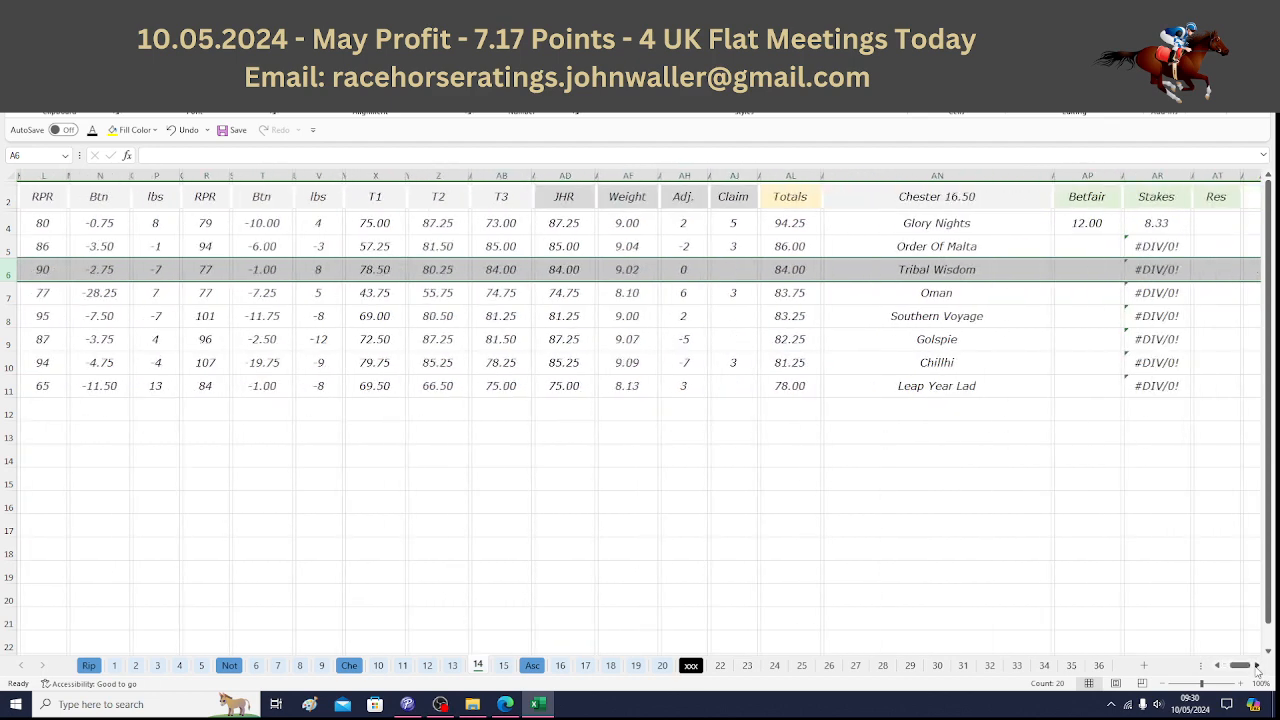
Look up Order Of Malta's back price in Matchbook's 16:50 Chester market and enter 4.1 as its Betfair price in the Excel sheet.
left_click(1257, 666)
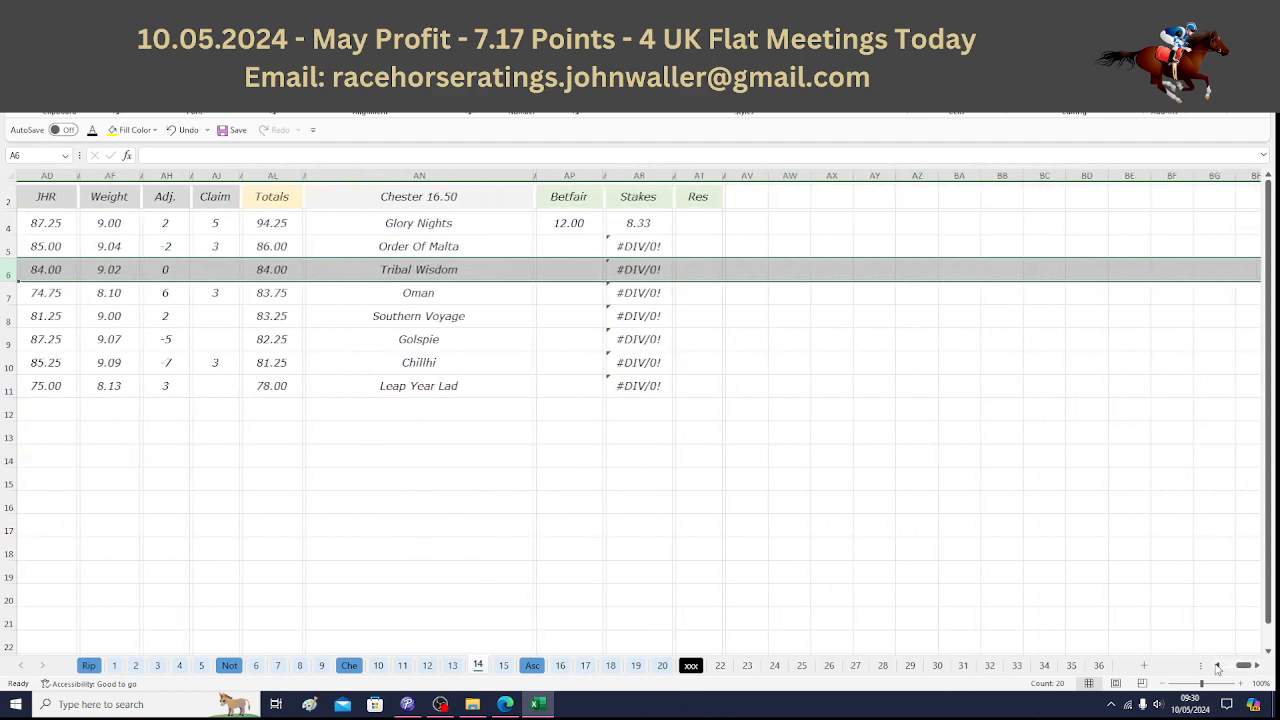
left_click(1217, 666)
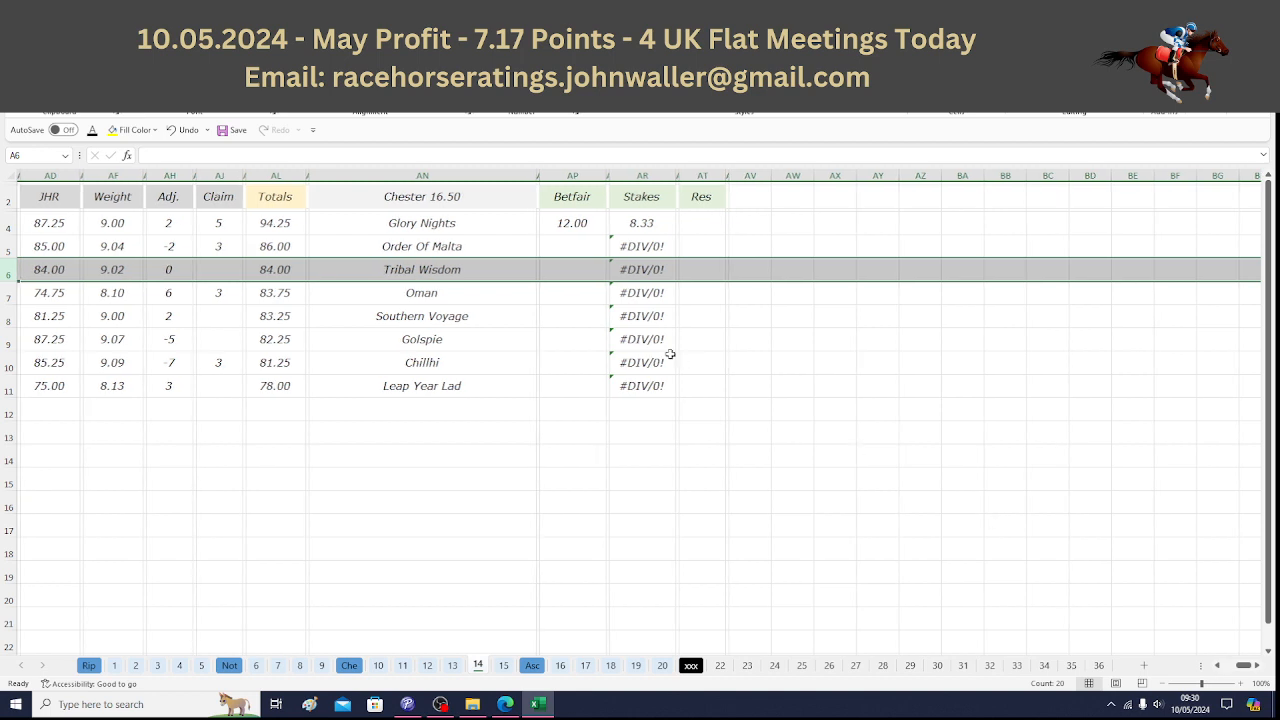
left_click(566, 243)
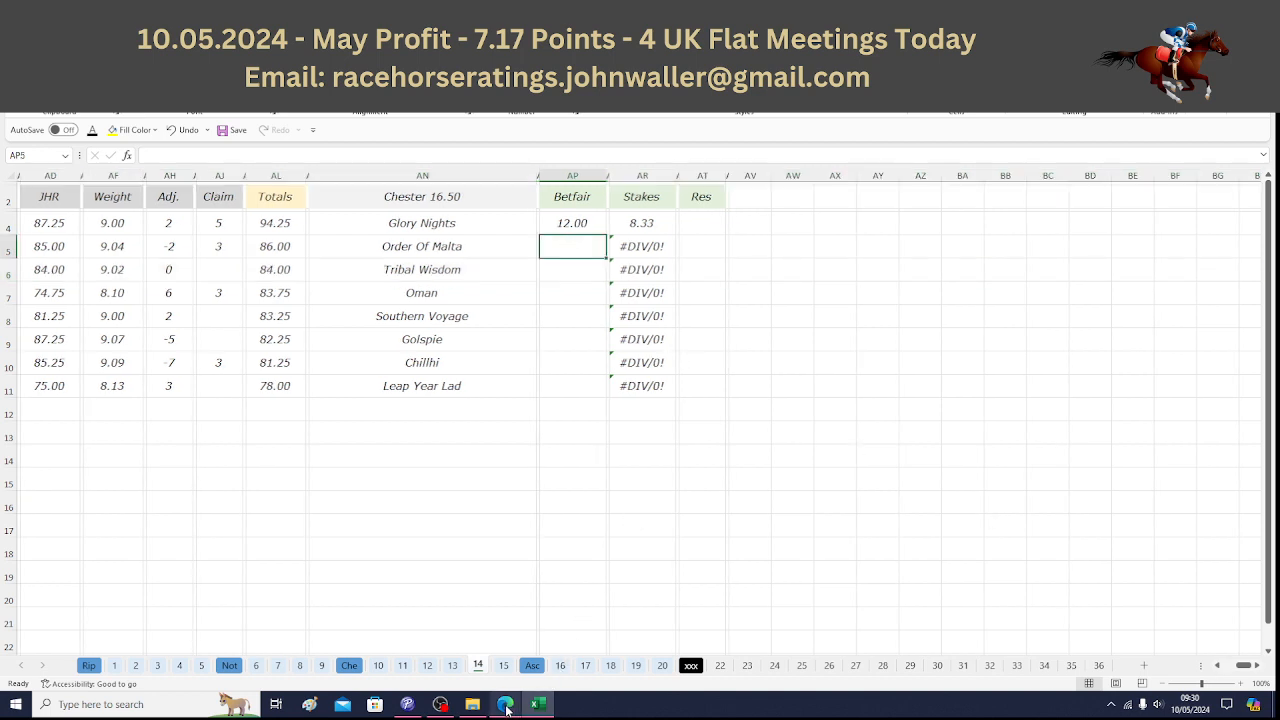
mouse_move(507, 708)
left_click(505, 640)
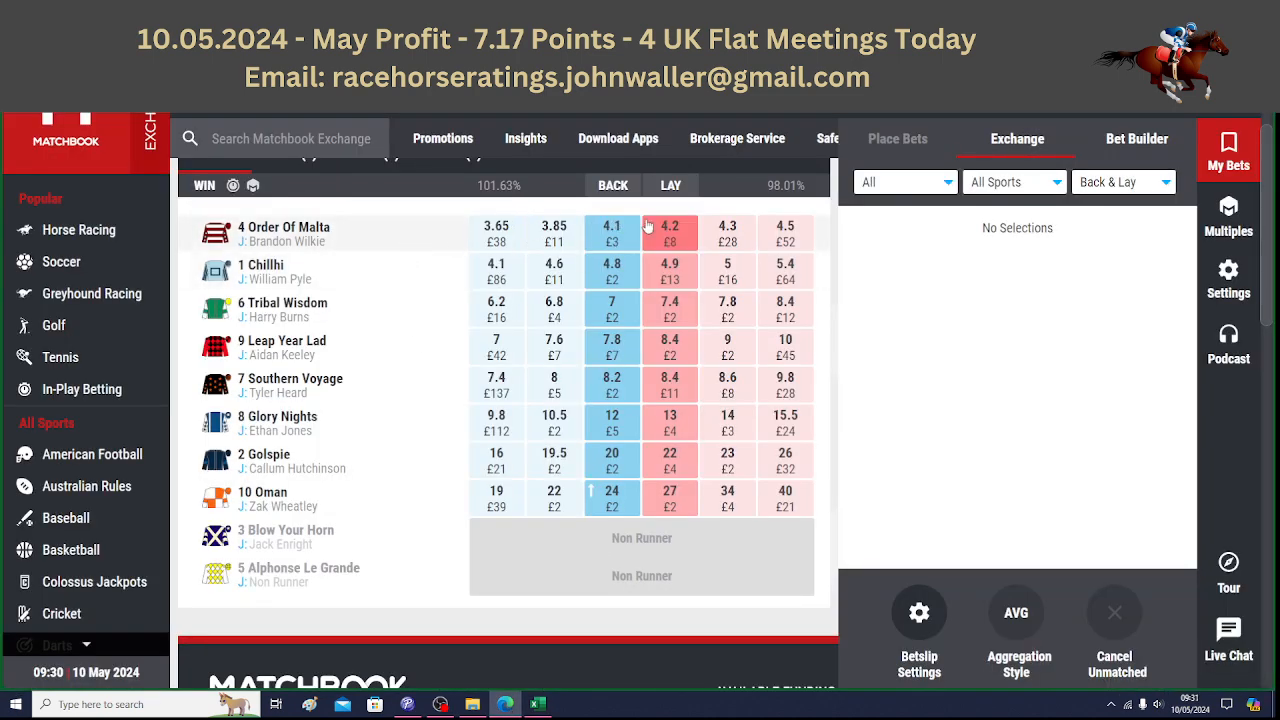
left_click(540, 706)
type("4.1")
key("Tab")
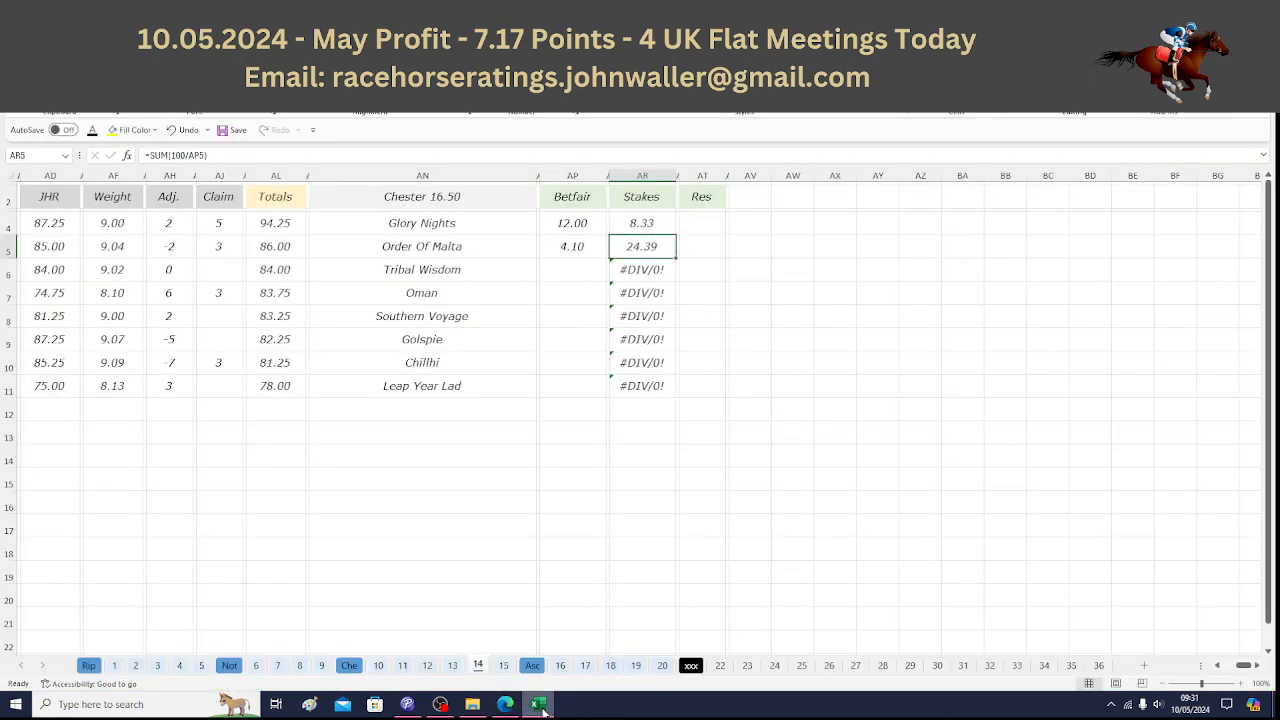
Look up Tribal Wisdom's back price on Matchbook, enter 7 as its Betfair price in Excel, and total the first three stakes.
key("Down")
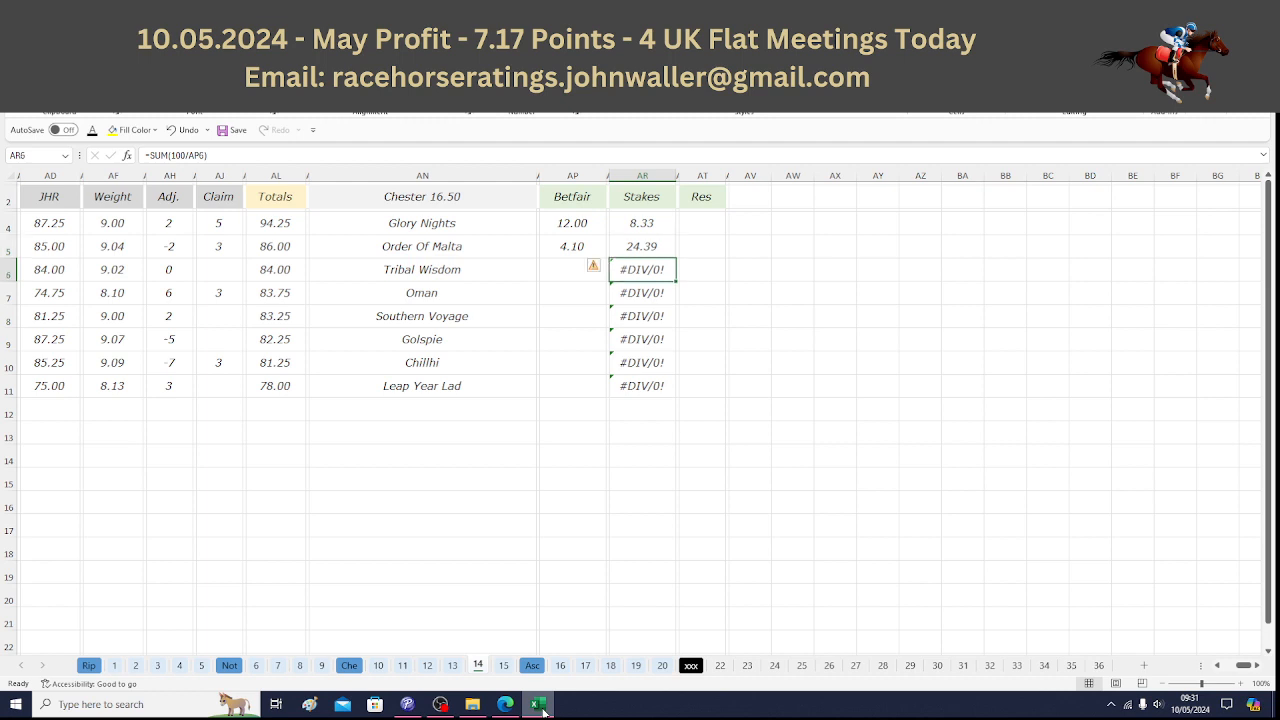
key("Left")
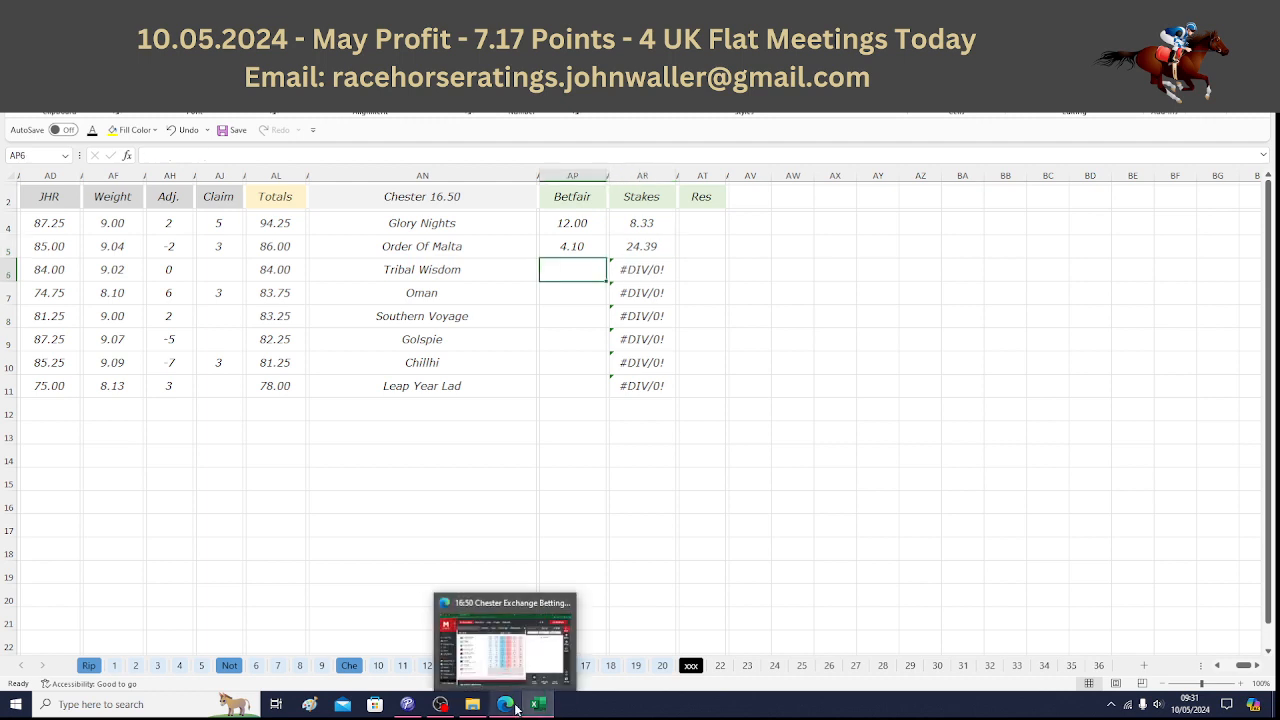
left_click(515, 706)
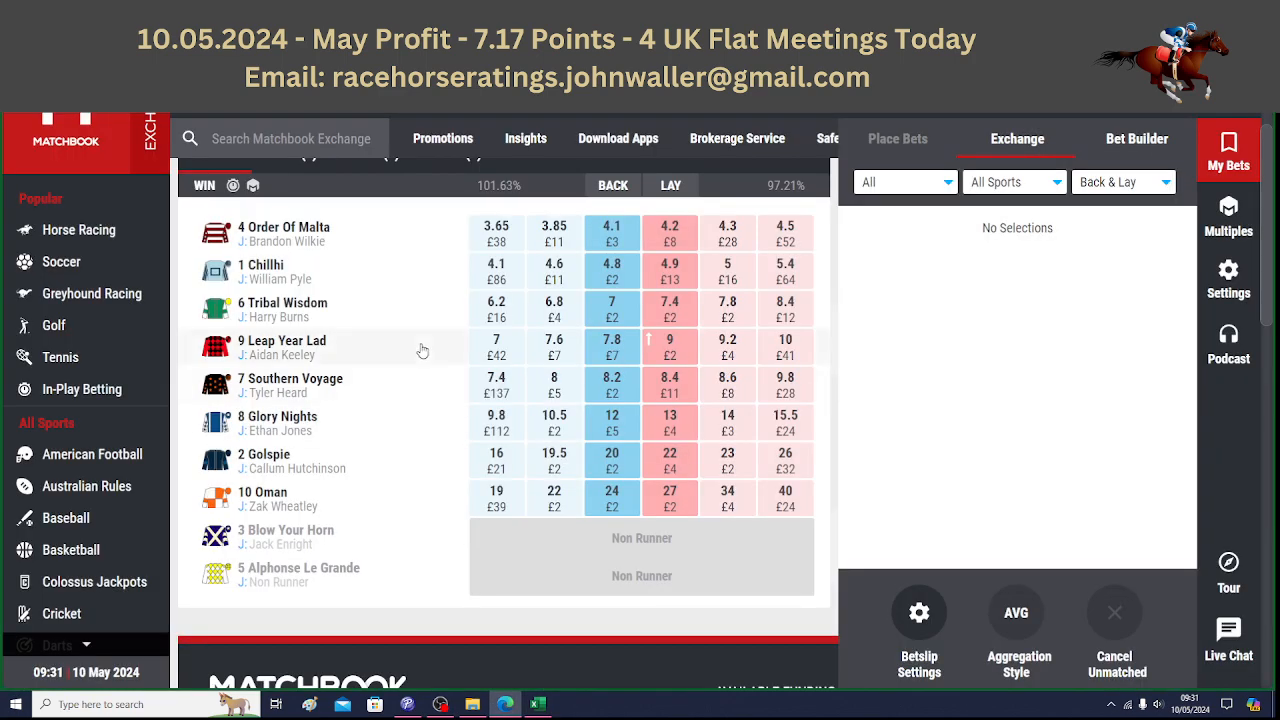
left_click(538, 704)
type("7")
key("Return")
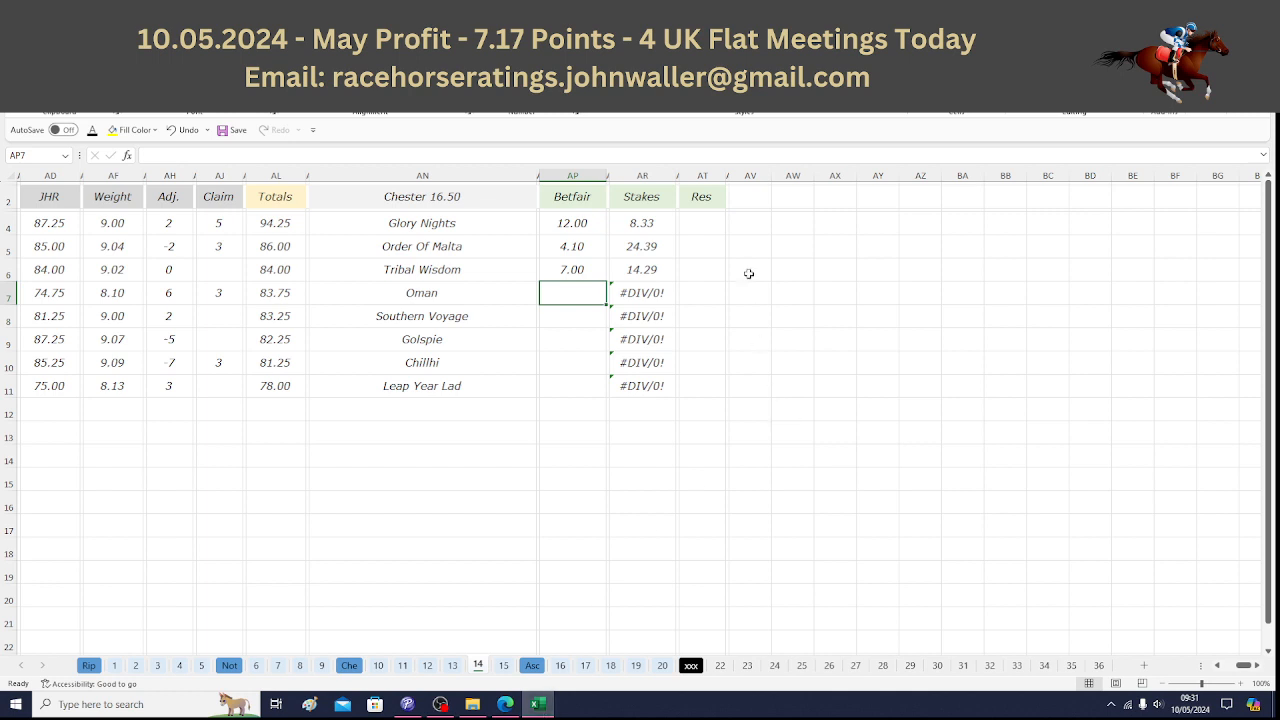
left_click_drag(641, 226, 641, 264)
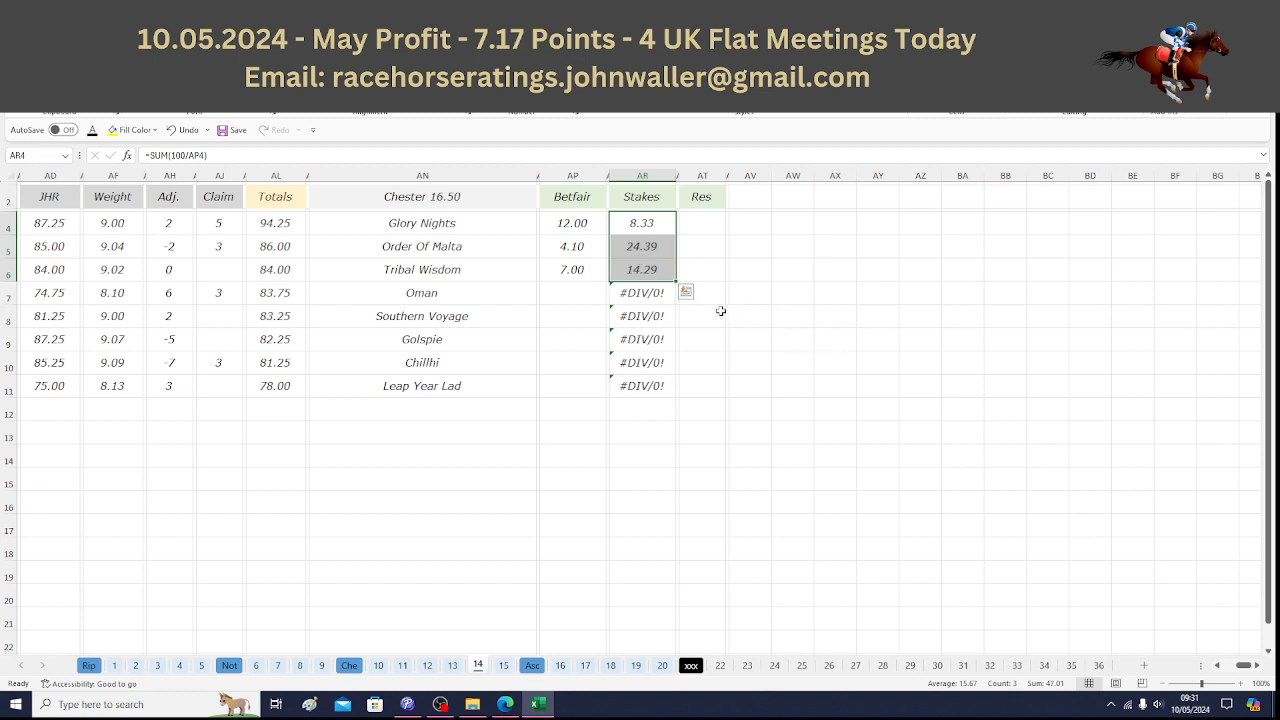
Look up Oman's back price on Matchbook and enter 24 as its Betfair price in the Chester 16.50 Excel sheet.
left_click(508, 706)
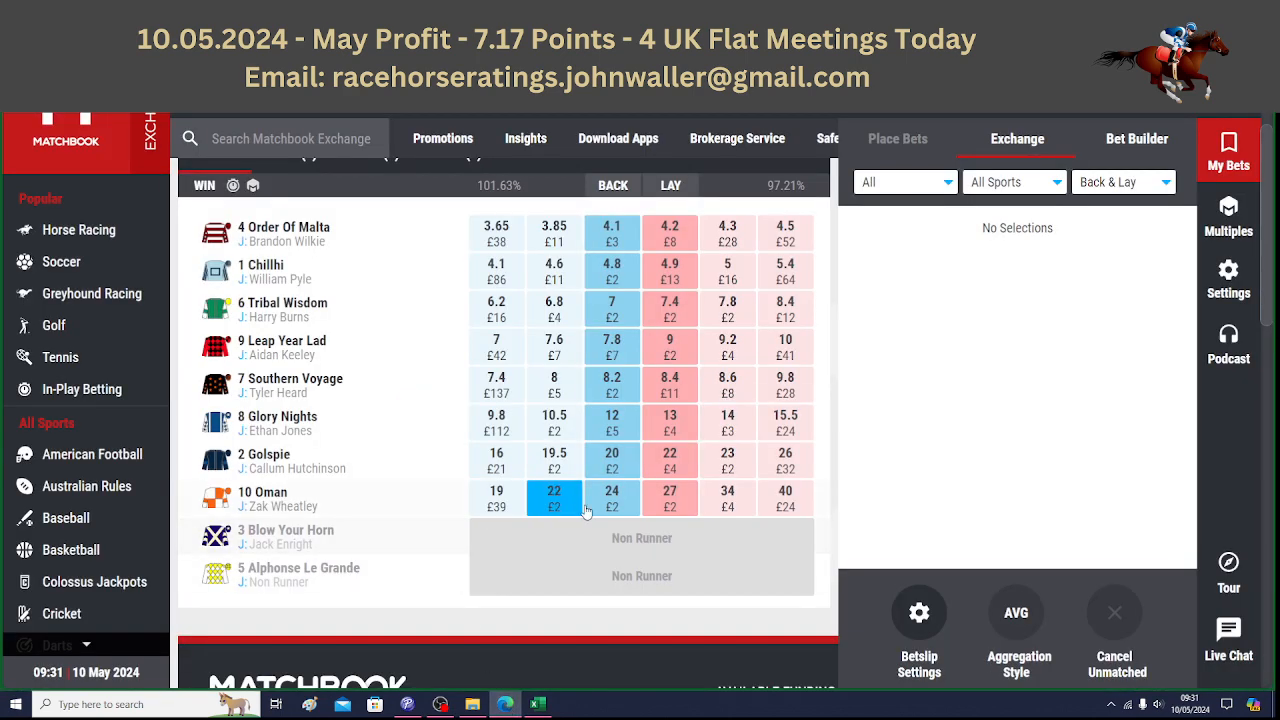
left_click(538, 705)
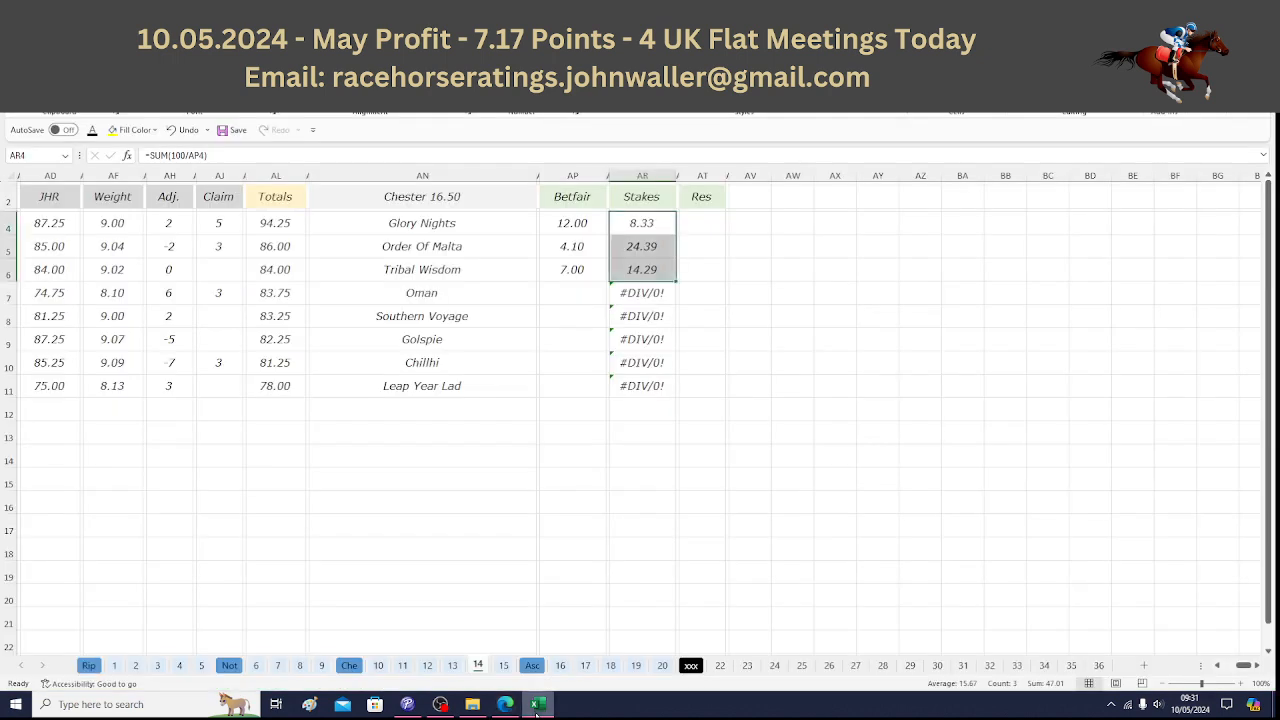
double_click(586, 292)
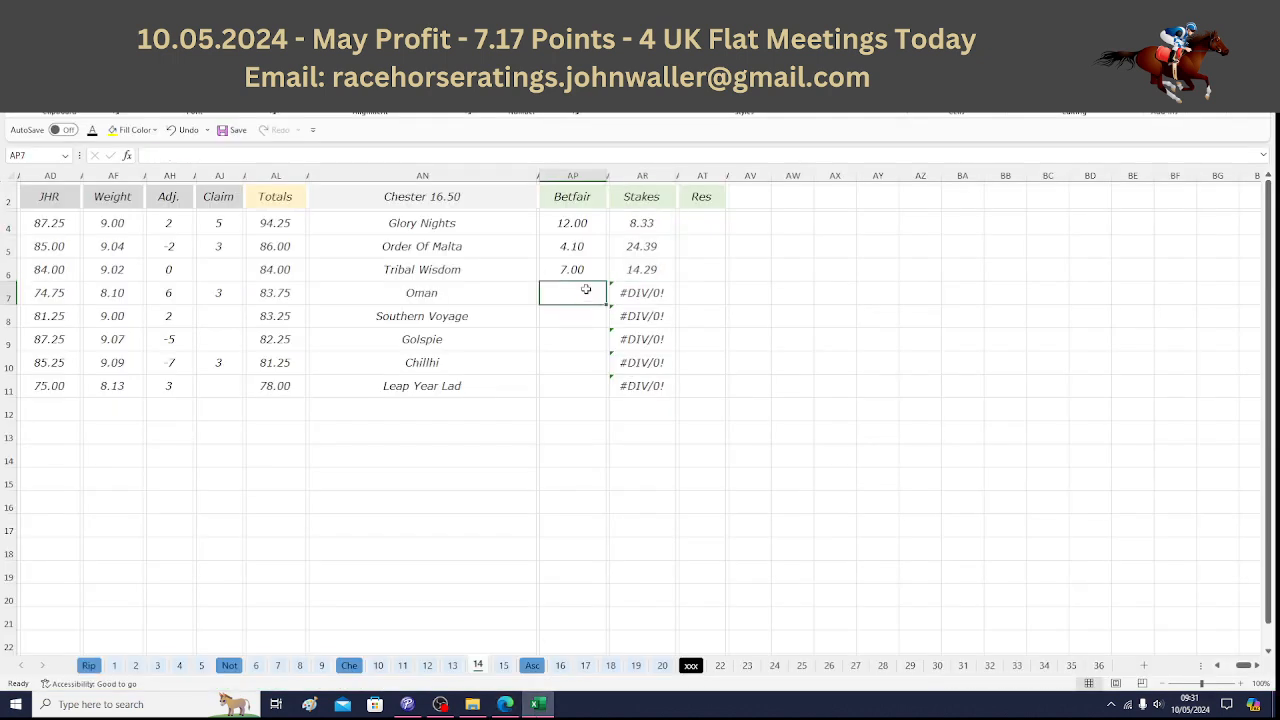
type("24")
key("Return")
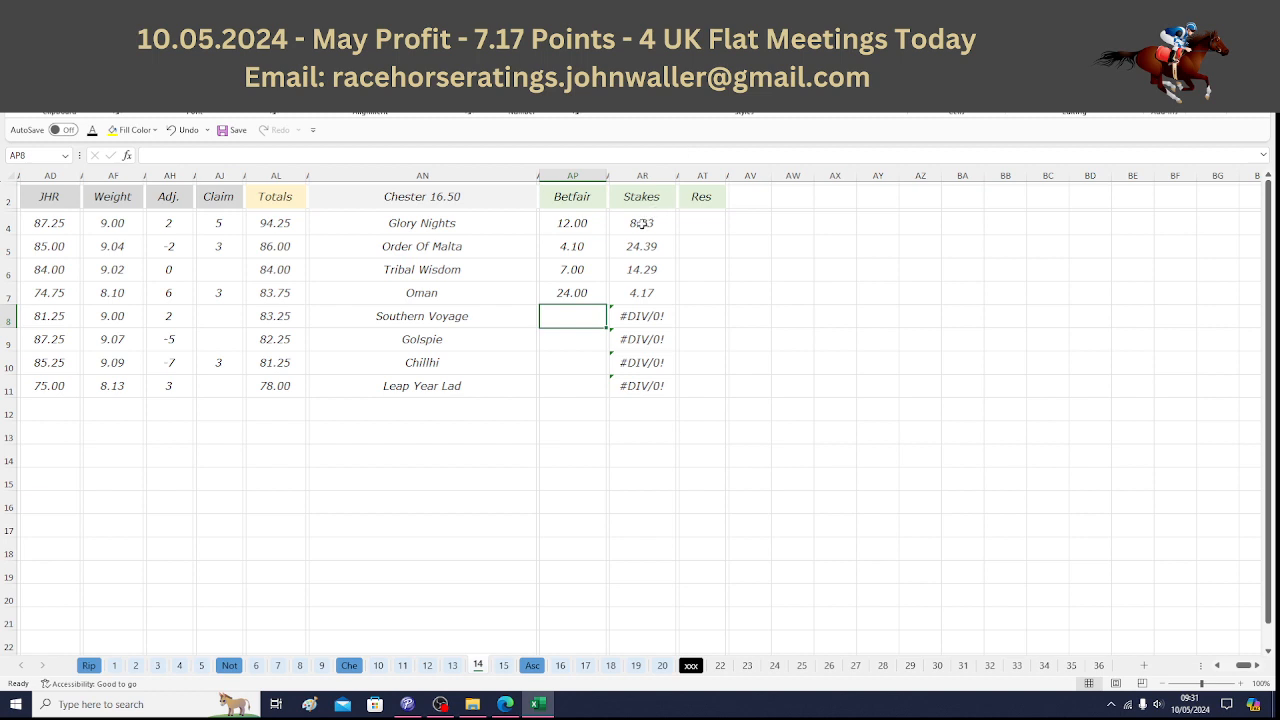
Check the combined stakes of the first three Chester 16.50 runners and overwrite Oman's stake with 2.99.
left_click_drag(642, 224, 641, 260)
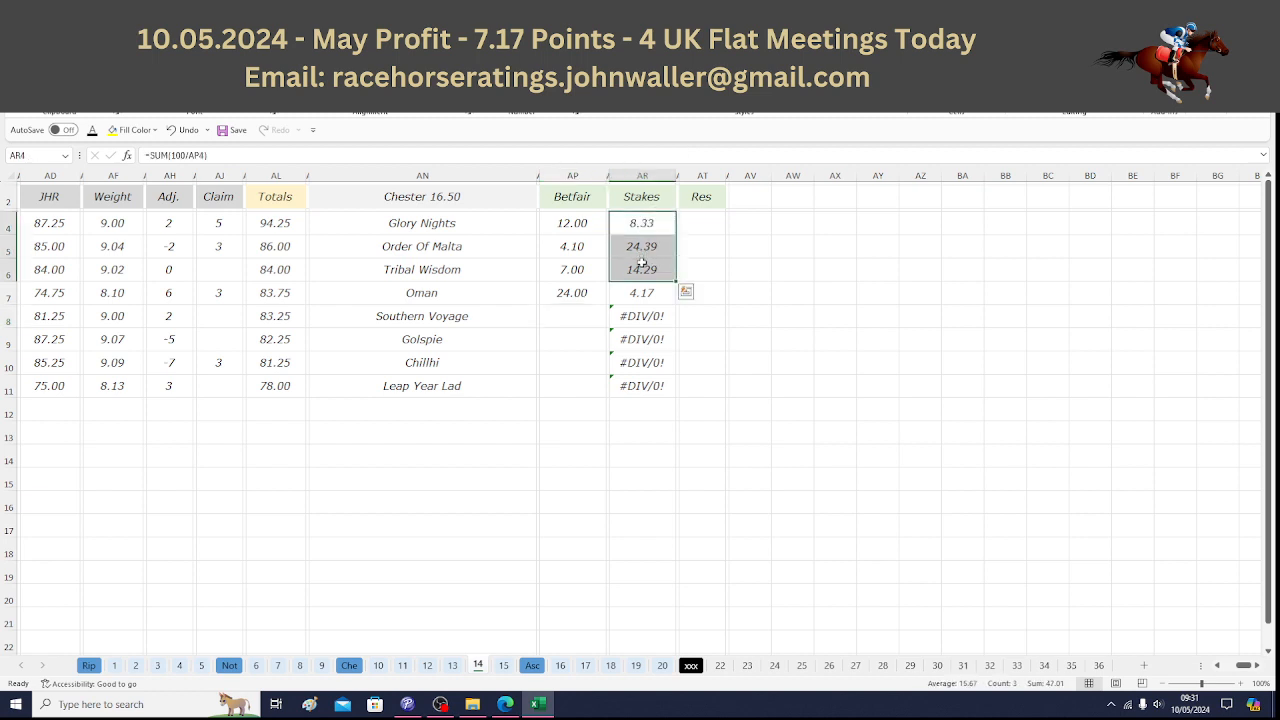
left_click(640, 290)
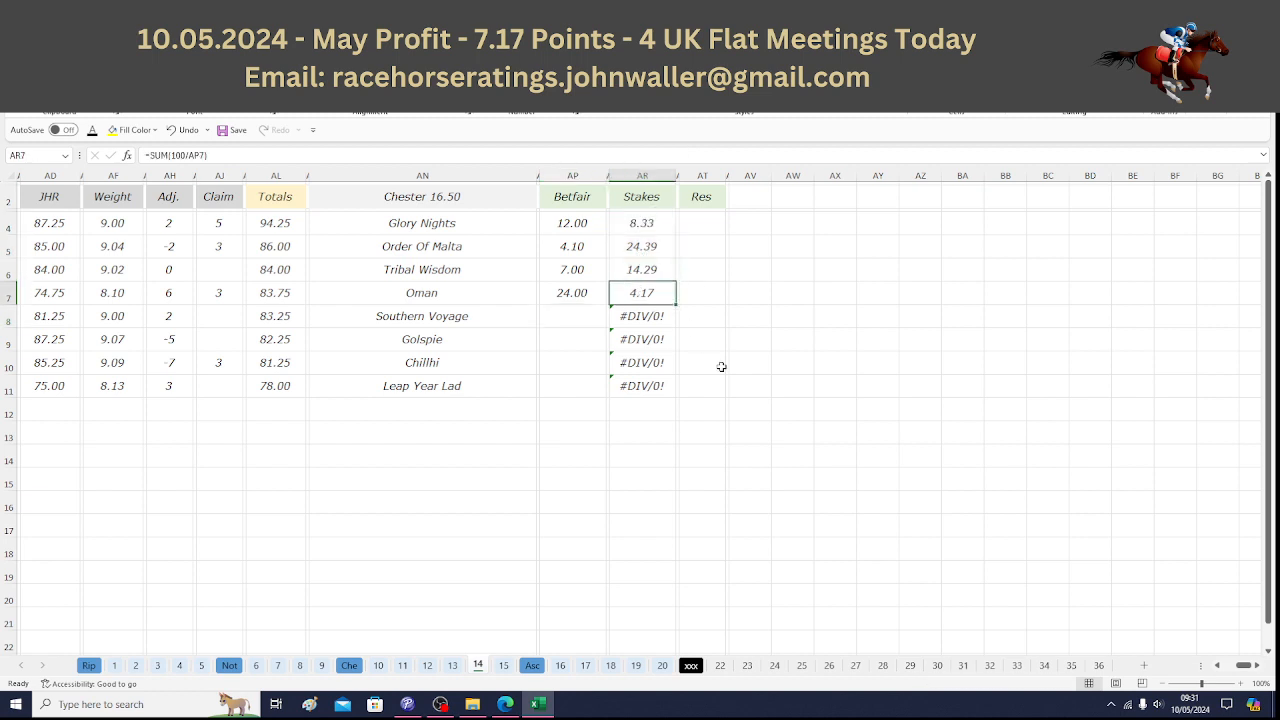
type("2.99")
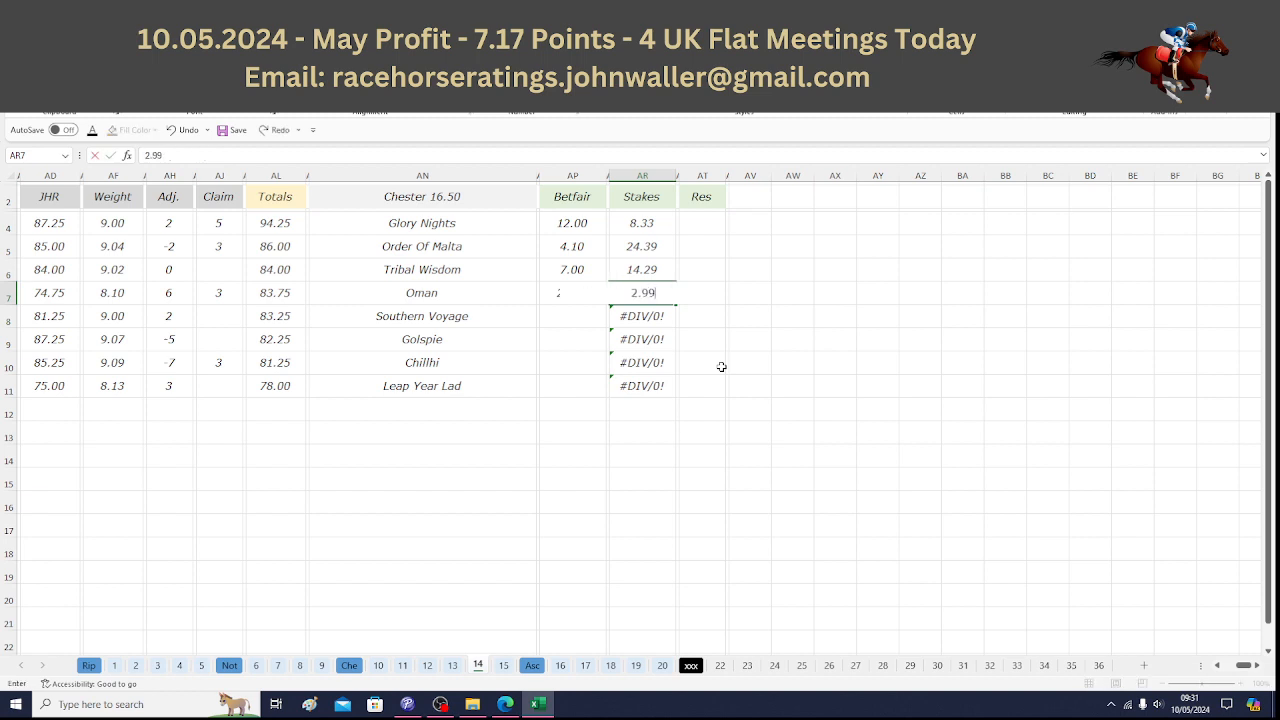
key("Return")
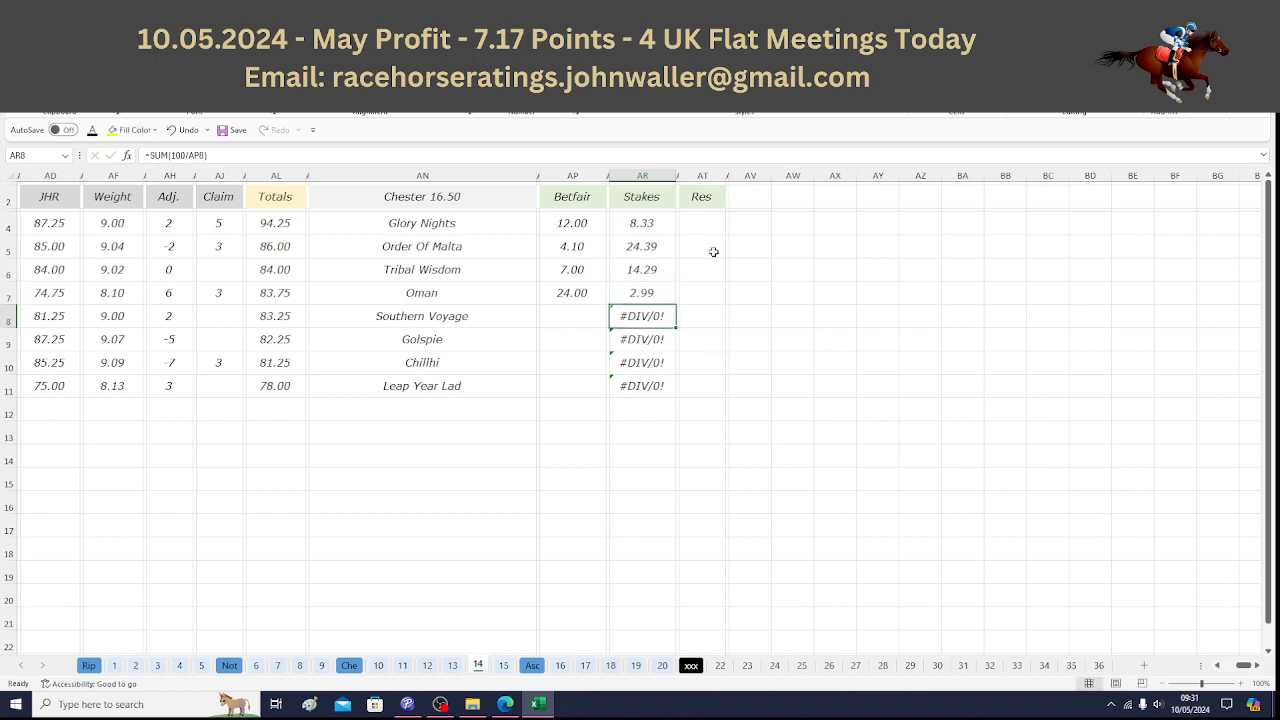
Review the four priced Chester 16.50 selections one by one, from Glory Nights down to Oman.
left_click(496, 224)
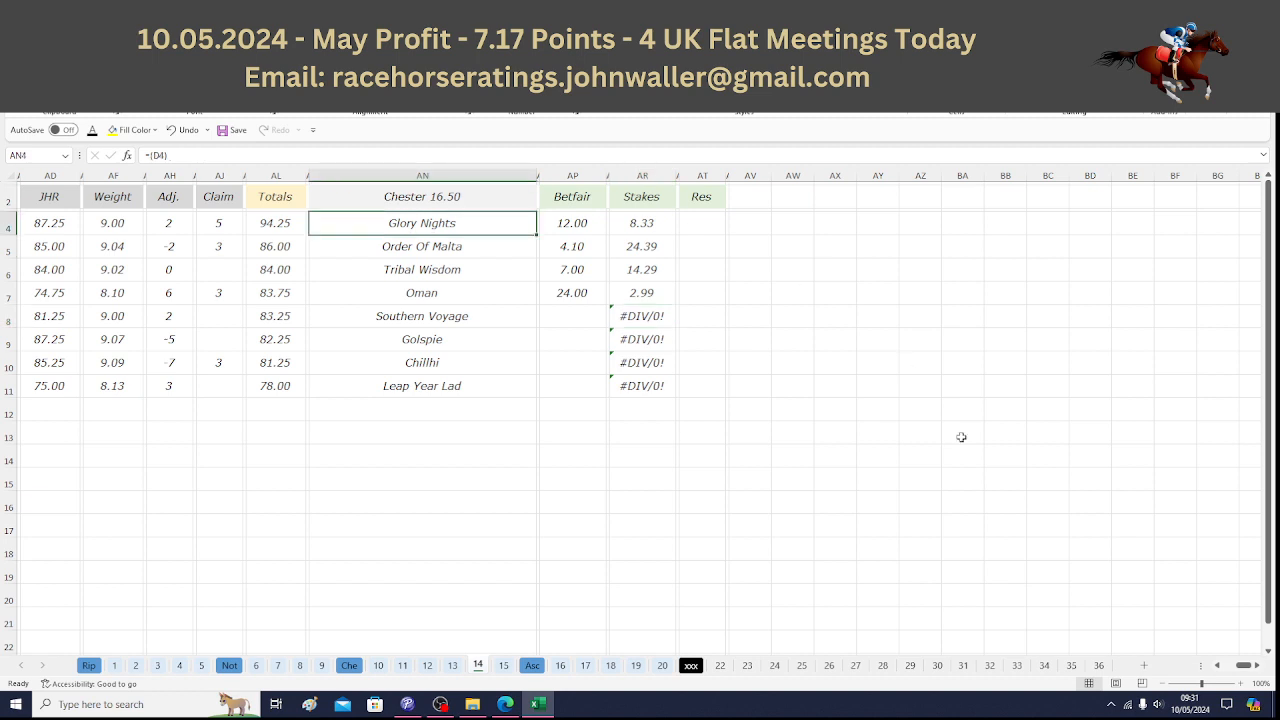
key("Down")
key("Down")
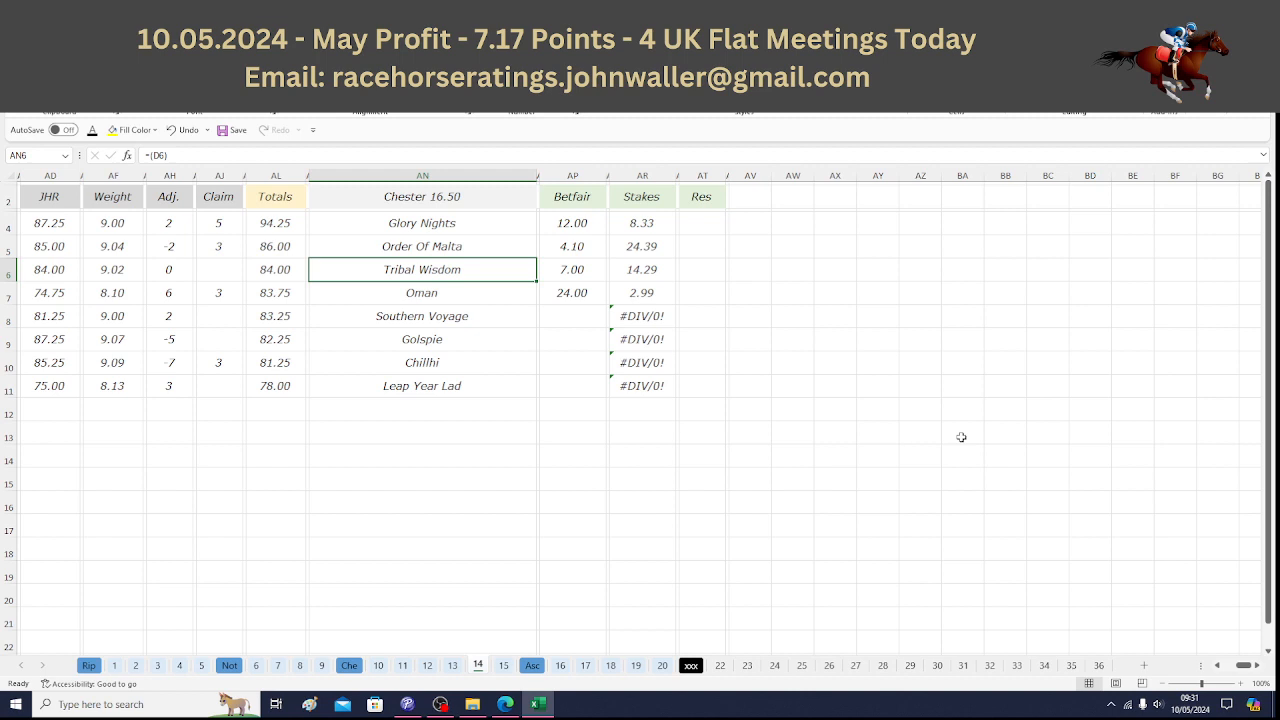
key("Down")
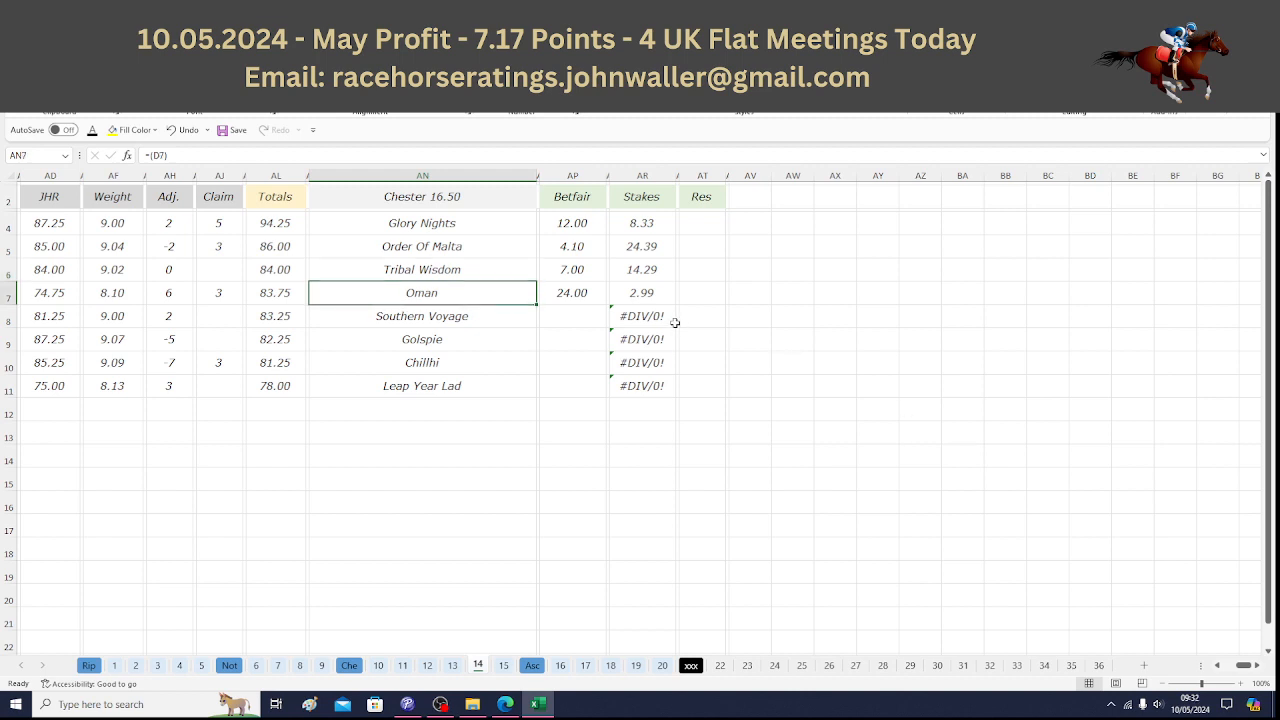
left_click(62, 196)
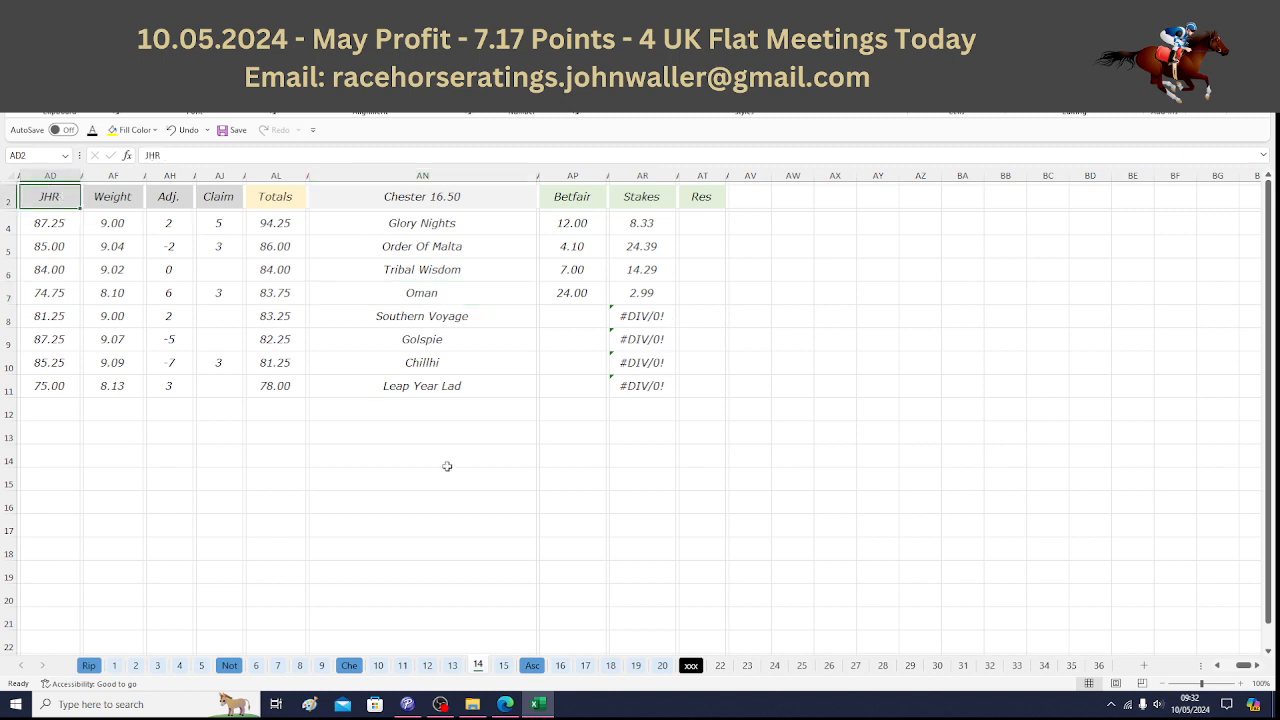
On the Chester 17.23 sheet, enter 30 as Lunar Jet's Betfair price, taken from Matchbook's 17:23 Chester back odds.
left_click(504, 665)
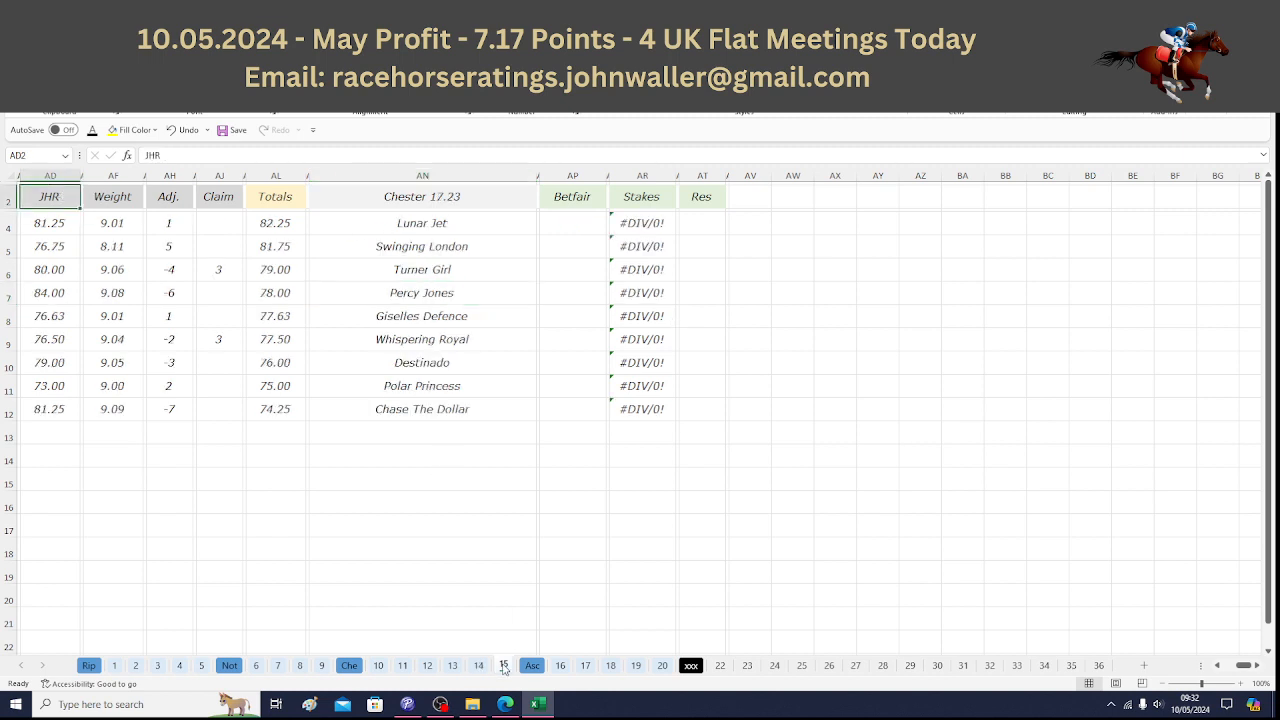
left_click(573, 225)
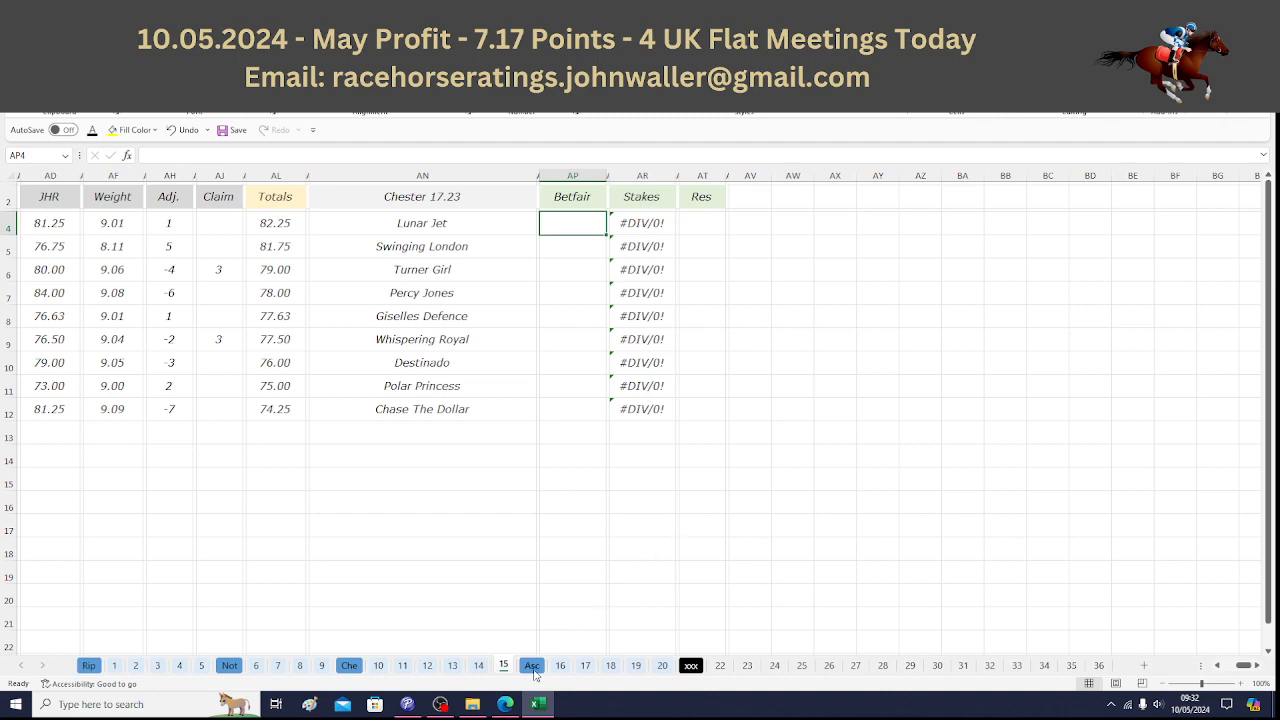
left_click(505, 704)
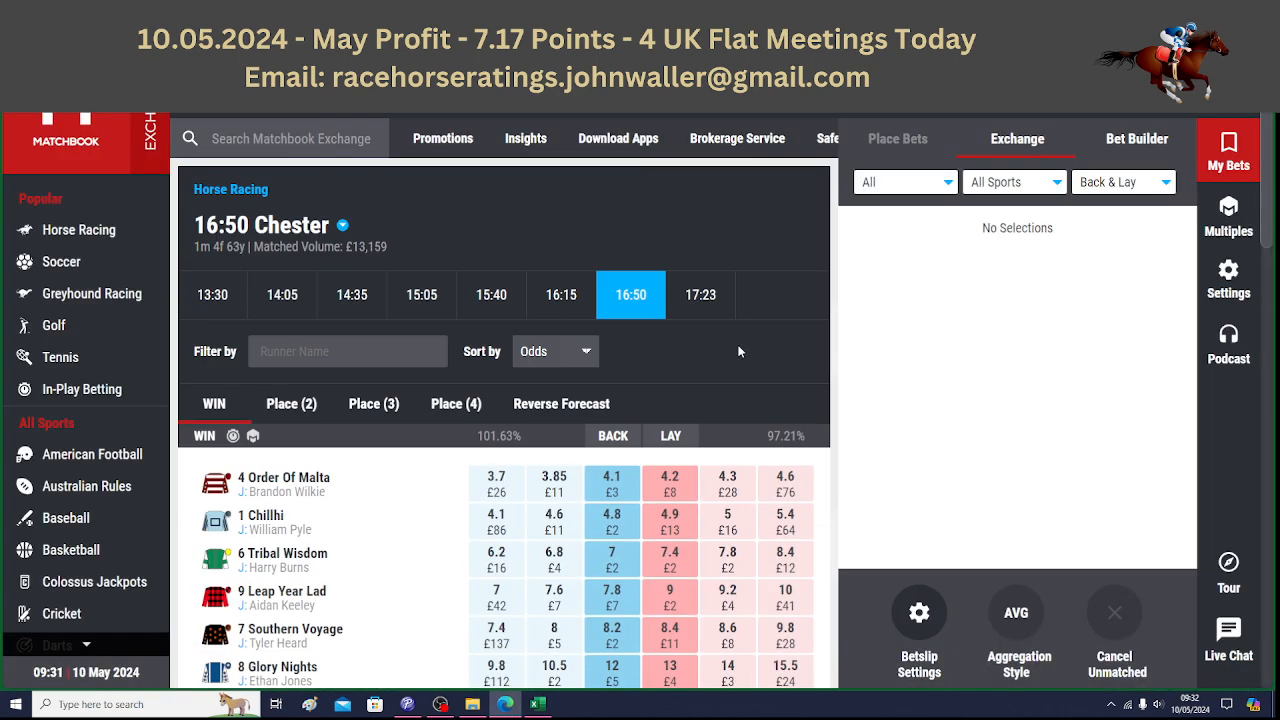
left_click(700, 295)
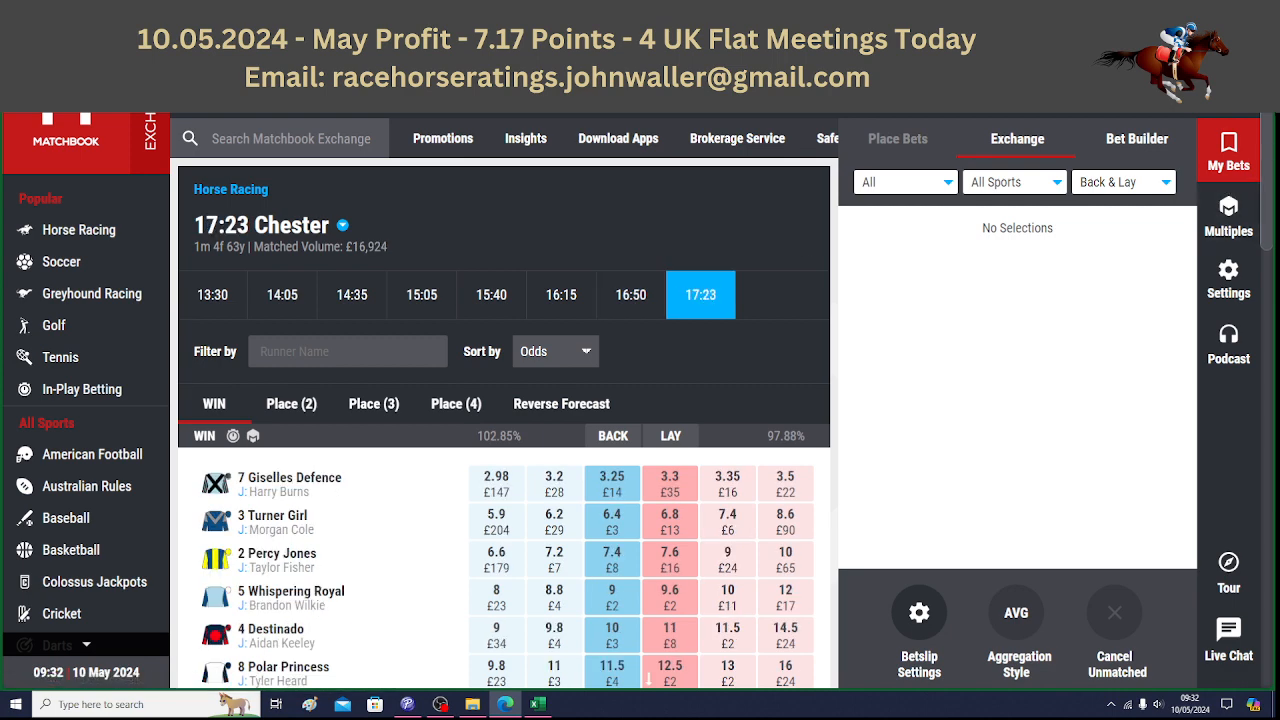
scroll(1272, 122, "down", 1)
scroll(1272, 122, "down", 2)
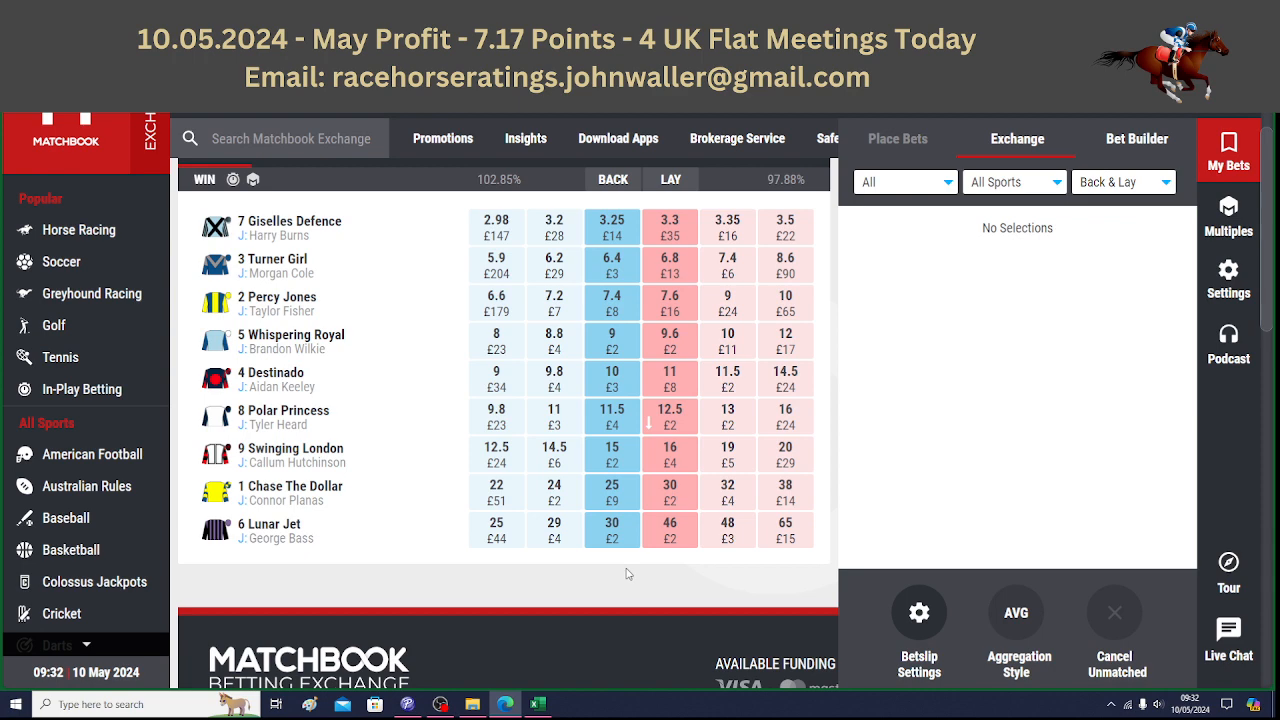
left_click(540, 704)
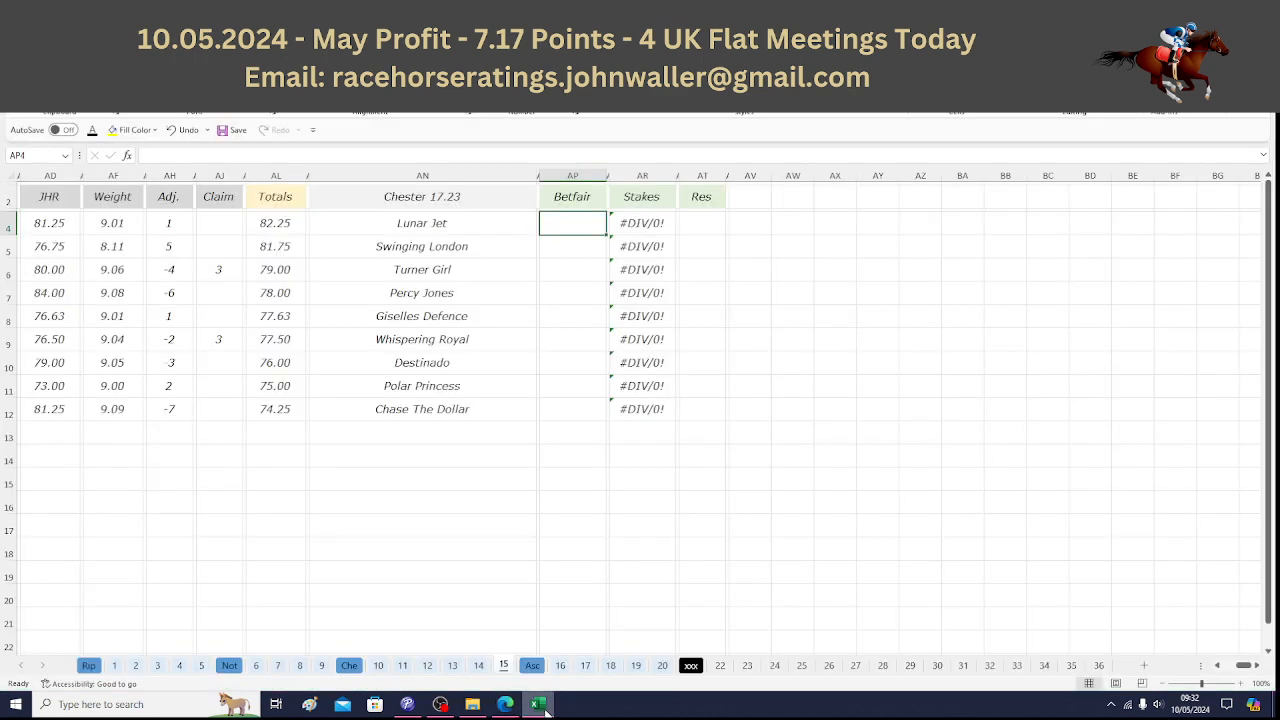
type("30")
key("Return")
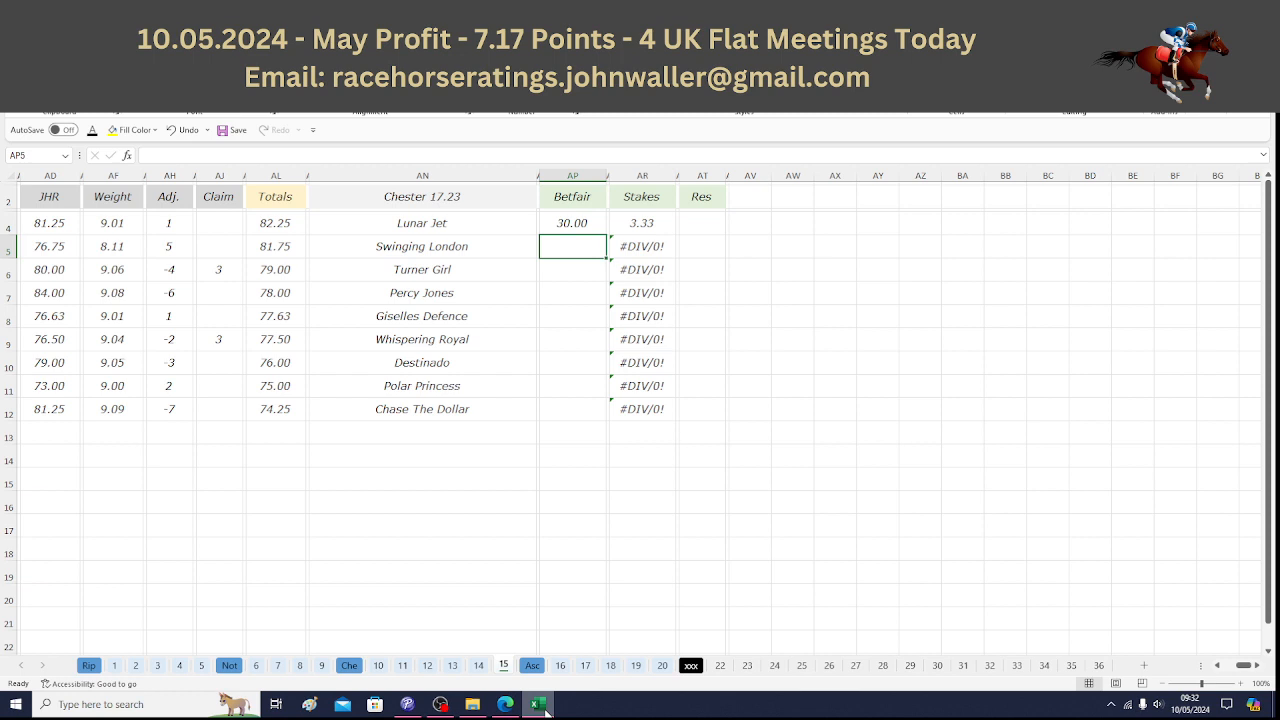
Look up Swinging London's back price on Matchbook and enter 15 as its Betfair price in the Chester 17.23 Excel sheet.
left_click(540, 704)
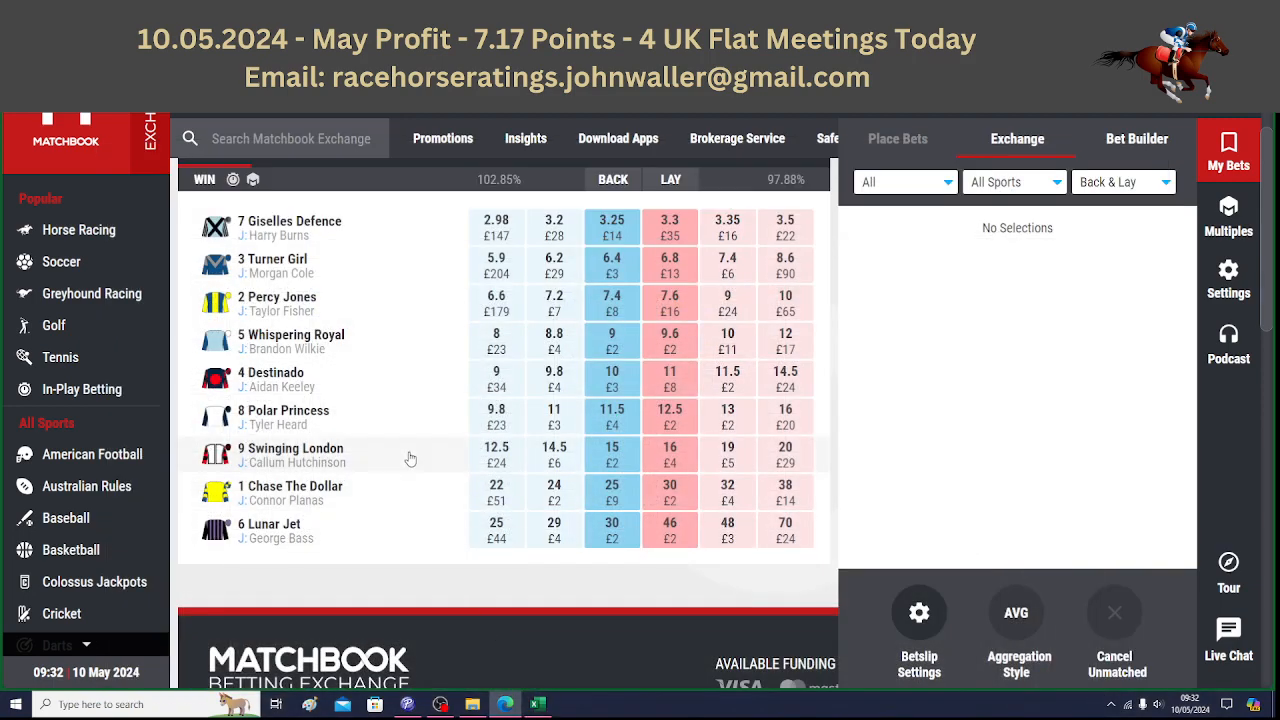
left_click(538, 704)
type("15")
key("Return")
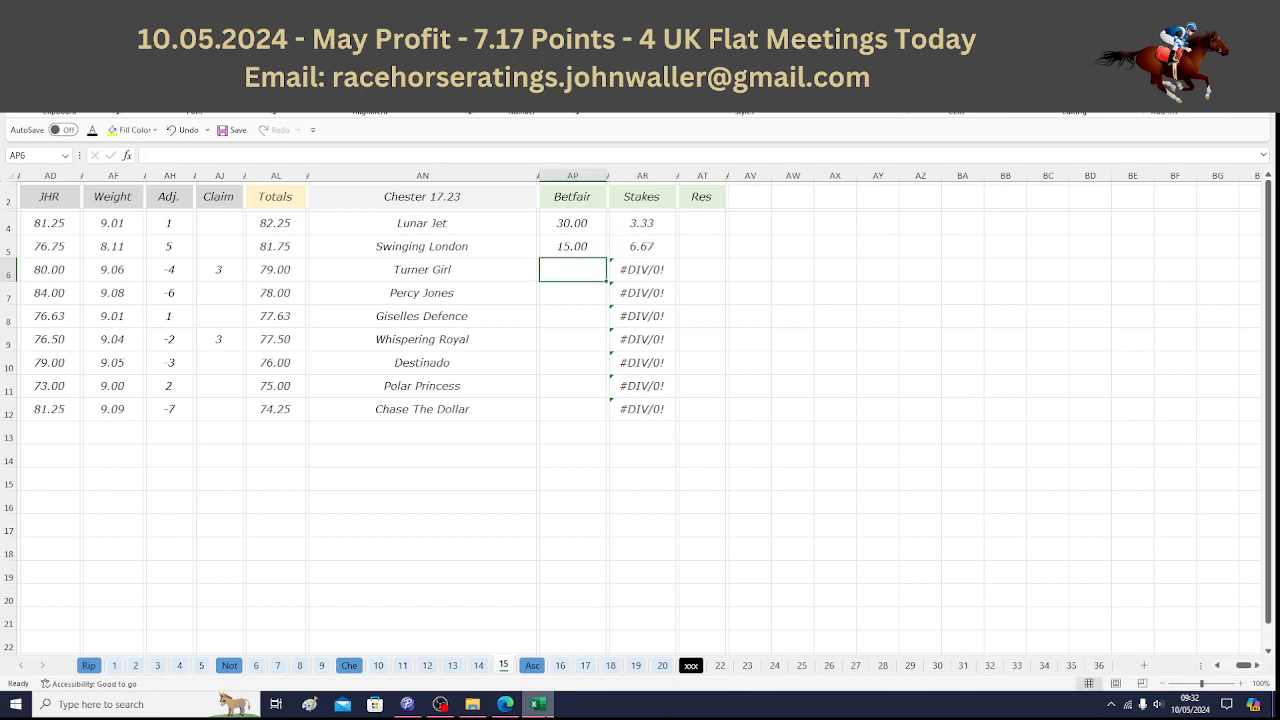
Look up Turner Girl's back price on Matchbook and enter 6.4 as its Betfair price in the Chester 17.23 Excel sheet.
left_click(506, 704)
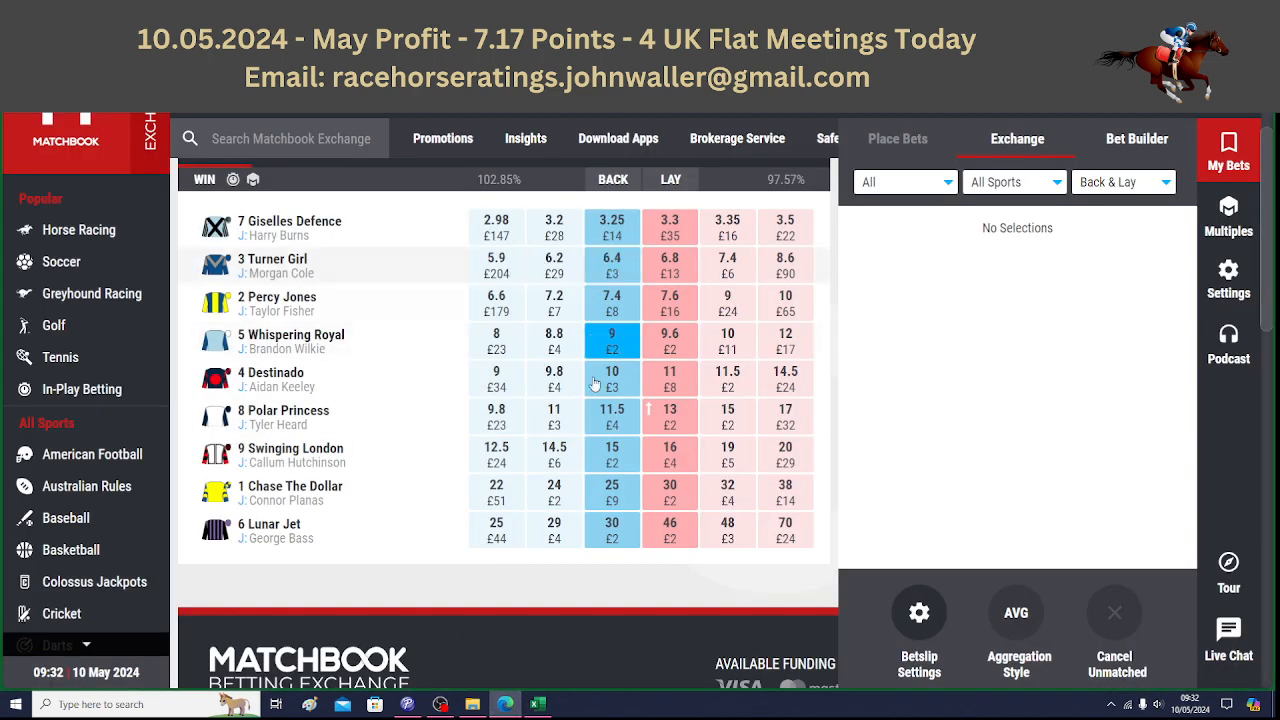
left_click(538, 704)
type("6")
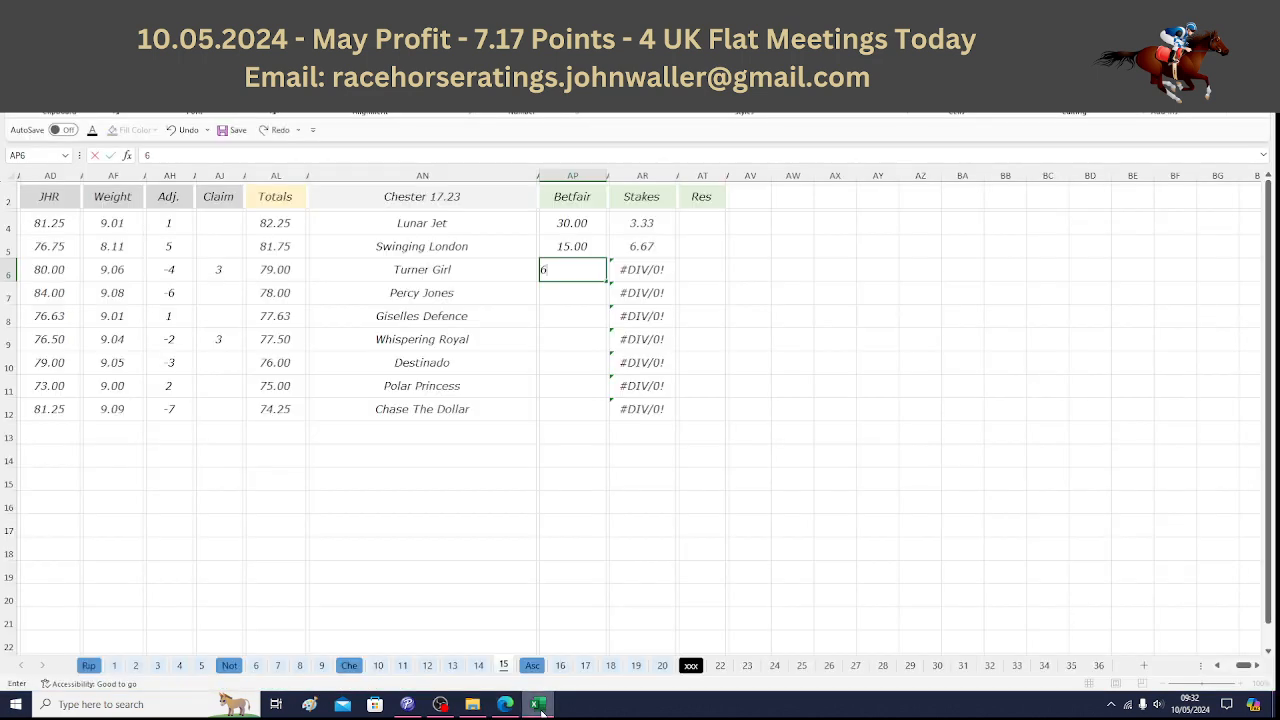
type(".4")
key("Tab")
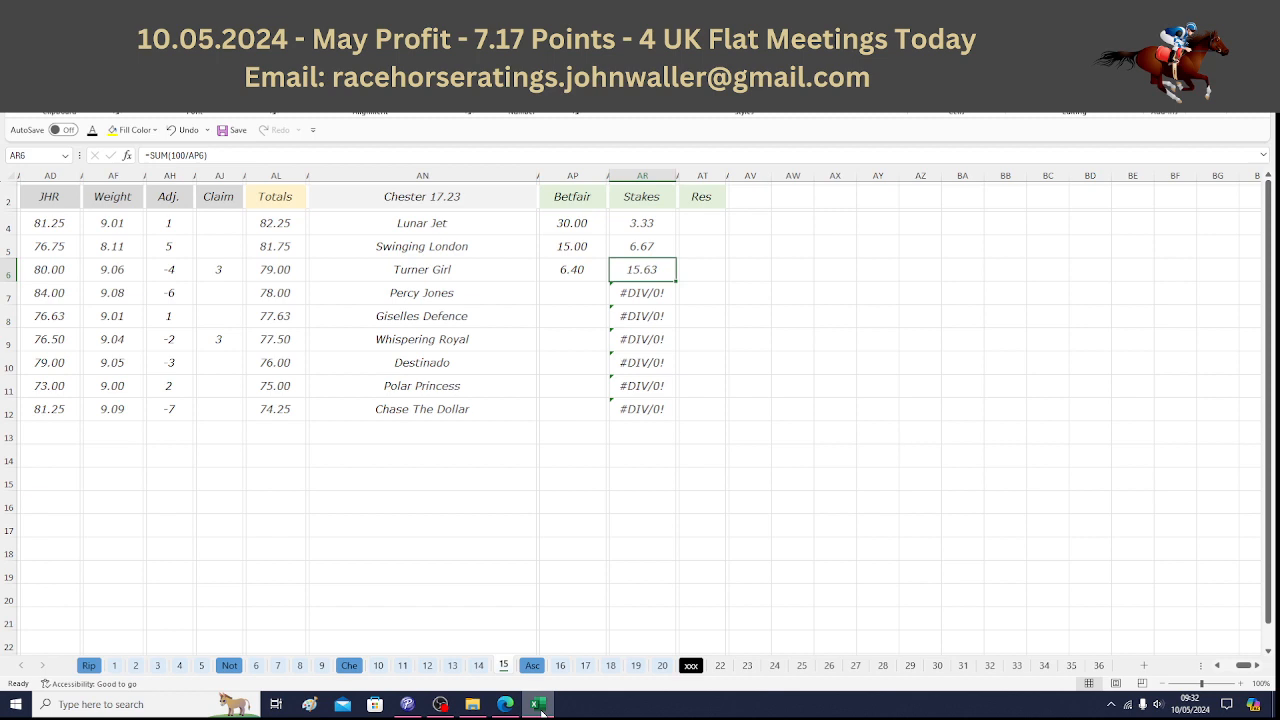
key("Down")
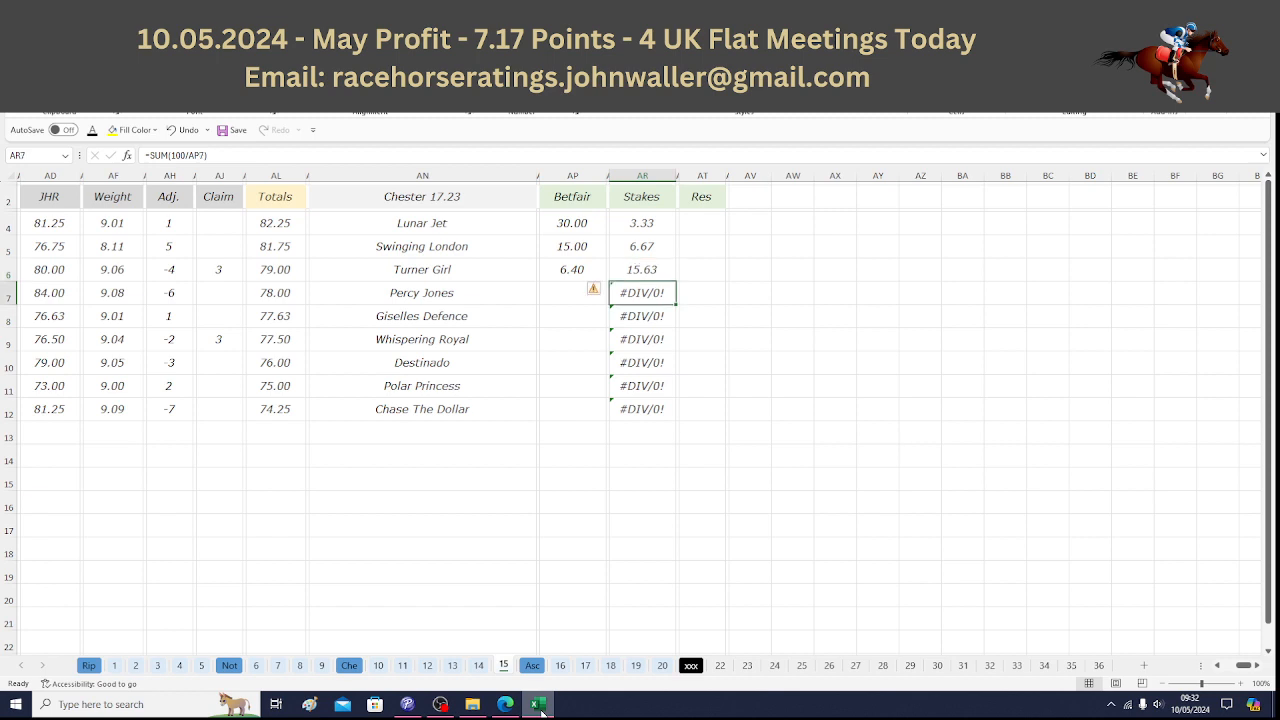
Look up Percy Jones's back price on Matchbook and enter 7.4 as its Betfair price in the Chester 17.23 Excel sheet.
key("Left")
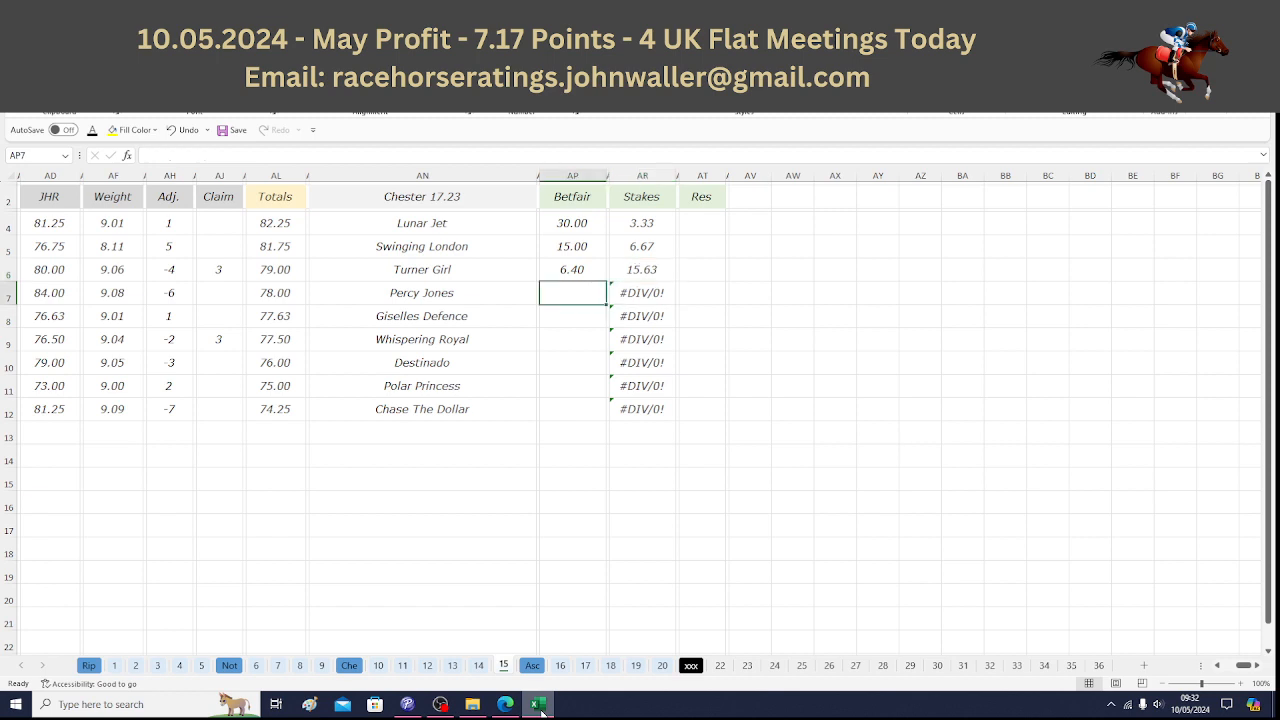
left_click(505, 705)
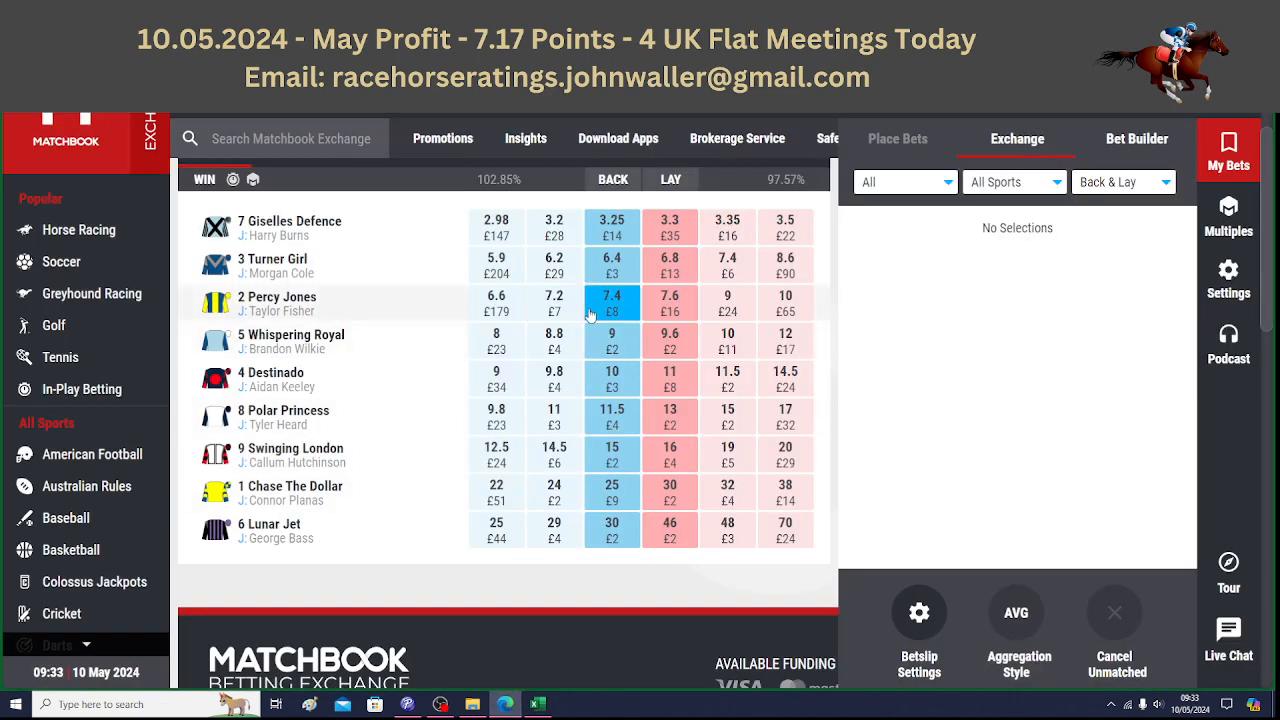
left_click(538, 705)
type("7.4")
key("Return")
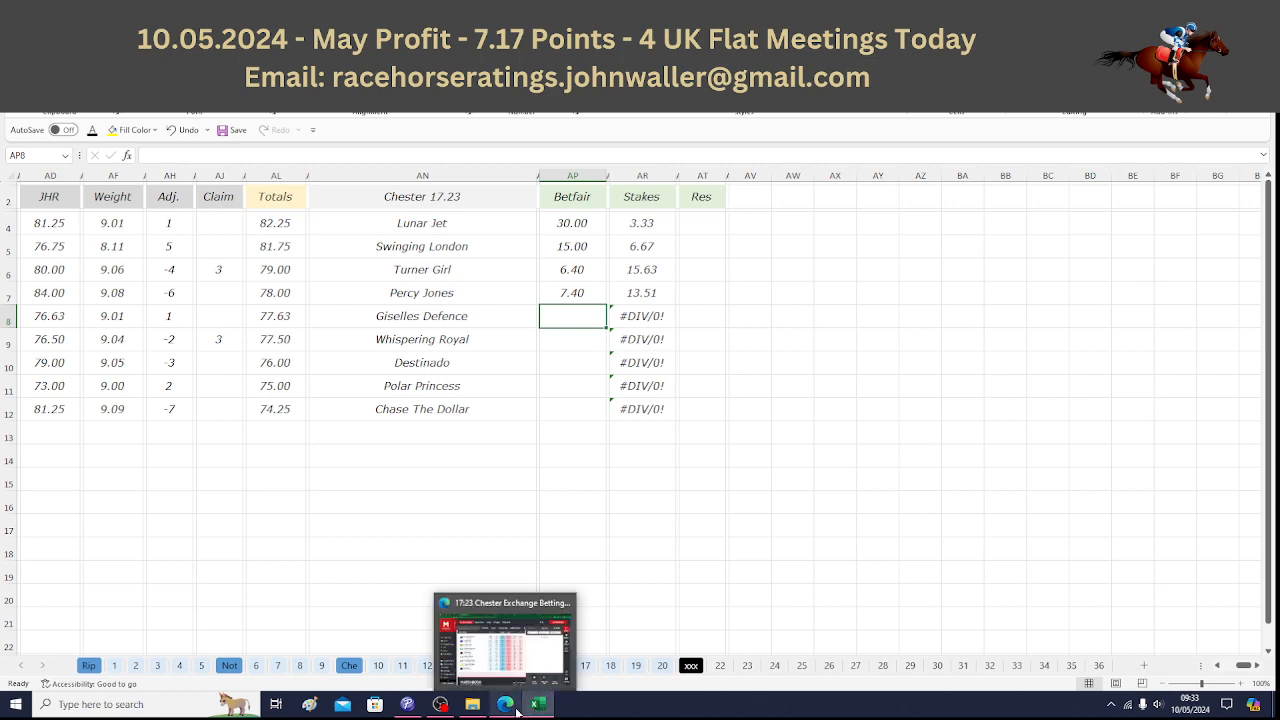
Look up Giselles Defence's back price on Matchbook and enter 3.25 as its Betfair price in the Chester 17.23 Excel sheet.
left_click(516, 708)
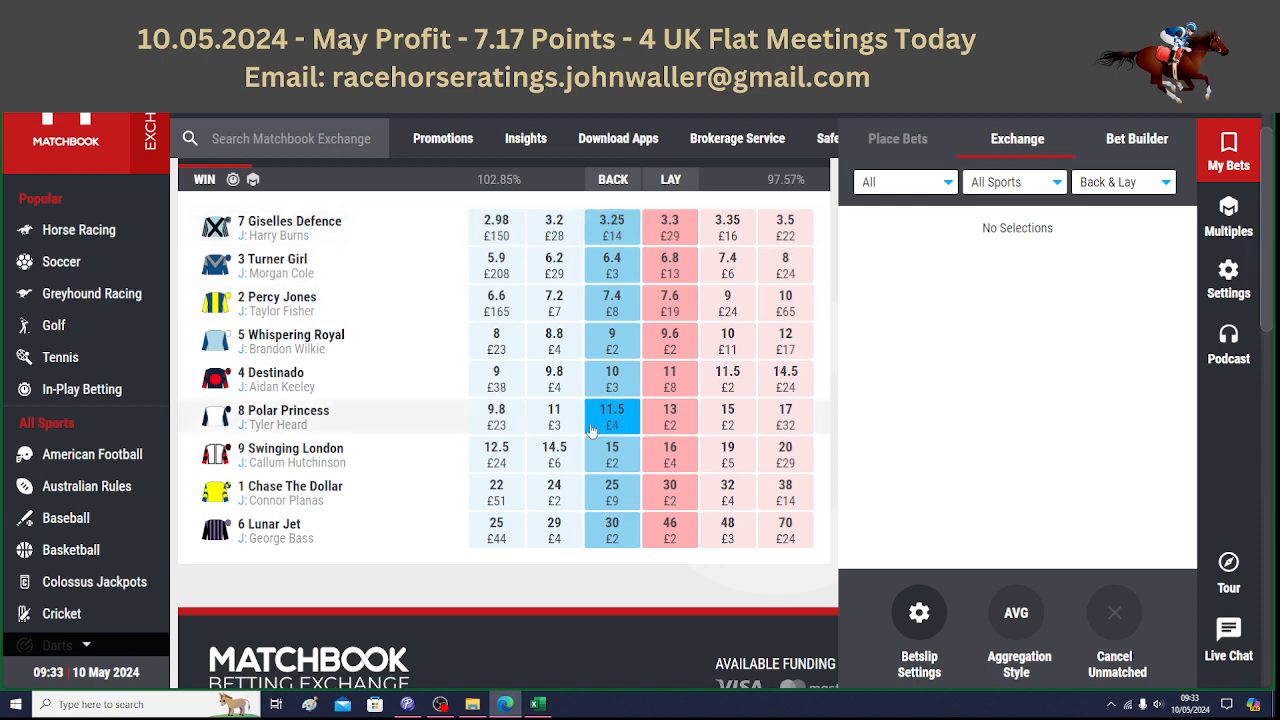
left_click(537, 704)
type("3.25")
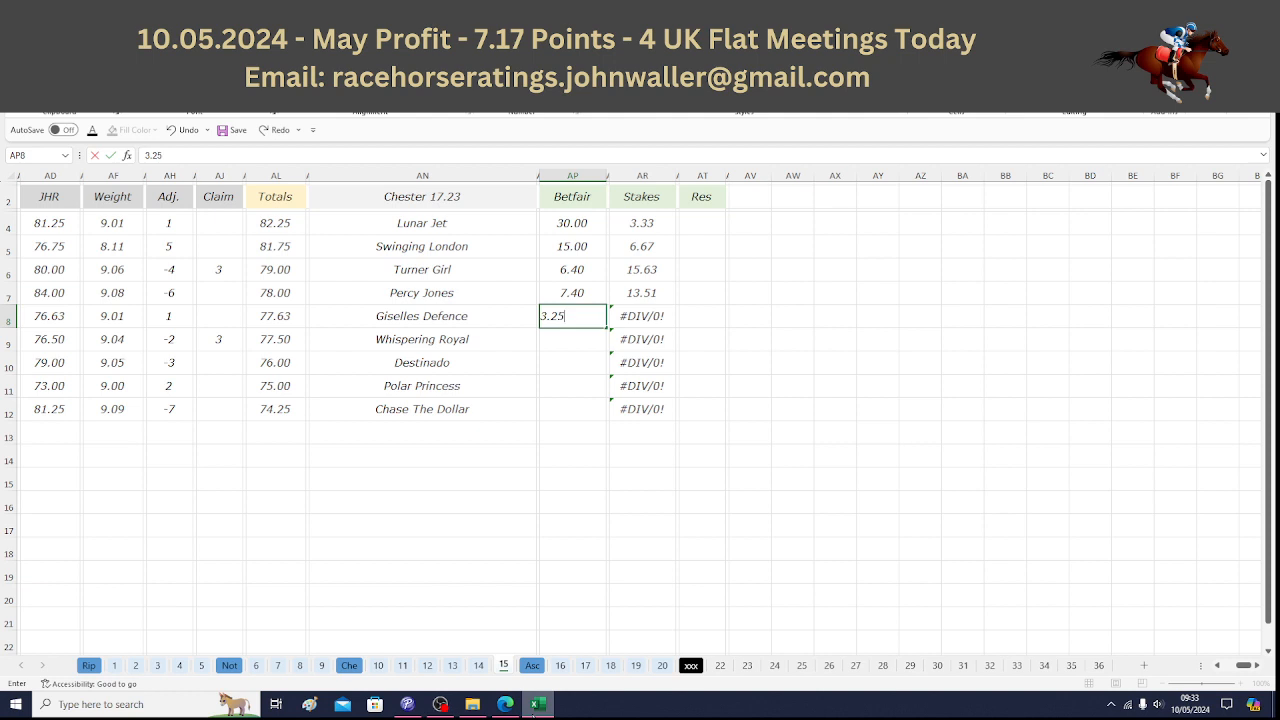
key("Return")
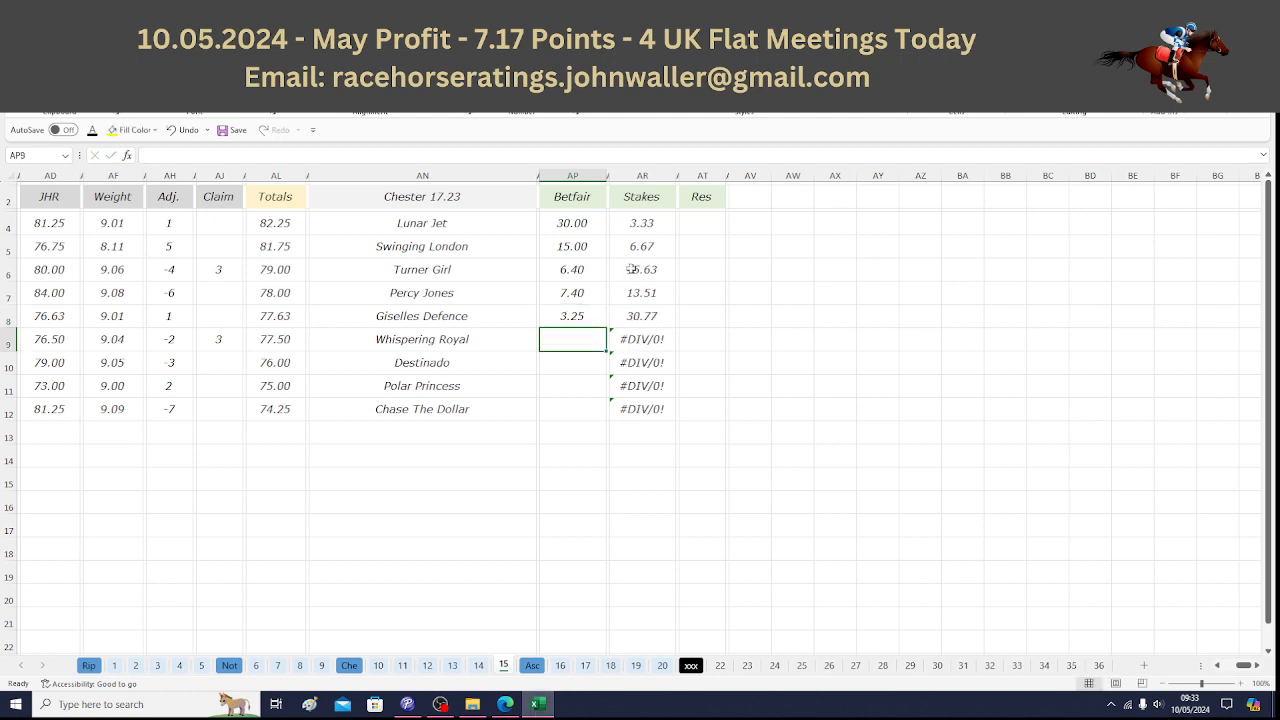
Check the combined stakes of the first four Chester 17.23 selections and set Giselles Defence's stake to 10.86.
left_click(637, 230)
left_click_drag(637, 243, 640, 295)
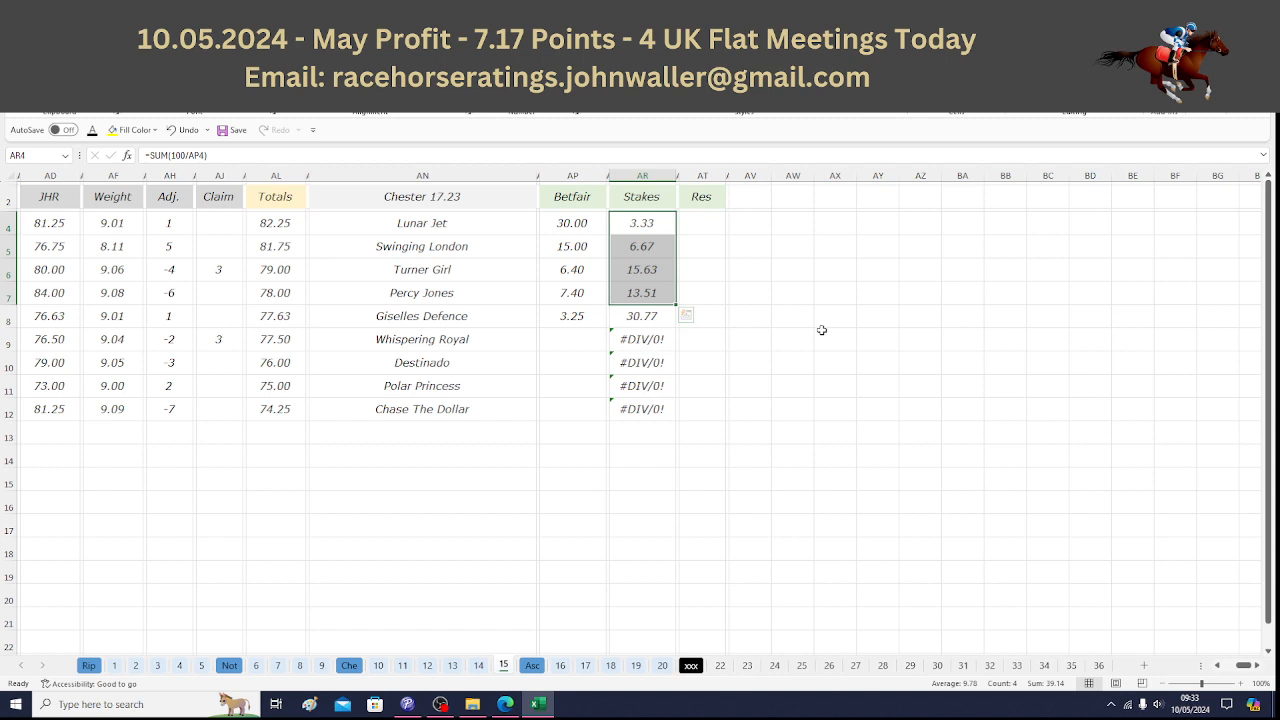
left_click(643, 318)
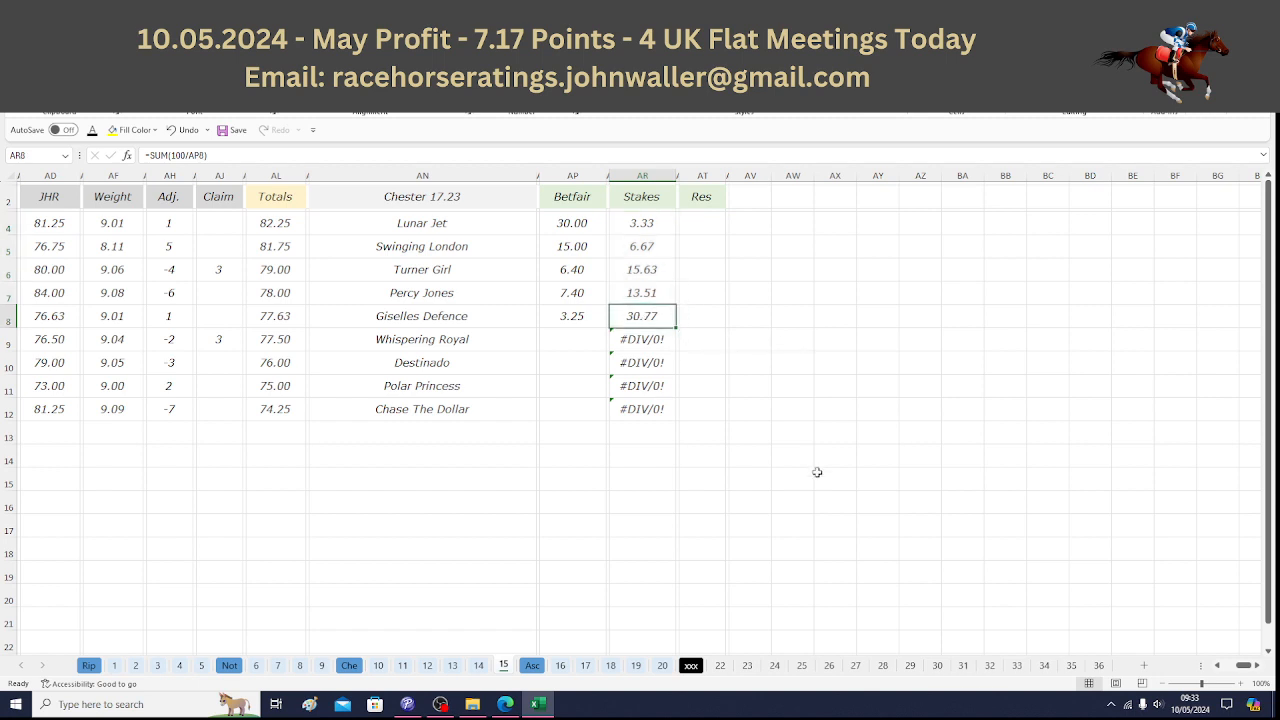
type("10.")
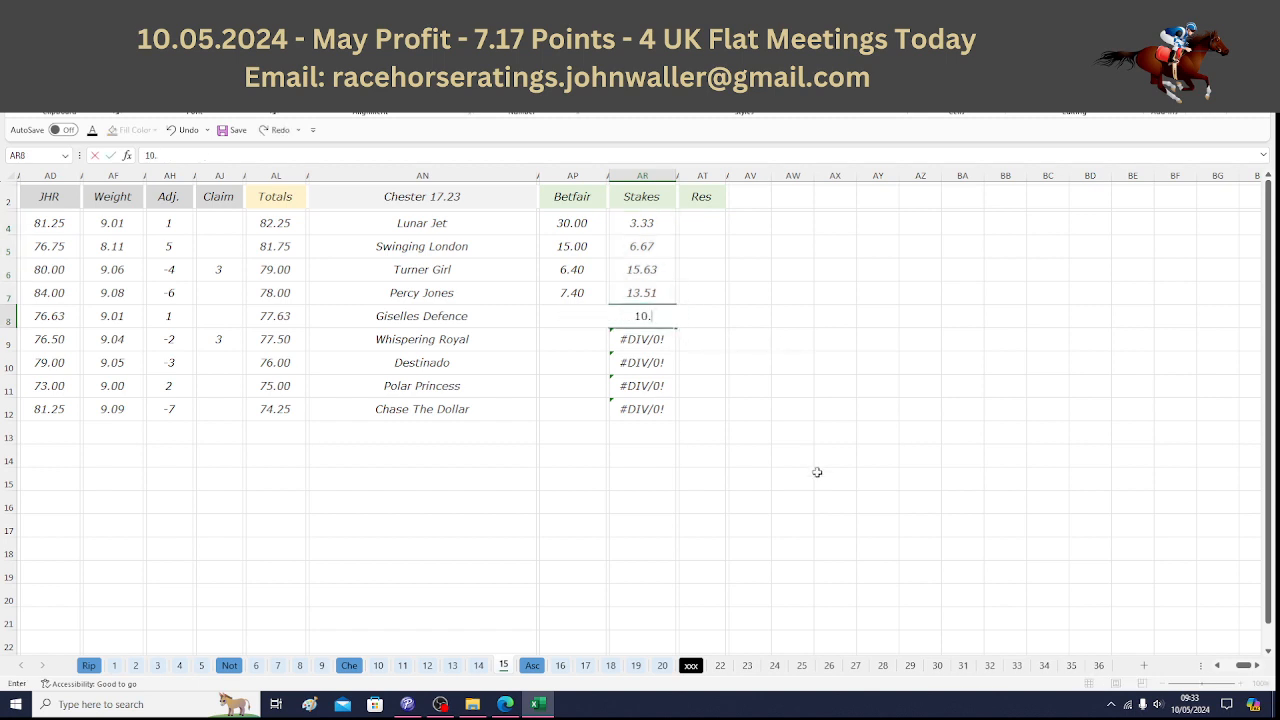
type("86")
key("Return")
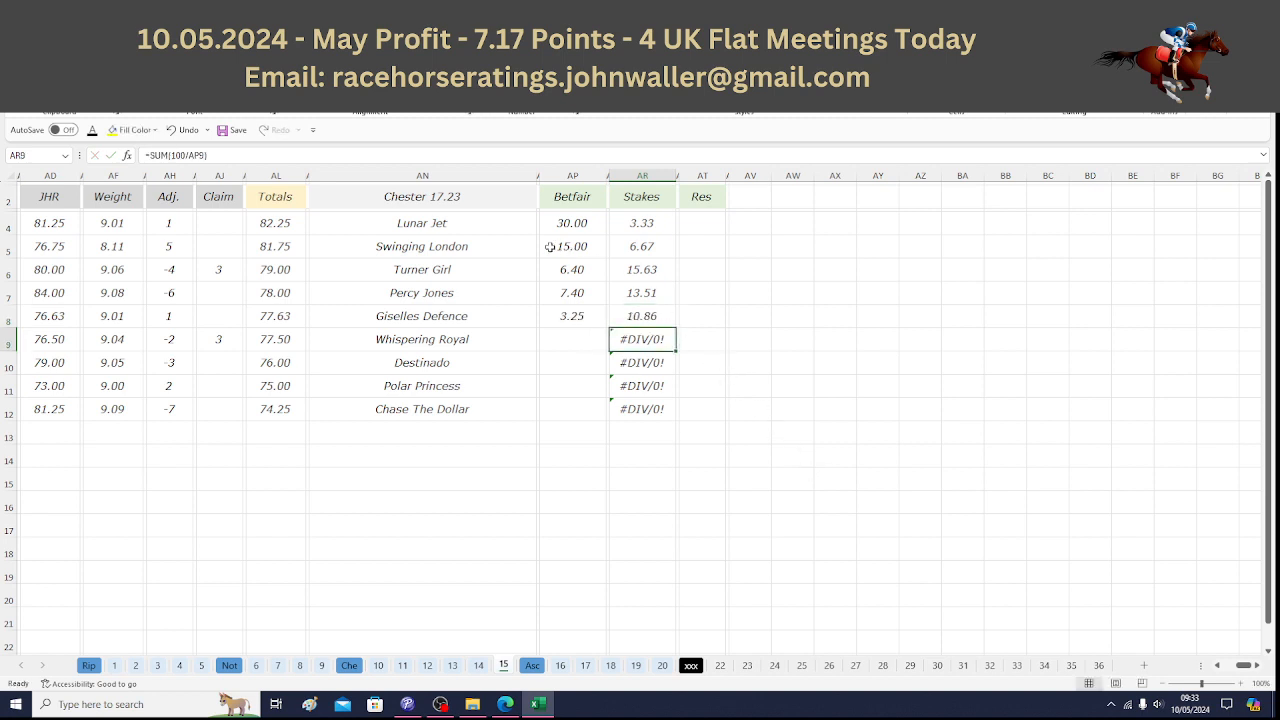
Review the five priced Chester 17.23 selections one by one, from Lunar Jet down to Giselles Defence.
left_click(486, 222)
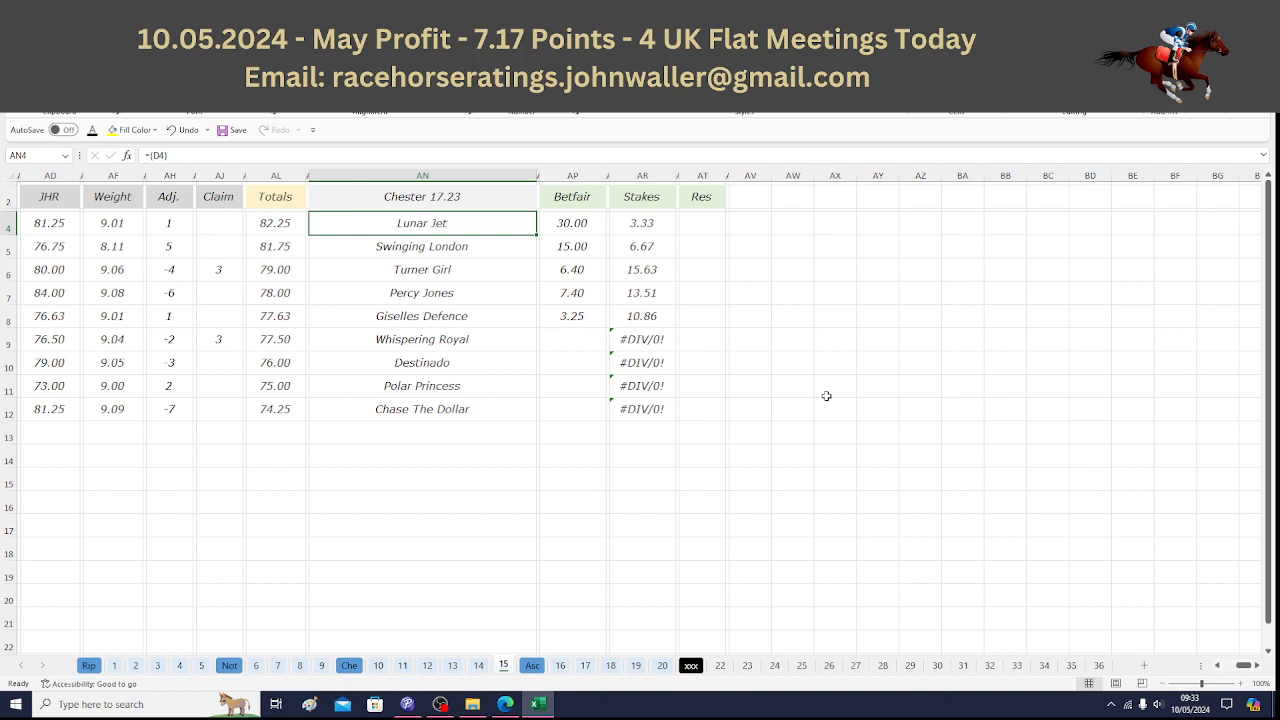
key("Down")
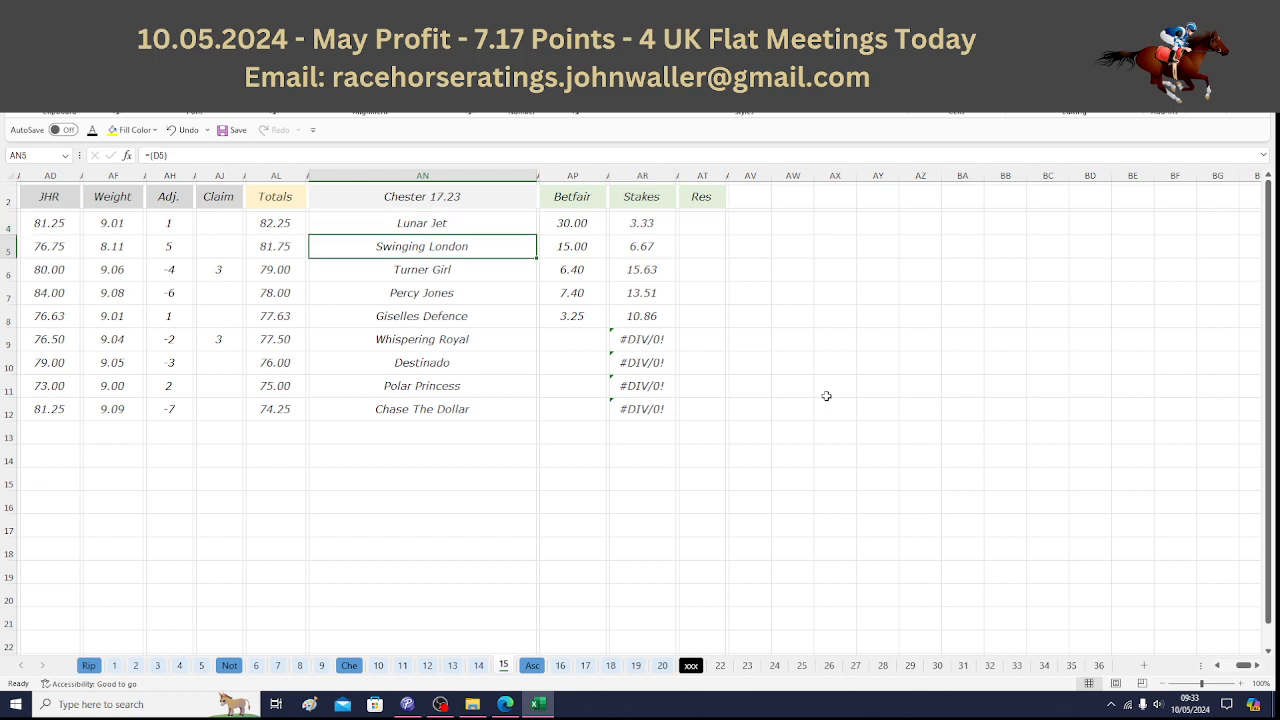
key("Down")
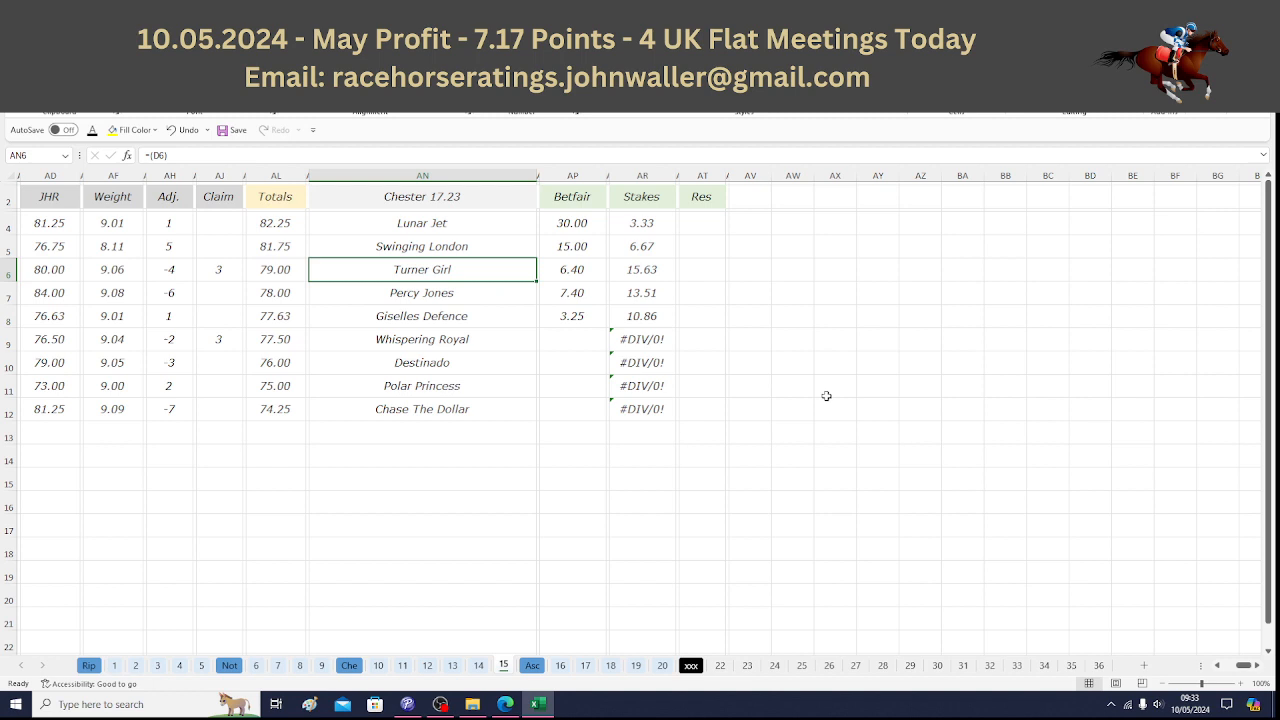
key("Down")
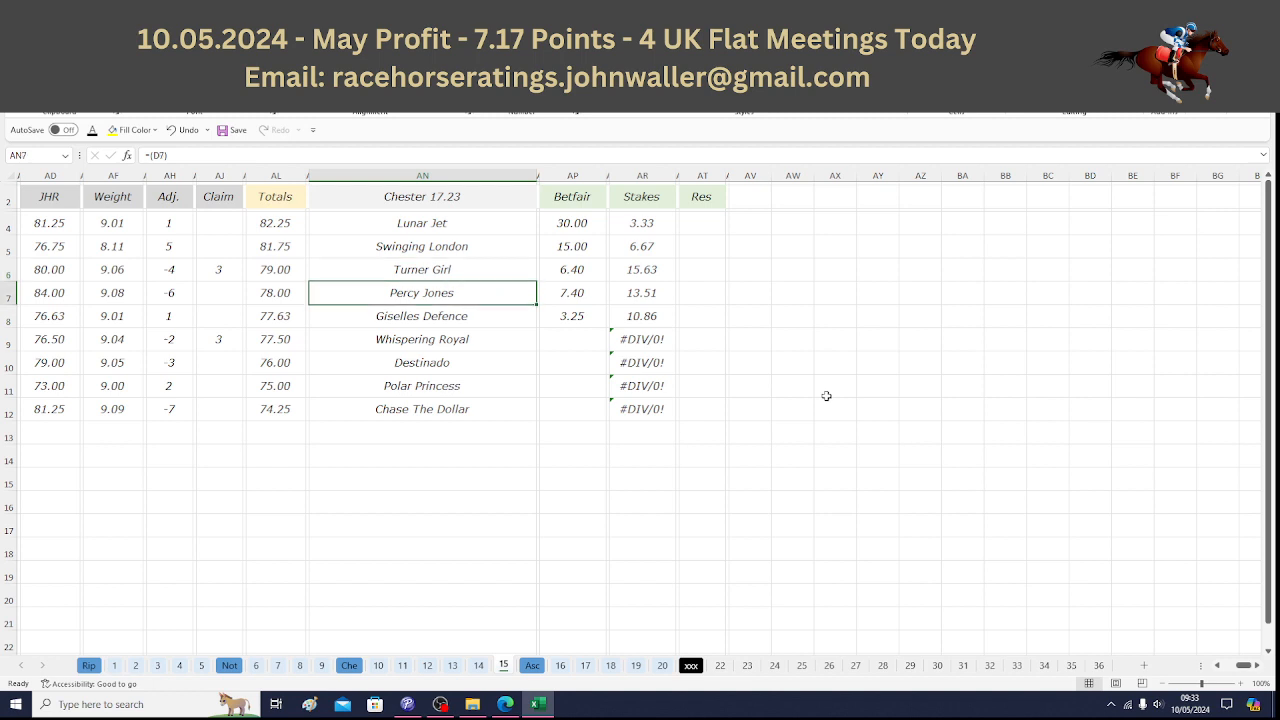
key("Down")
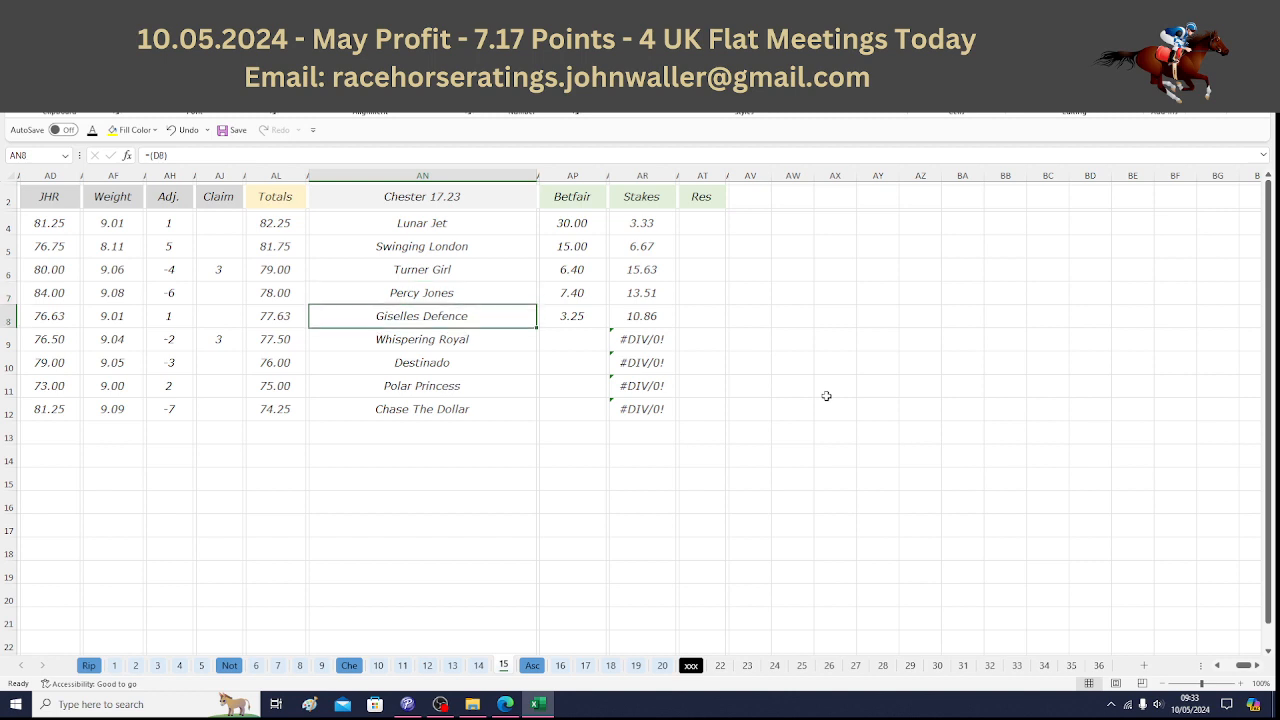
left_click(55, 200)
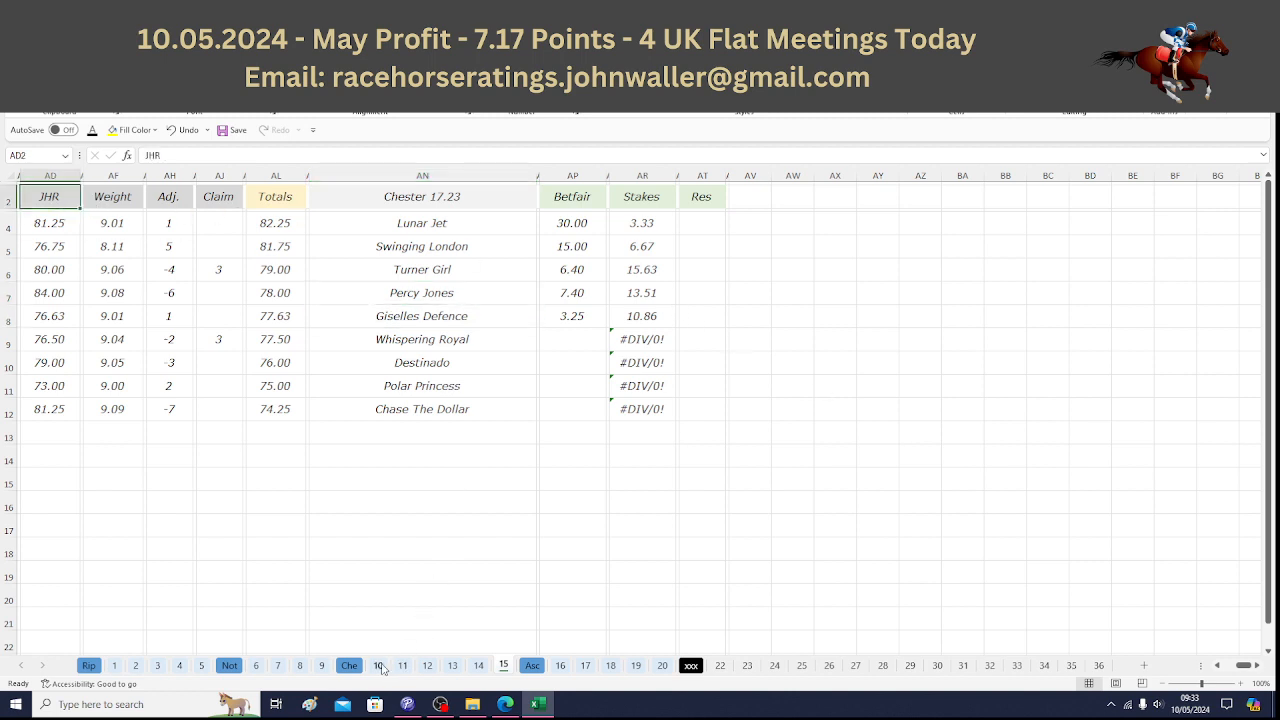
Go to the Chester 13.30 sheet and, in Calculator, multiply Dancing Magic's stake of 3.57 by its price of 4.8.
left_click(378, 666)
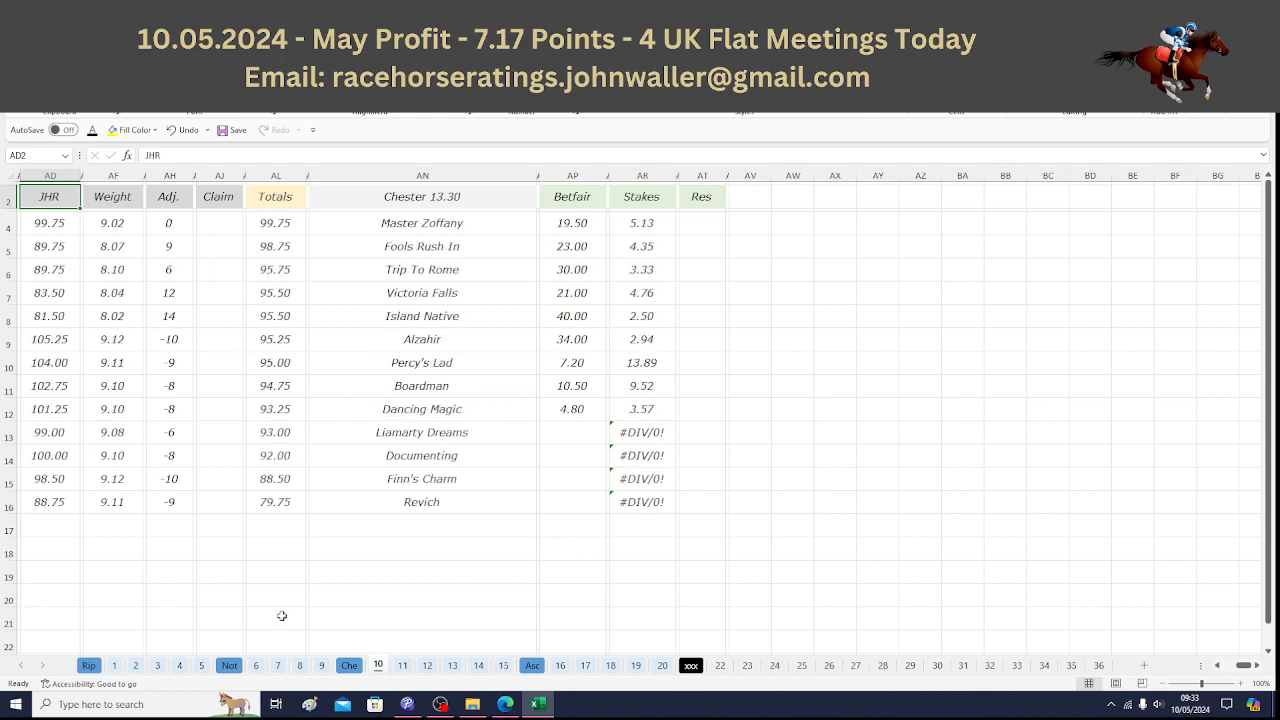
left_click(16, 704)
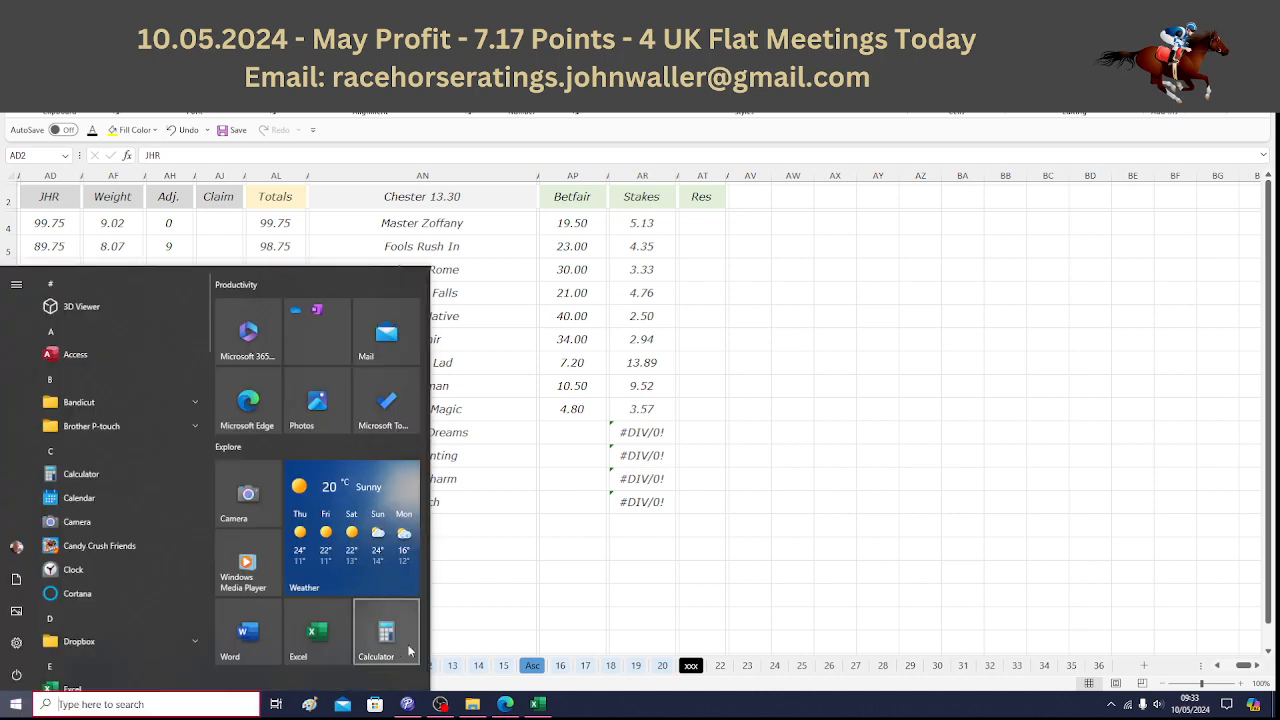
left_click(386, 632)
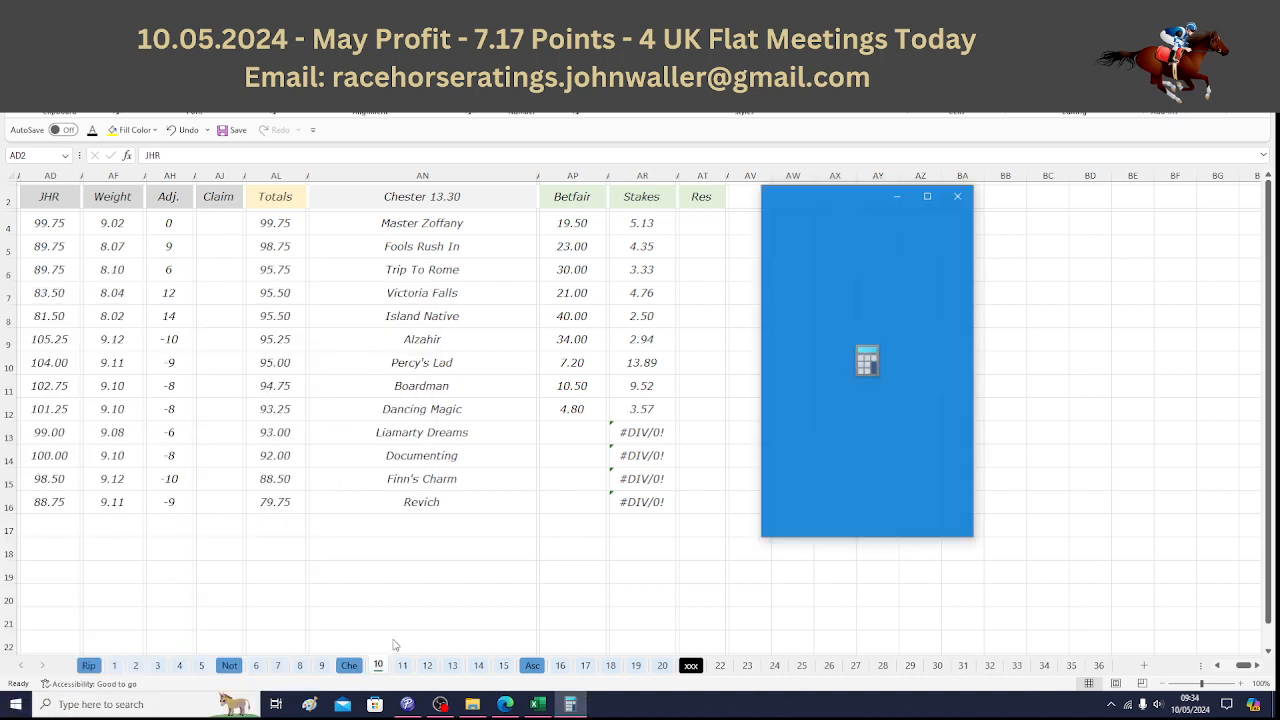
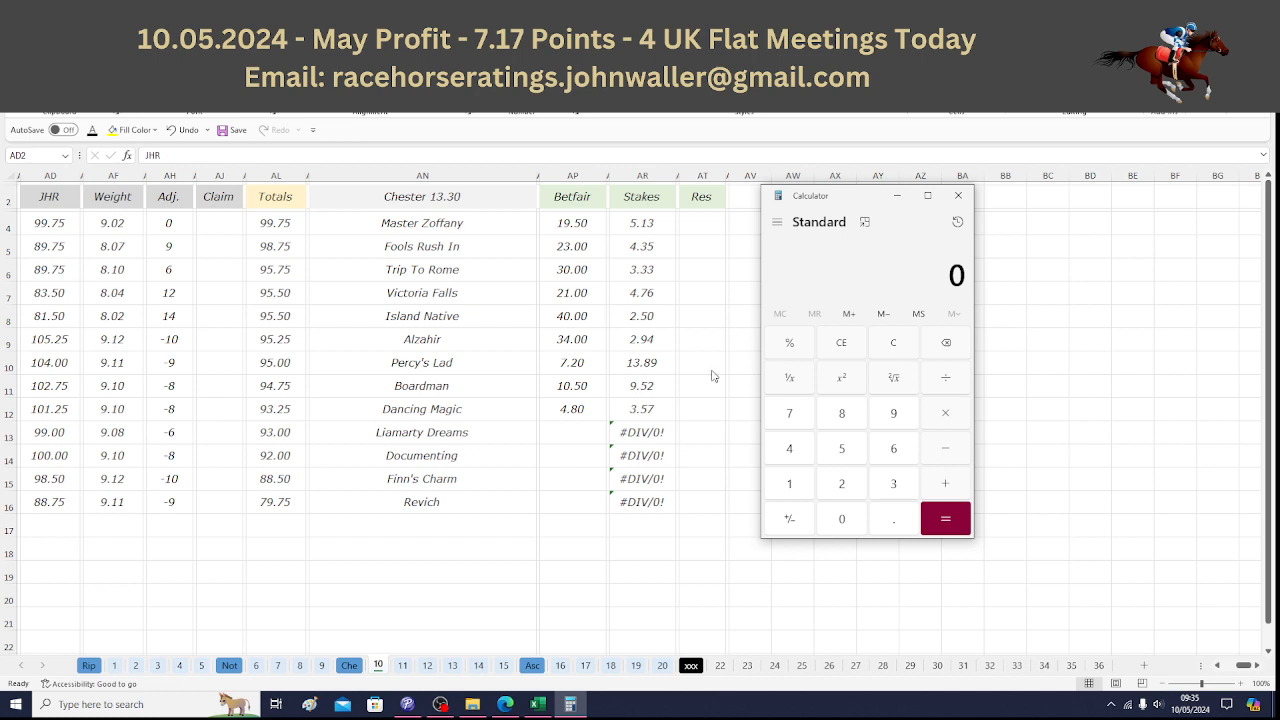
left_click(893, 484)
left_click(898, 518)
left_click(843, 452)
left_click(792, 416)
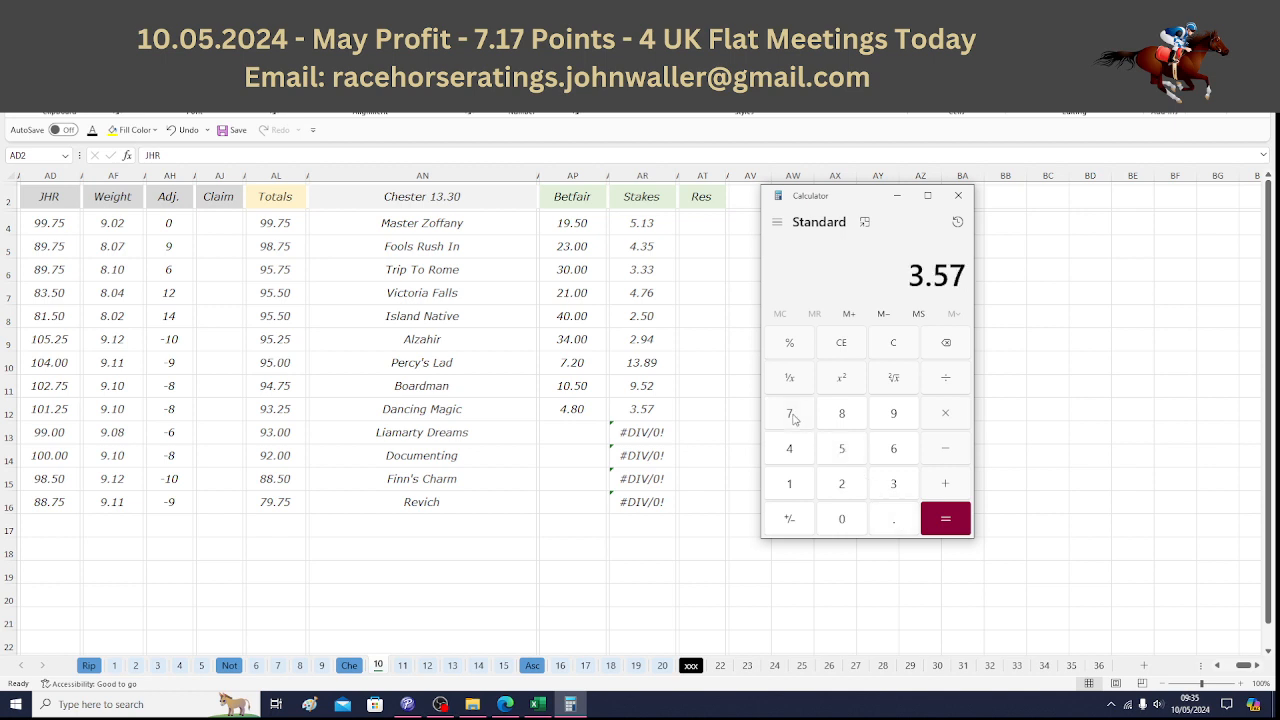
left_click(929, 413)
left_click(792, 453)
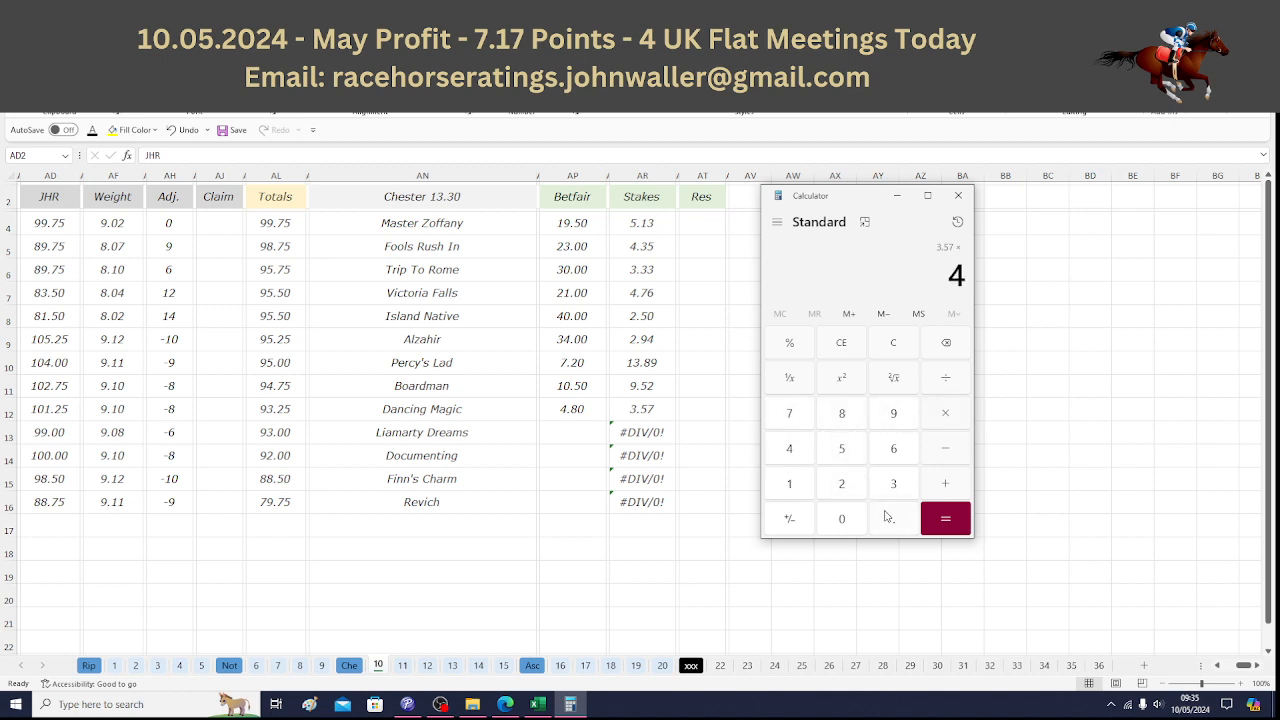
left_click(887, 516)
left_click(844, 419)
left_click(943, 517)
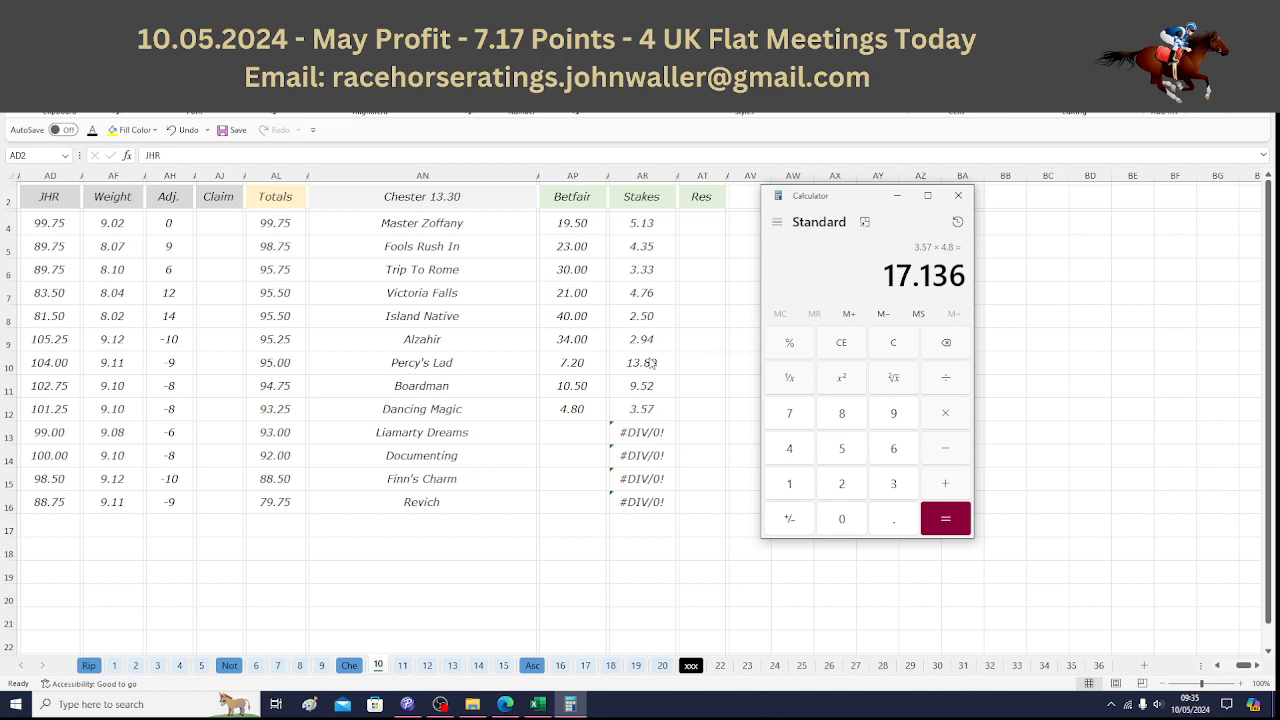
Return to Excel and review the five priced Chester 14.35 selections one by one, from Woodstock City down to City Streak.
left_click(401, 672)
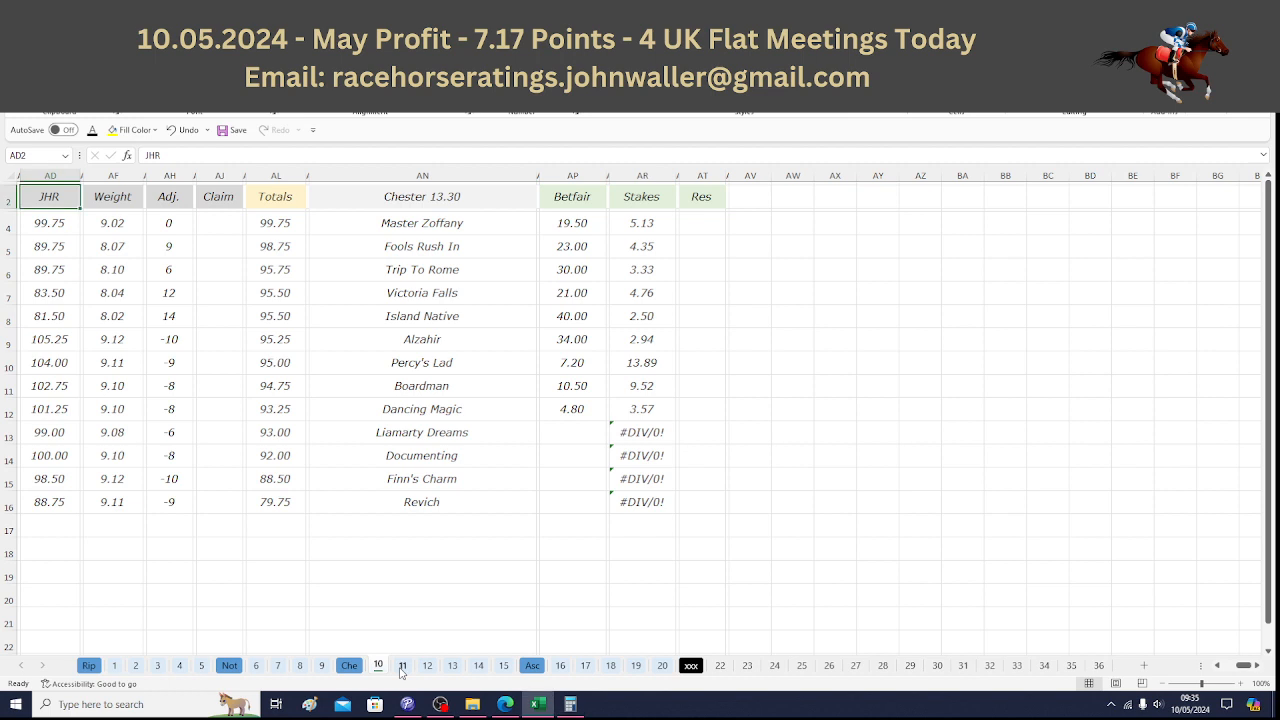
left_click(401, 667)
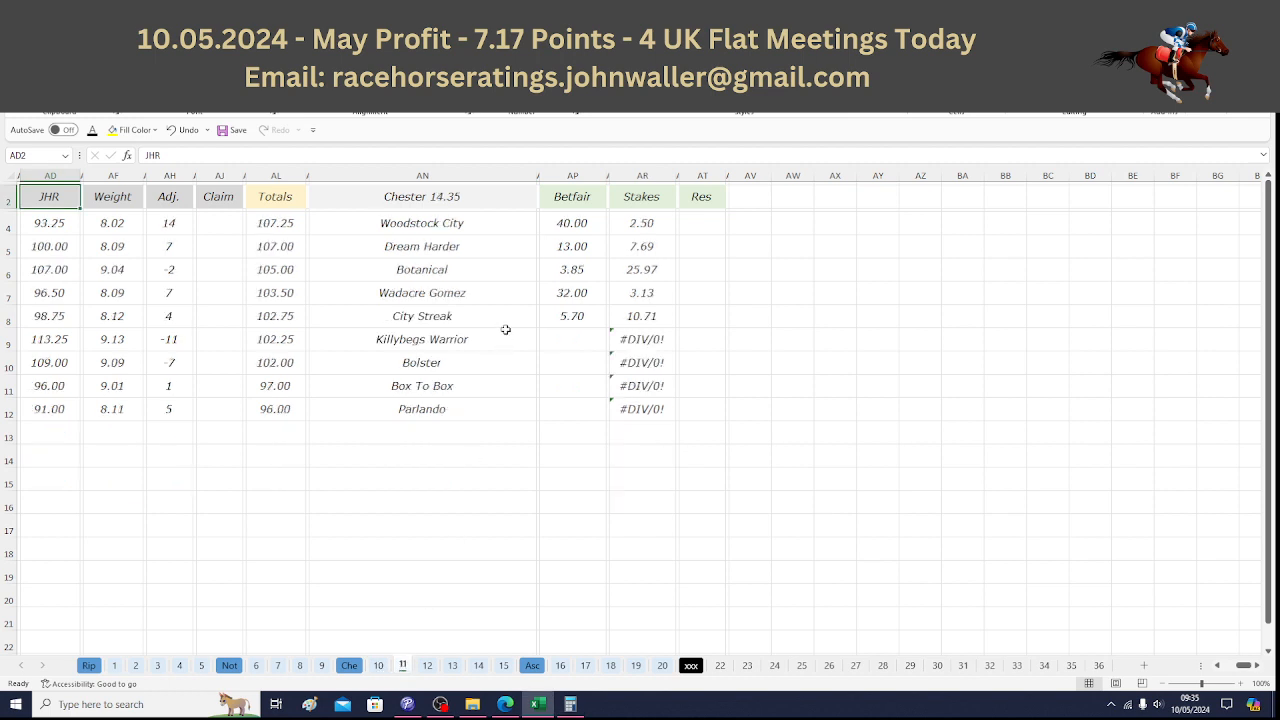
left_click(485, 225)
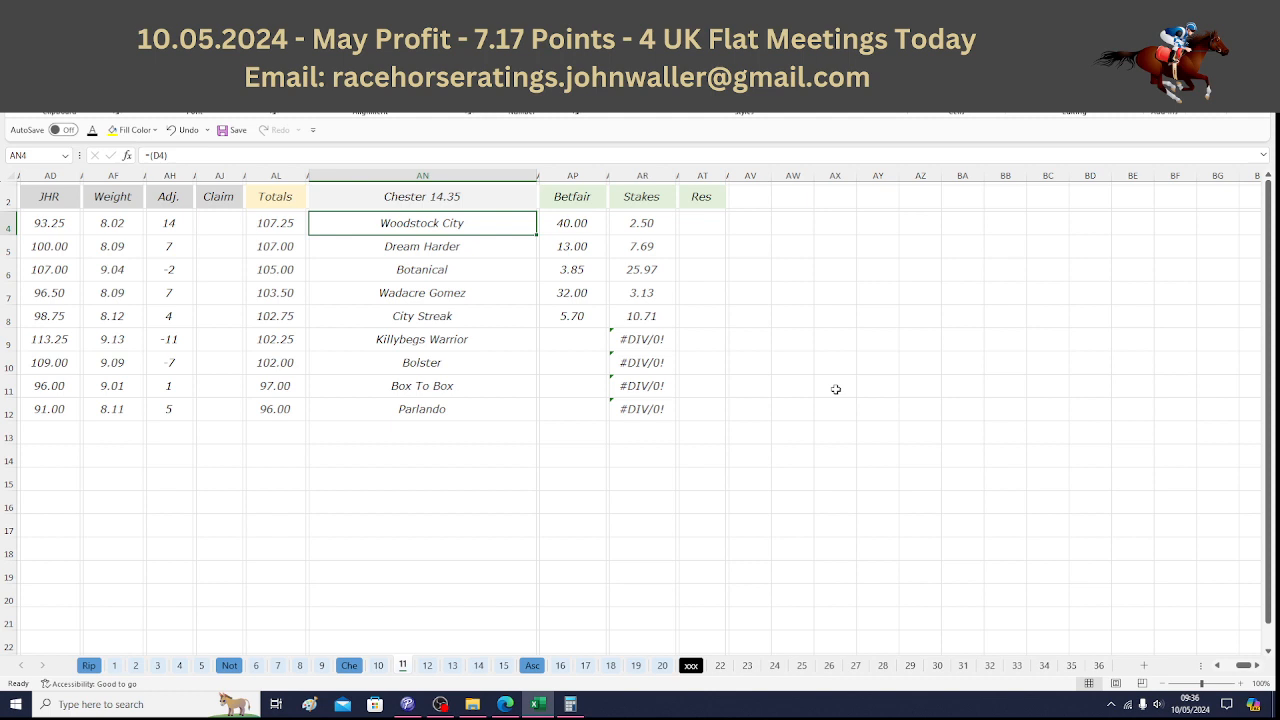
key("Down")
key("Down")
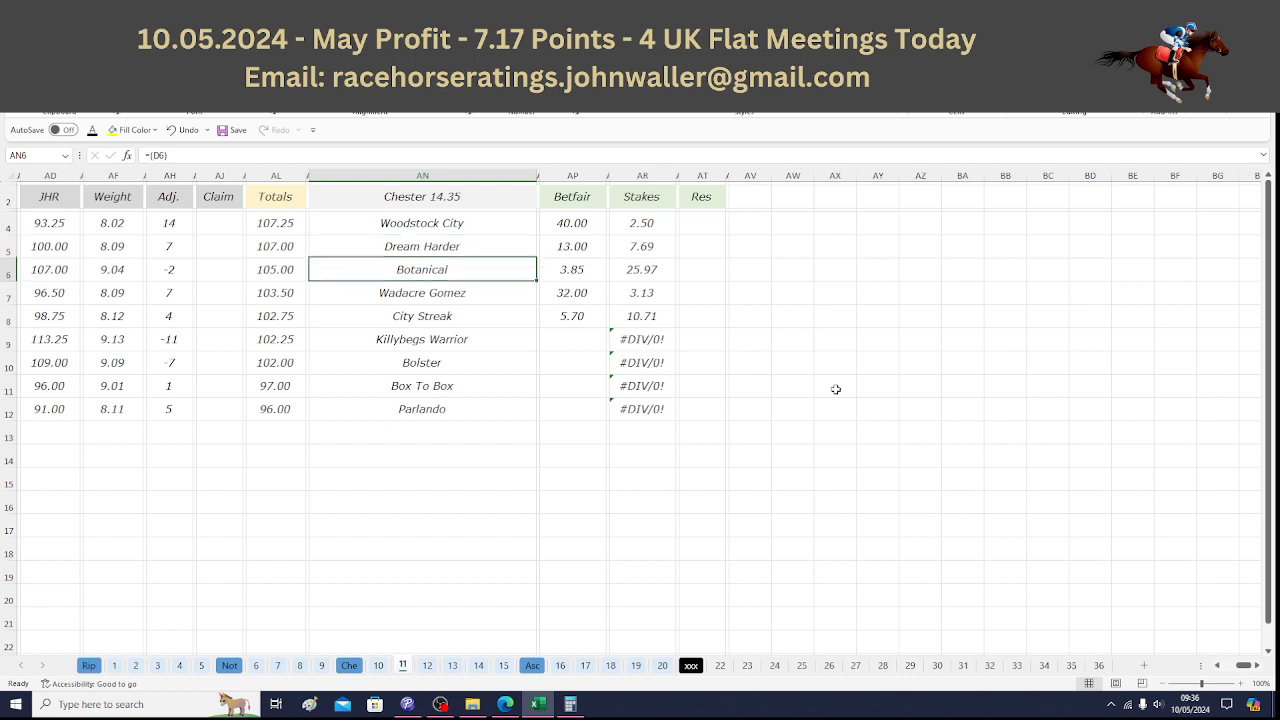
key("Down")
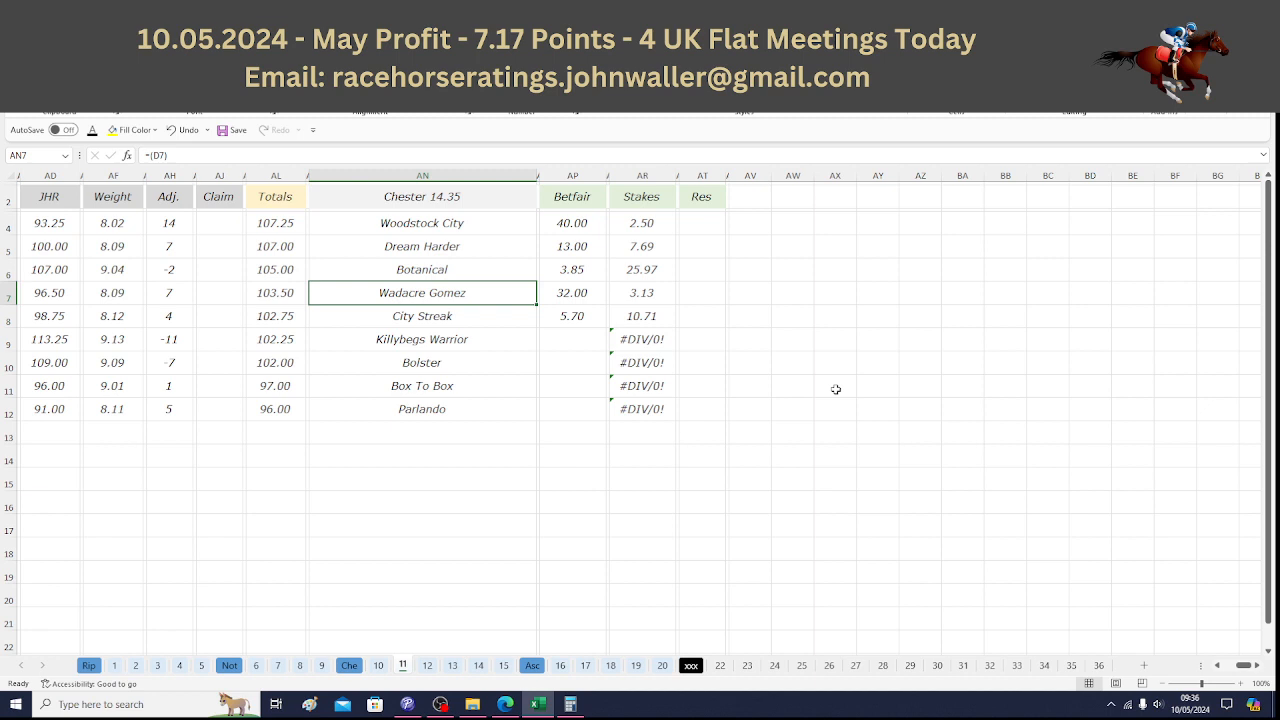
key("Down")
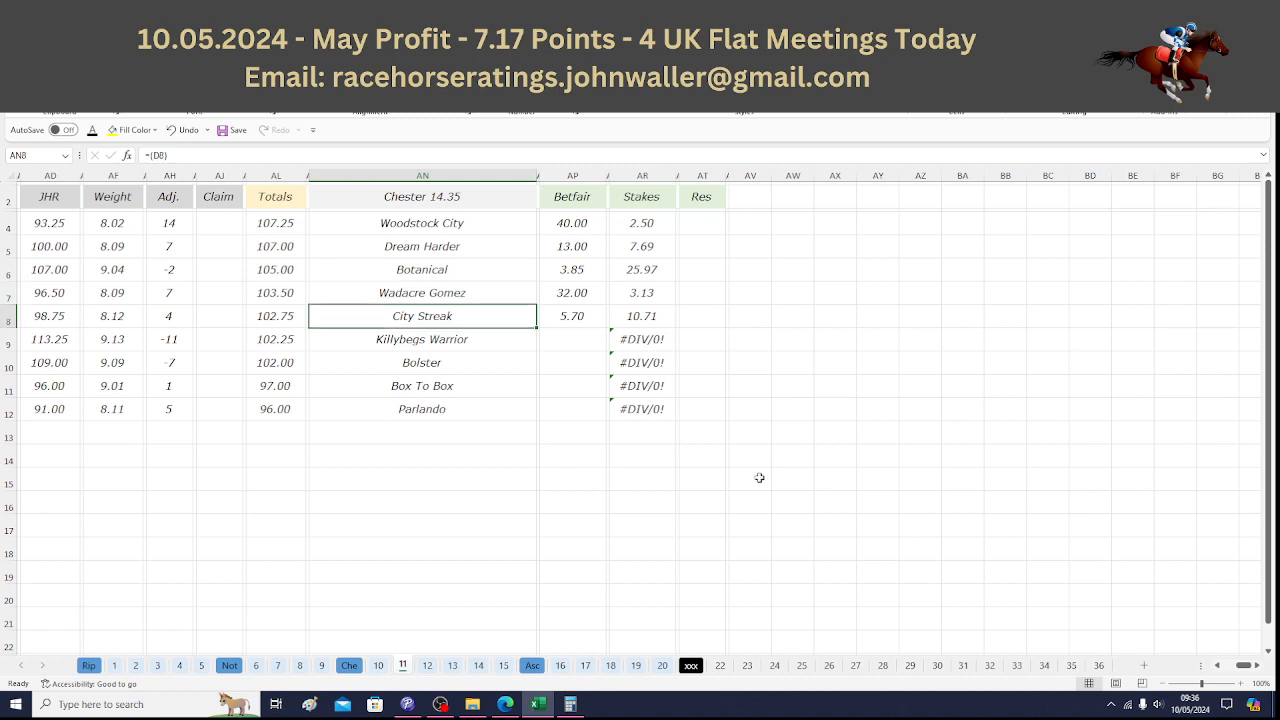
In Calculator, work out City Streak's return in the Chester 14.35 by multiplying its 10.71 stake by its 5.7 price.
left_click(571, 704)
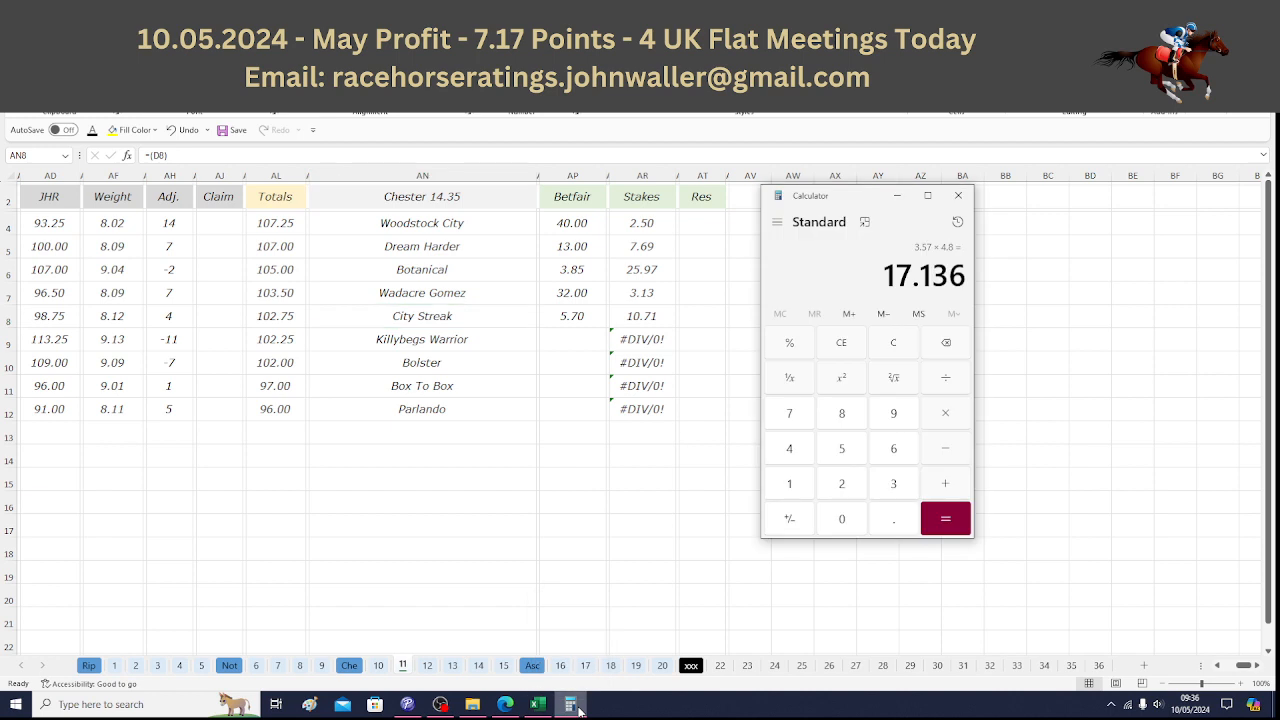
left_click(811, 495)
left_click(836, 519)
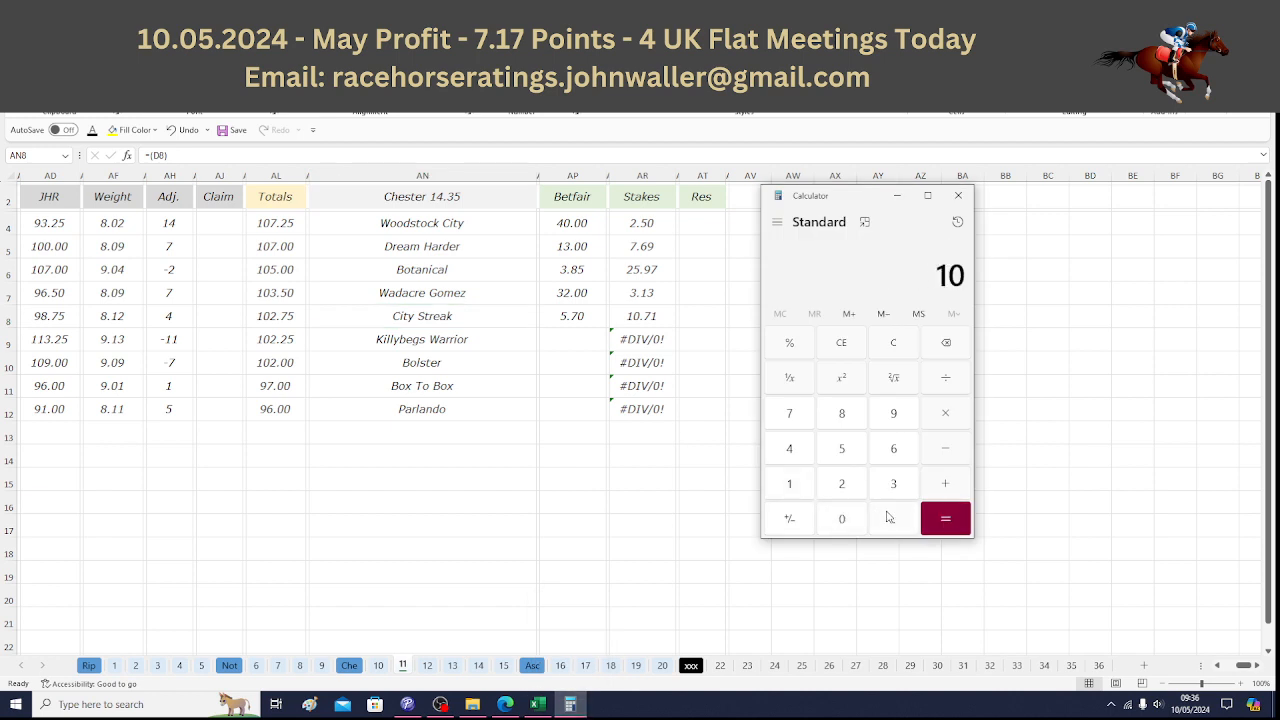
left_click(889, 517)
left_click(786, 423)
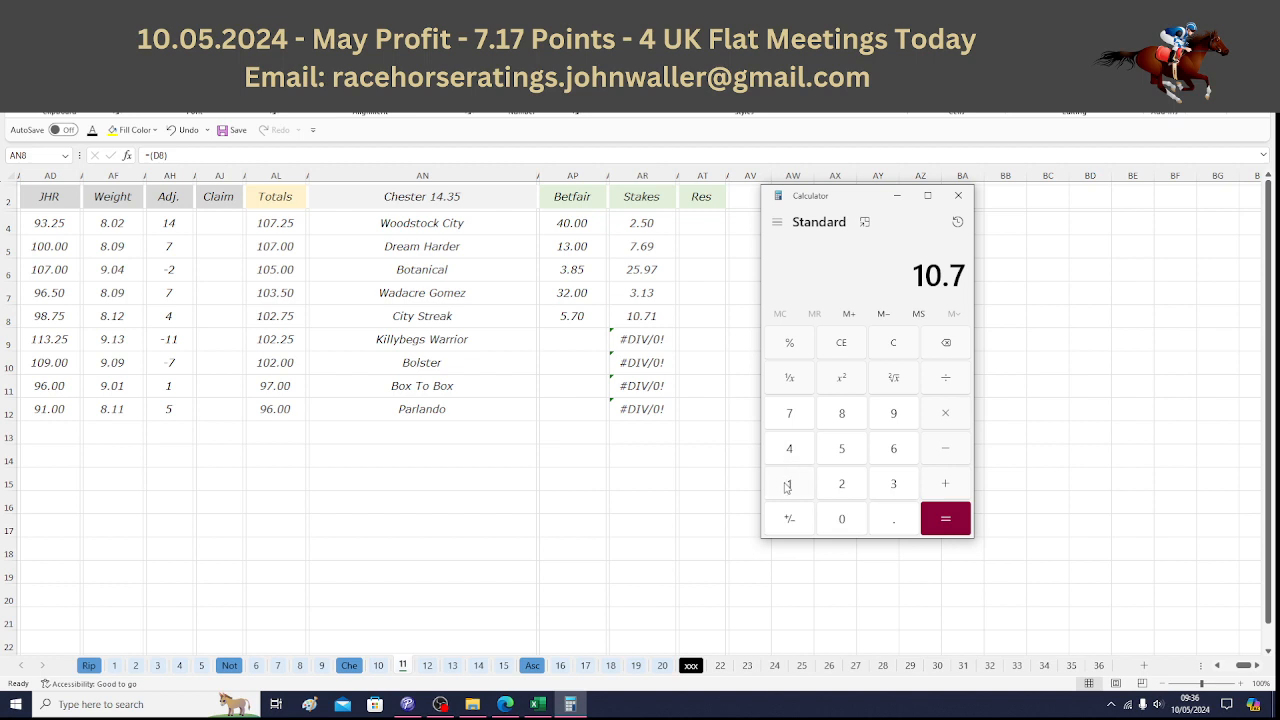
left_click(788, 486)
left_click(948, 420)
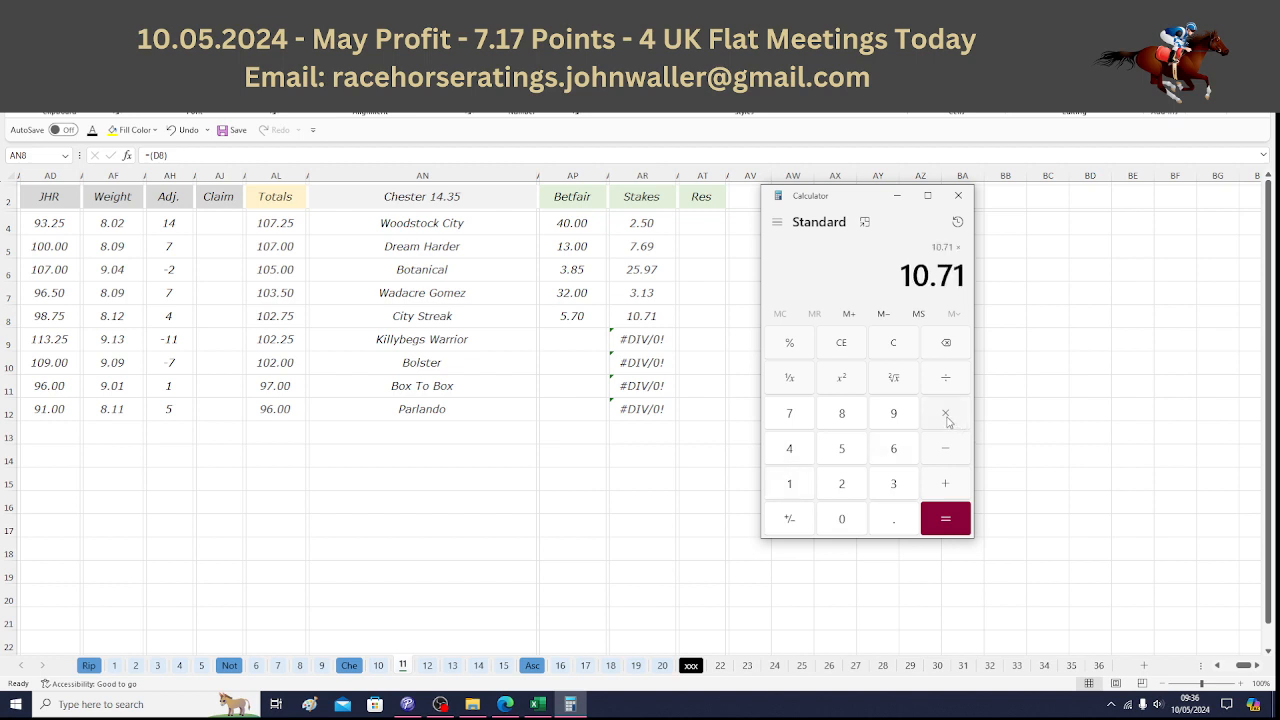
left_click(848, 450)
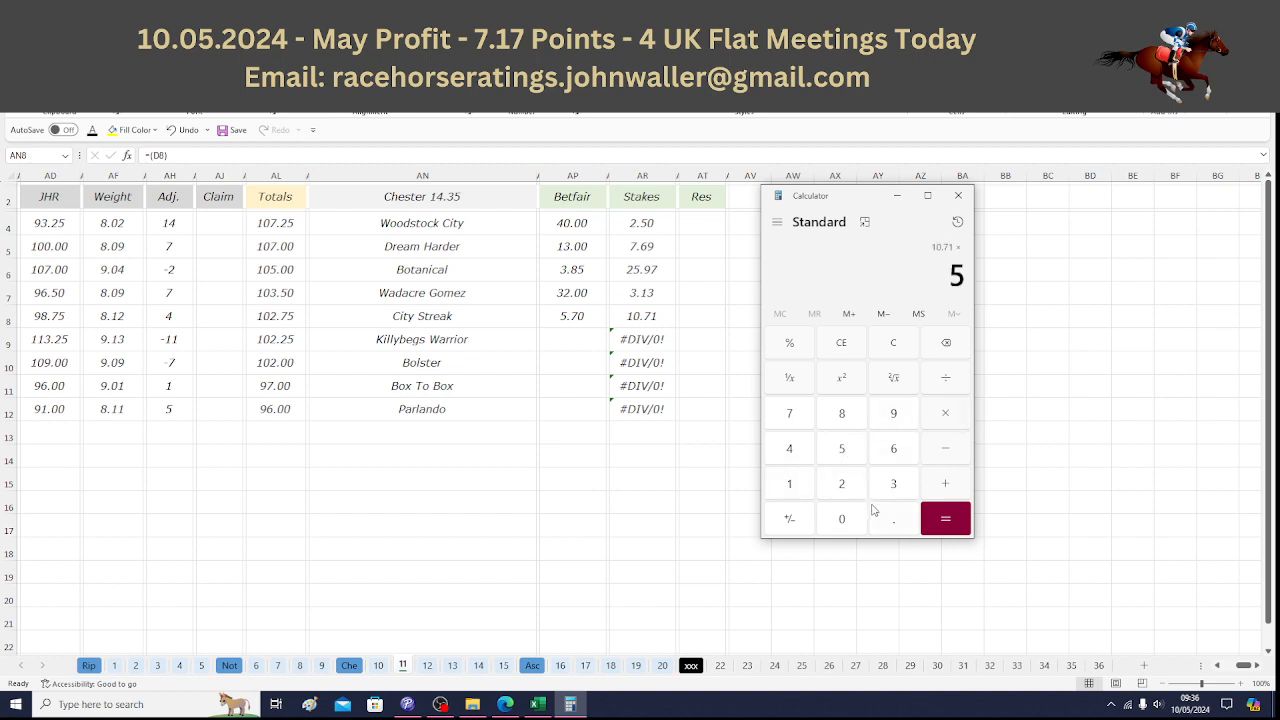
left_click(882, 522)
left_click(805, 428)
left_click(938, 512)
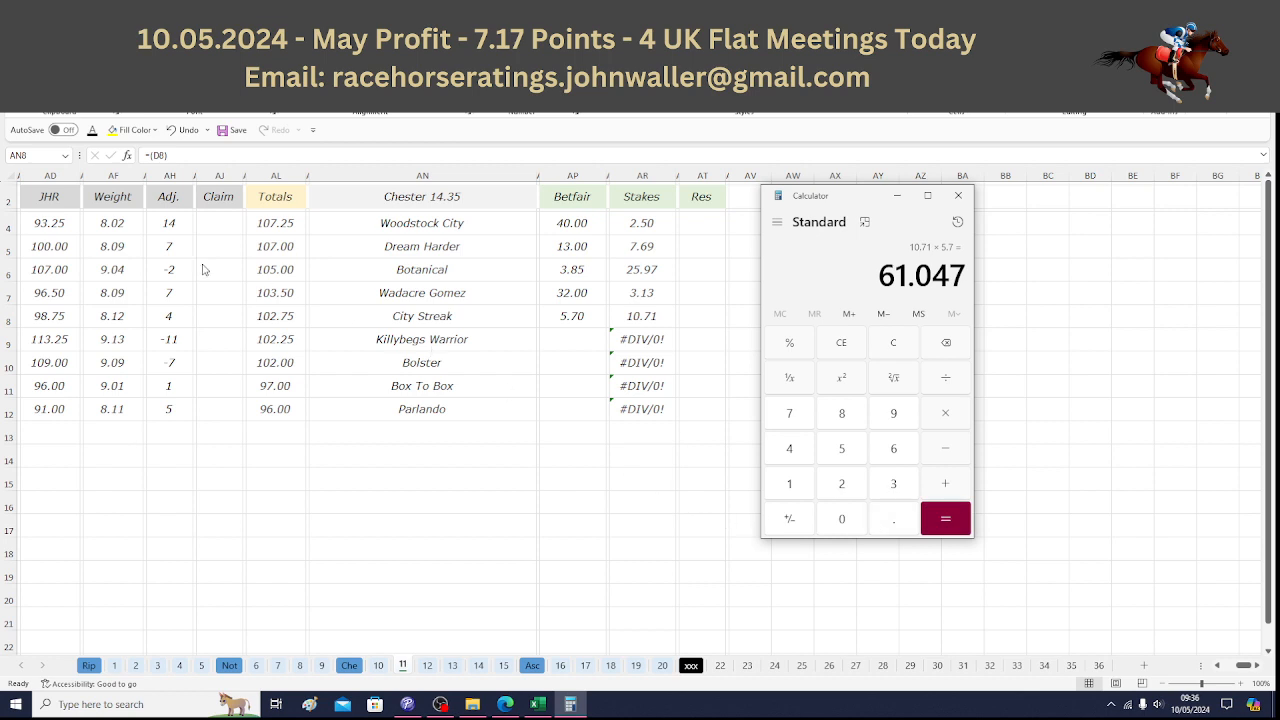
Return to Excel and review the three priced Chester 15.05 selections one by one, from Royal Rhyme down to Mashhoor.
key("alt+Tab")
left_click(64, 201)
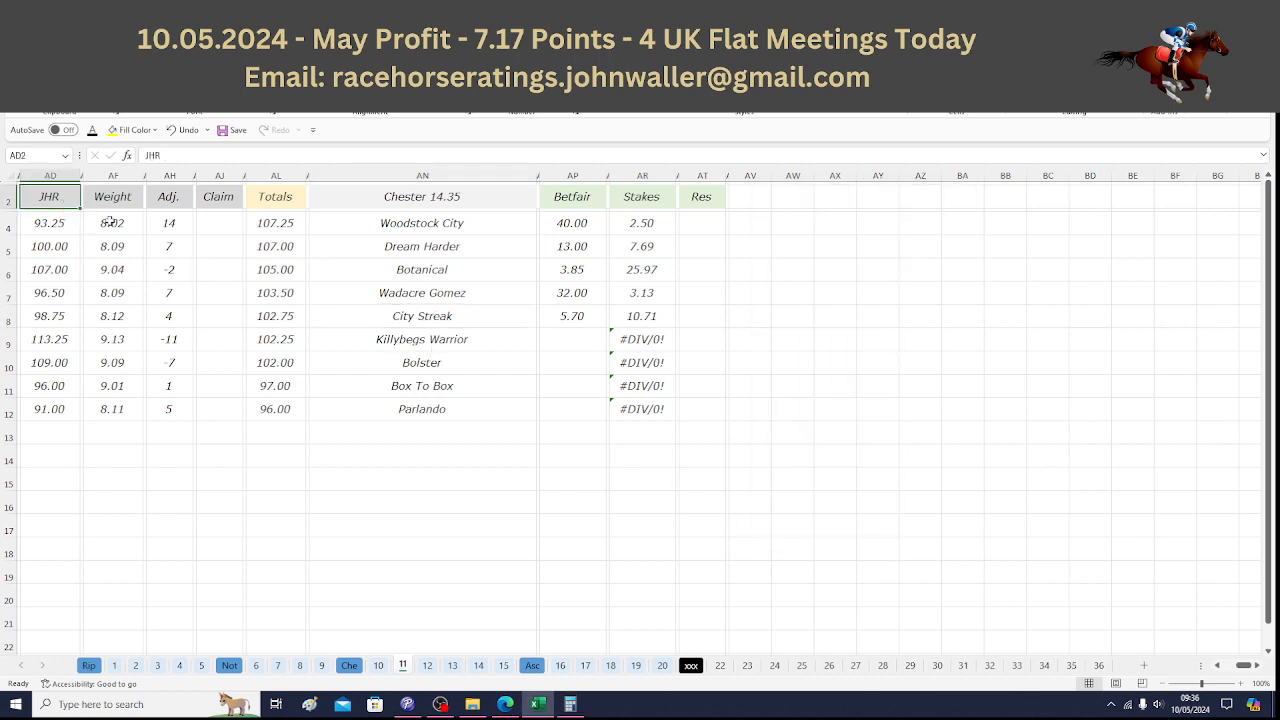
left_click(428, 667)
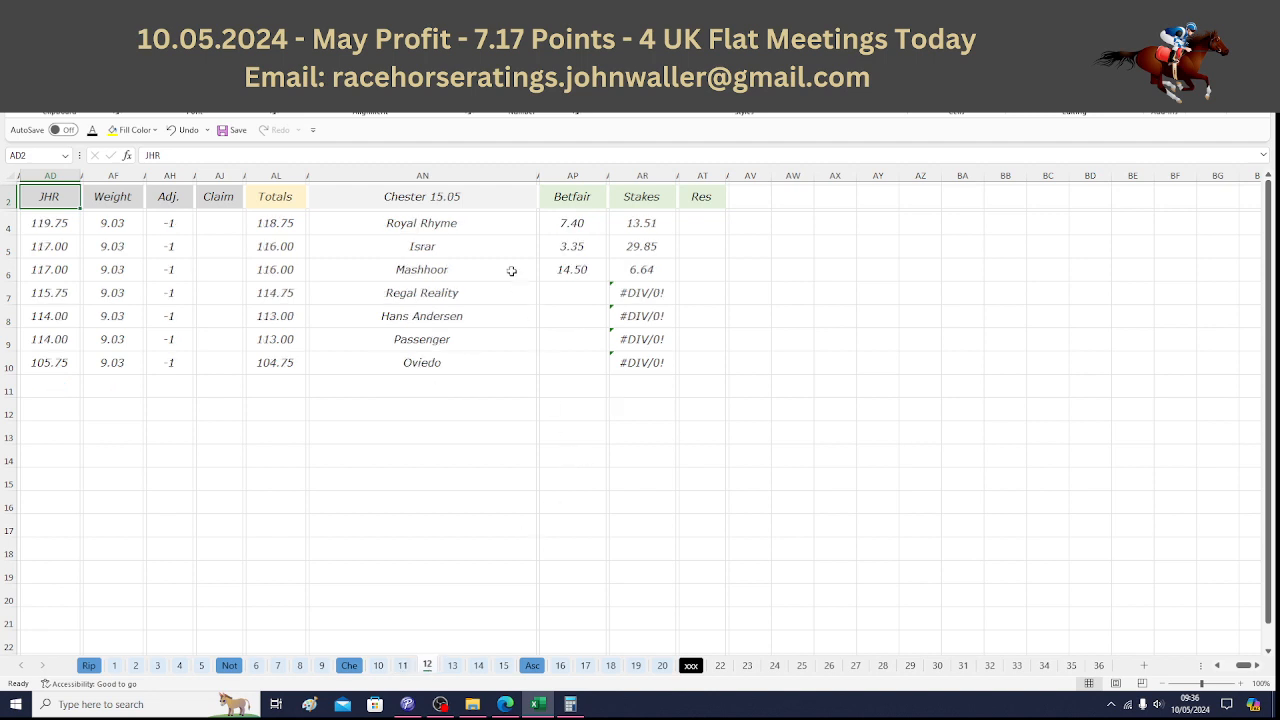
left_click(497, 220)
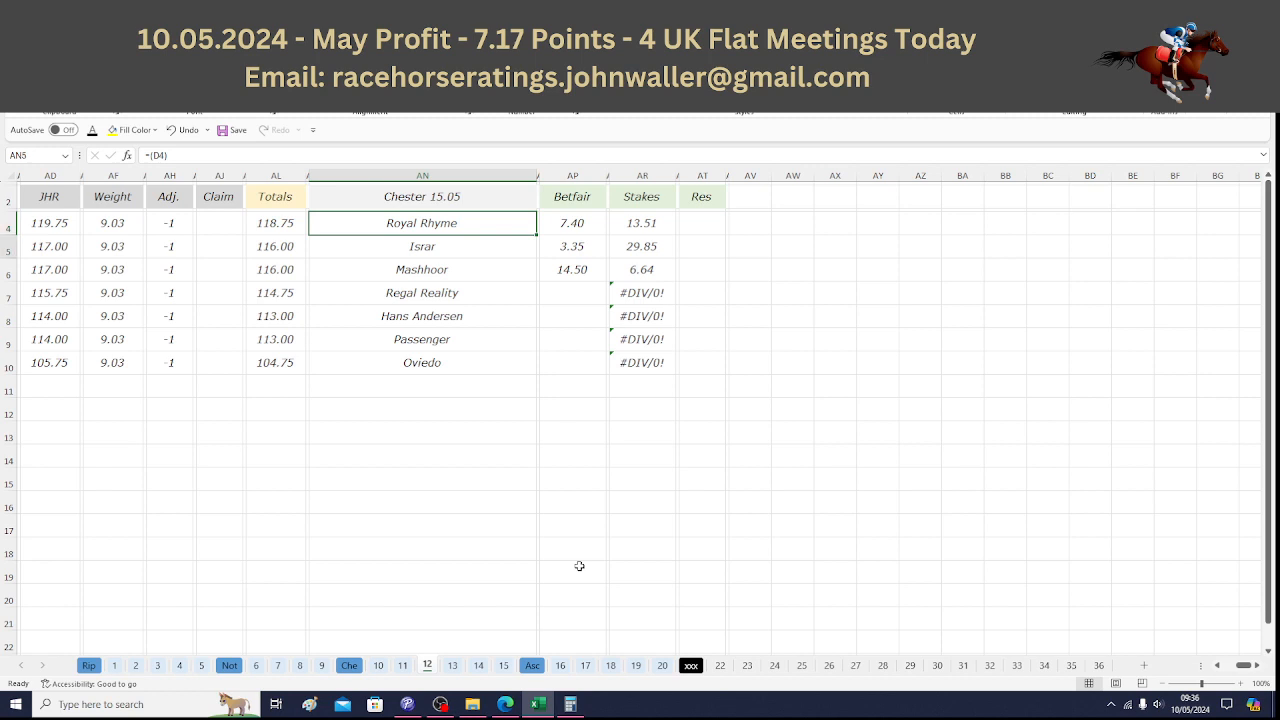
key("Down")
key("Down")
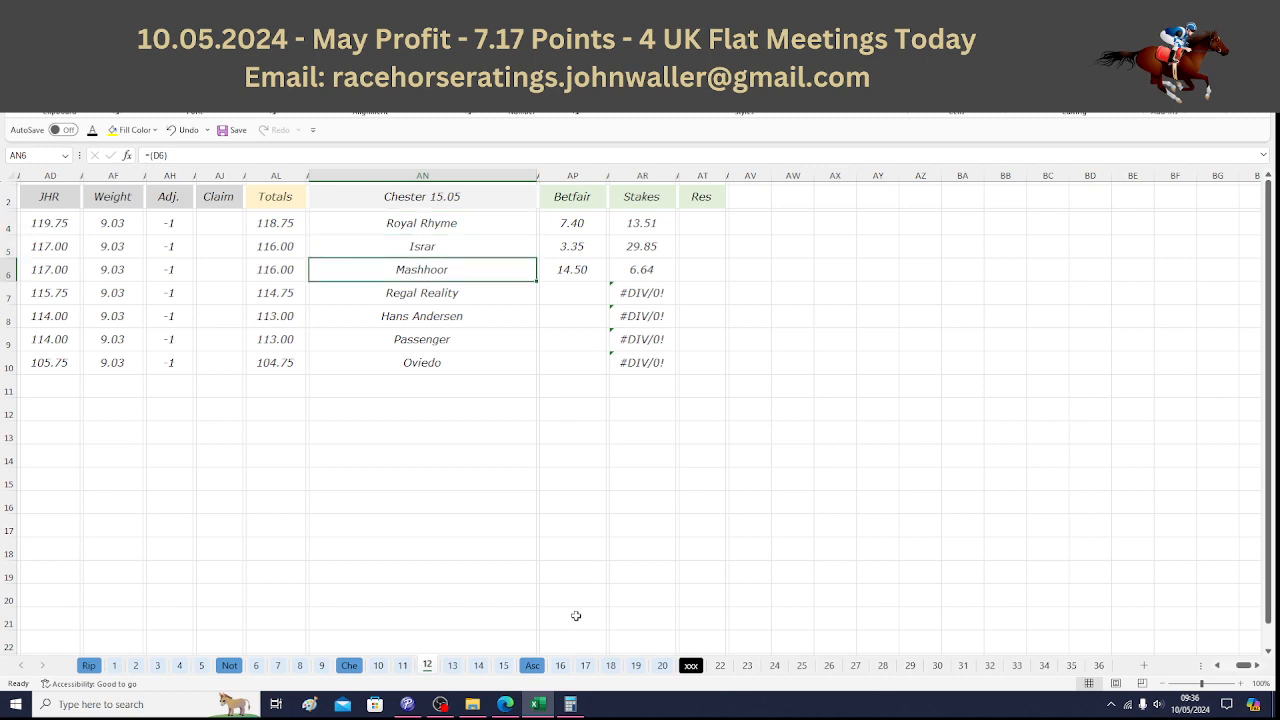
In Calculator, work out Mashhoor's return in the Chester 15.05 by multiplying its 6.64 stake by its 14.5 price.
left_click(570, 704)
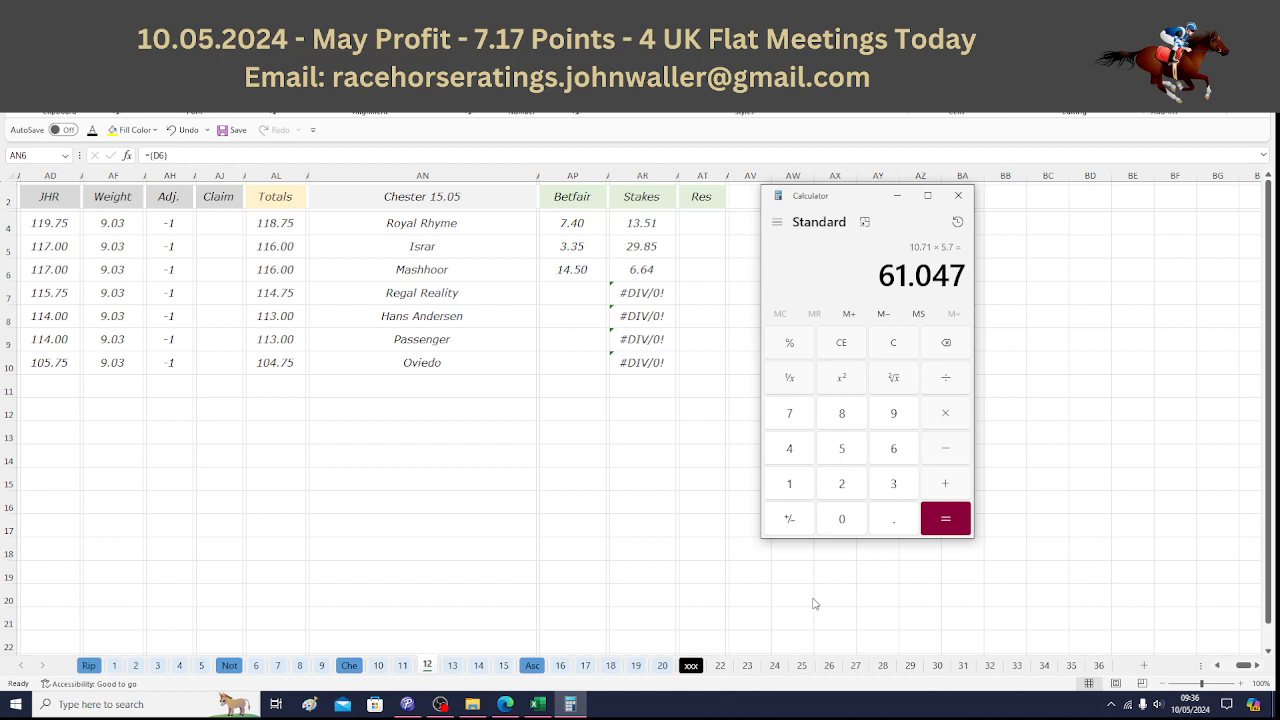
left_click(892, 465)
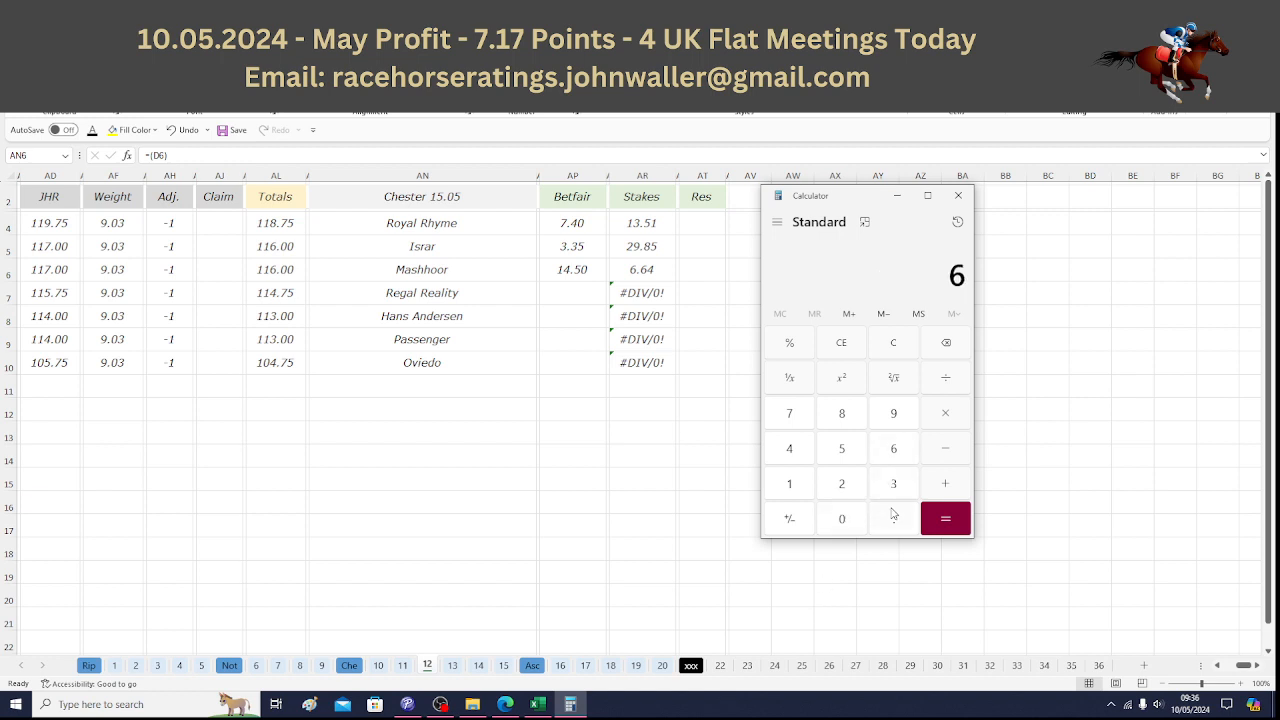
left_click(893, 516)
left_click(893, 455)
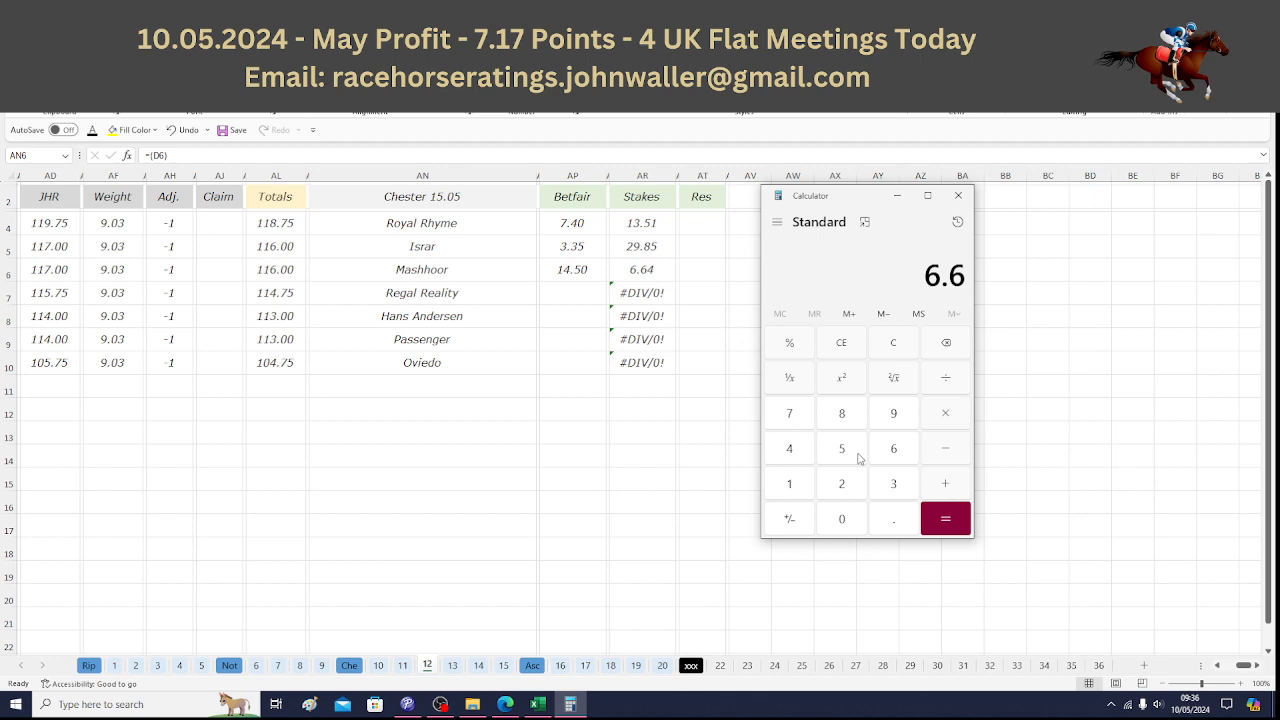
left_click(803, 457)
left_click(940, 410)
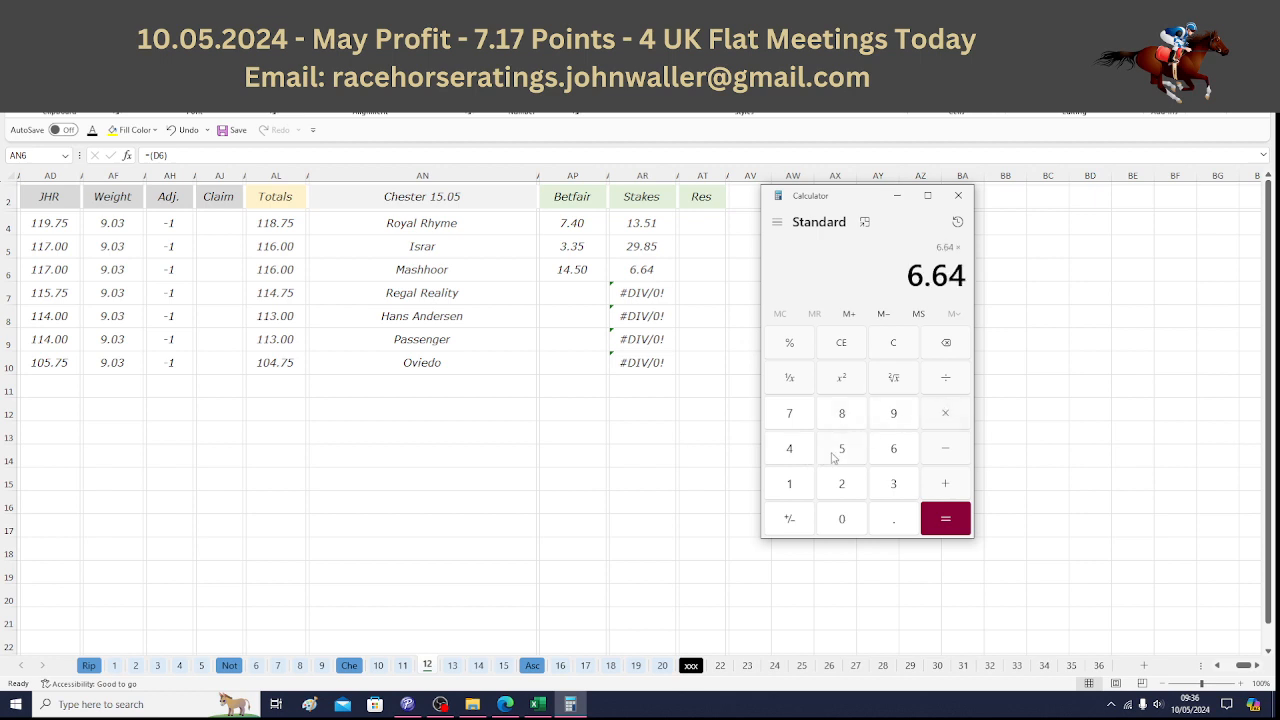
left_click(798, 480)
left_click(797, 460)
left_click(883, 520)
left_click(842, 462)
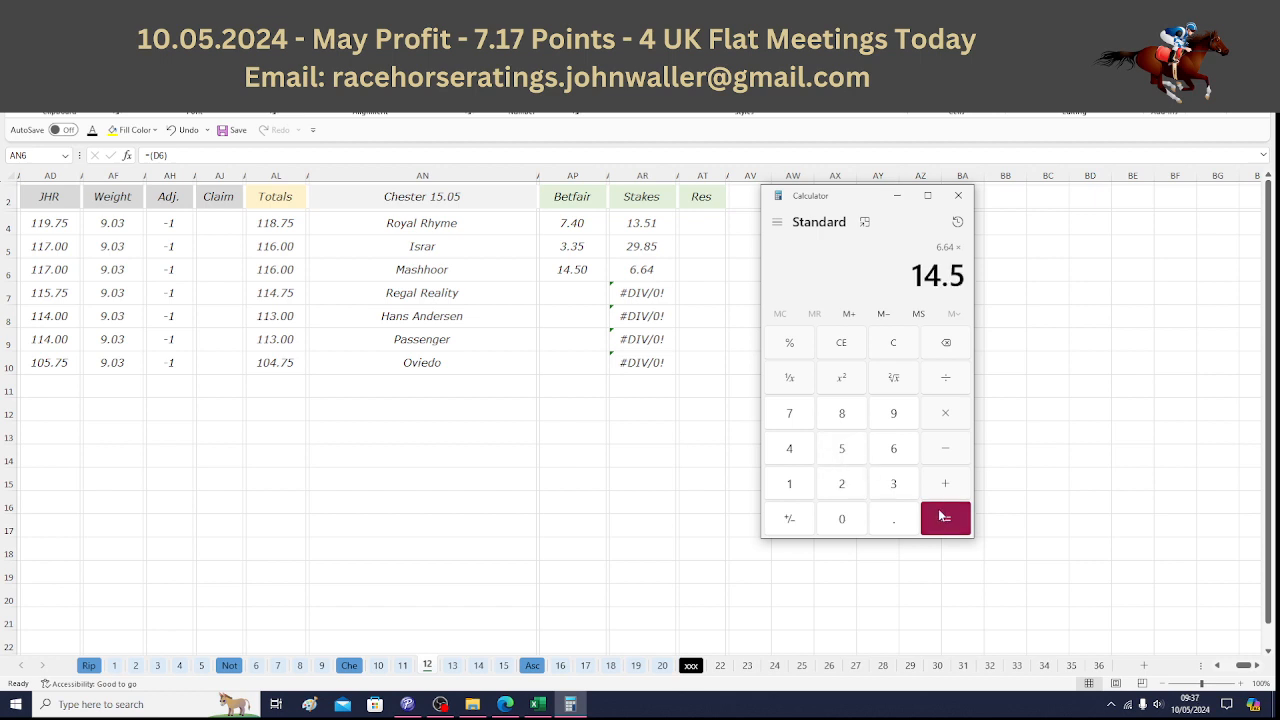
left_click(945, 519)
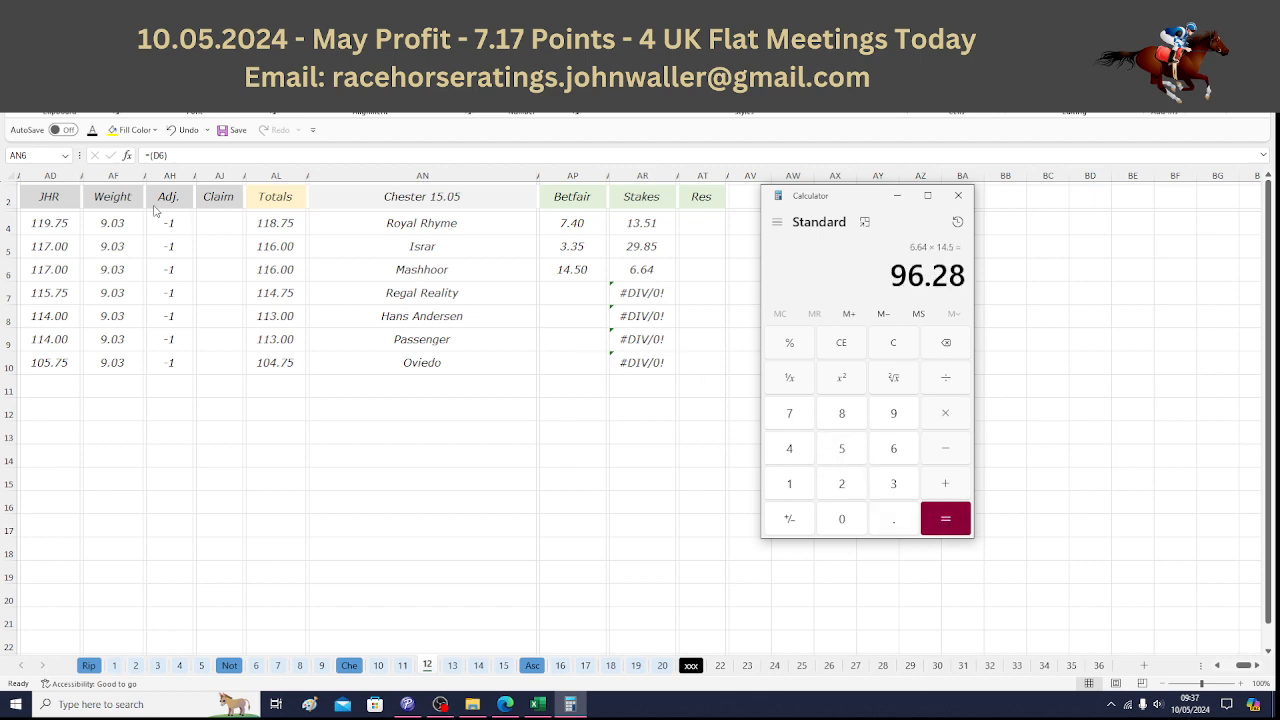
Return to Excel and review the priced Chester 15.40 selections one by one, from Zanndabad down to Forza Orta.
left_click(57, 207)
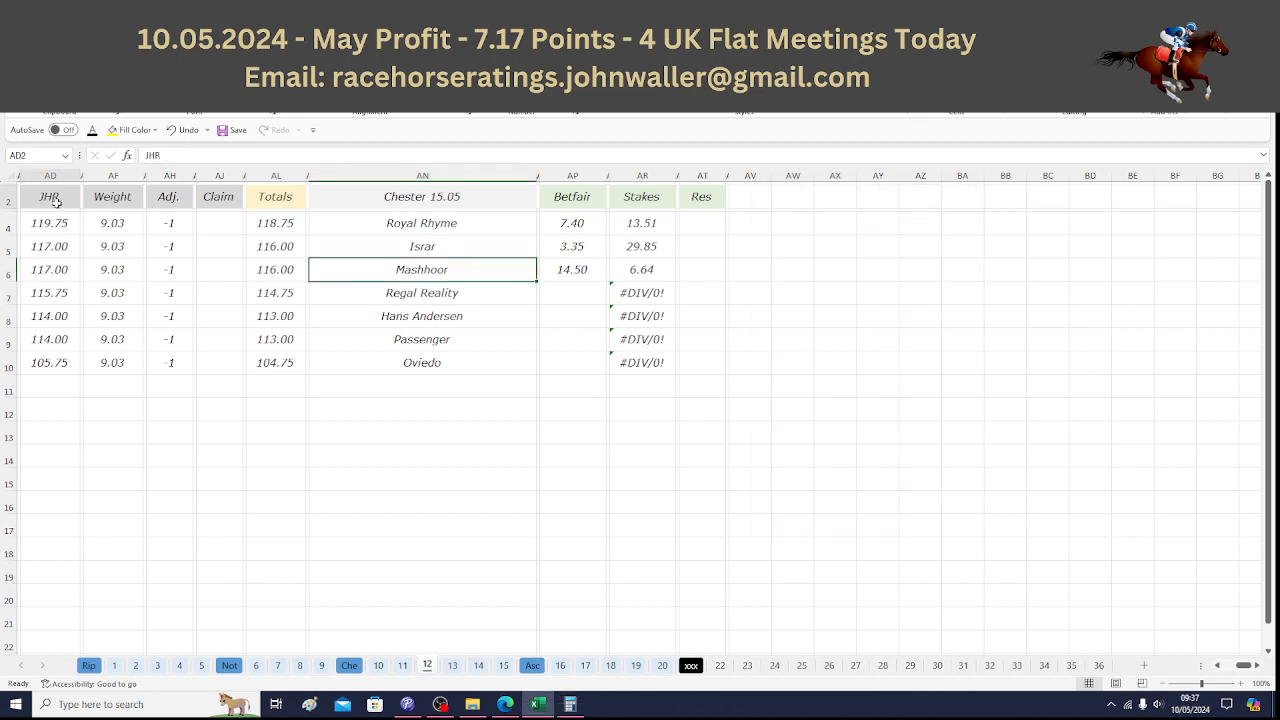
left_click(57, 207)
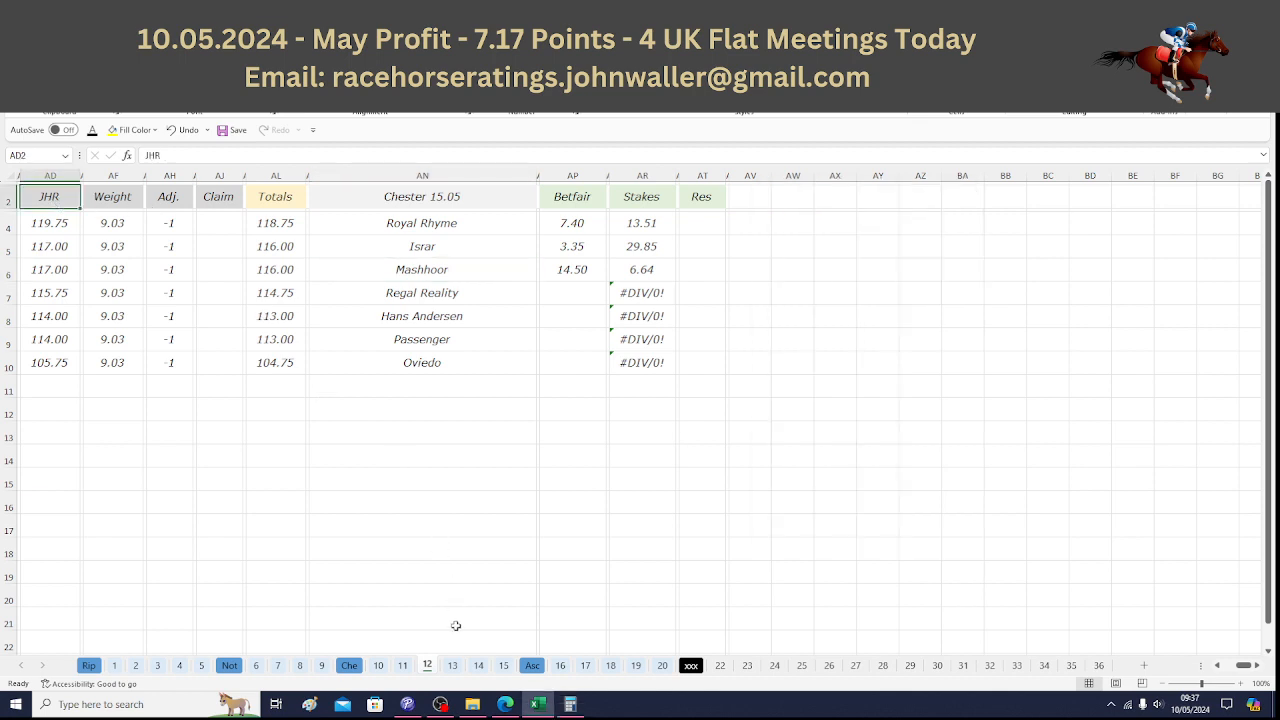
left_click(452, 665)
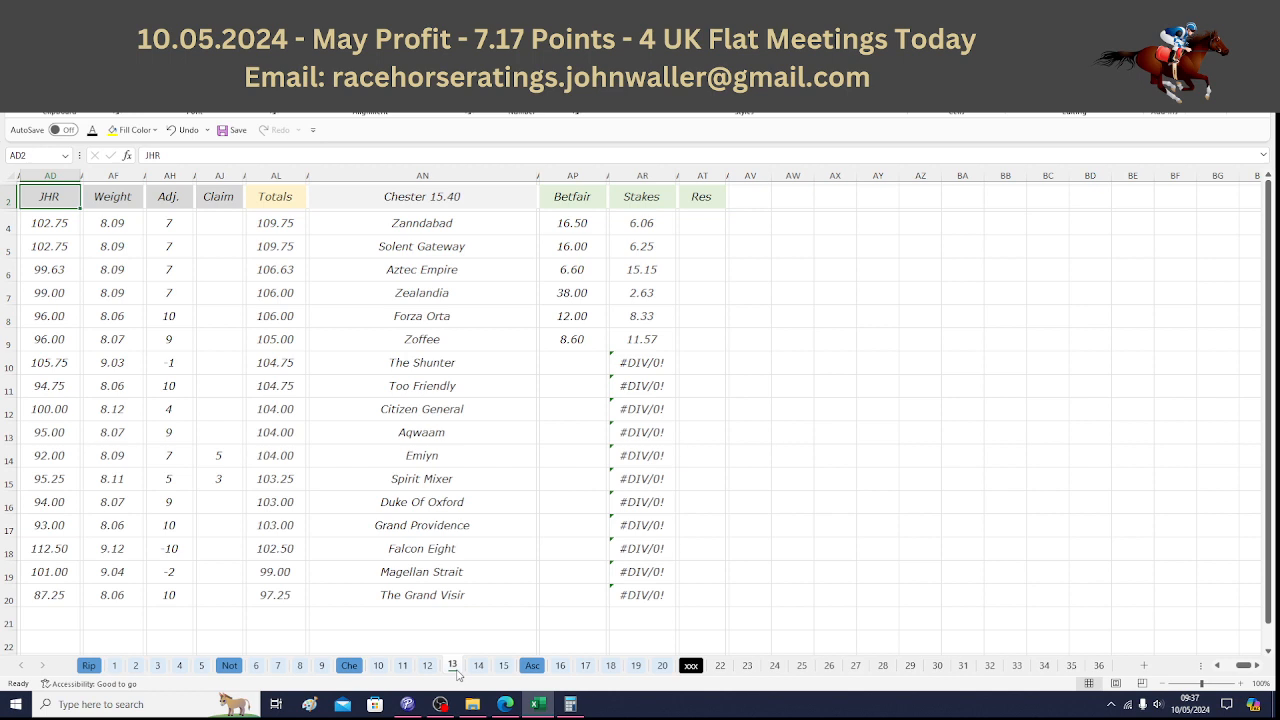
left_click(467, 225)
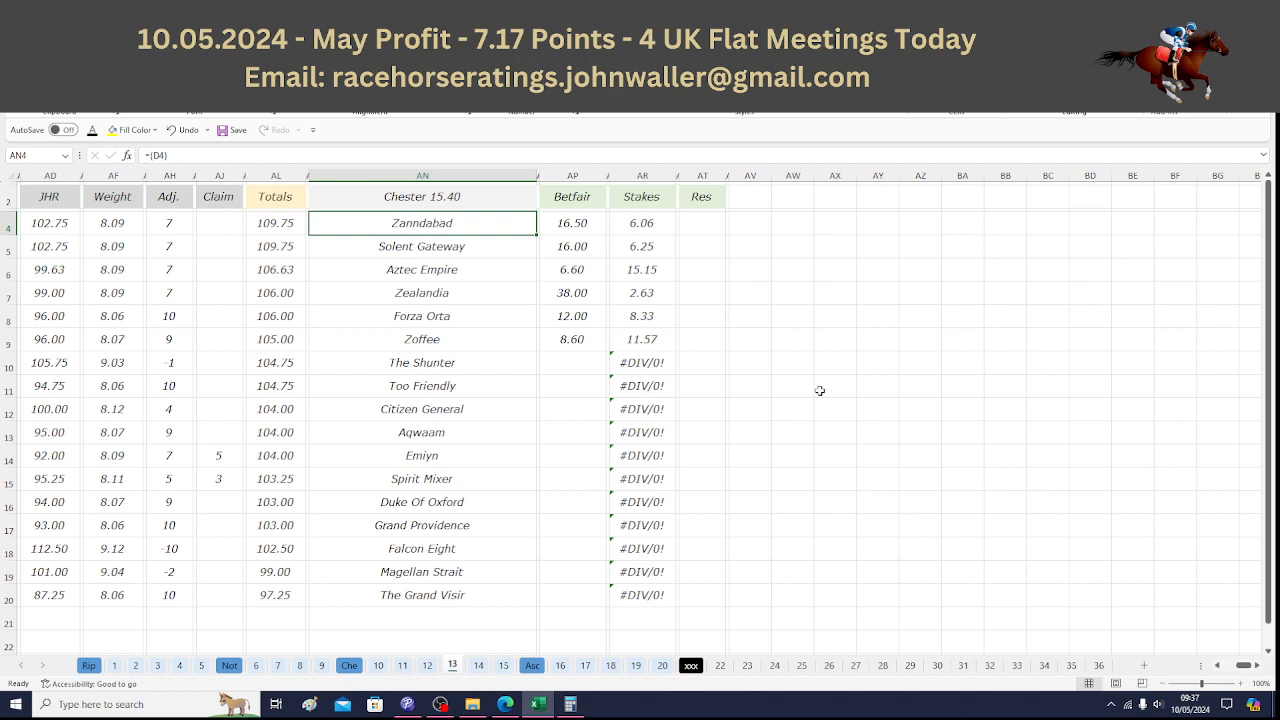
key("Down")
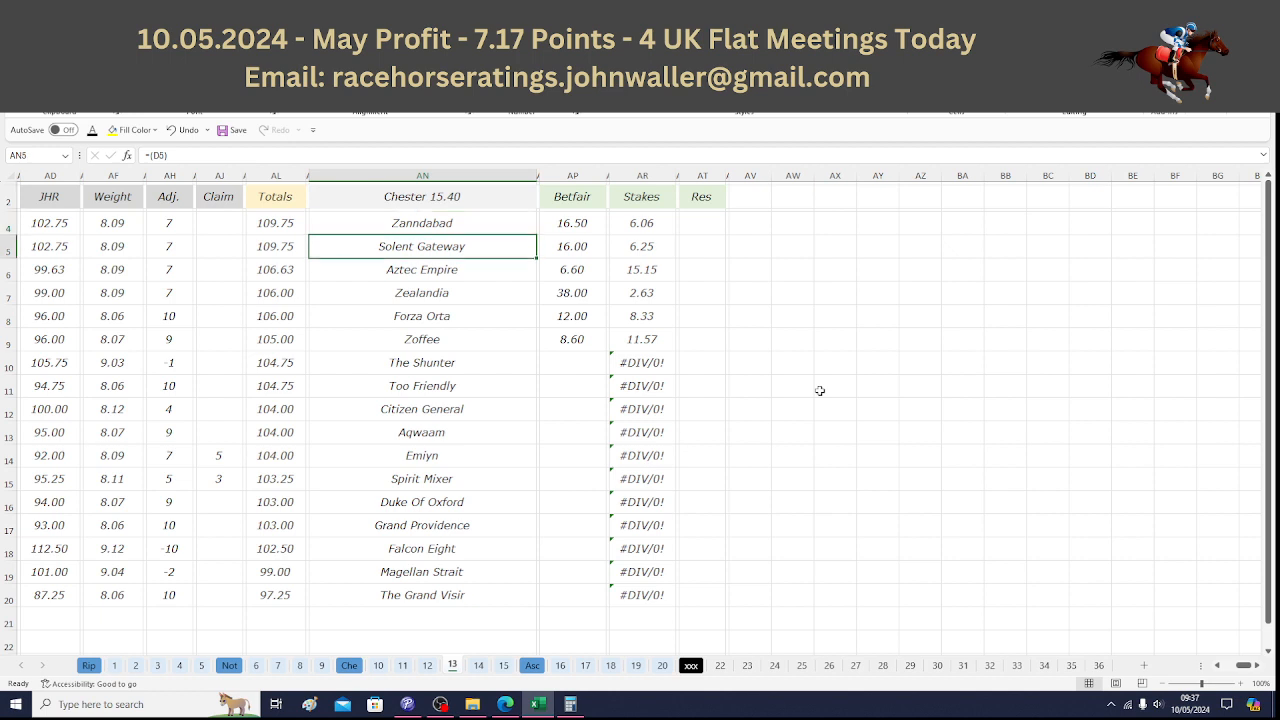
key("Down")
key("Down")
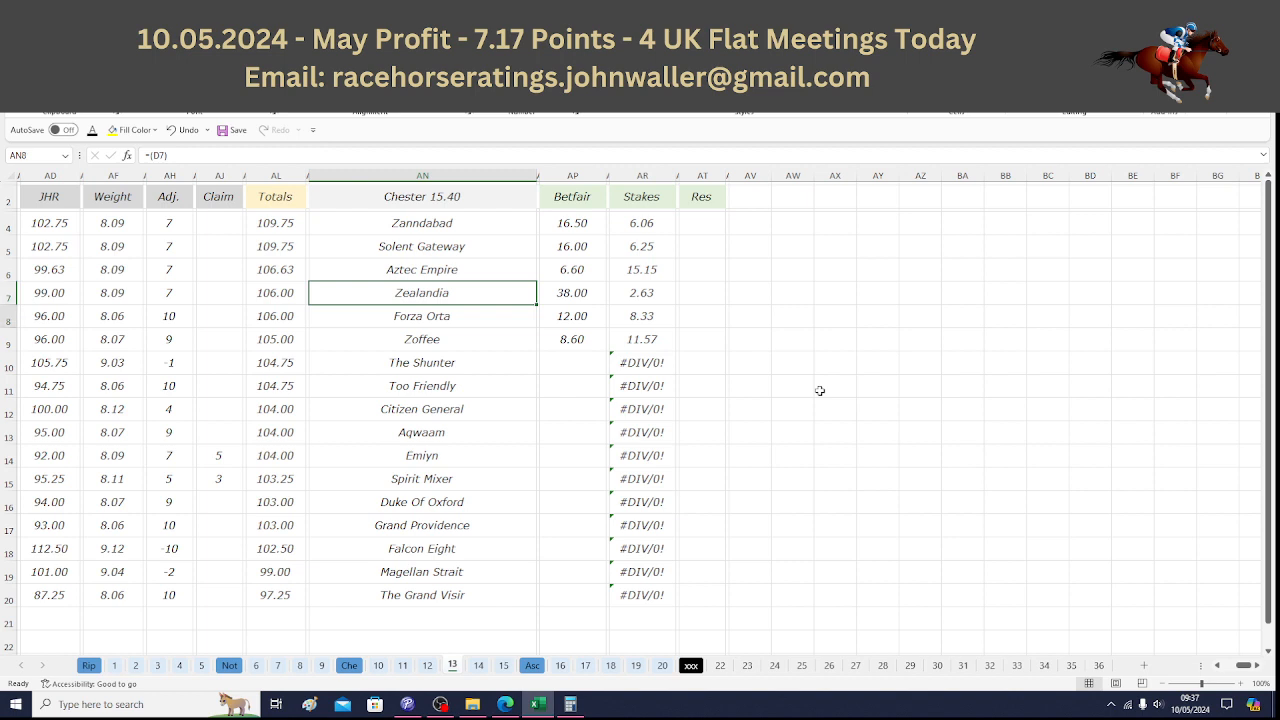
key("Down")
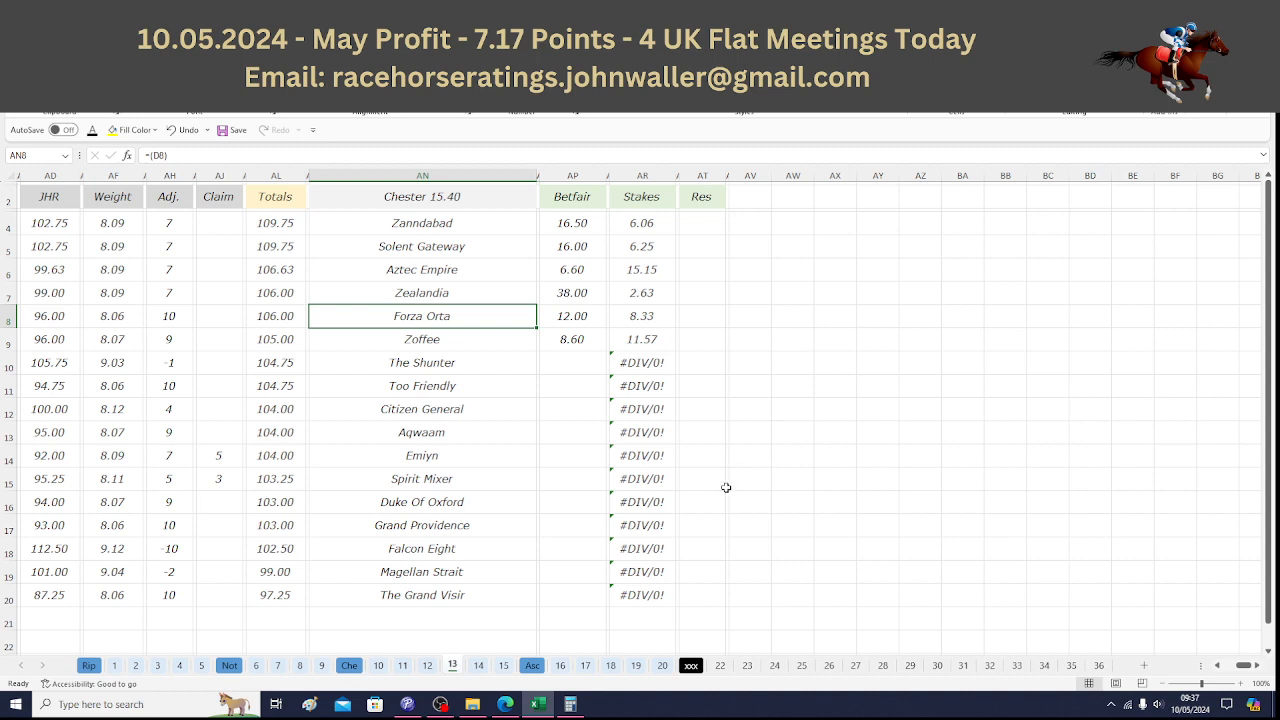
In Calculator, work out Zoffee's return in the Chester 15.40 by multiplying its 11.57 stake by its 8.6 price.
left_click(582, 706)
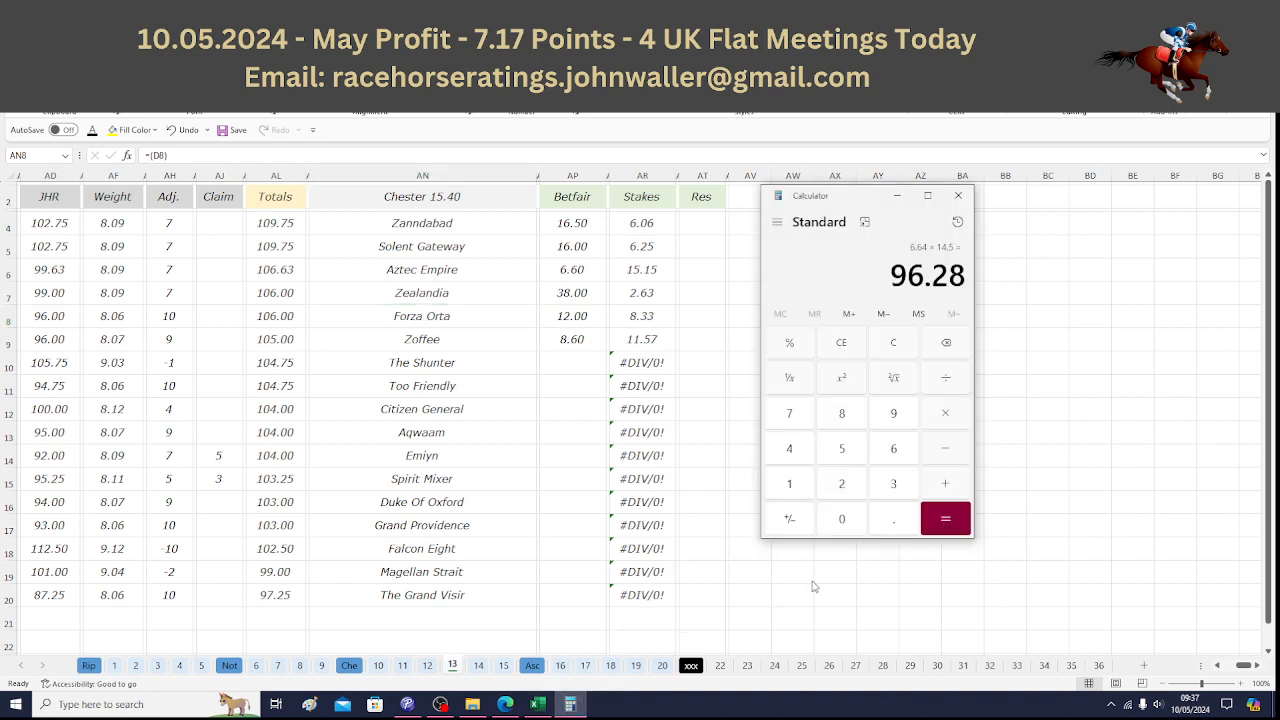
double_click(799, 490)
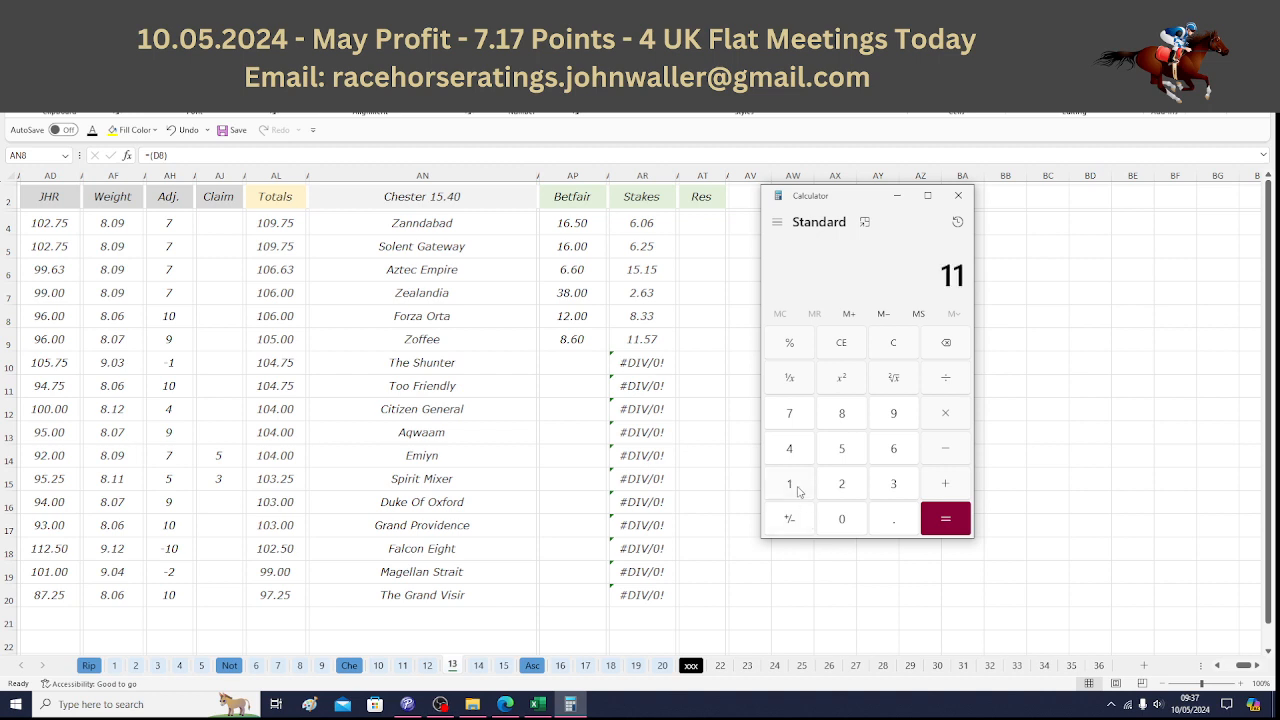
left_click(886, 525)
left_click(840, 455)
left_click(799, 421)
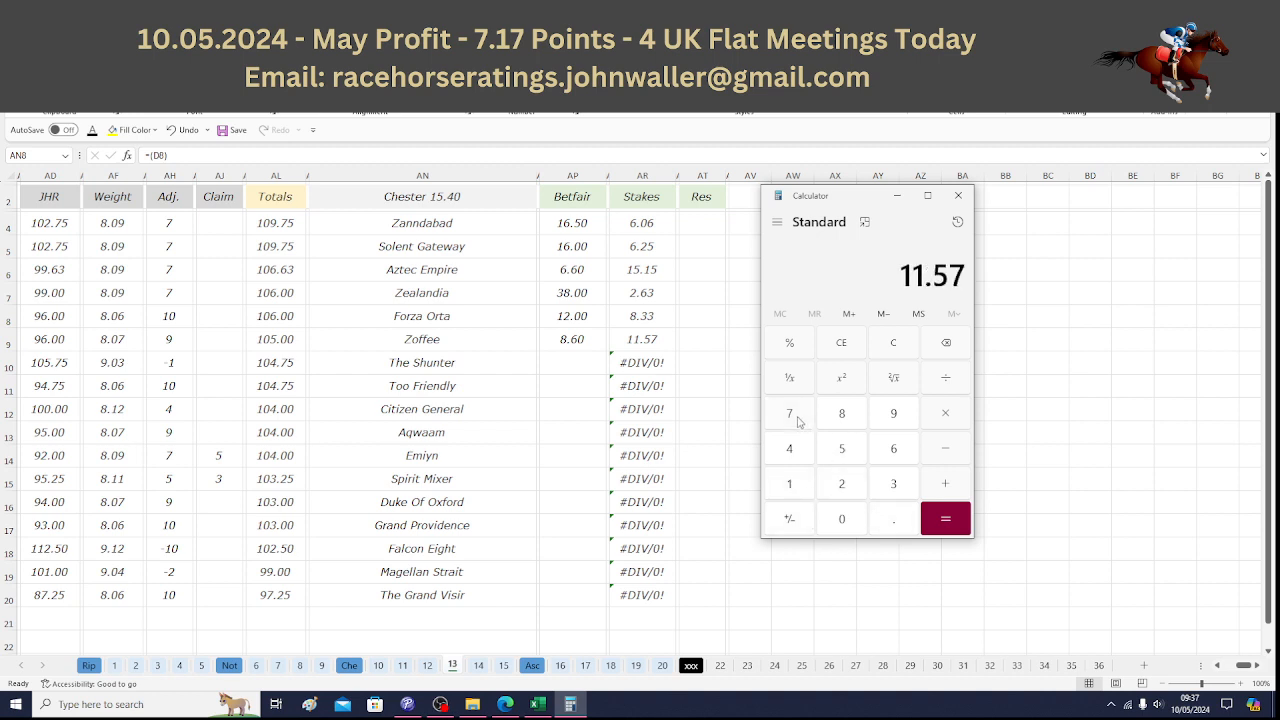
left_click(932, 422)
left_click(850, 420)
left_click(895, 517)
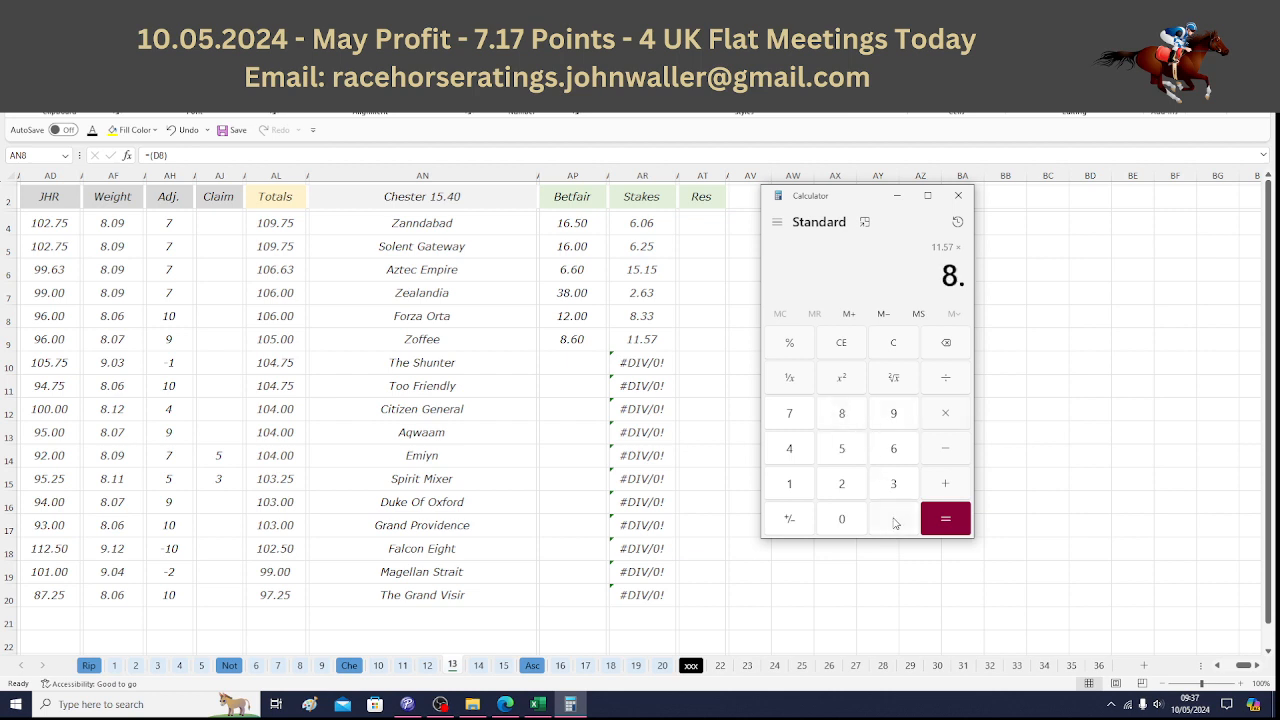
left_click(893, 452)
left_click(945, 533)
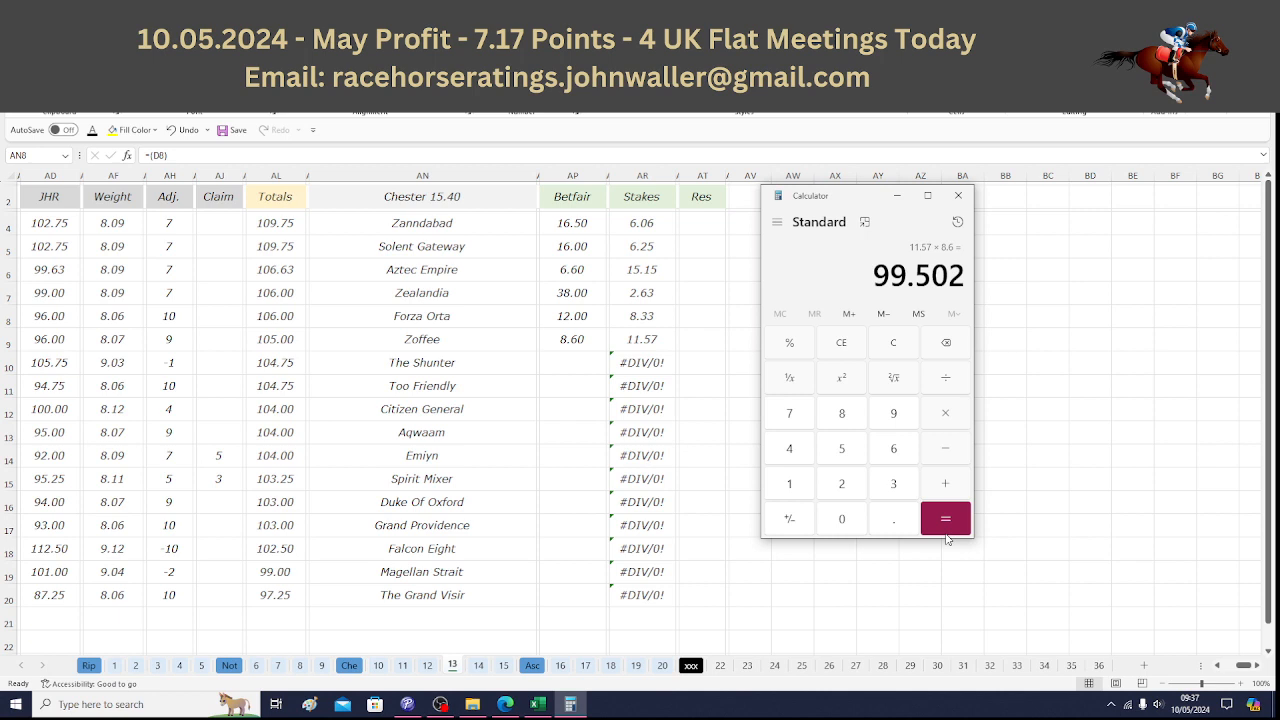
Return to Excel and review the priced Chester 16.50 selections one by one, from Glory Nights down to Tribal Wisdom.
key("alt+Tab")
left_click(45, 197)
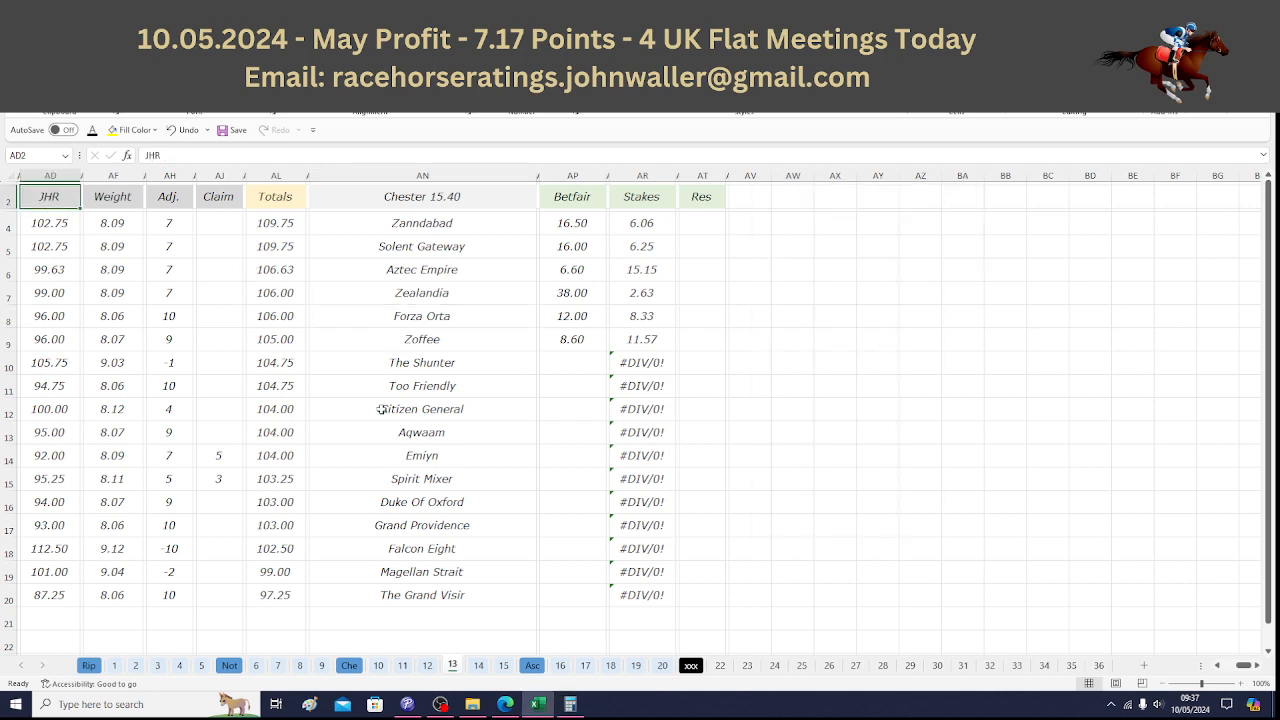
left_click(478, 666)
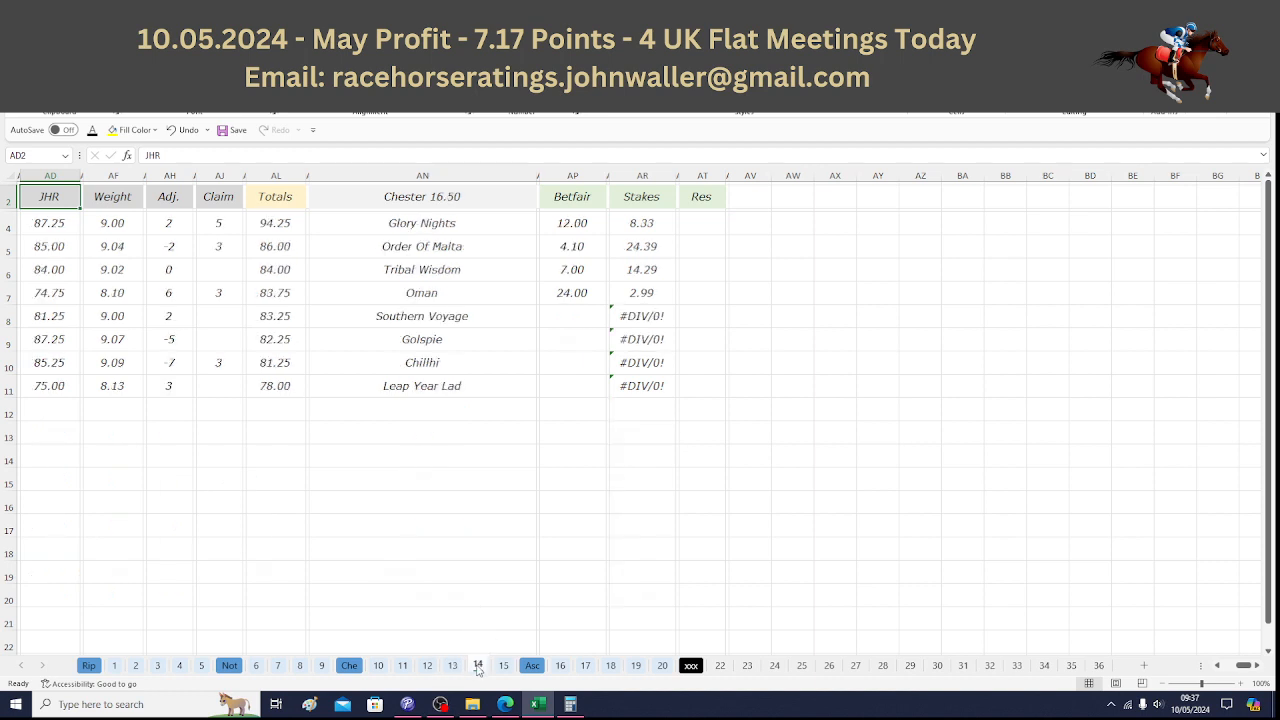
left_click(480, 231)
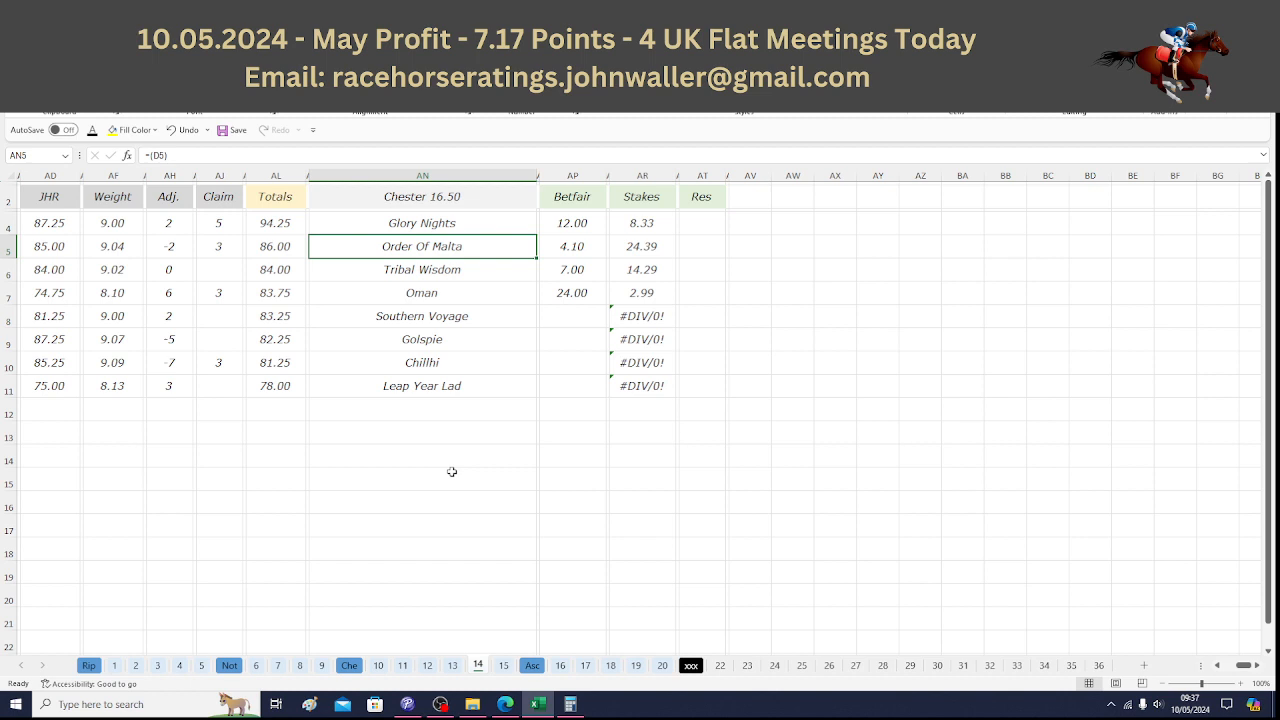
key("Down")
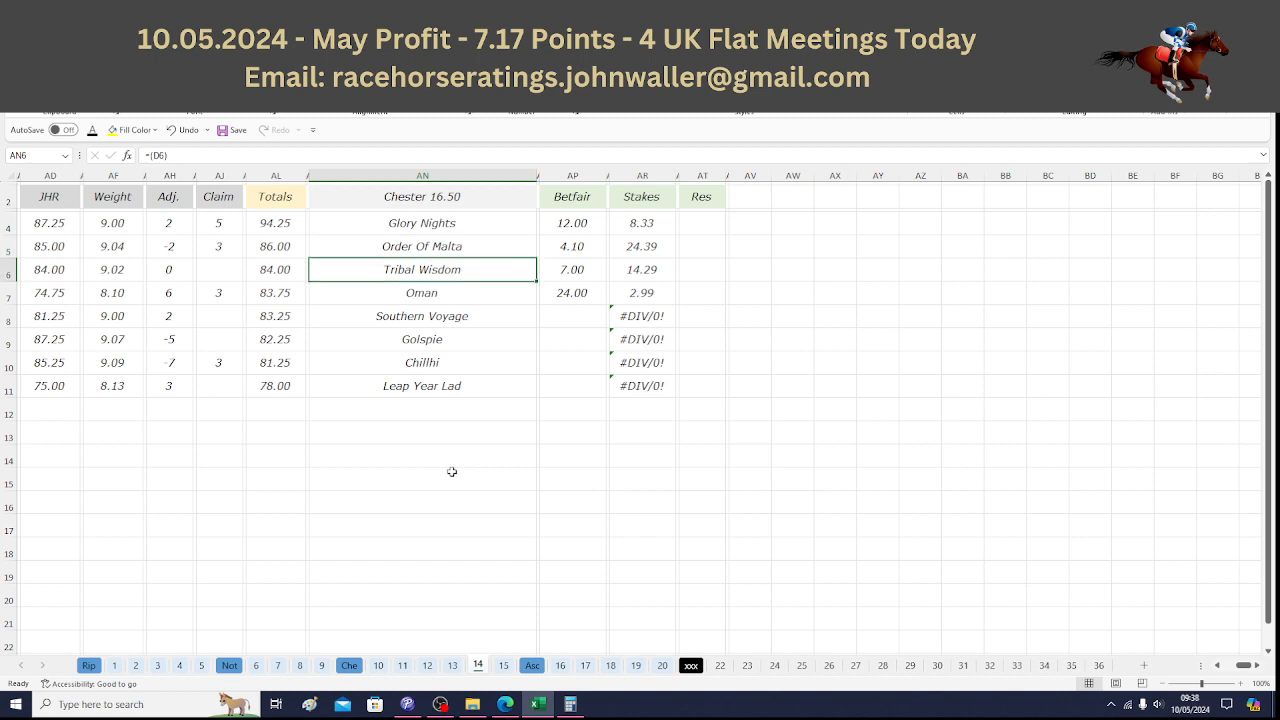
In Calculator, work out Oman's return in the Chester 16.50 by multiplying its 2.99 stake by its 24 price.
left_click(570, 704)
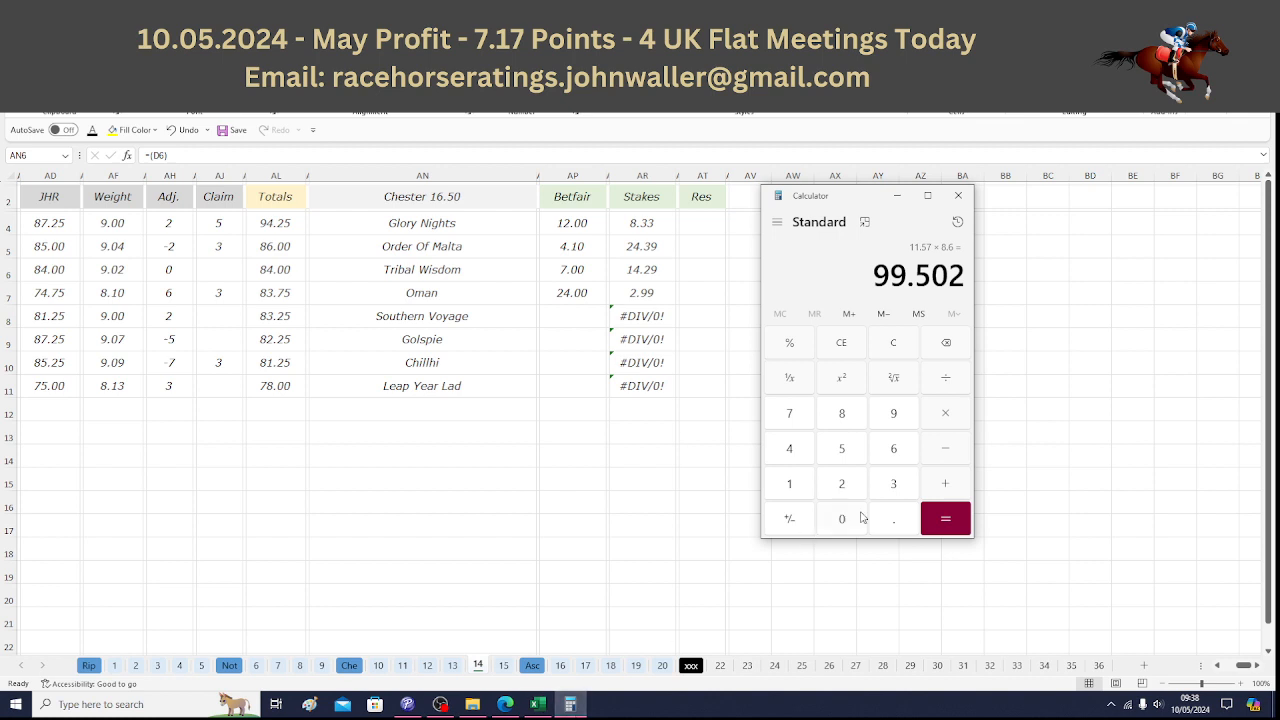
left_click(850, 494)
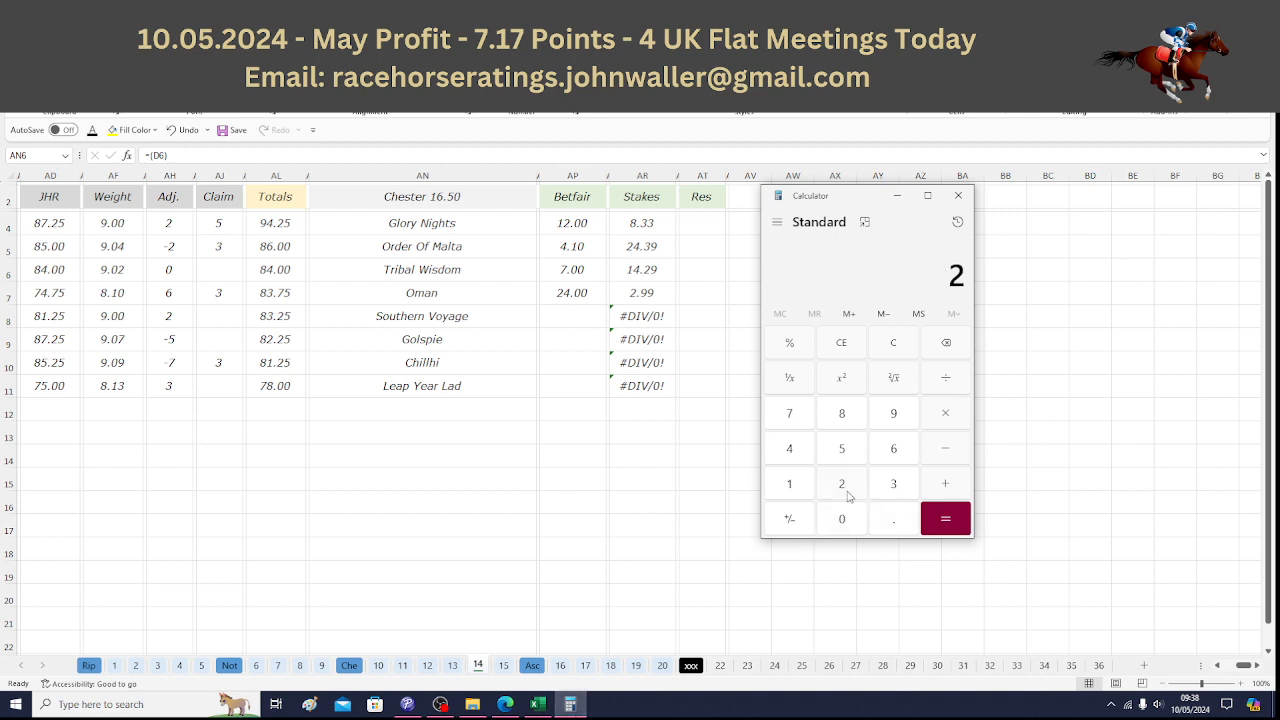
left_click(897, 524)
double_click(892, 424)
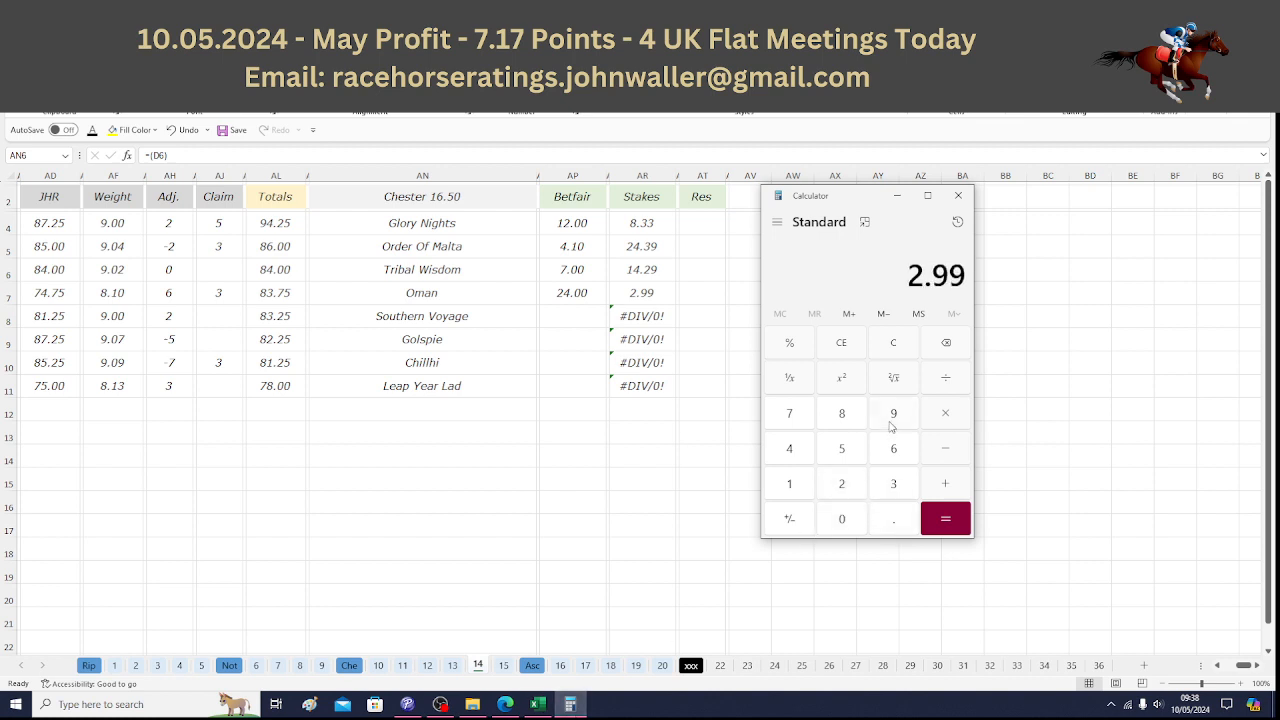
left_click(945, 425)
left_click(852, 484)
left_click(791, 450)
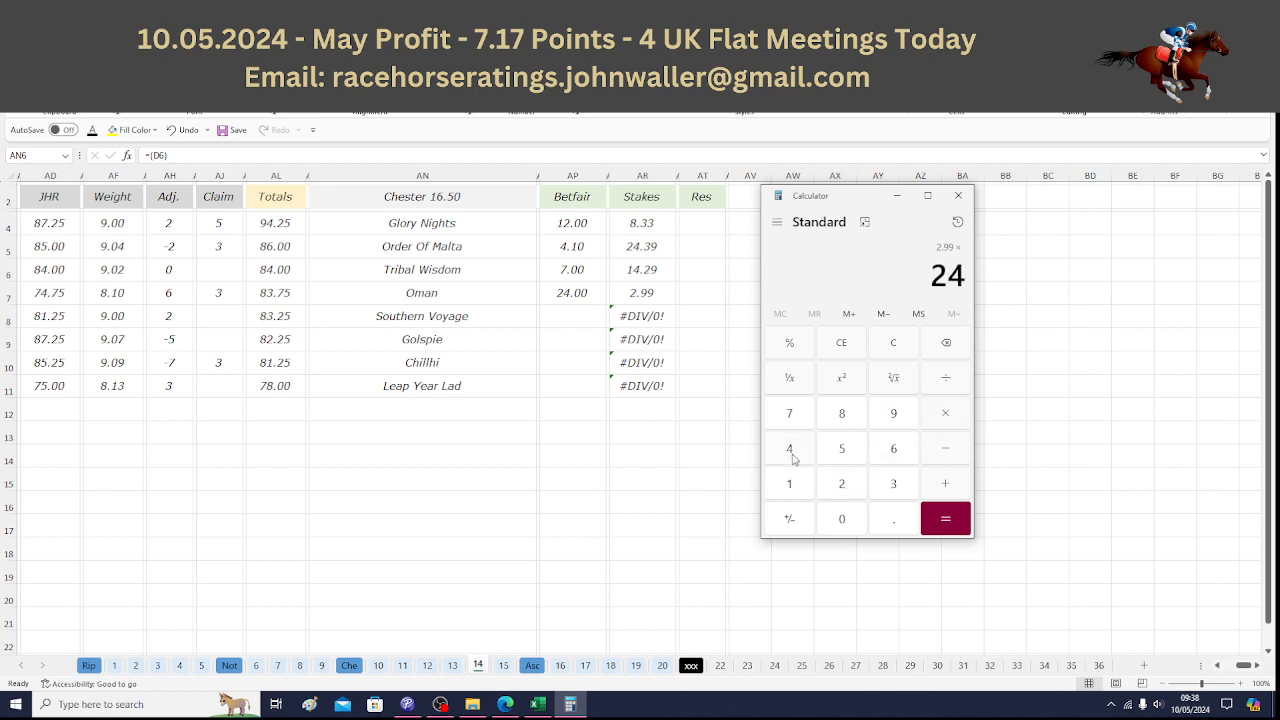
left_click(938, 521)
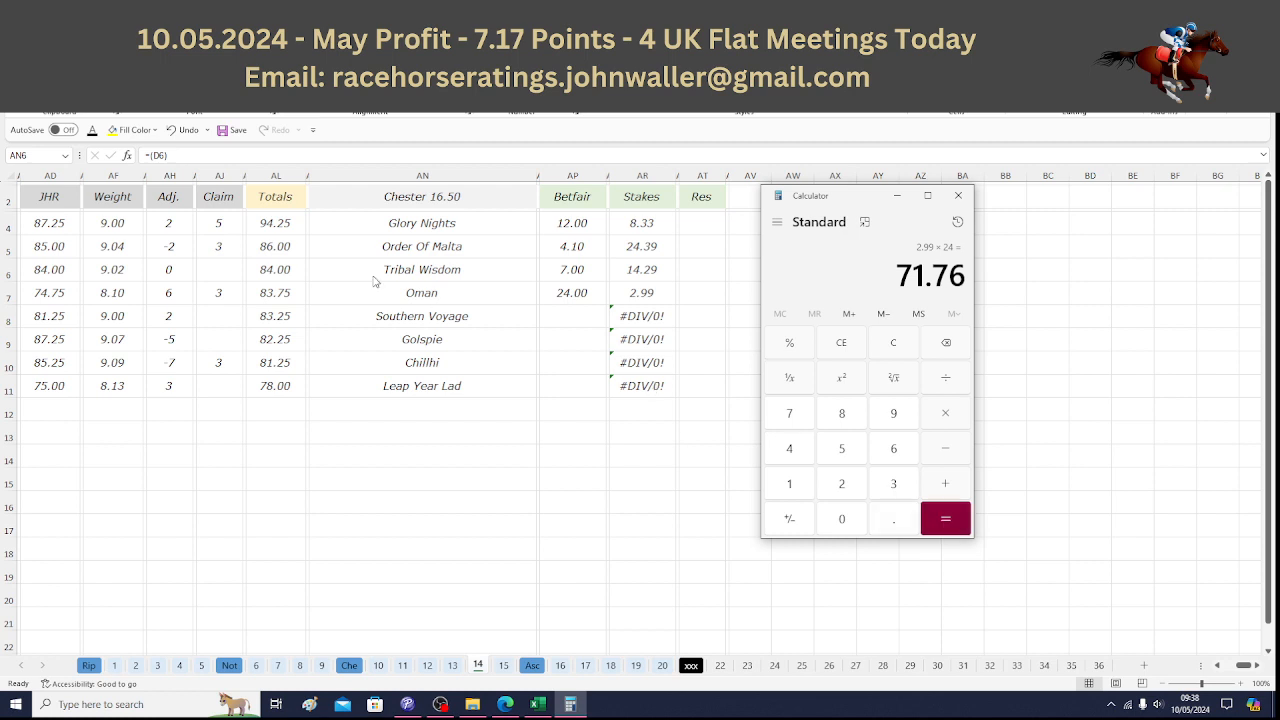
Return to Excel and review the priced Chester 17.23 selections one by one, from Lunar Jet down to Giselles Defence.
left_click(54, 193)
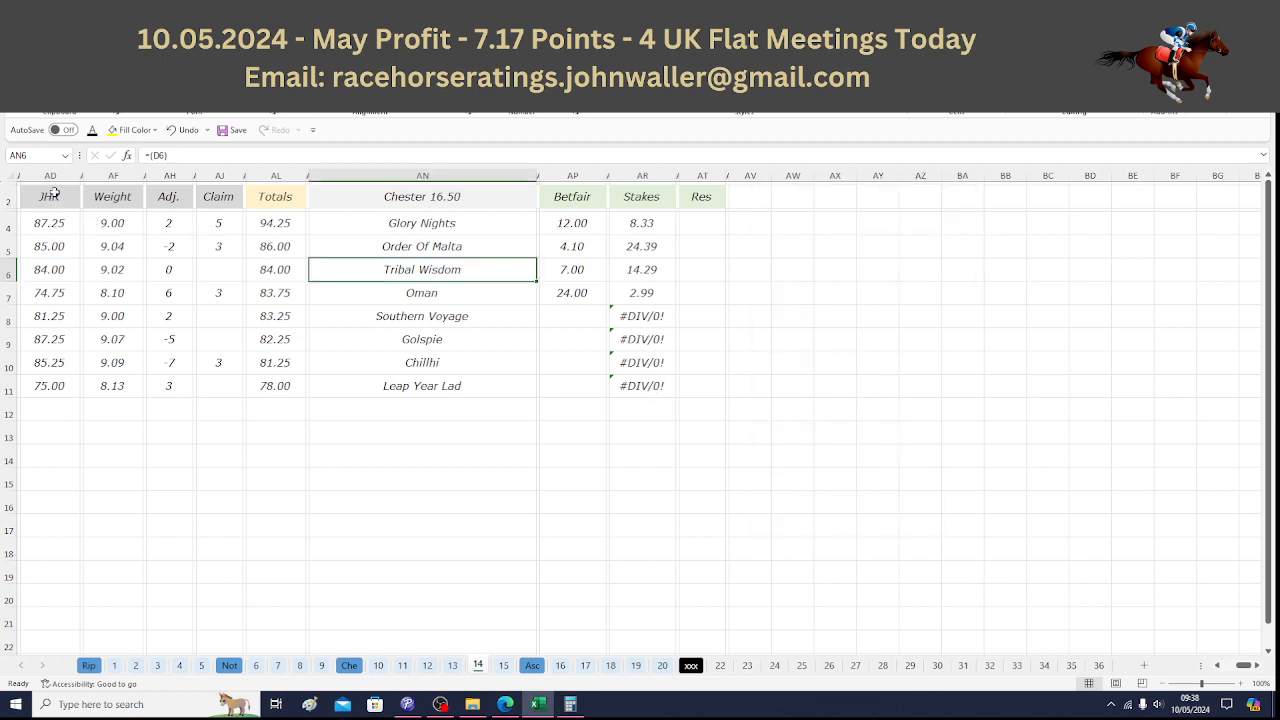
left_click(54, 193)
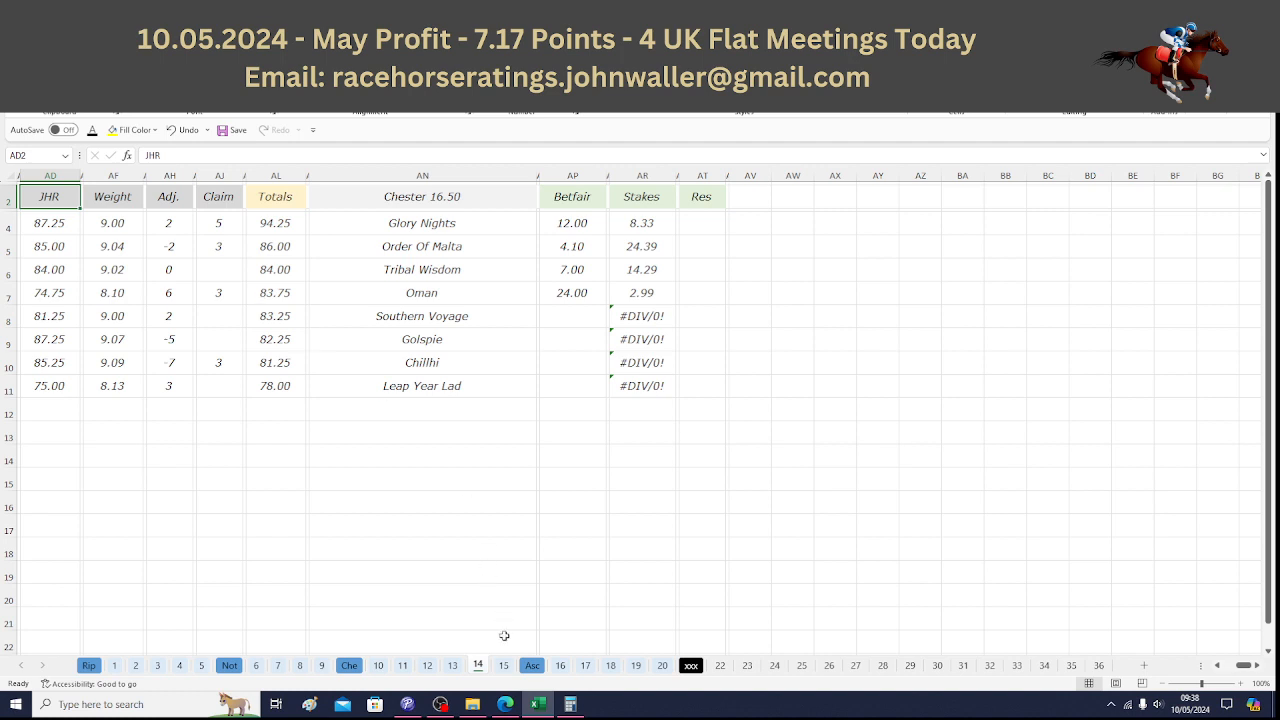
left_click(504, 665)
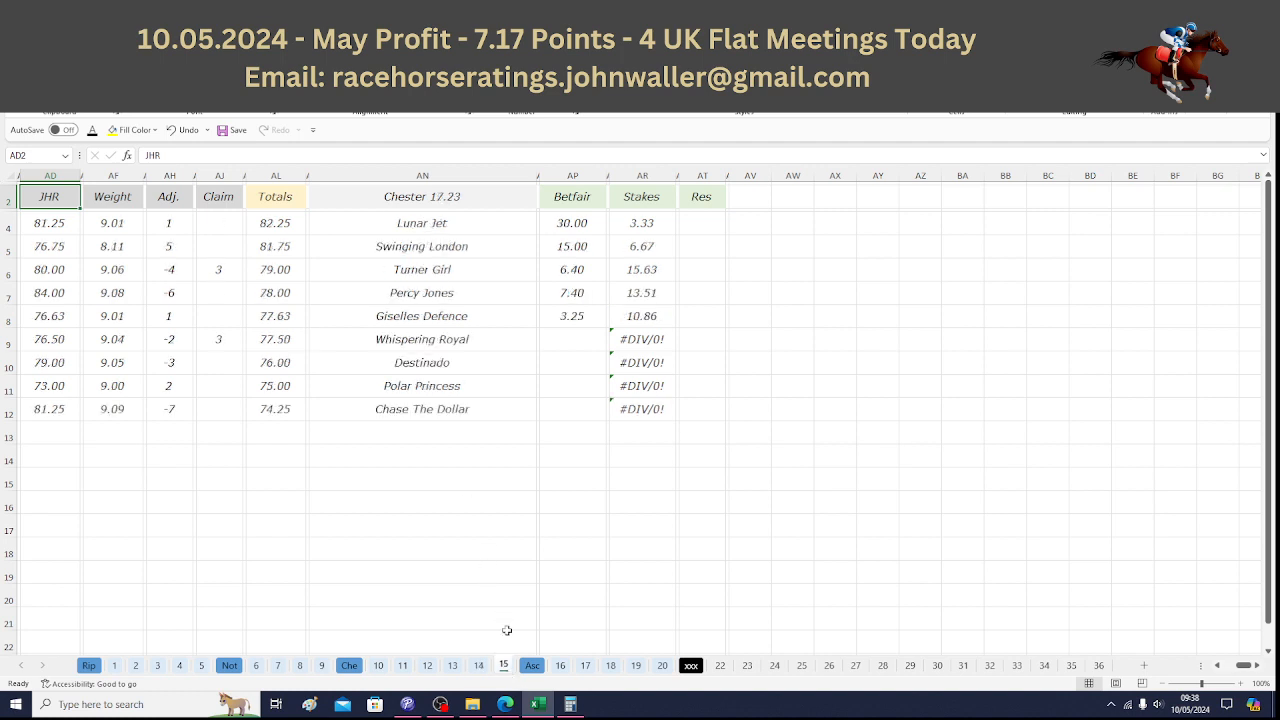
left_click(477, 224)
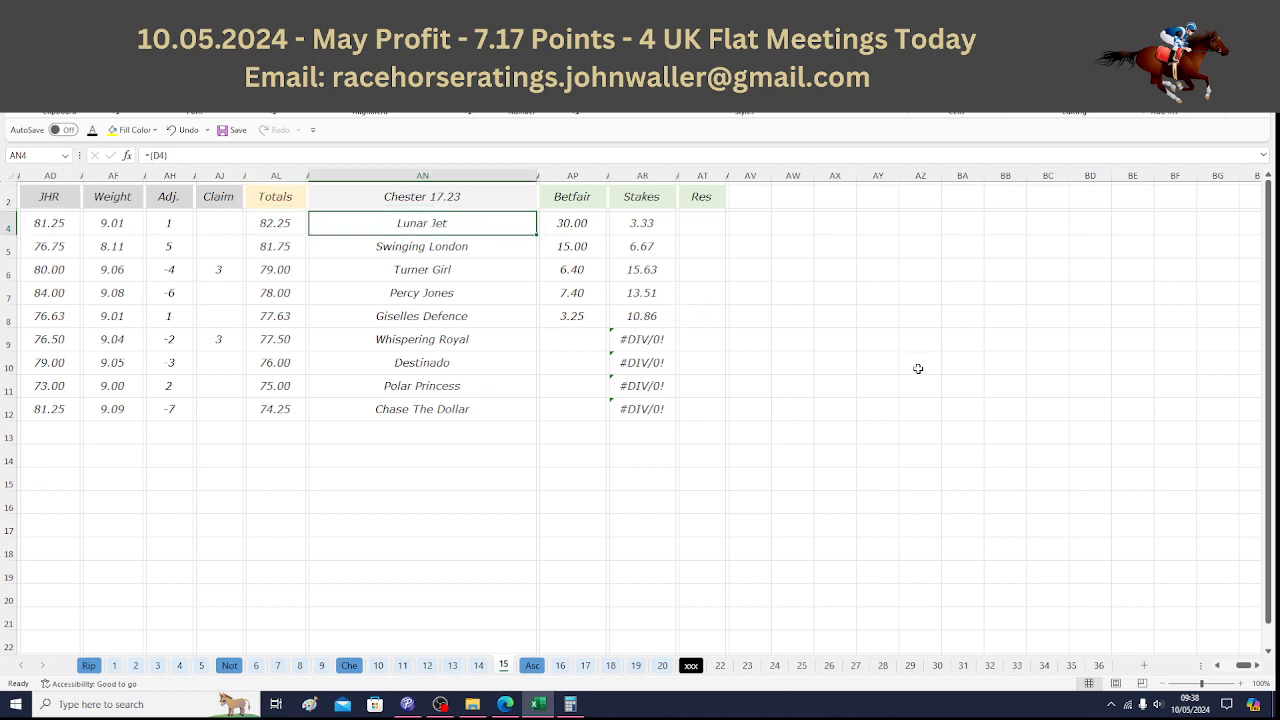
key("Down")
key("Down")
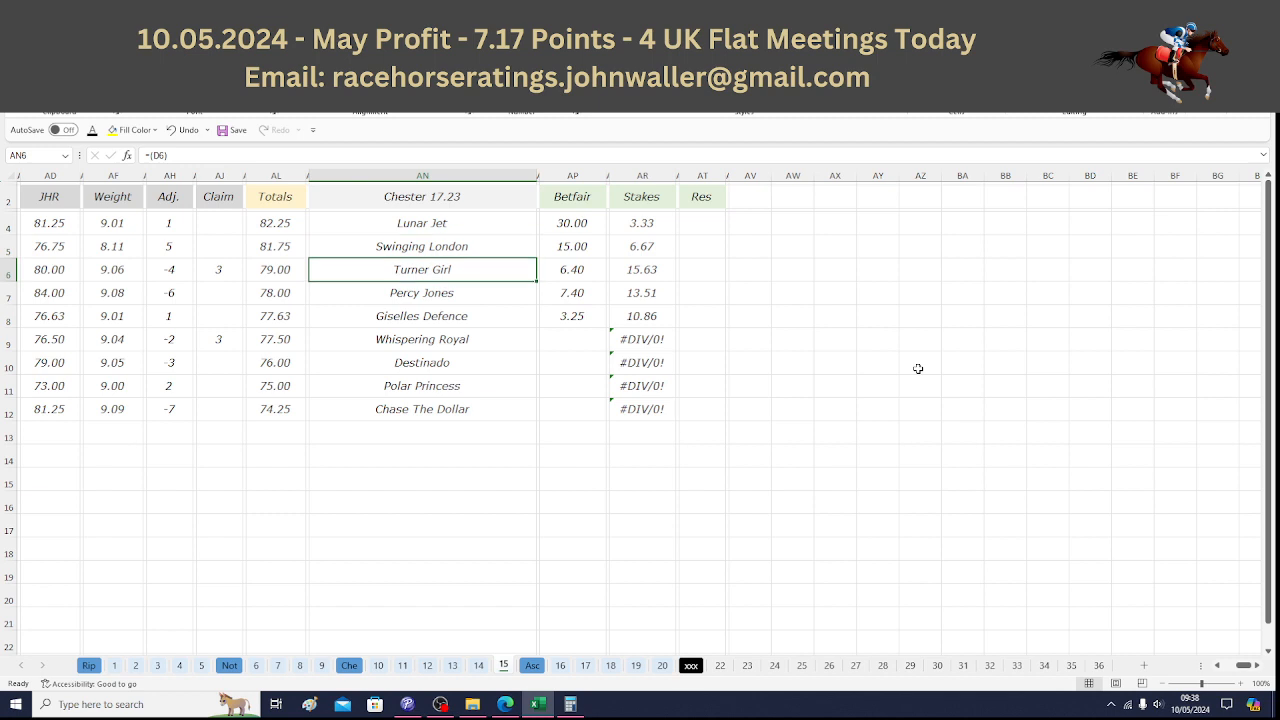
key("Down")
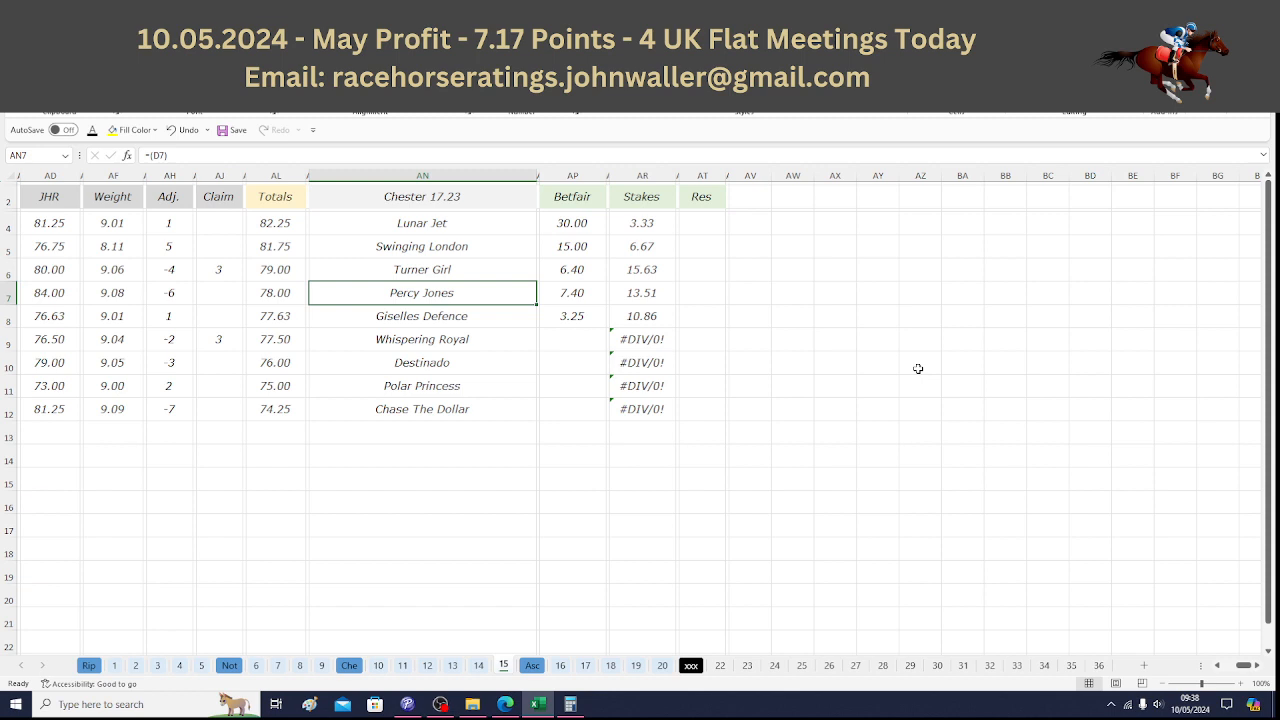
key("Down")
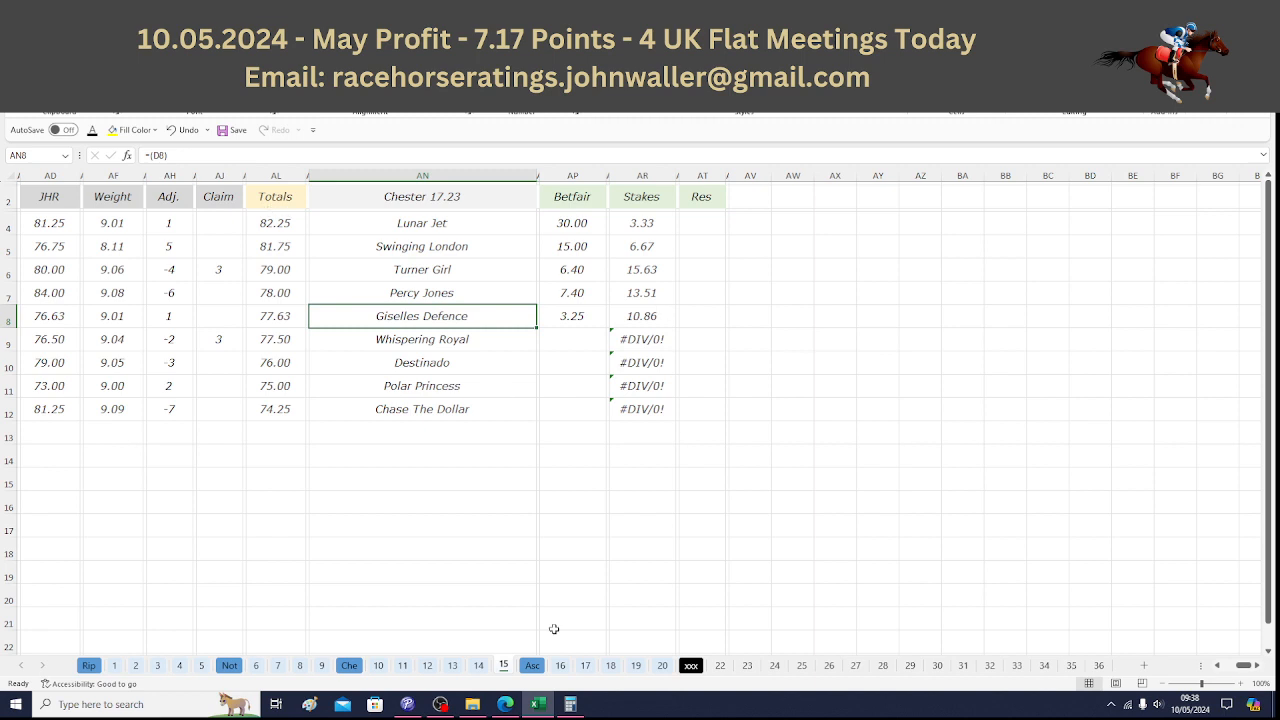
In Calculator, work out Giselles Defence's return in the Chester 17.23 by multiplying its 10.86 stake by its 3.25 price.
left_click(576, 708)
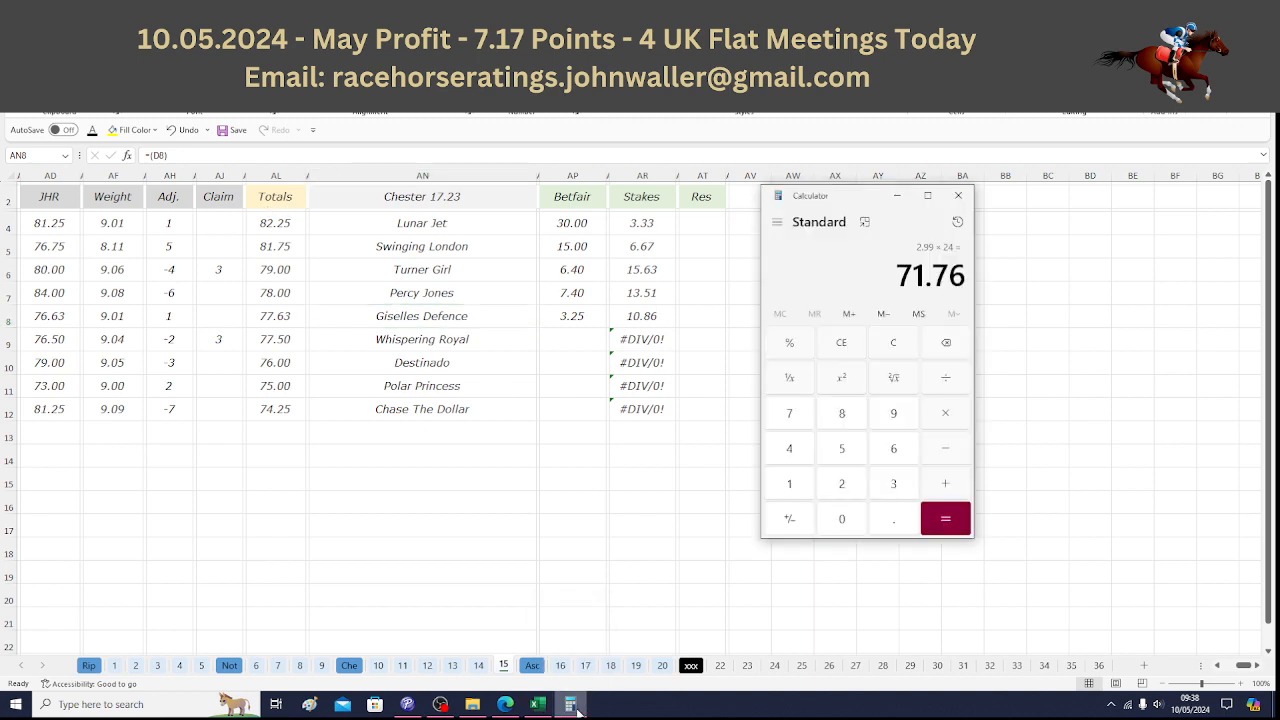
left_click(806, 489)
left_click(855, 520)
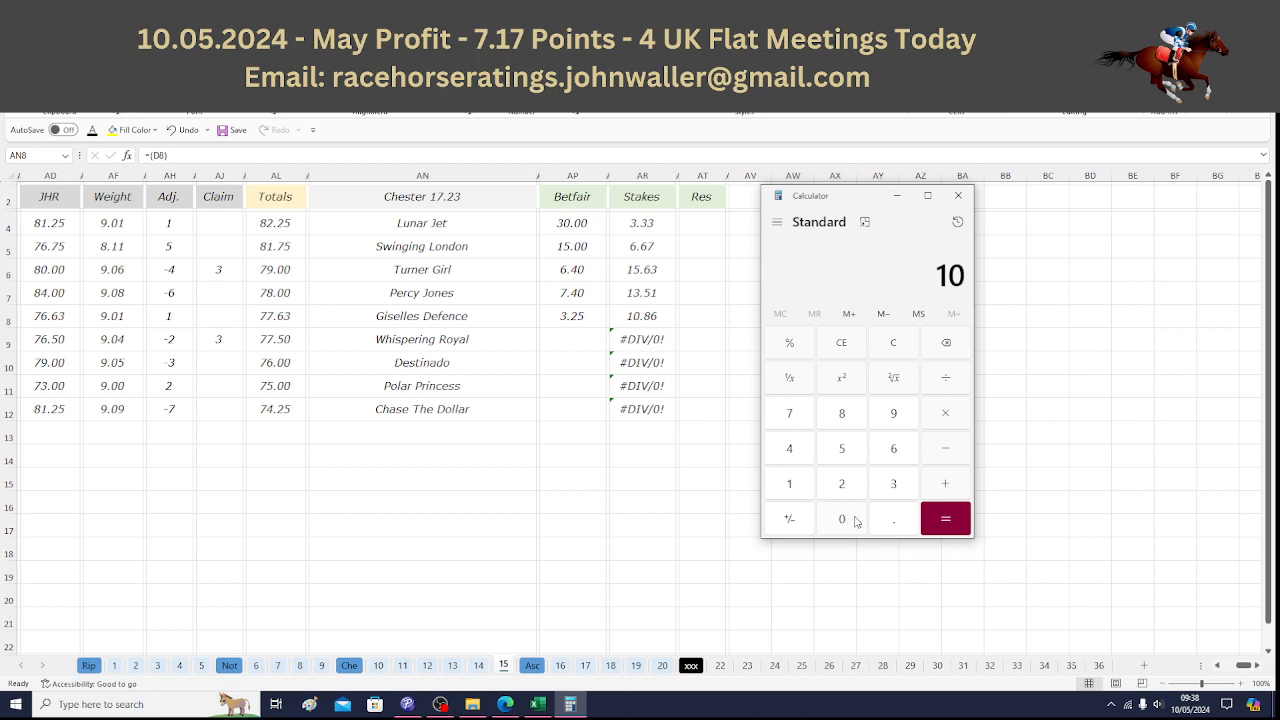
left_click(893, 521)
left_click(845, 418)
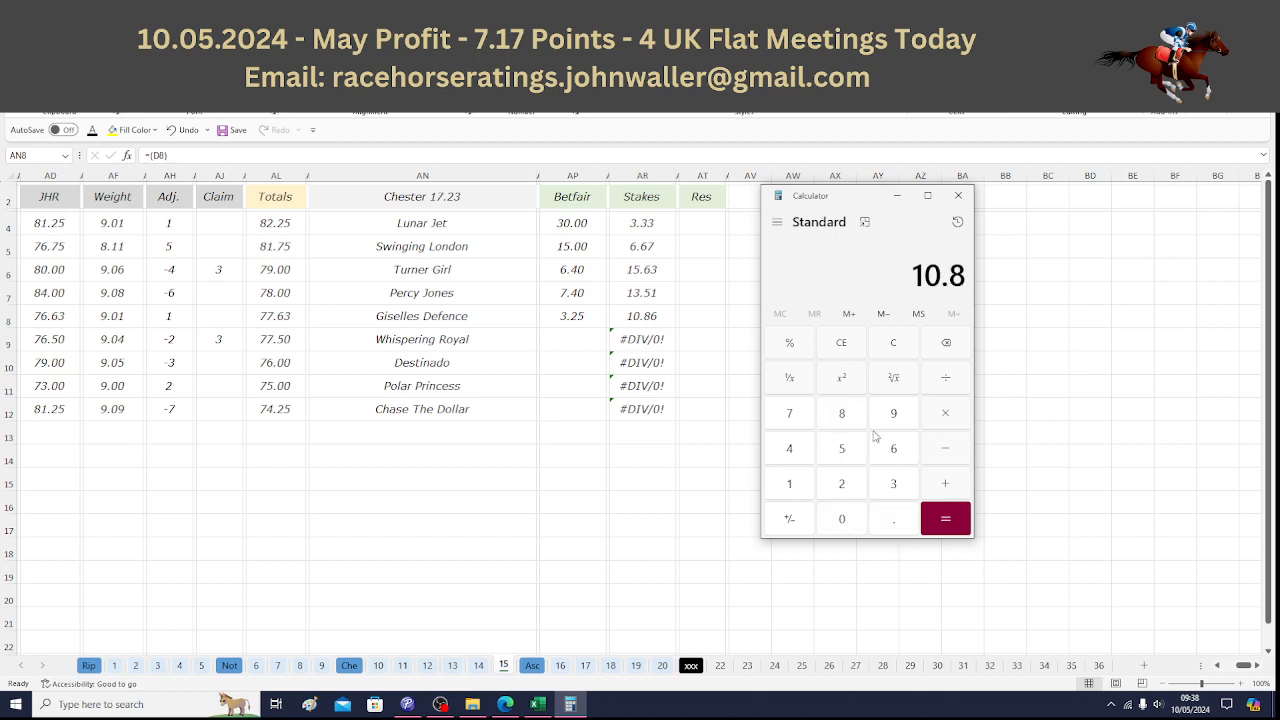
left_click(884, 445)
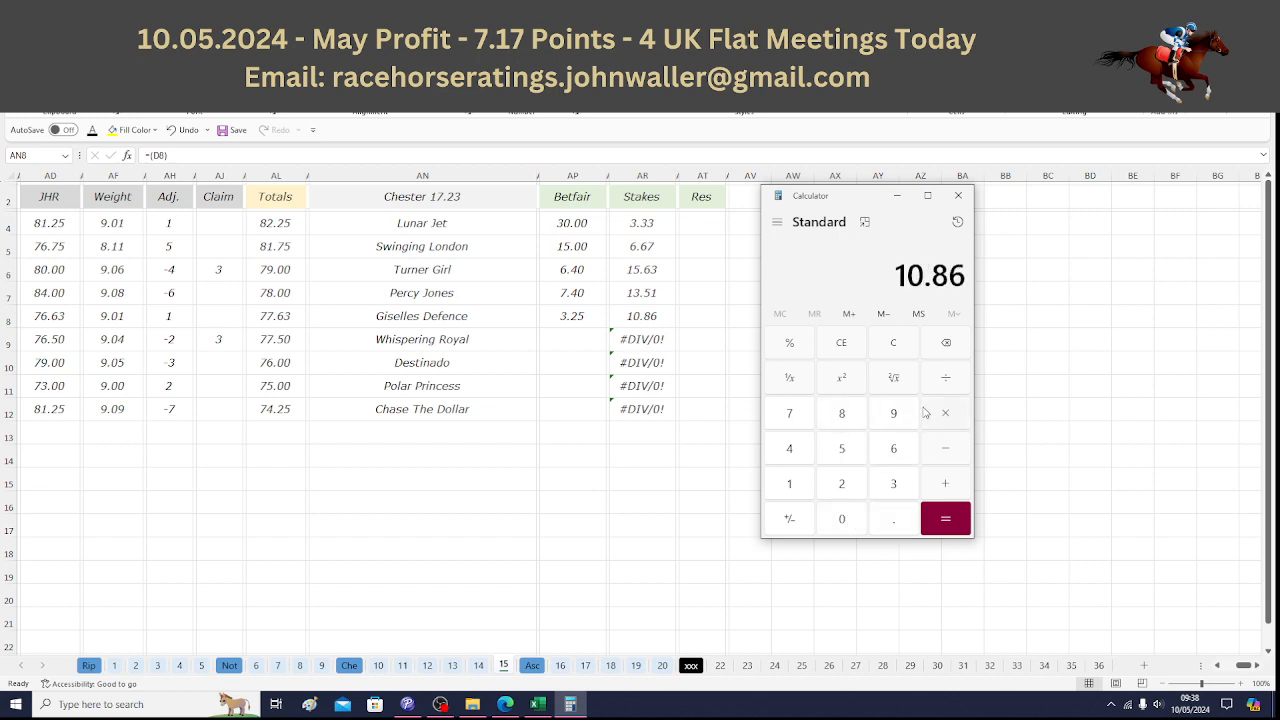
left_click(925, 422)
left_click(896, 483)
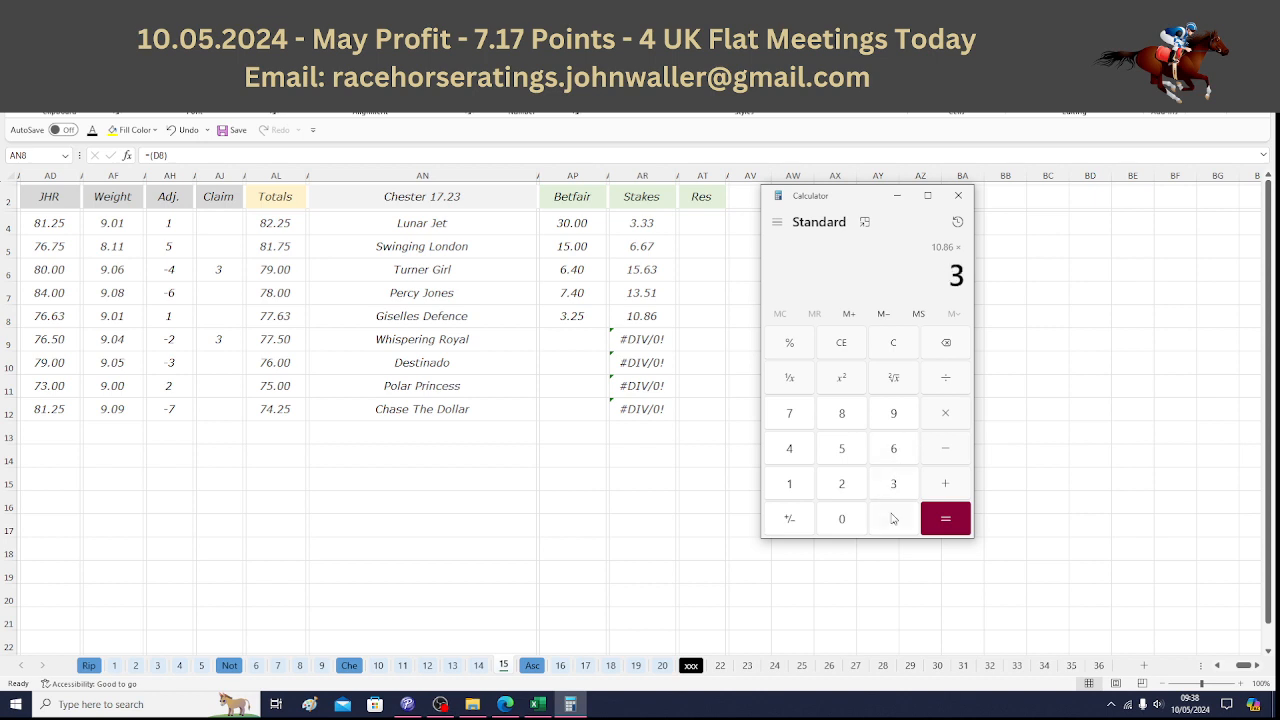
left_click(894, 518)
left_click(848, 488)
left_click(845, 453)
left_click(942, 516)
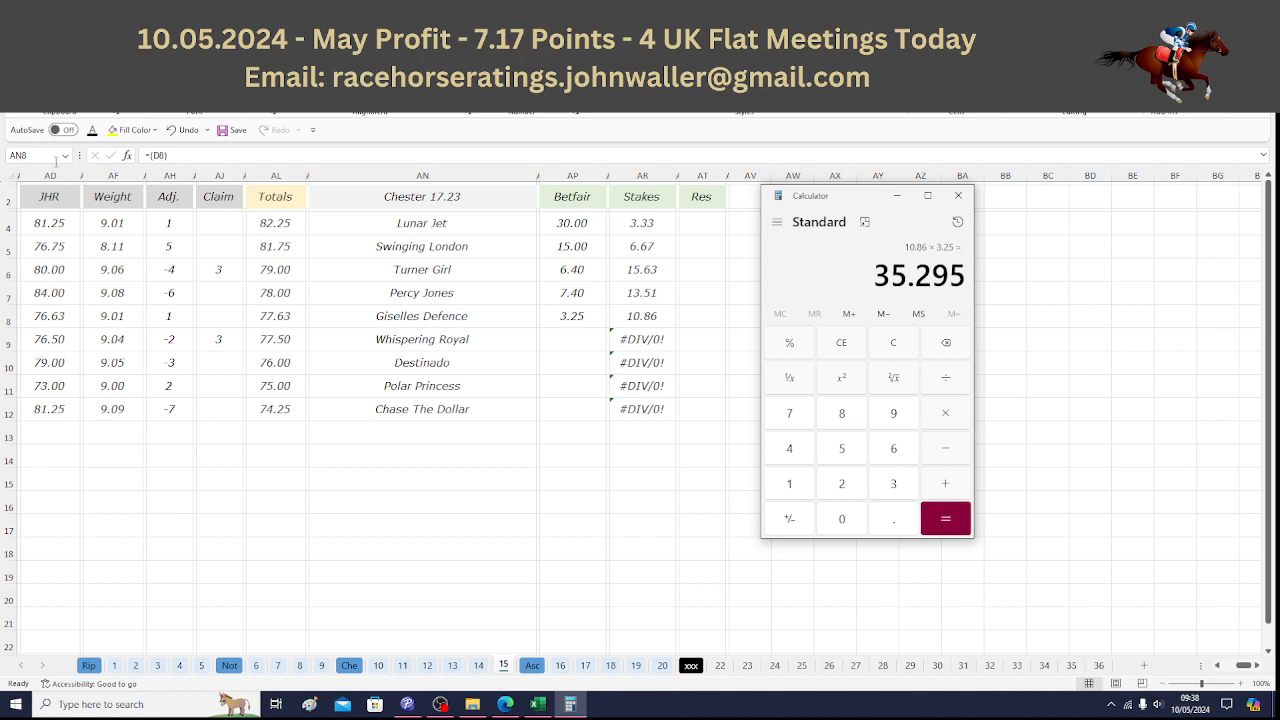
Return to Excel, select the JHR header cell on the Chester 17.23 sheet and save the workbook.
key("alt+Tab")
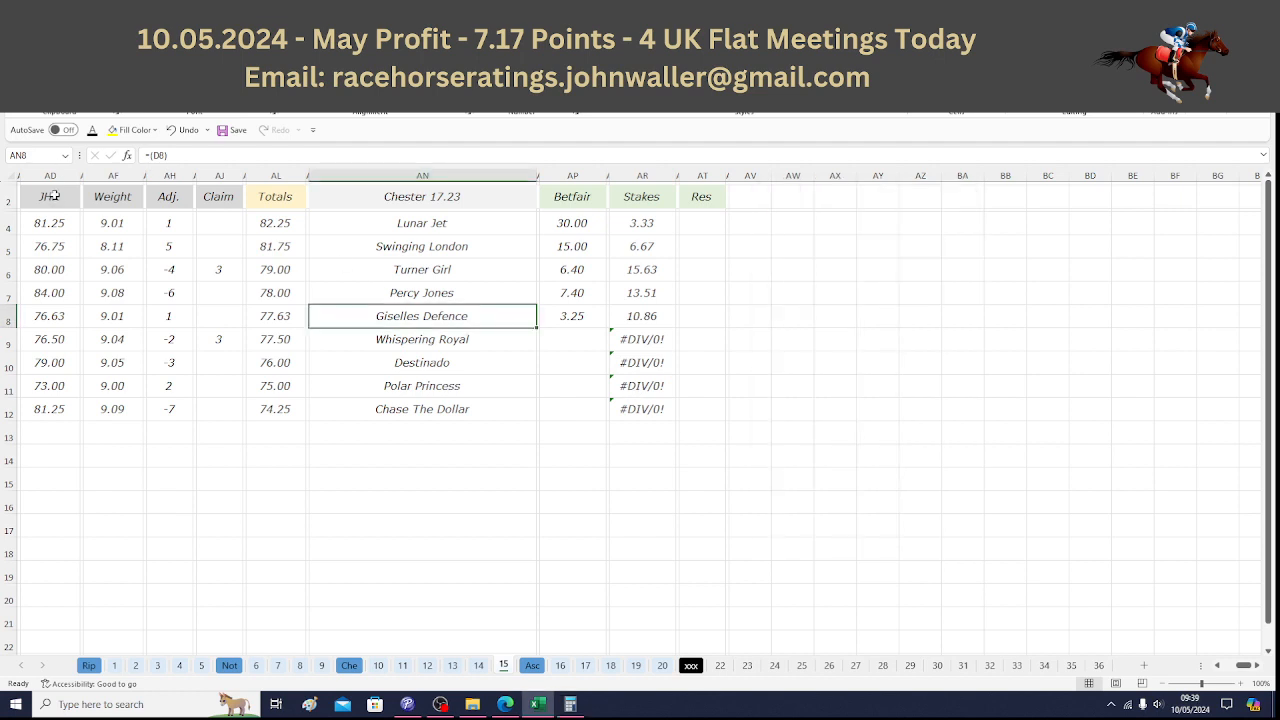
left_click(53, 196)
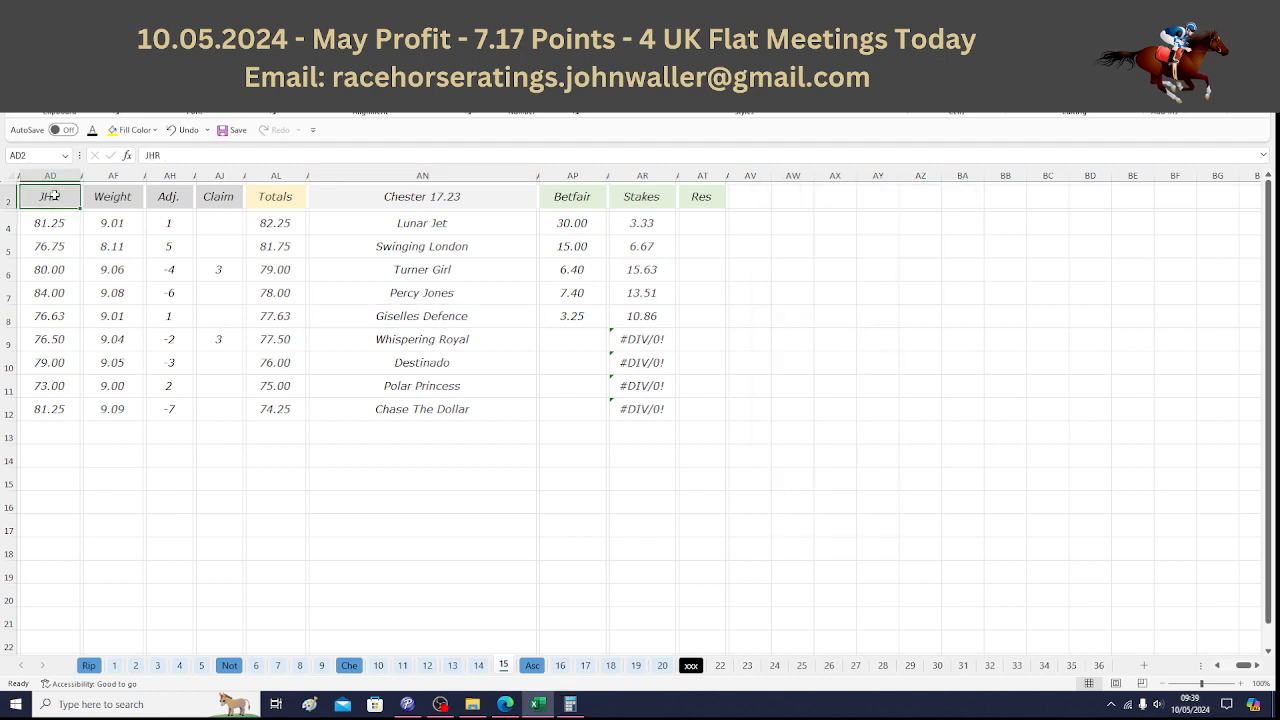
left_click(222, 134)
left_click(222, 133)
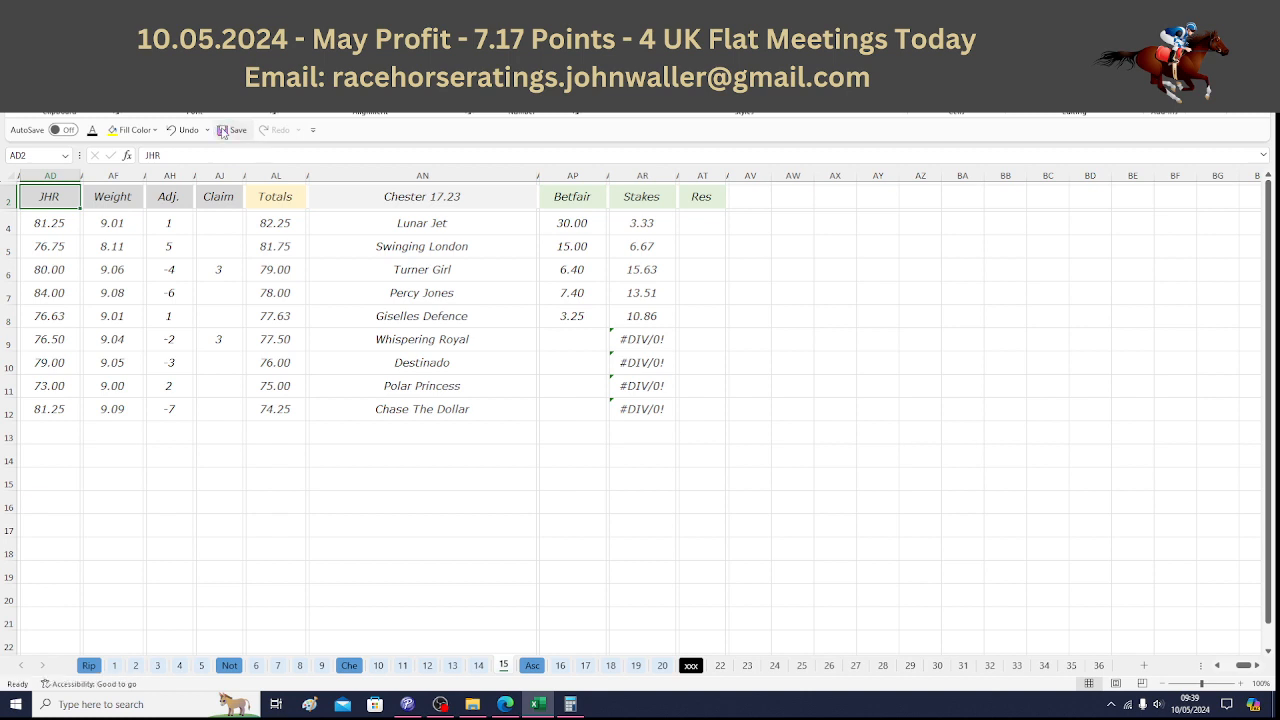